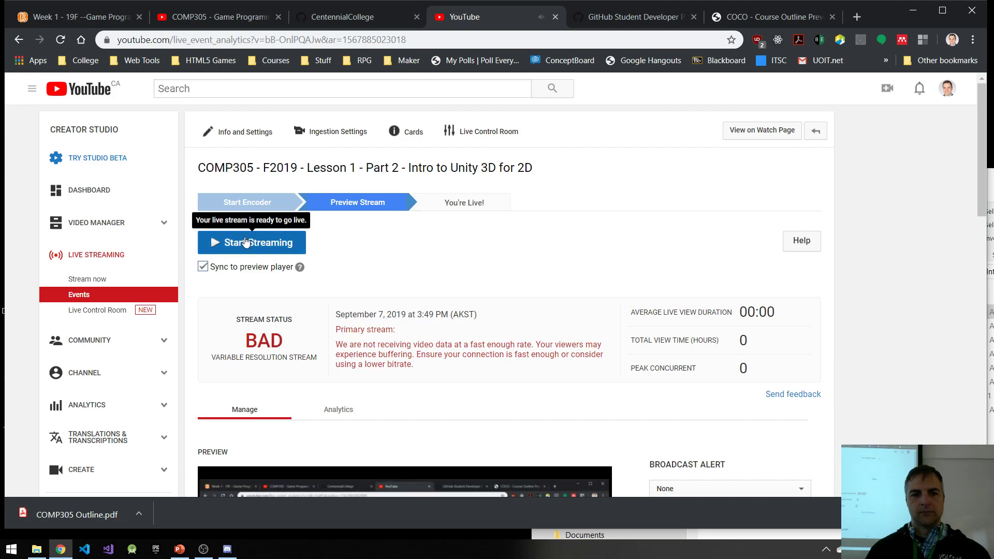
Step: Start streaming the live event "COMP305 - F2019 - Lesson 1 - Part 2 - Intro to Unity 3D for 2D"
click(558, 114)
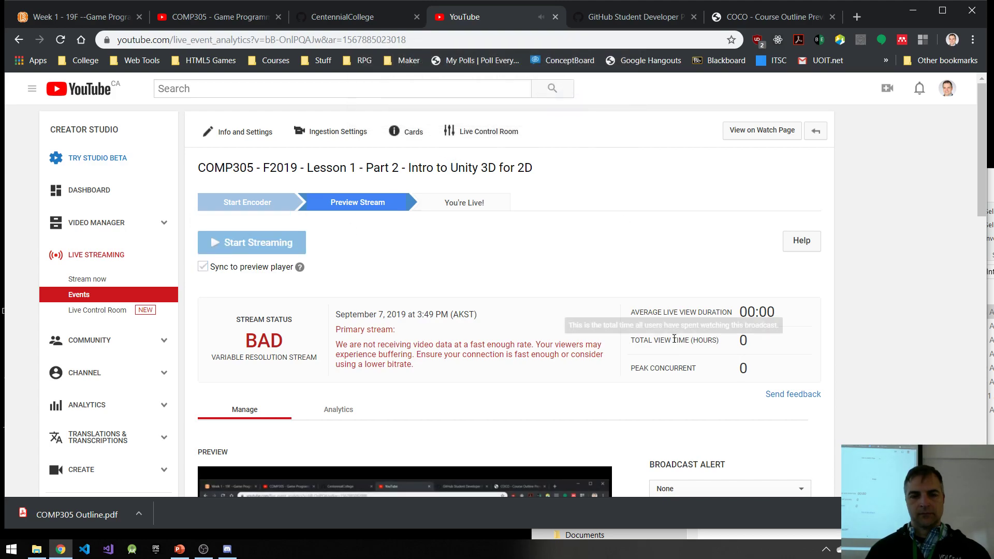
scroll(642, 352, down, 5)
scroll(577, 426, up, 5)
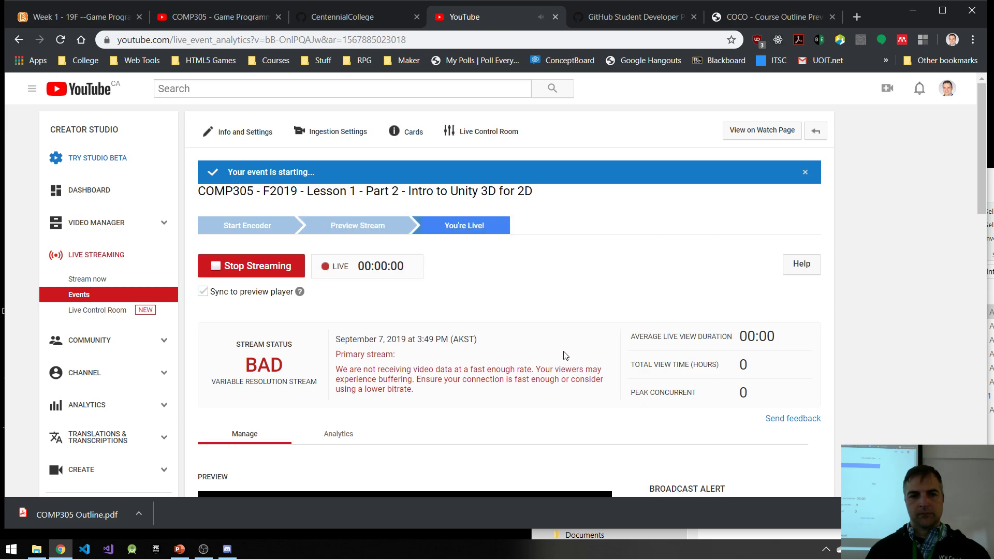
scroll(580, 347, down, 9)
click(218, 219)
scroll(823, 311, up, 9)
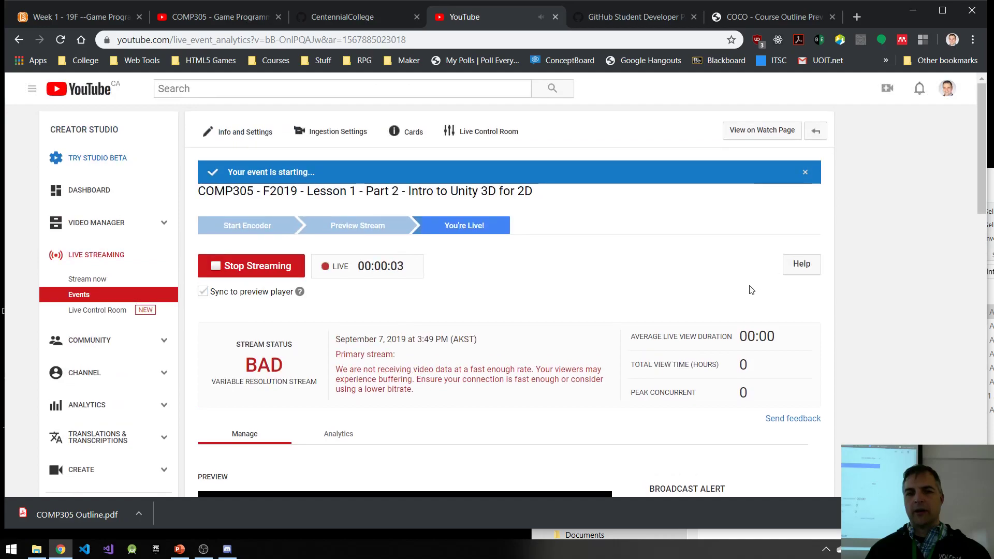
Step: Clear the desktop by minimizing the browser, OBS and the Lesson 01 File Explorer window
click(917, 5)
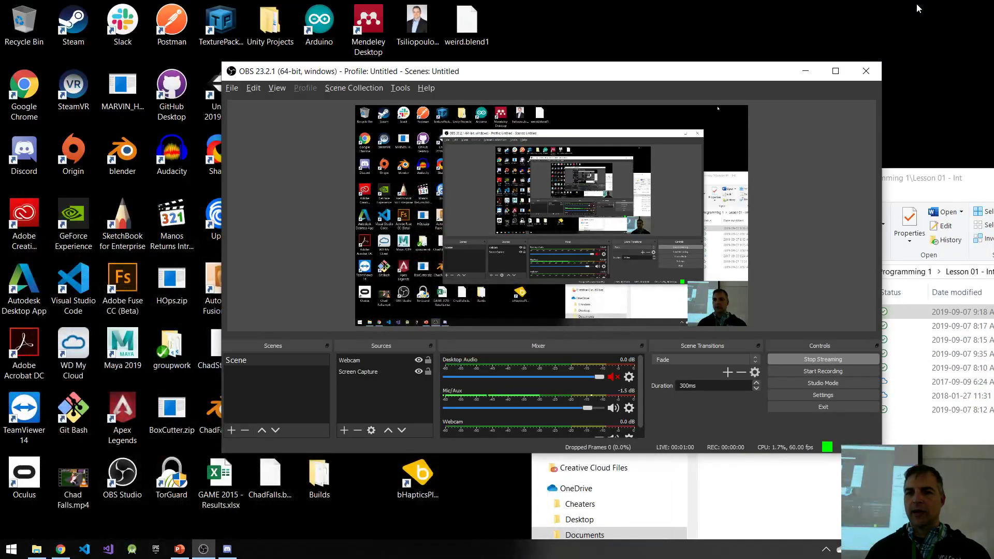
click(805, 71)
drag(841, 183, 412, 64)
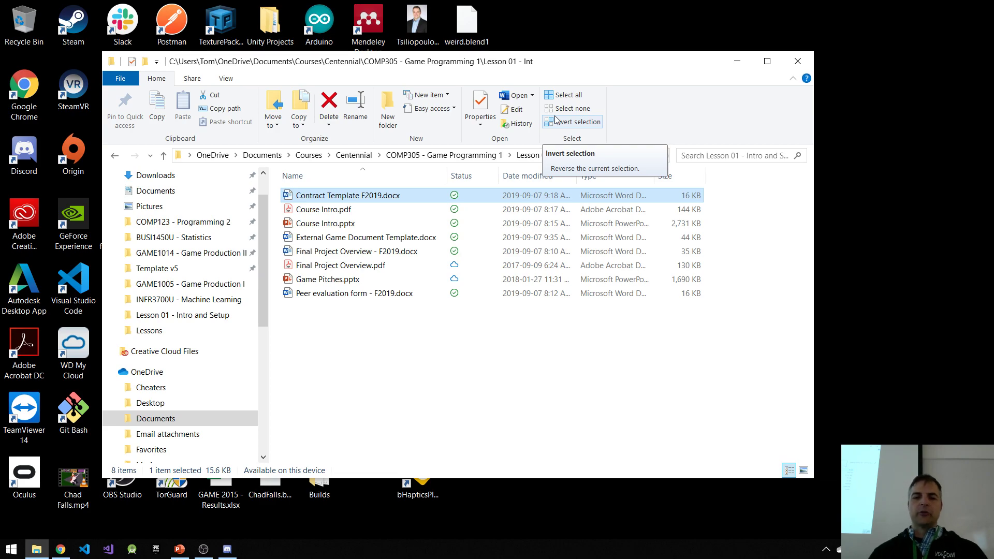
click(738, 60)
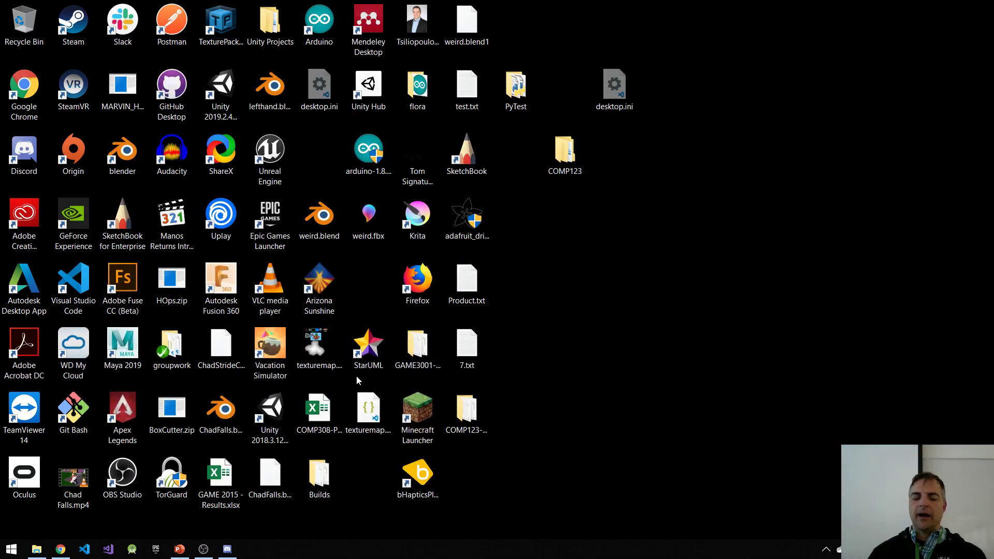
Step: Switch back to Chrome, open the Unity website in a new tab and look over its home page
click(62, 552)
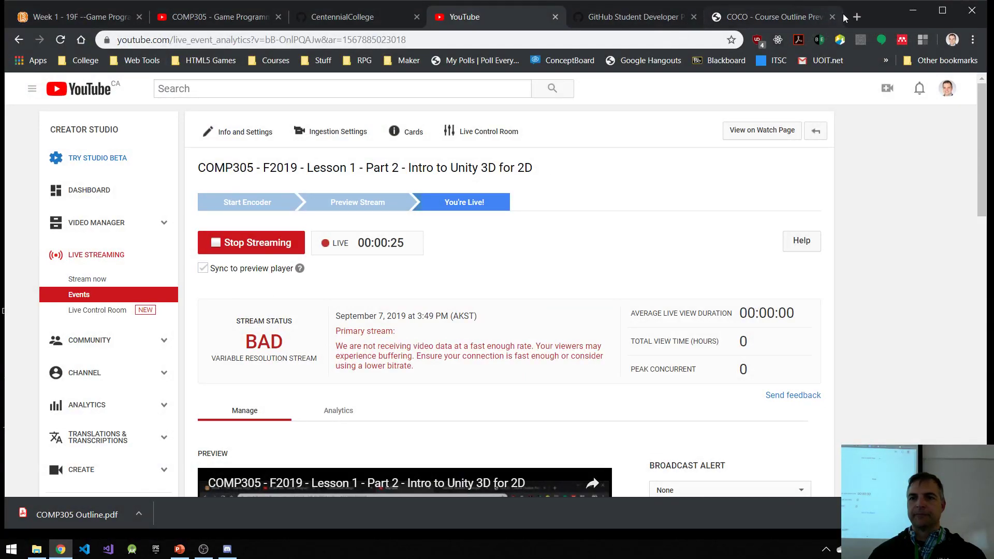
click(857, 17)
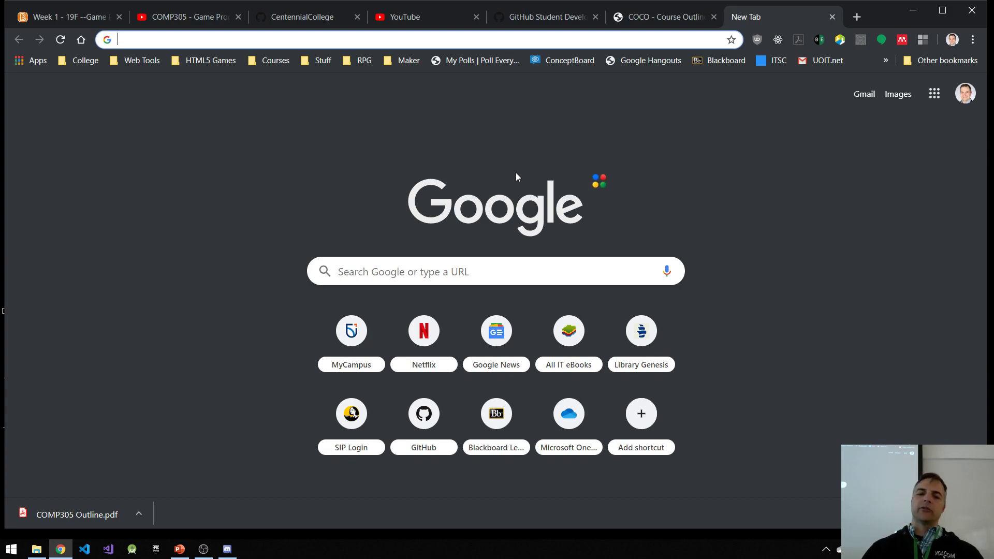
text(Unity3d.com)
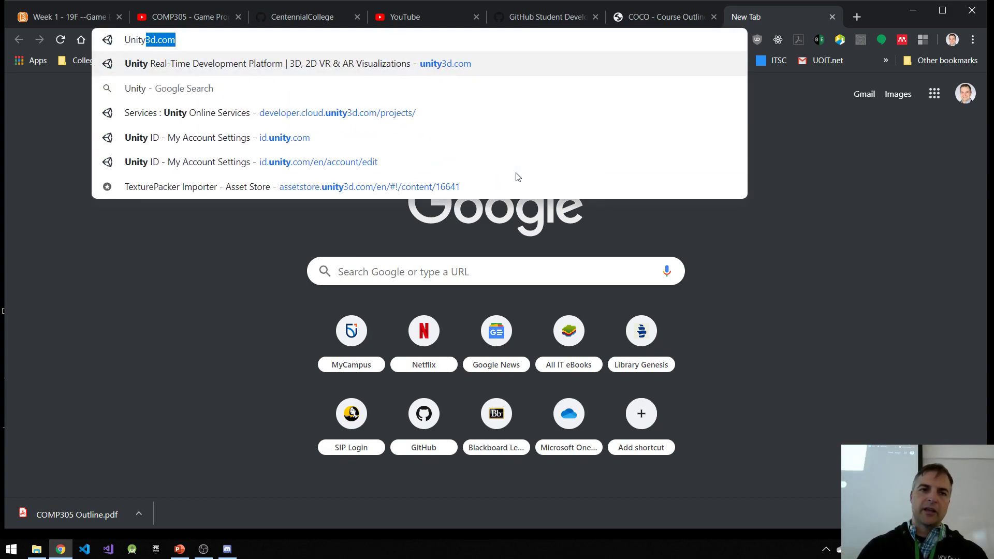
key(Return)
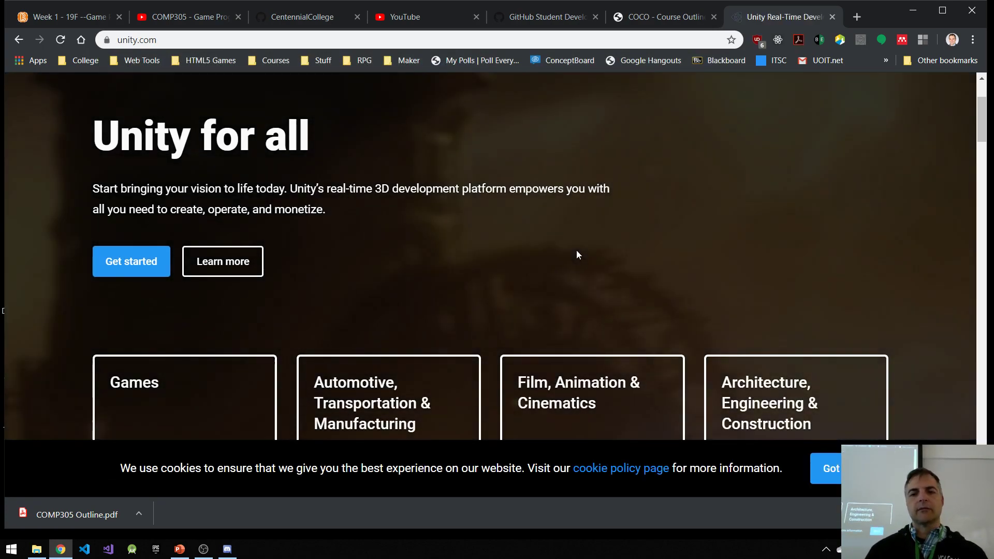
scroll(601, 261, down, 4)
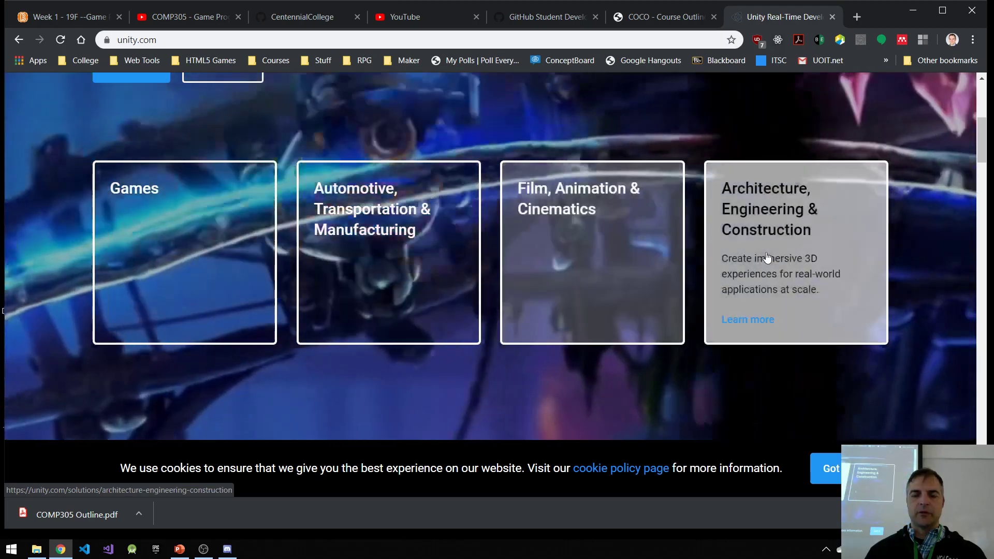
scroll(760, 250, up, 5)
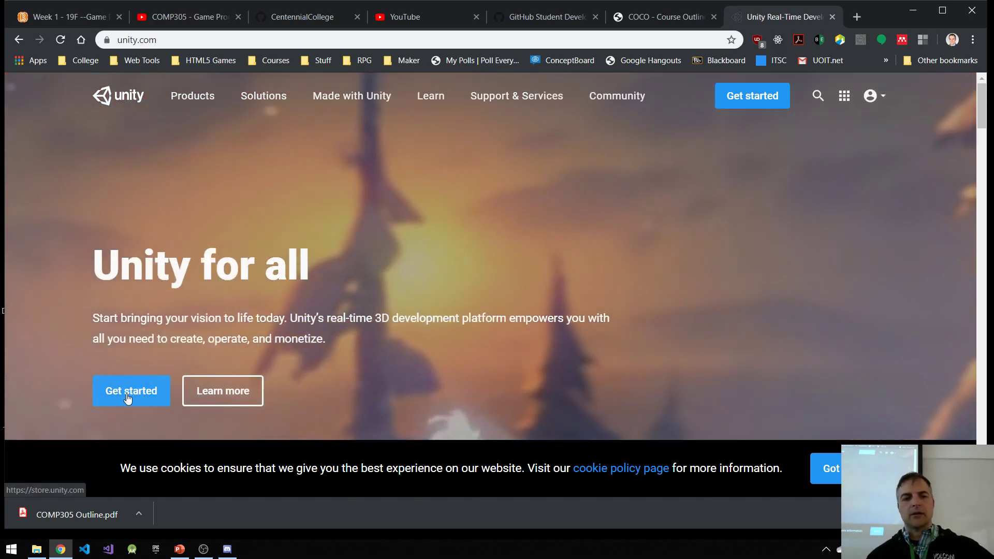
Step: Get started from the Unity home page and compare the Personal, Pro and Plus plans in the store
click(128, 397)
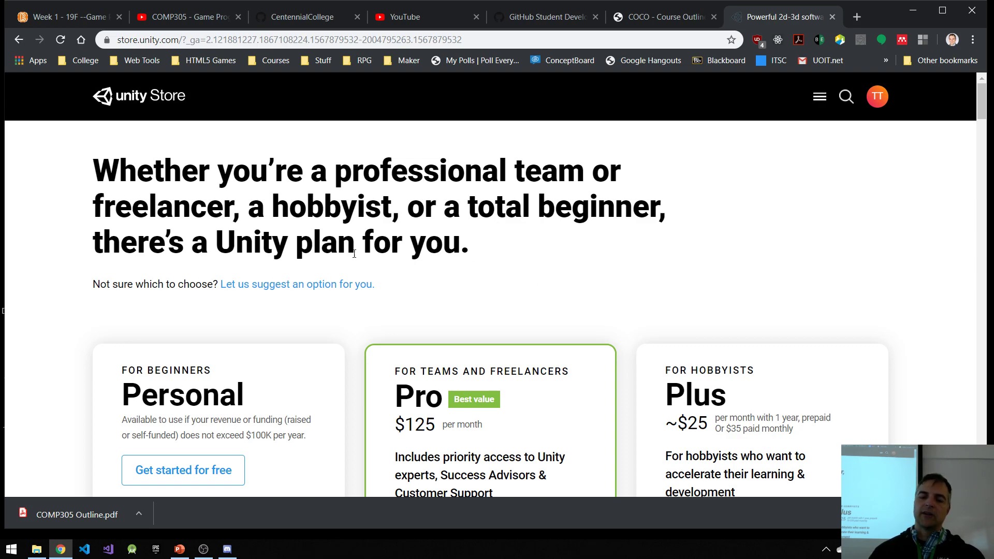
scroll(389, 264, down, 4)
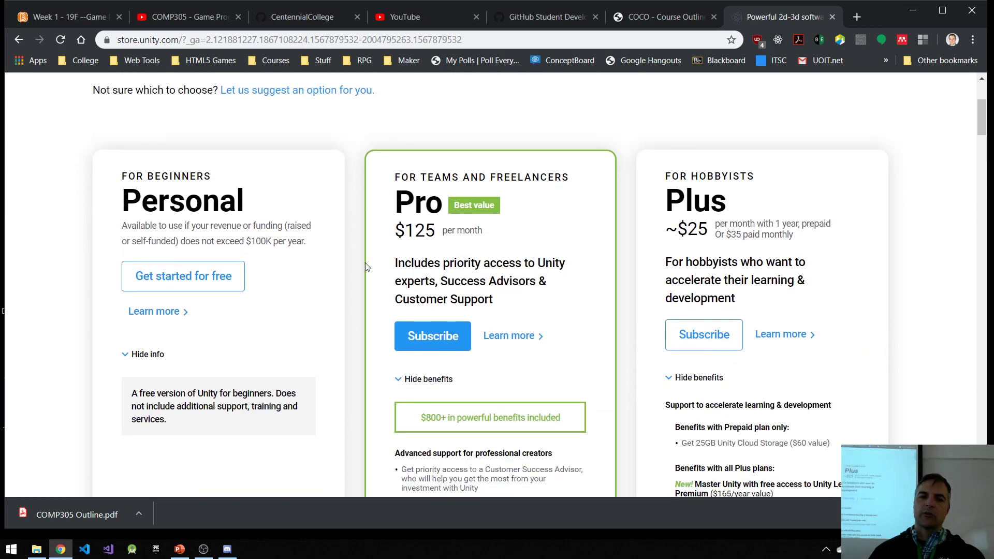
scroll(362, 280, down, 10)
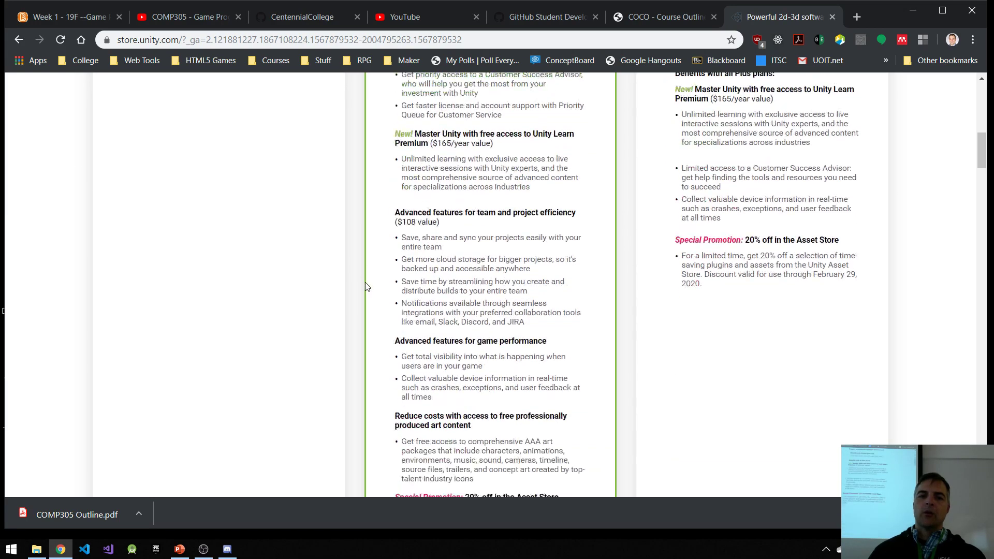
scroll(376, 306, down, 5)
scroll(342, 265, up, 18)
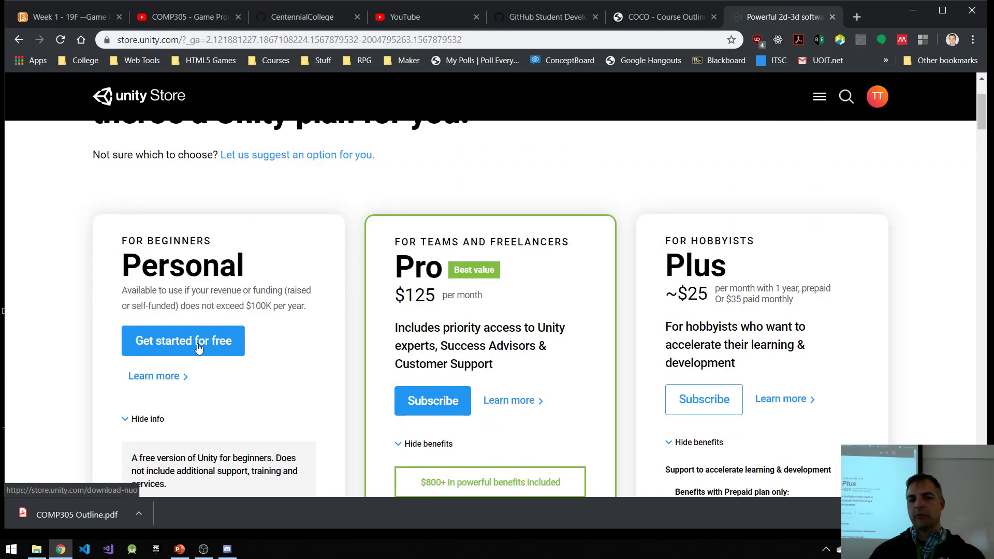
Step: Choose the free Personal plan and continue to the standard Unity installer for experienced users
click(199, 348)
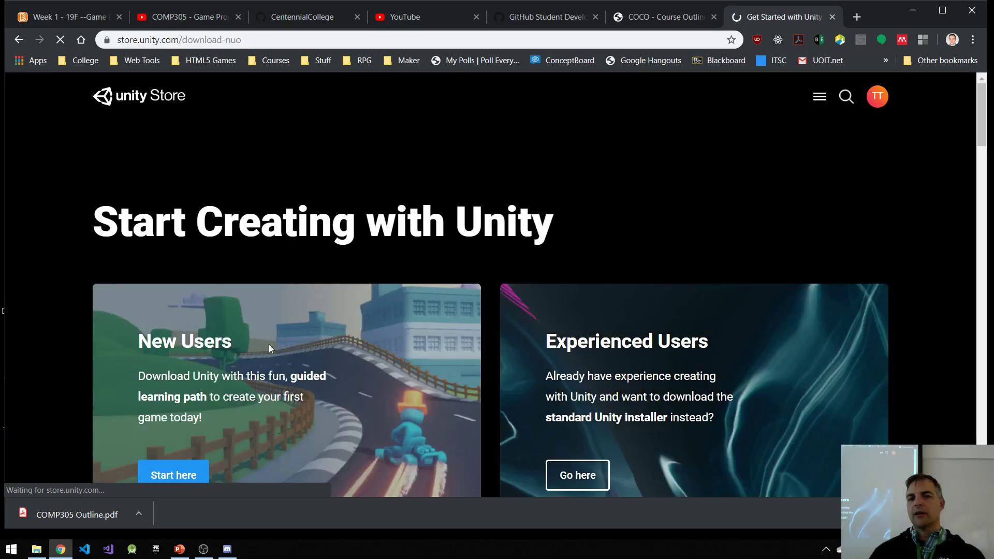
scroll(496, 302, down, 5)
scroll(490, 309, up, 3)
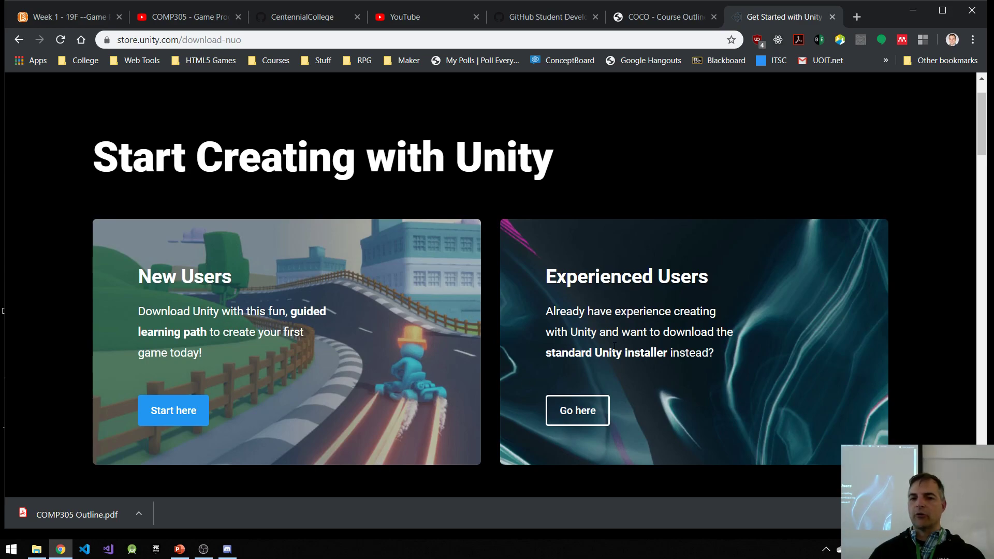
click(584, 417)
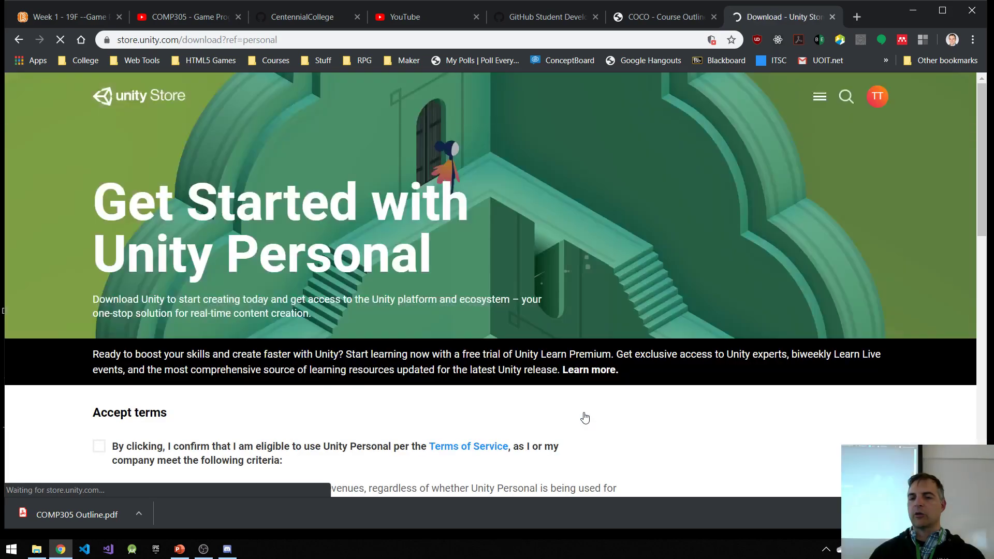
Step: Accept the Unity Personal terms to enable the Unity Hub download and view the system requirements
scroll(580, 409, down, 3)
click(99, 252)
scroll(271, 313, down, 3)
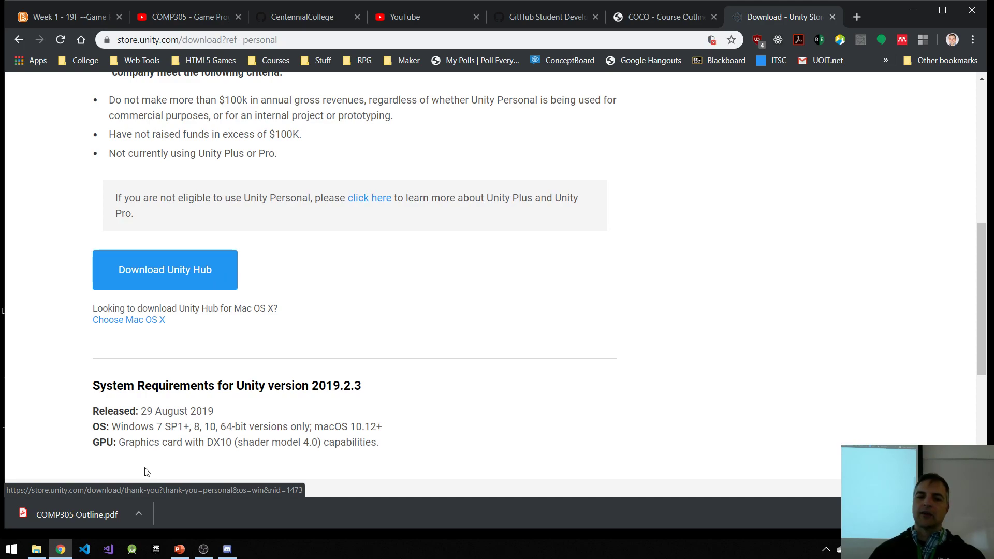
Step: Launch Unity Hub from Windows and display the installed Unity versions
click(12, 550)
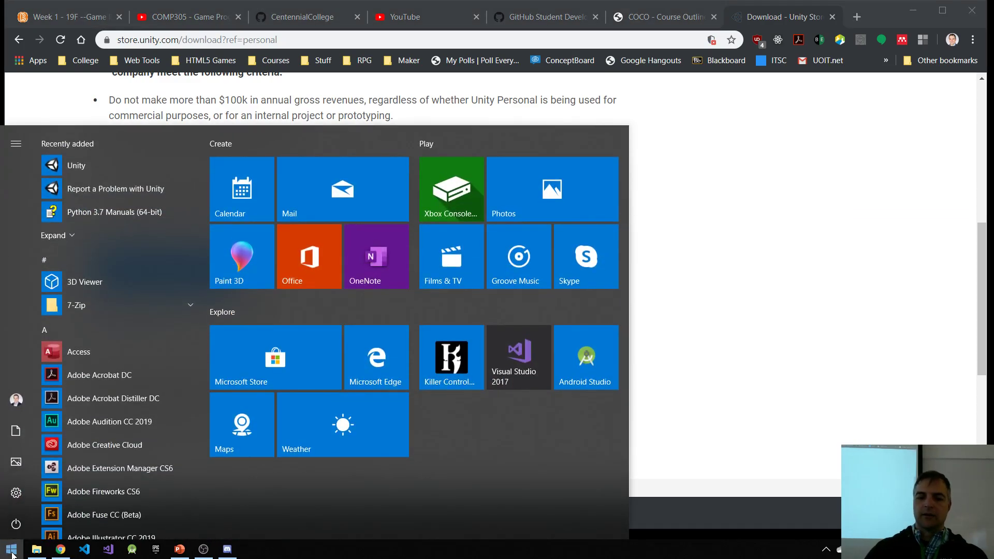
text(unity)
key(Return)
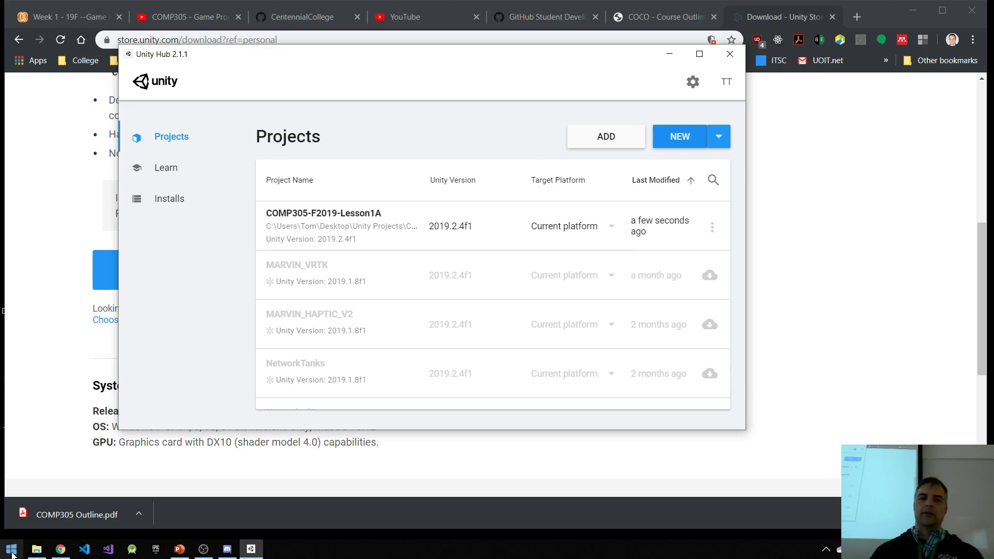
click(171, 198)
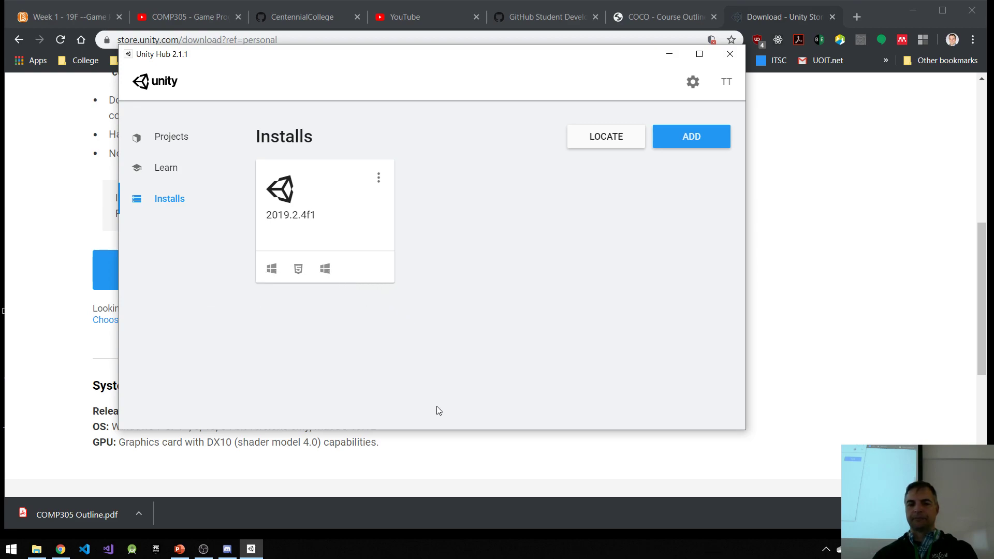
Step: View the official Unity releases that can be added and open the download archive from the Add Unity Version dialog
click(692, 143)
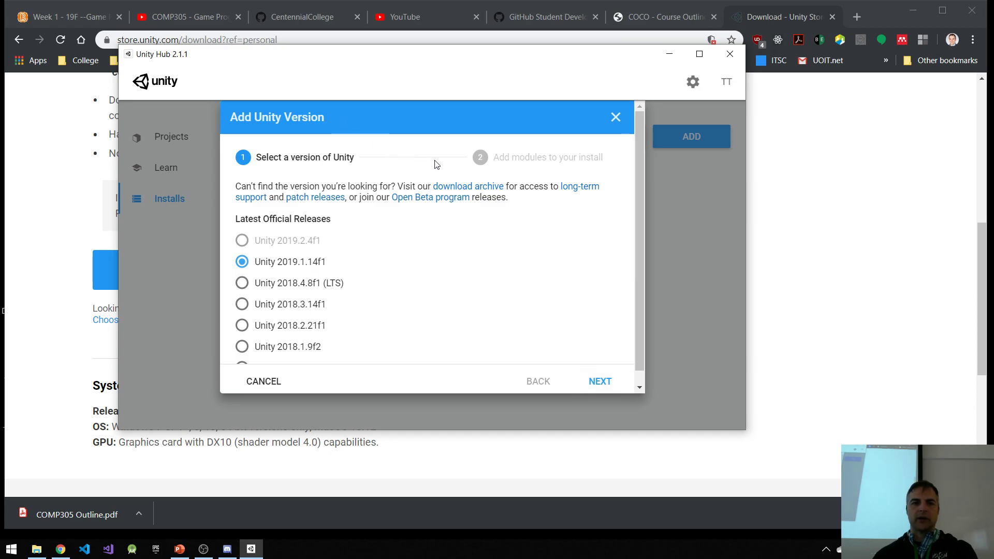
click(614, 119)
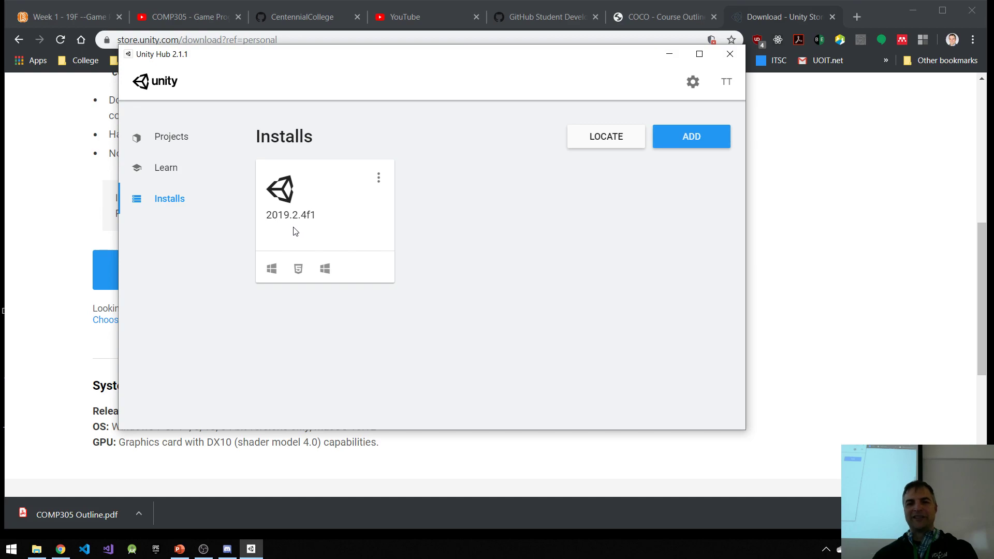
click(684, 148)
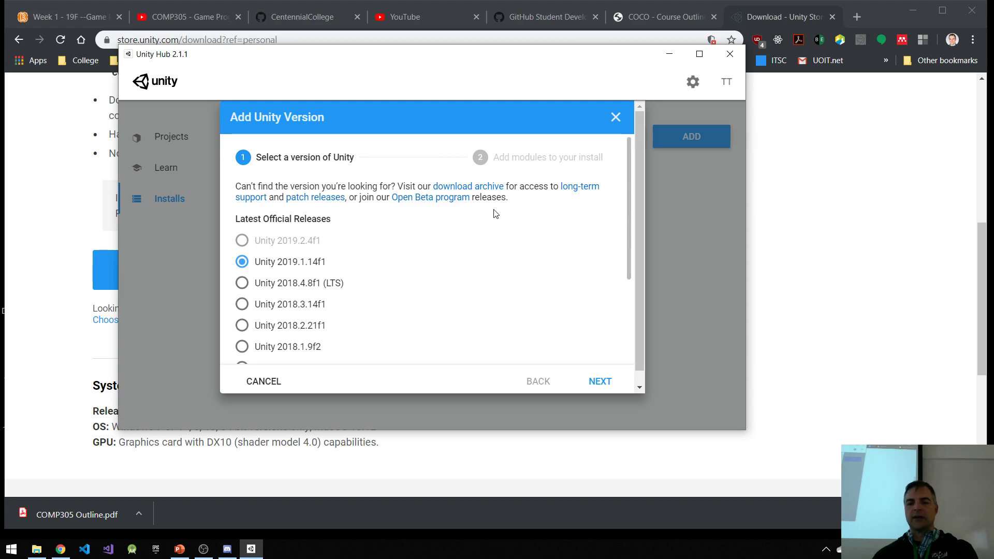
click(485, 191)
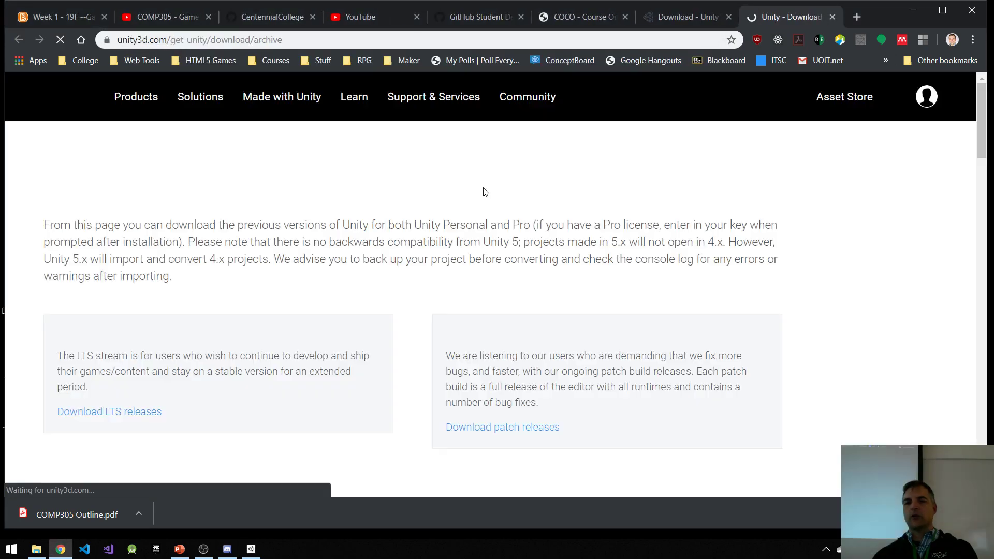
Step: Examine the Unity 2019.x releases in the download archive, and return to Unity Hub to dismiss the Add Unity Version dialog
scroll(452, 346, down, 4)
scroll(453, 346, down, 2)
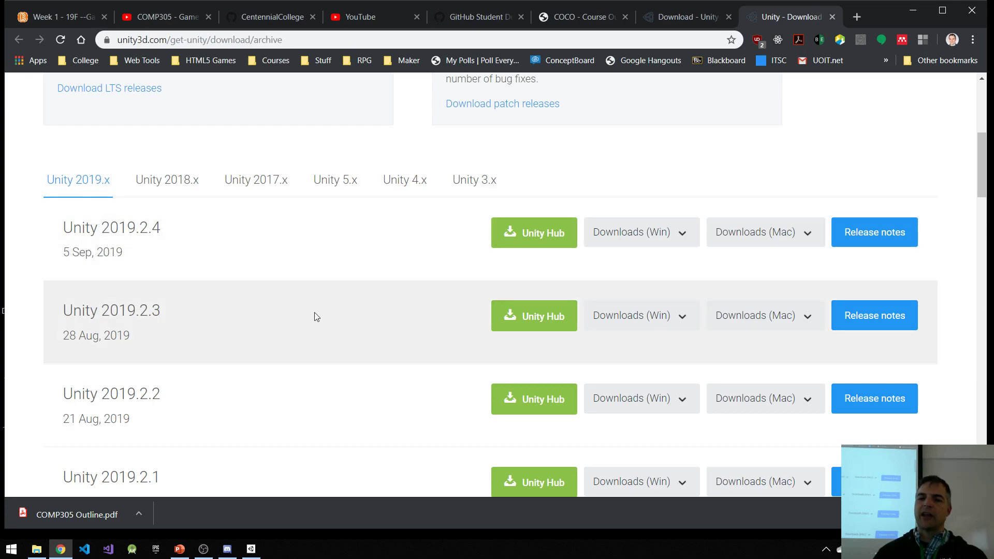
scroll(337, 366, up, 6)
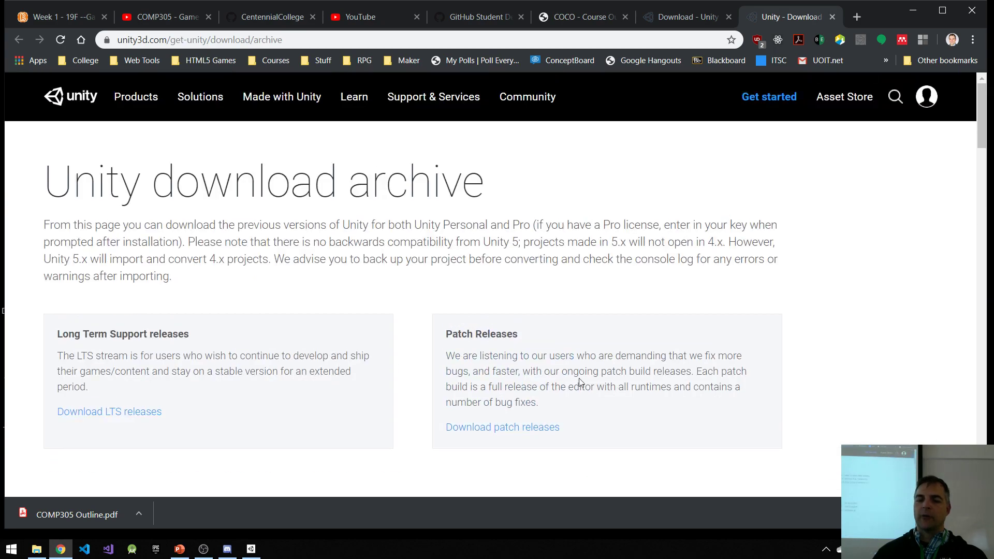
scroll(357, 352, down, 3)
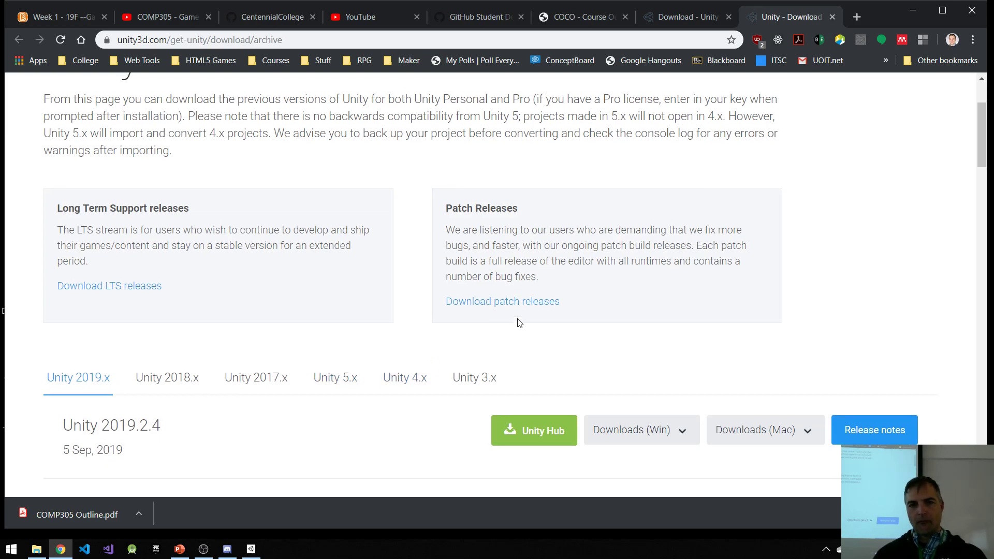
scroll(518, 325, up, 3)
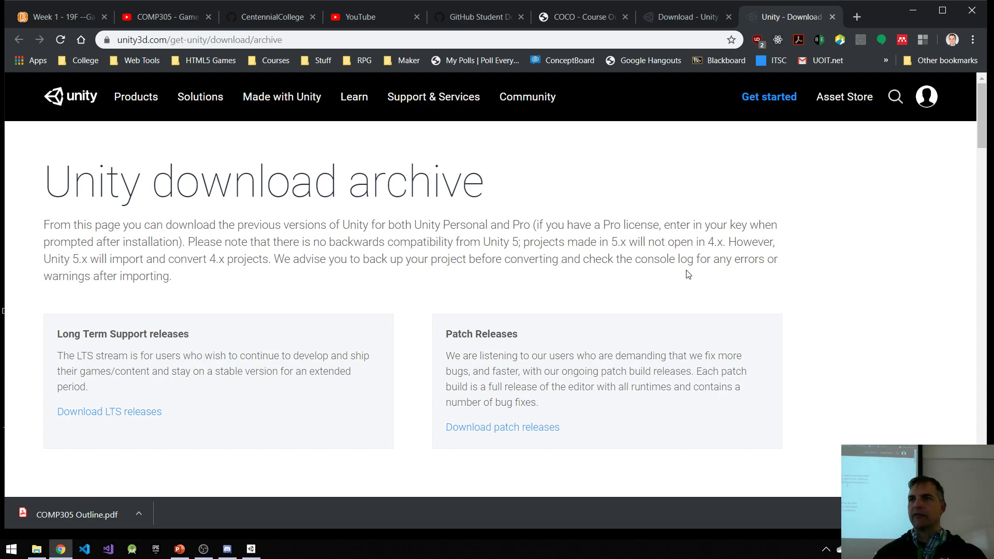
scroll(707, 290, down, 6)
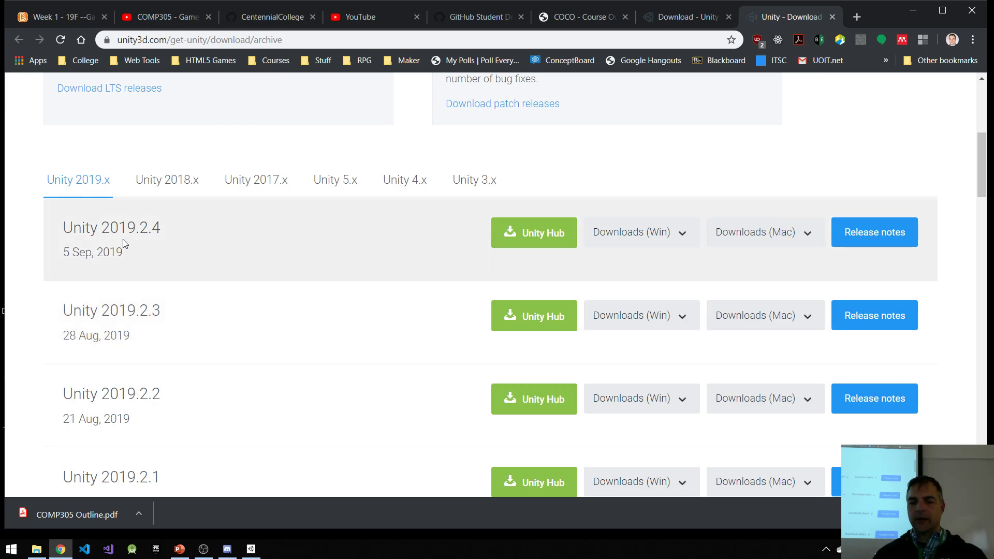
scroll(254, 264, up, 6)
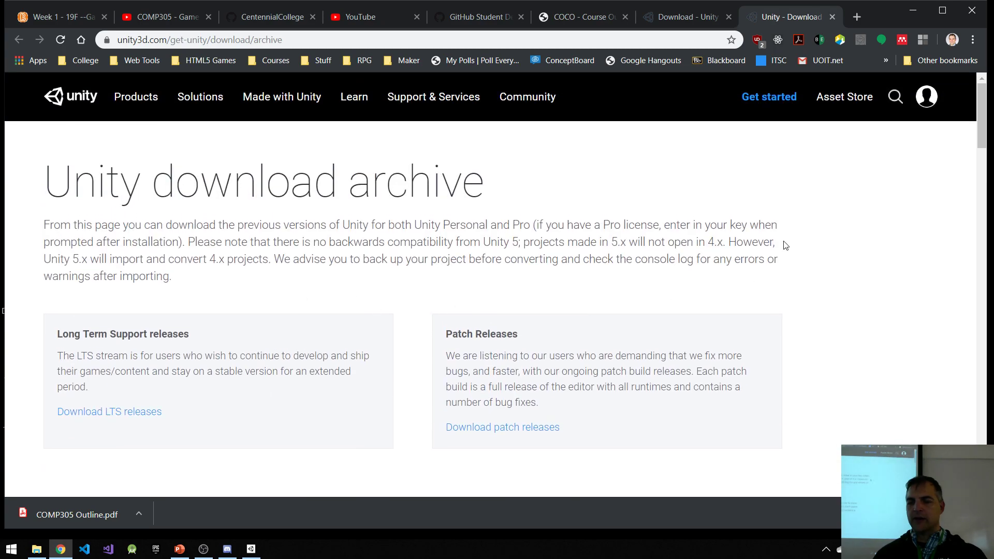
click(252, 550)
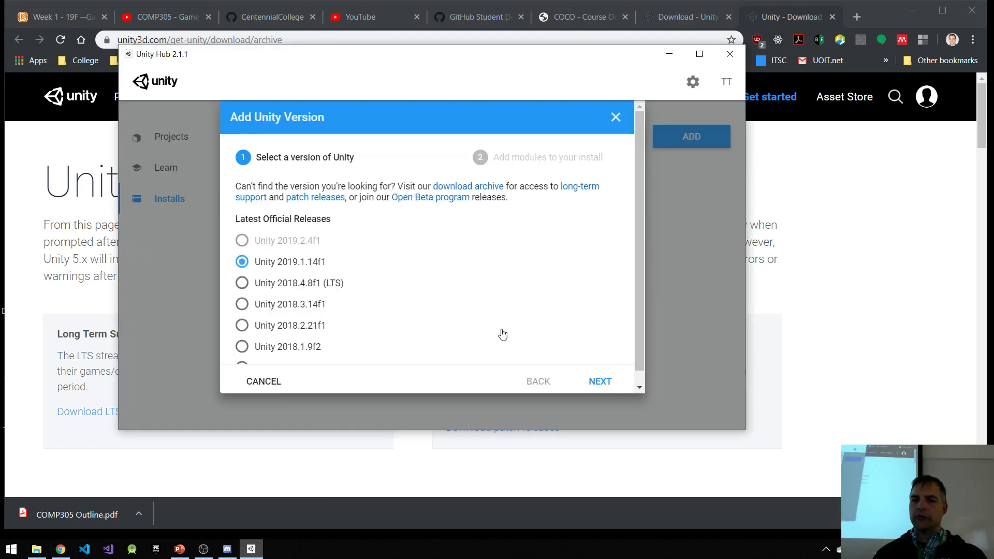
click(615, 118)
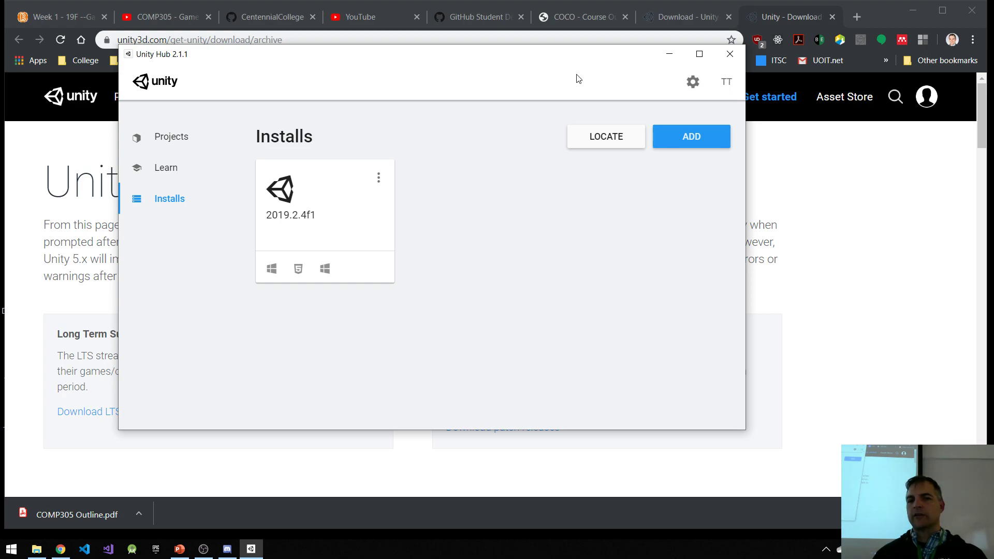
Step: Open the Developer Dashboard from the Unity Hub account options and look through the list of cloud projects
click(727, 83)
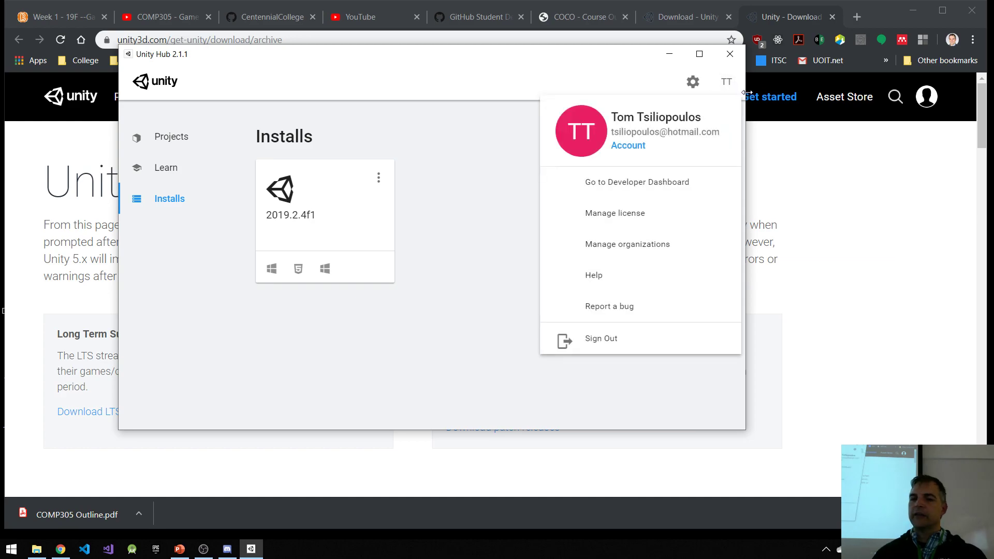
click(648, 190)
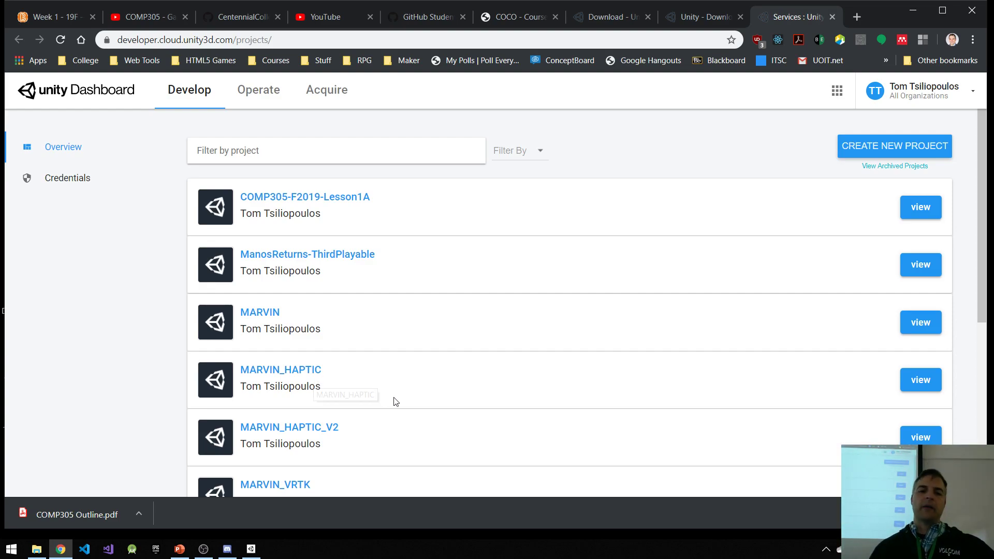
scroll(404, 359, down, 1)
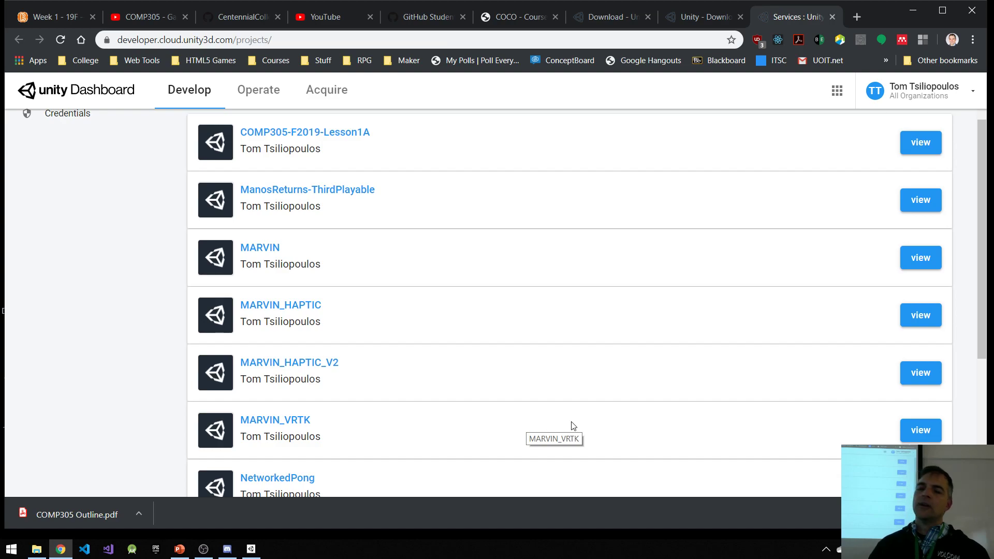
scroll(510, 384, up, 1)
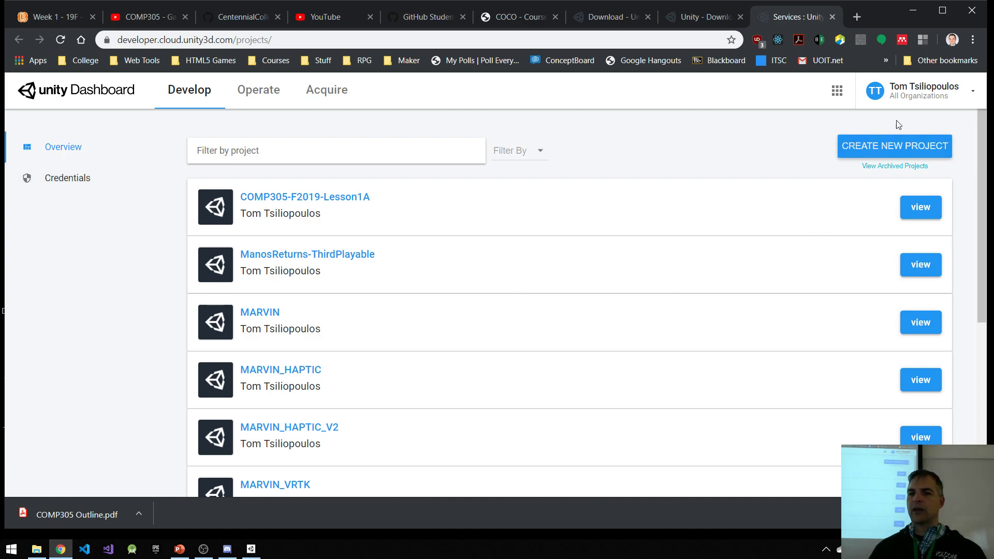
Step: View the Unity account settings, return to the projects list from there, and examine the overview of the COMP305-F2019-Lesson1A project
click(942, 92)
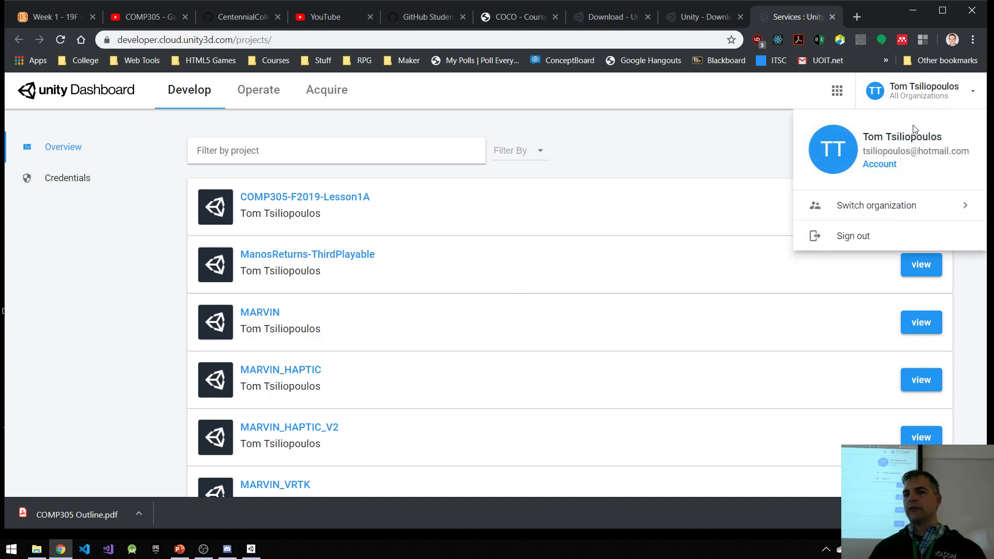
click(878, 165)
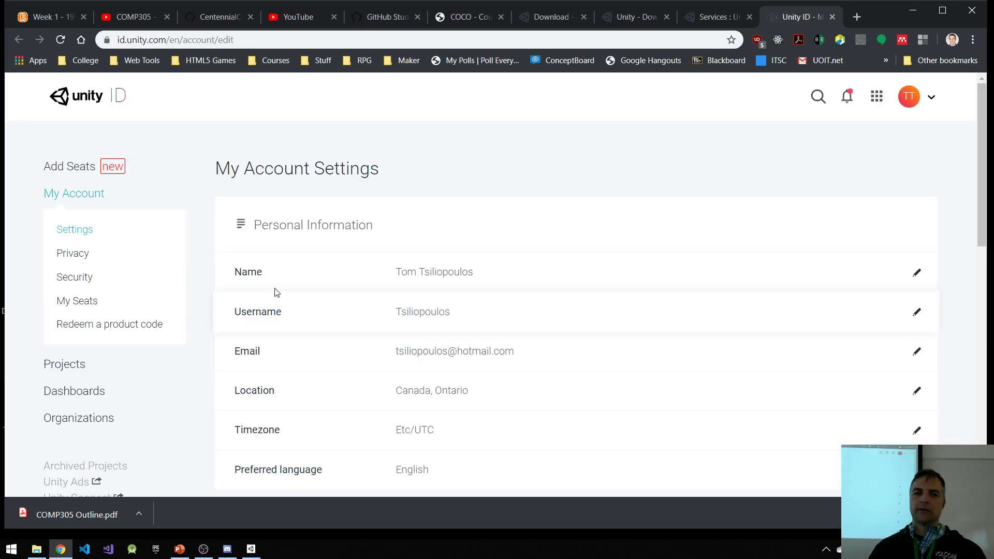
scroll(155, 268, down, 1)
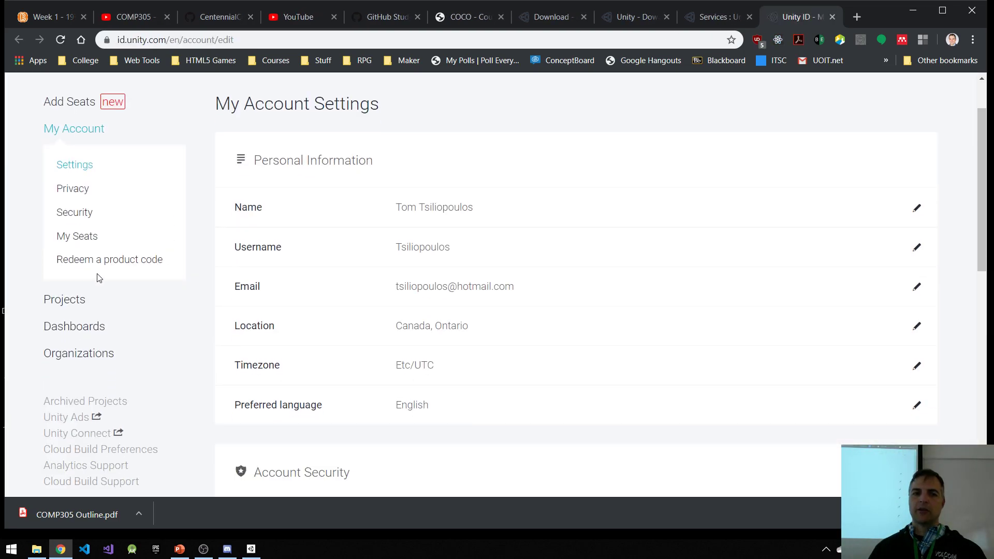
click(61, 302)
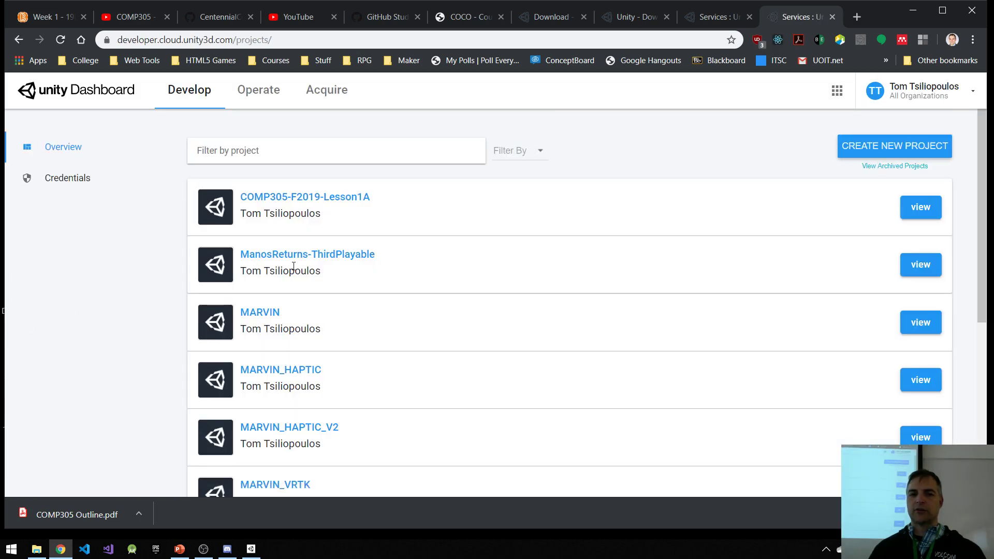
click(311, 197)
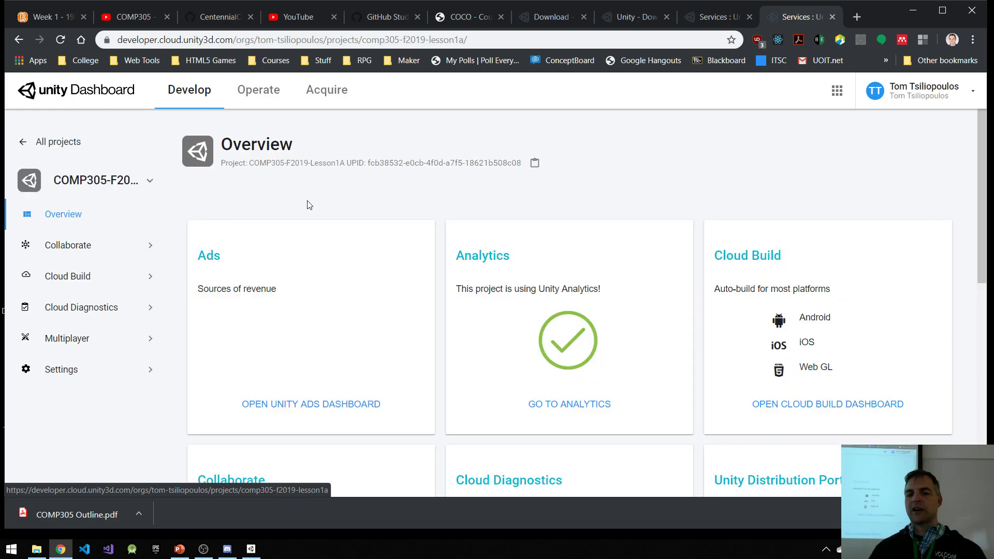
scroll(260, 282, down, 2)
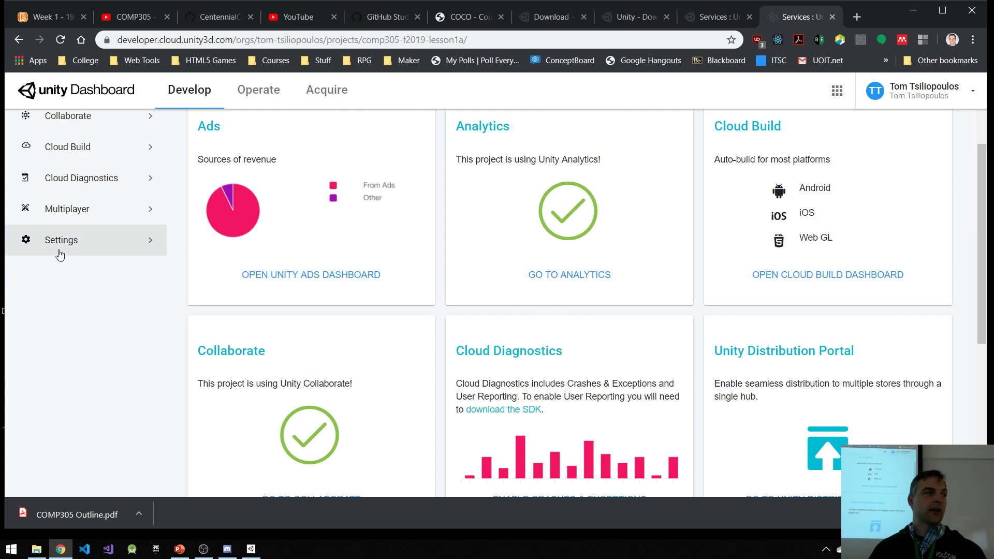
Step: Remove the member with user-level access from the COMP305-F2019-Lesson1A project's user settings
click(59, 254)
click(69, 312)
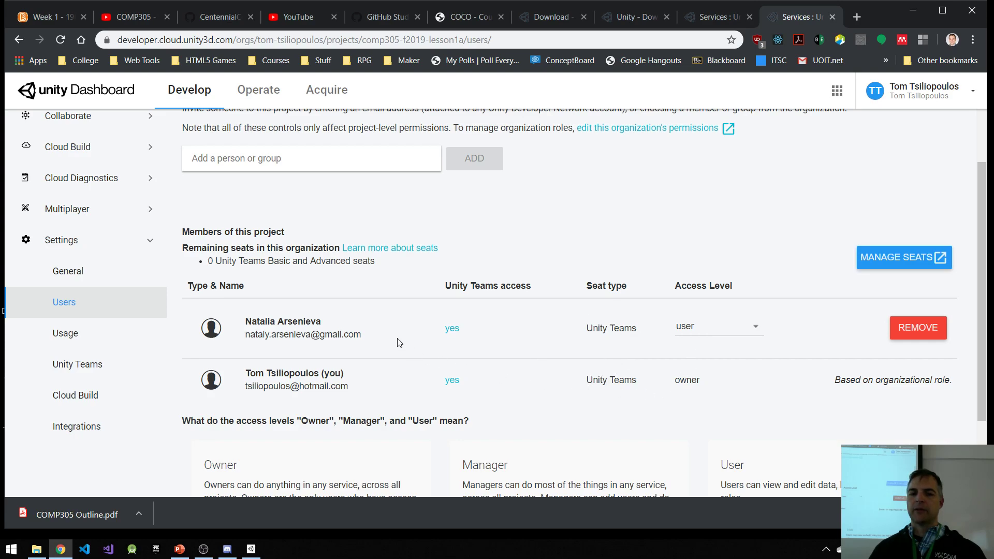
click(910, 332)
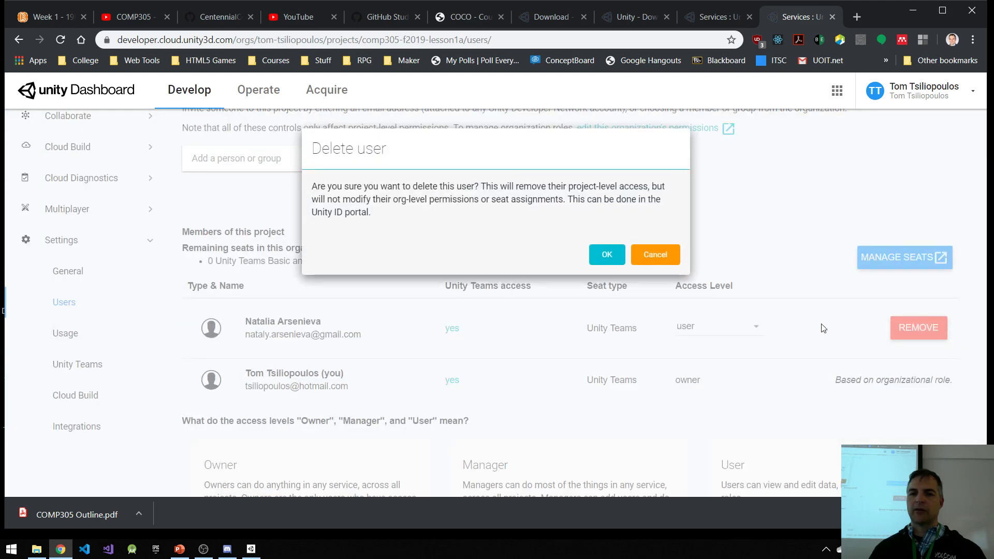
click(606, 258)
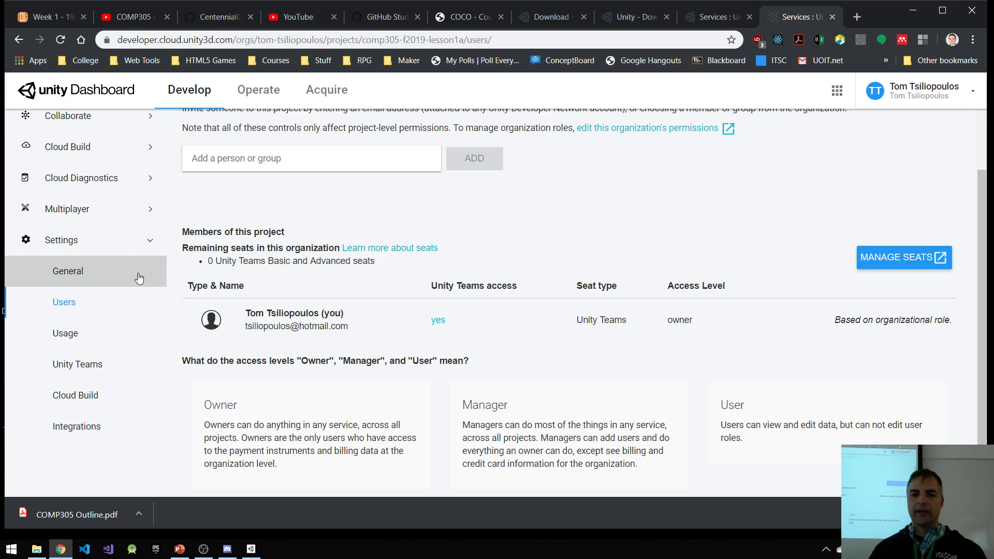
Step: View the Unity Teams access and storage information in the COMP305-F2019-Lesson1A project settings
scroll(126, 282, up, 2)
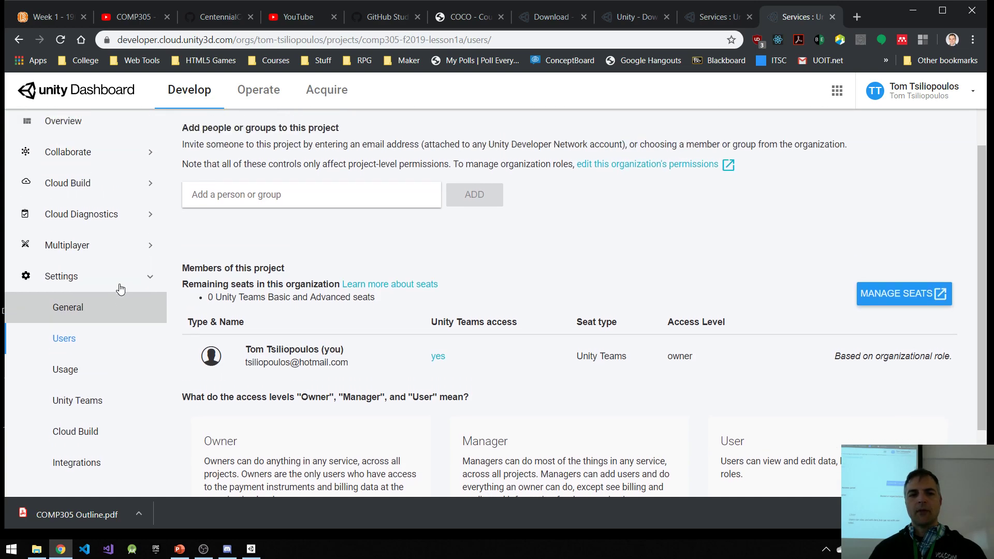
scroll(99, 357, down, 2)
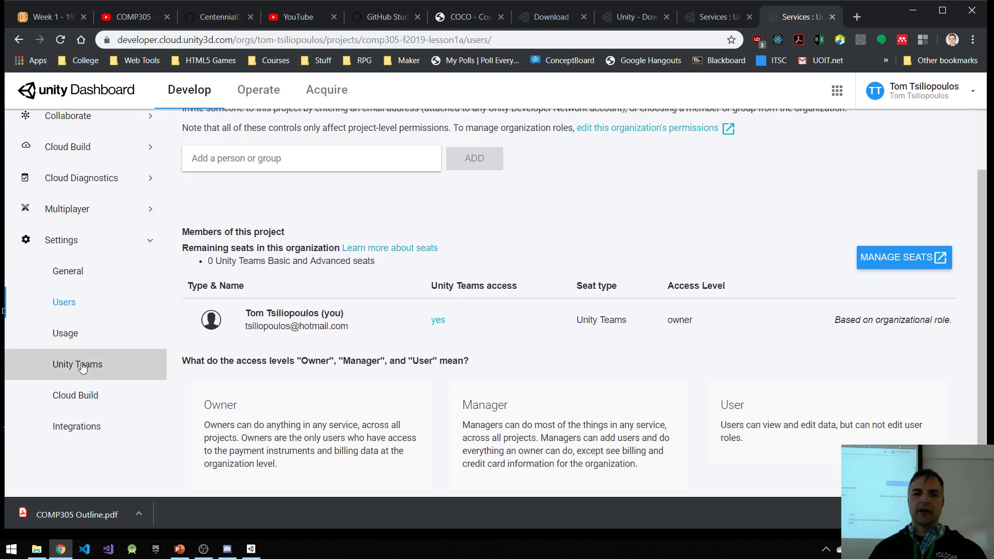
click(72, 363)
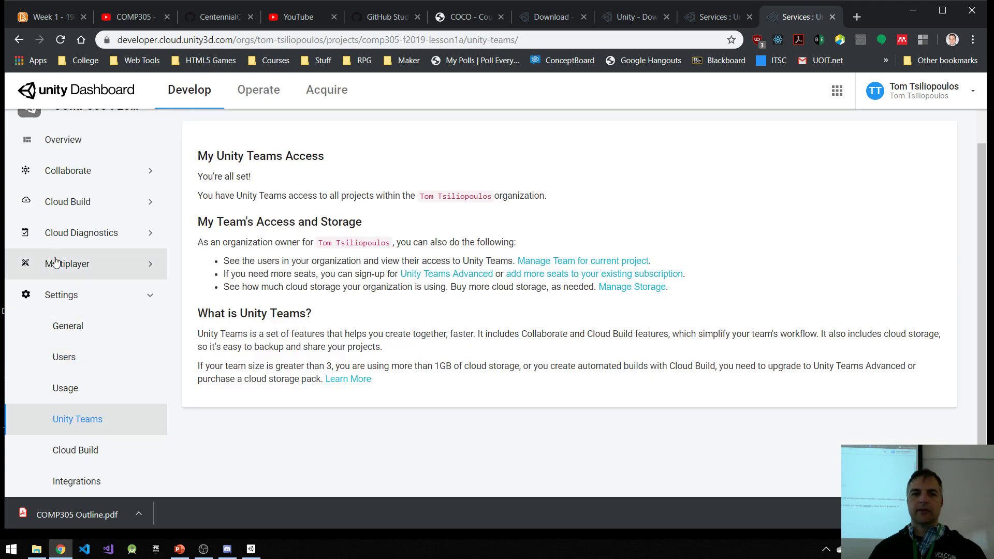
scroll(54, 222, up, 2)
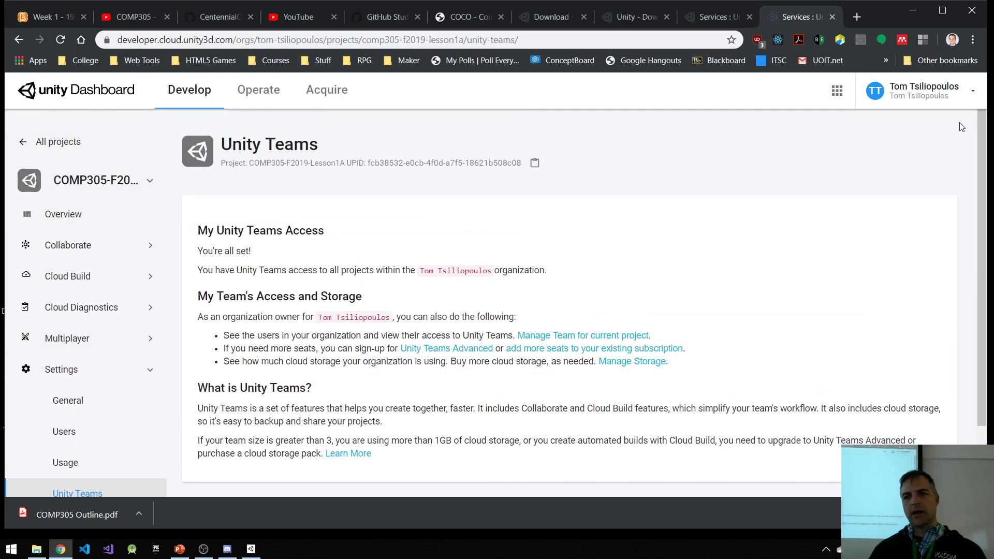
Step: Open the Unity account and view the subscription seats listed under My Seats
click(914, 93)
click(881, 165)
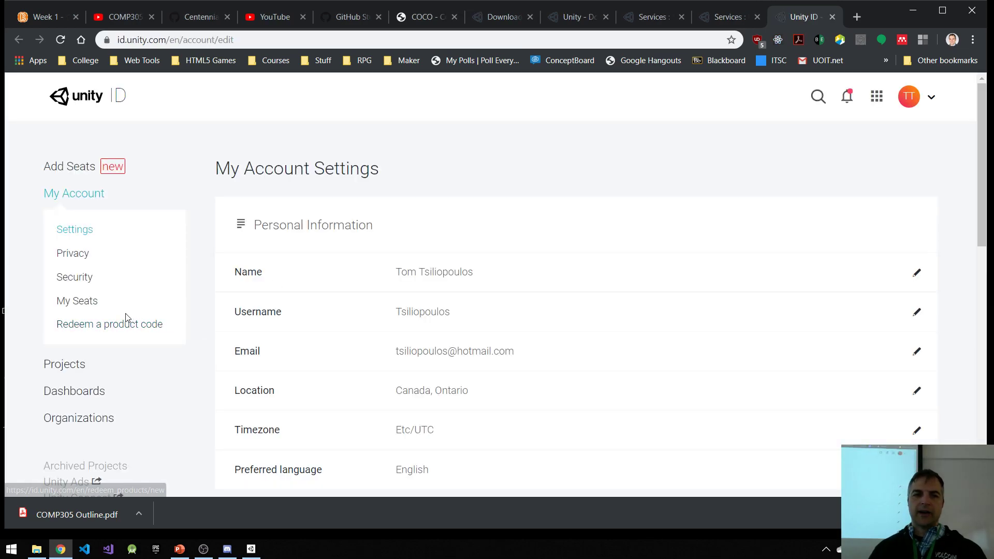
click(79, 307)
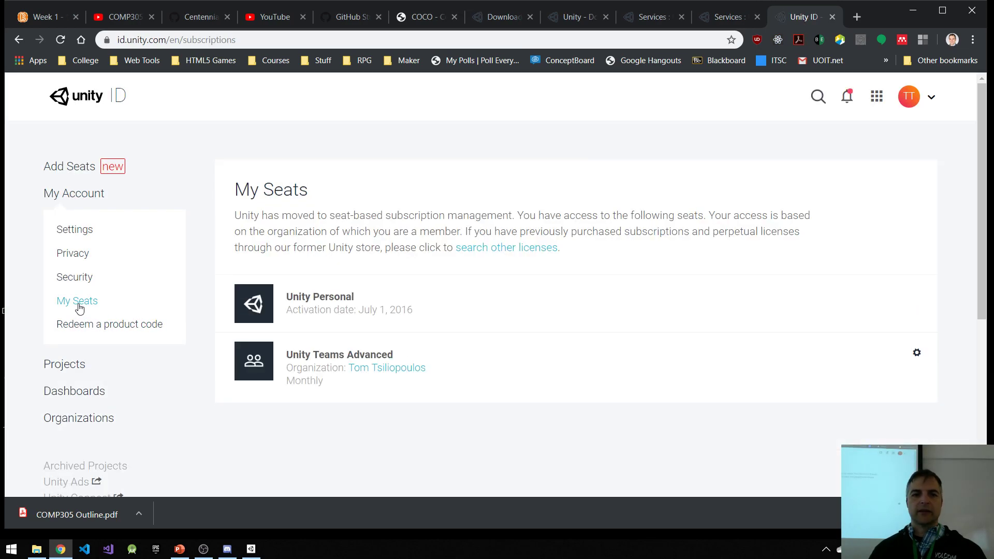
scroll(290, 313, down, 2)
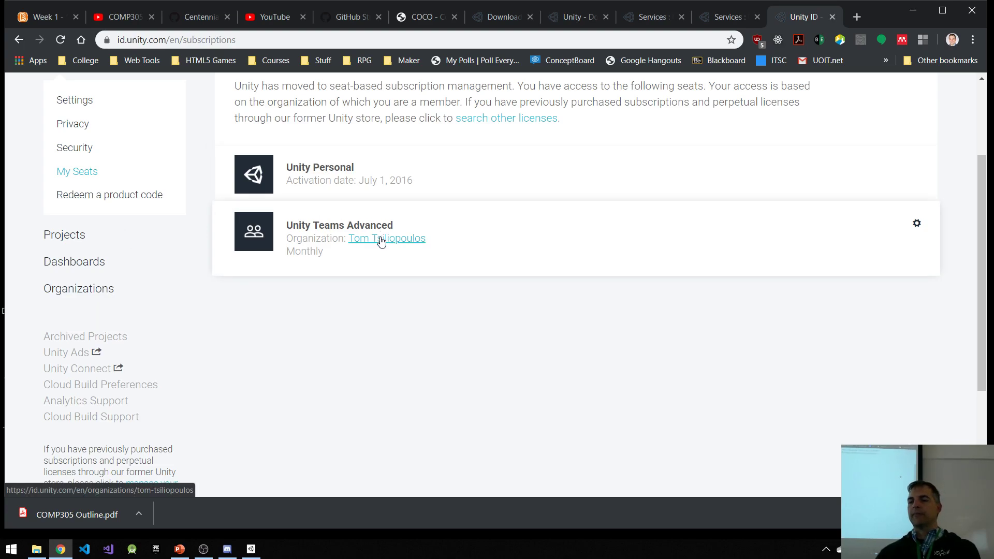
Step: Open seat management for the Unity Teams Advanced subscription and review its seat status, next payment and subscription progress
click(917, 226)
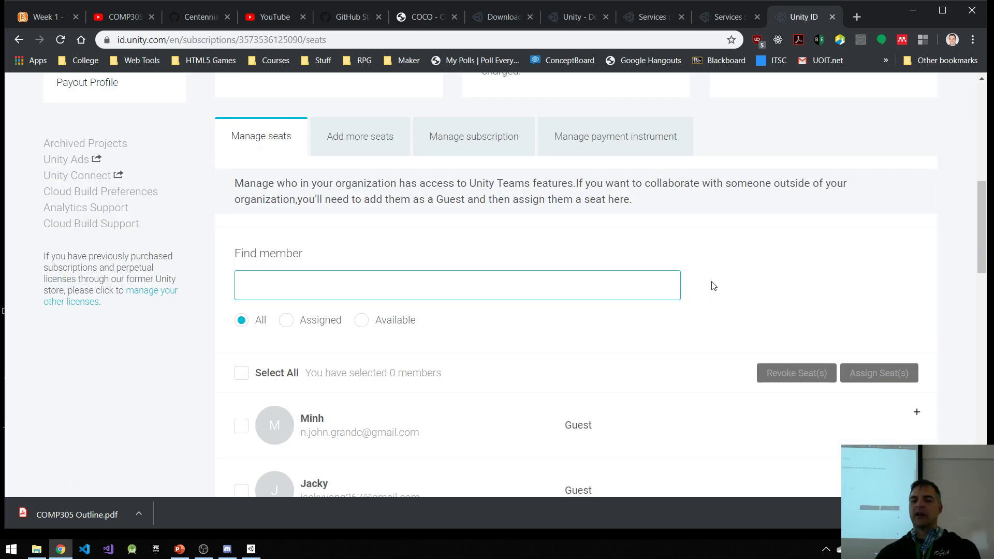
scroll(715, 283, up, 3)
scroll(724, 291, up, 2)
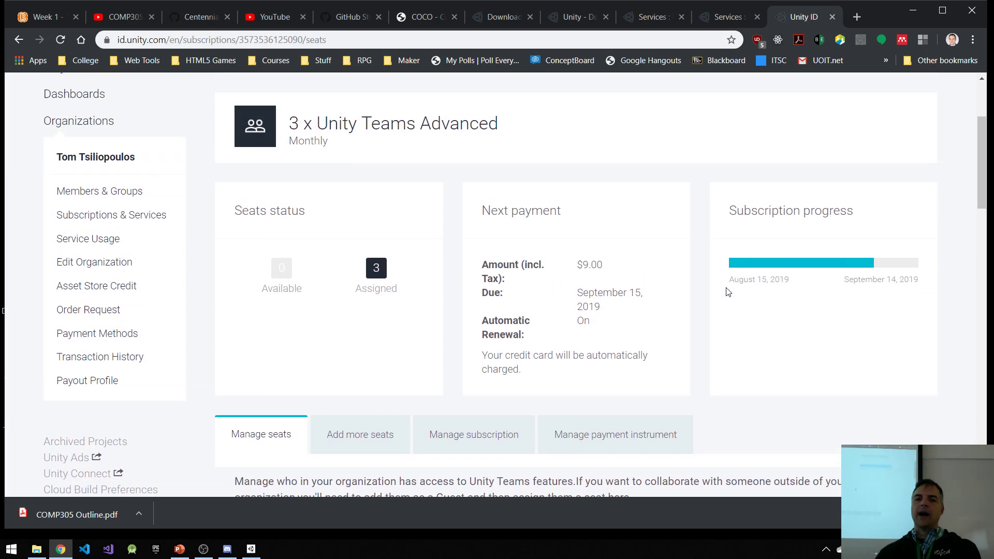
scroll(710, 294, down, 2)
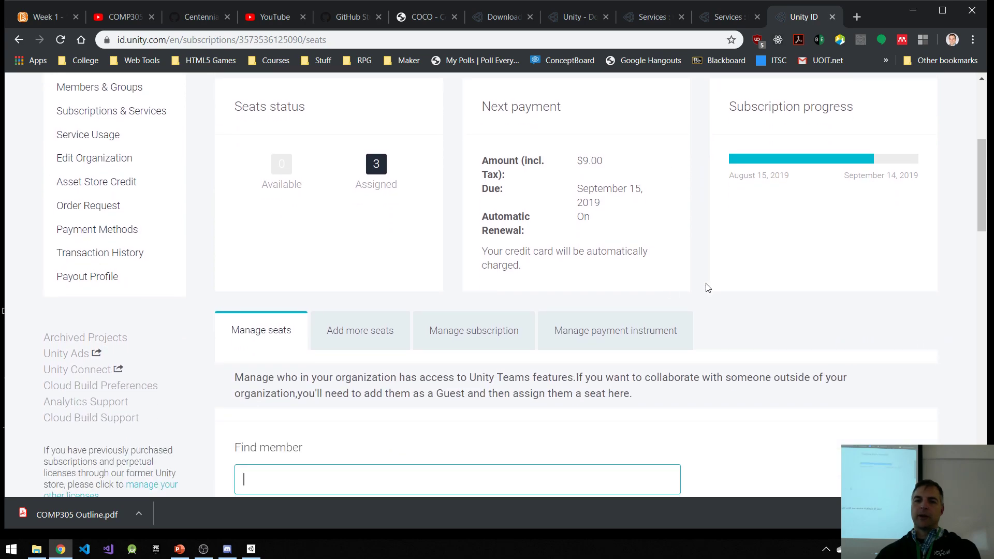
scroll(413, 262, up, 2)
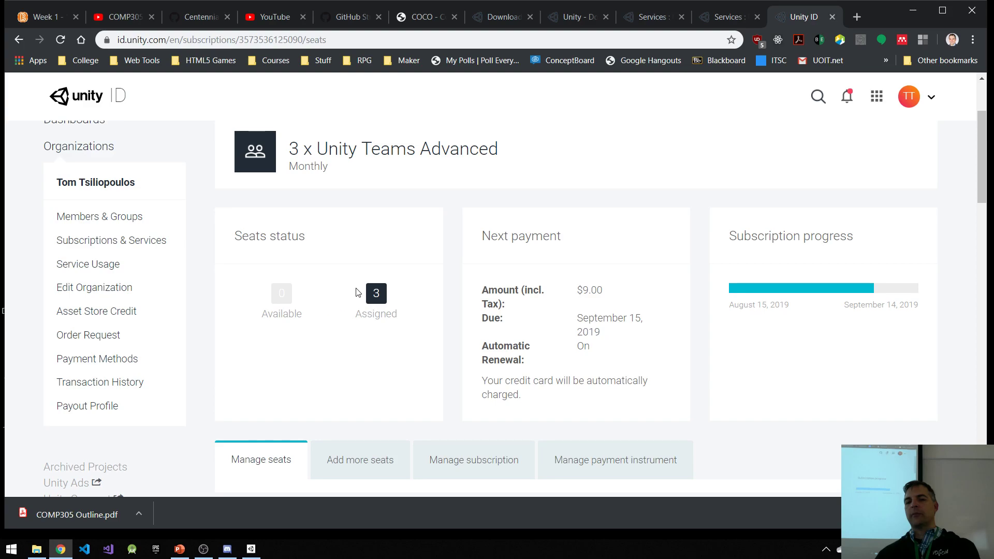
scroll(357, 290, down, 2)
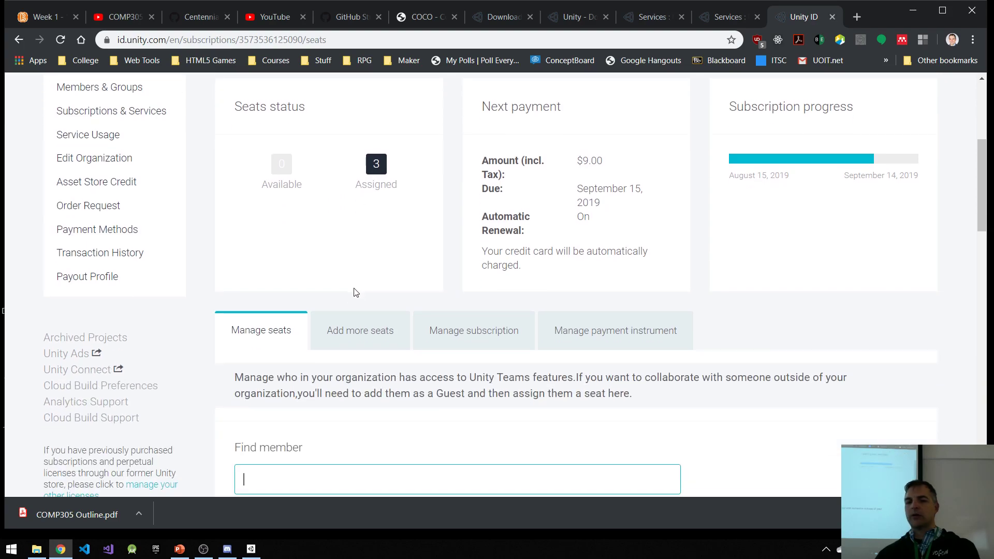
Step: Revoke one member's assigned Unity Teams Advanced seat in the organization's member list and check the seat status
scroll(358, 291, down, 5)
scroll(361, 284, down, 3)
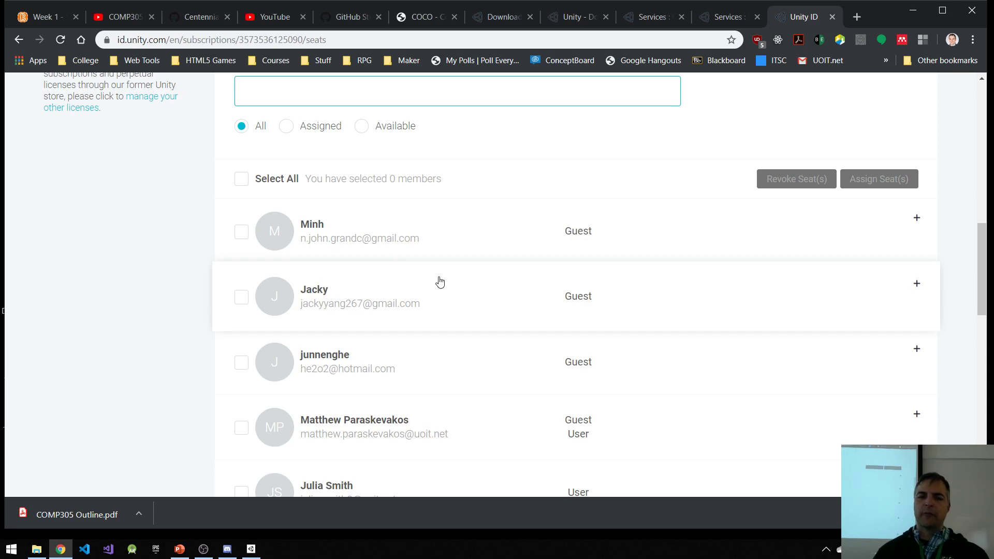
scroll(414, 269, down, 5)
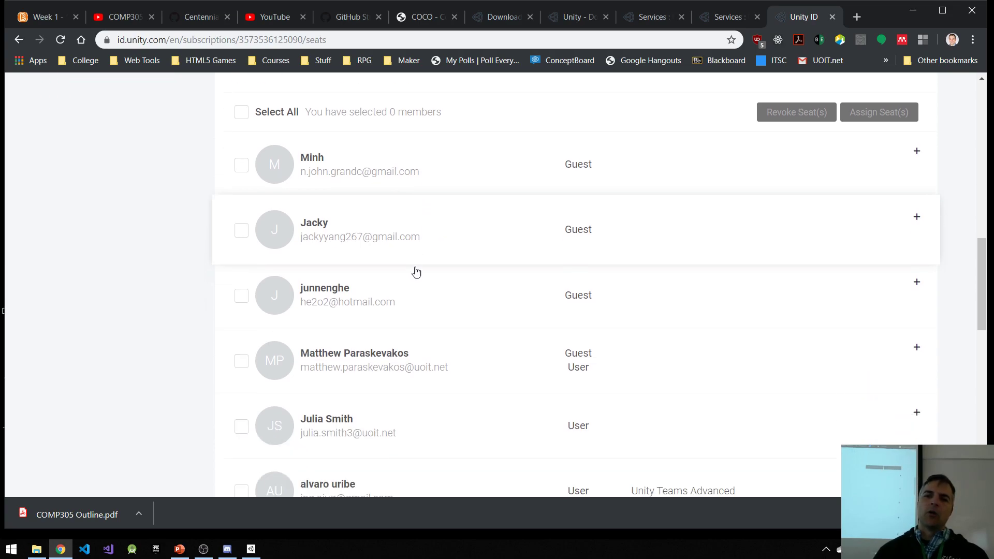
scroll(414, 269, down, 7)
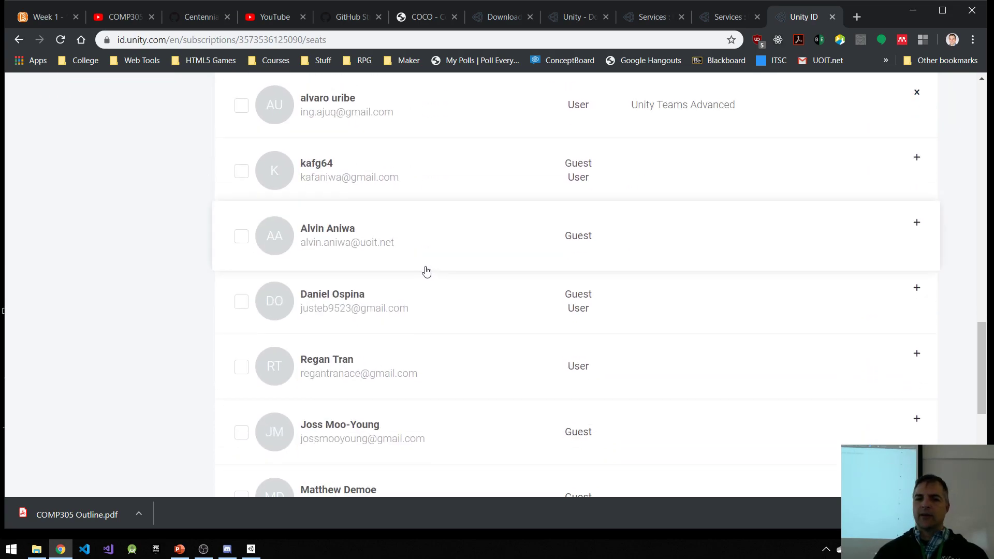
click(918, 361)
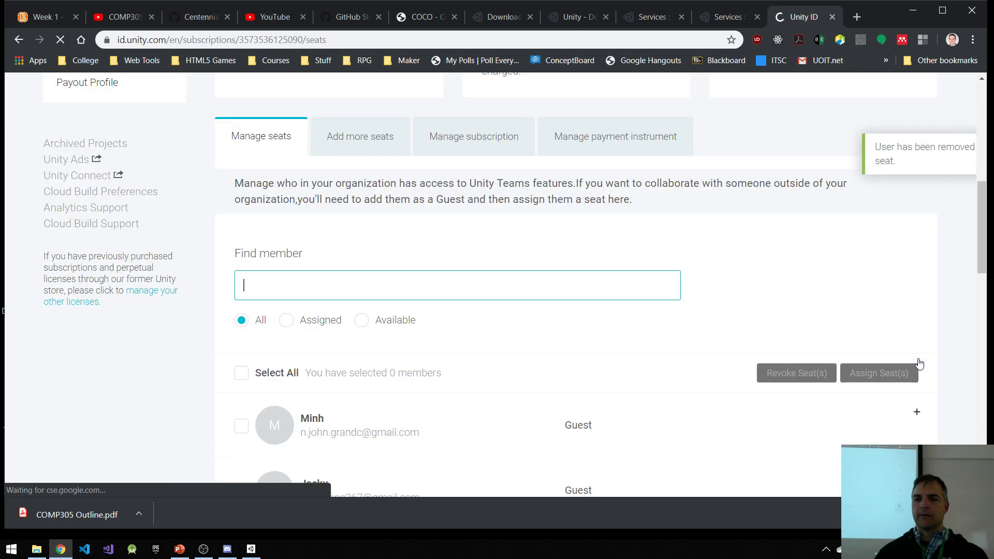
scroll(581, 318, up, 9)
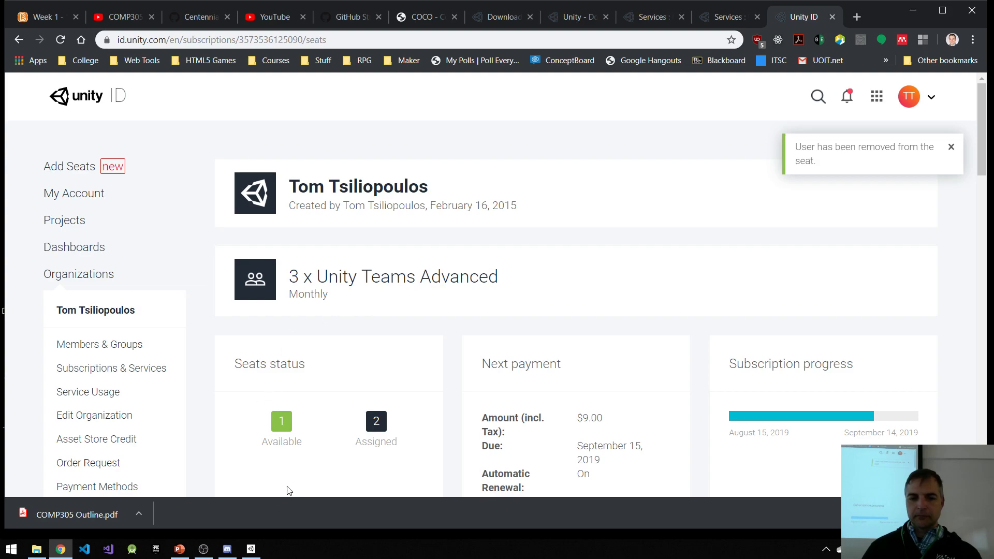
Step: Create a new project in Unity Hub from the 2D template, named COMP305-F2019-Lesson1B
click(251, 549)
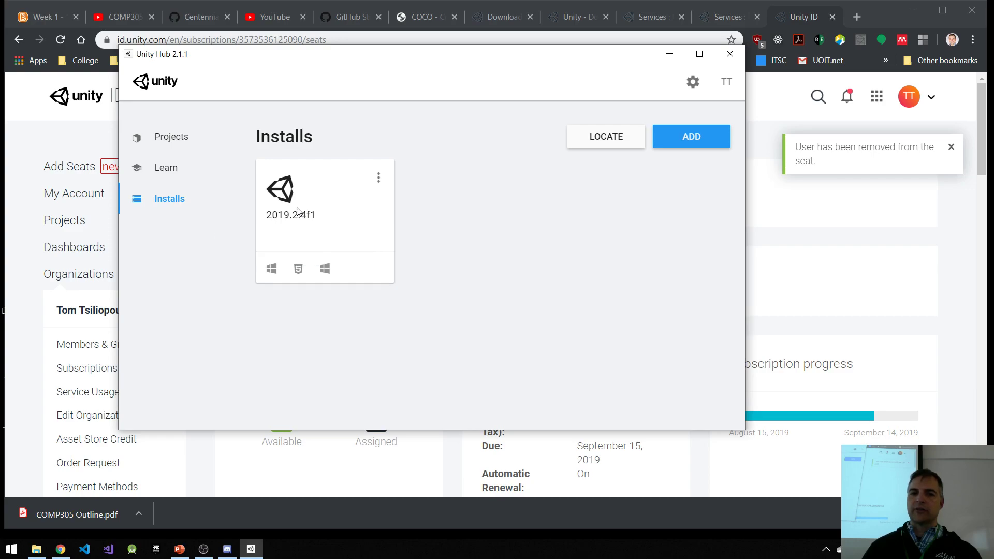
click(168, 139)
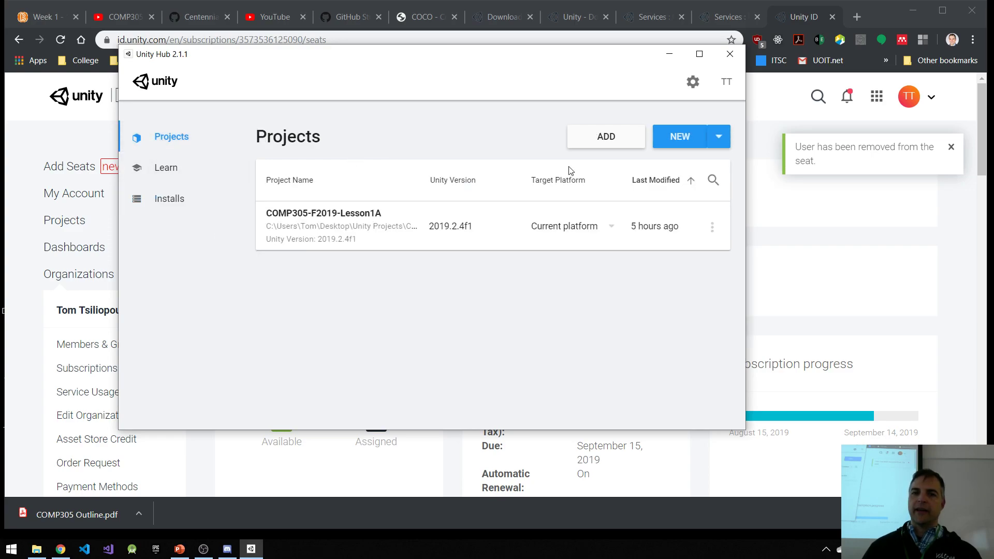
click(680, 138)
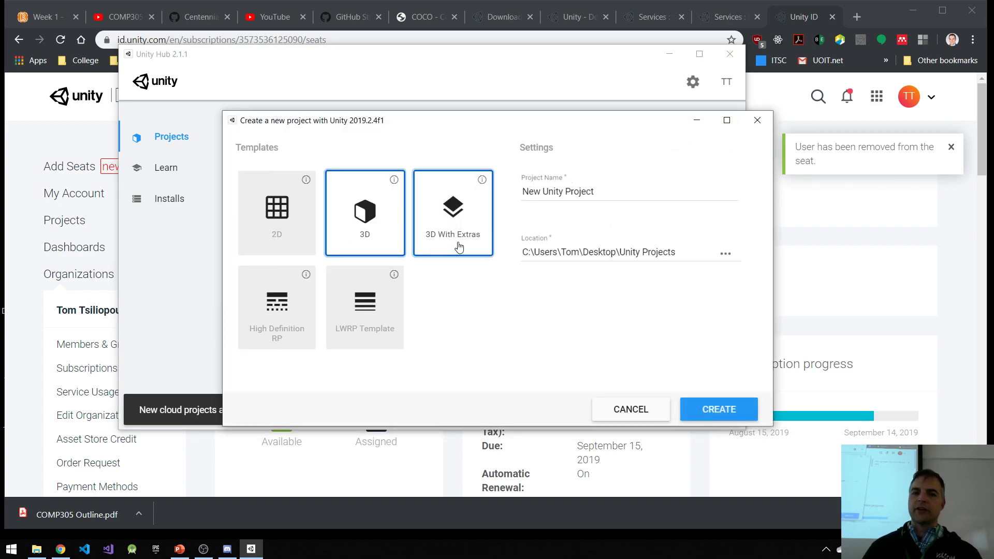
click(278, 220)
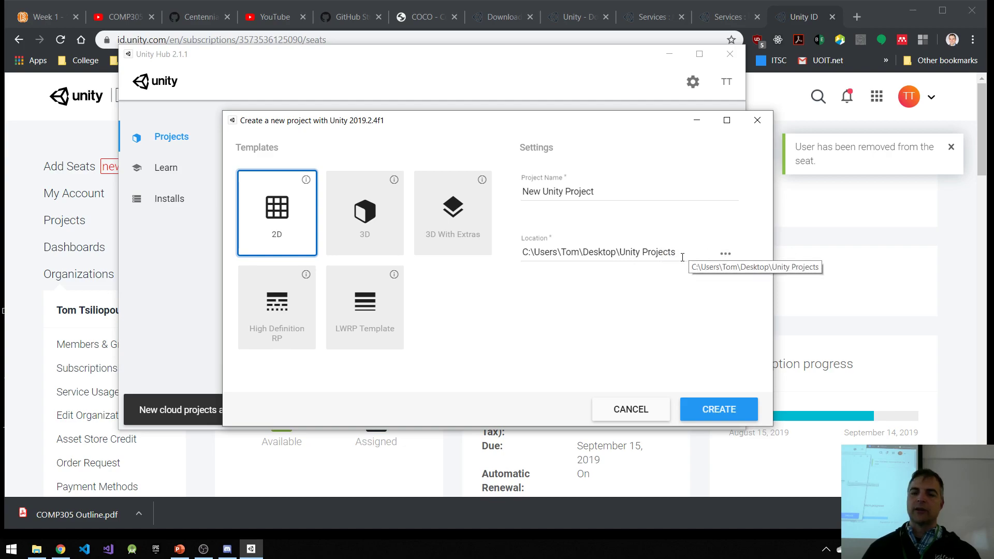
drag(595, 192, 522, 192)
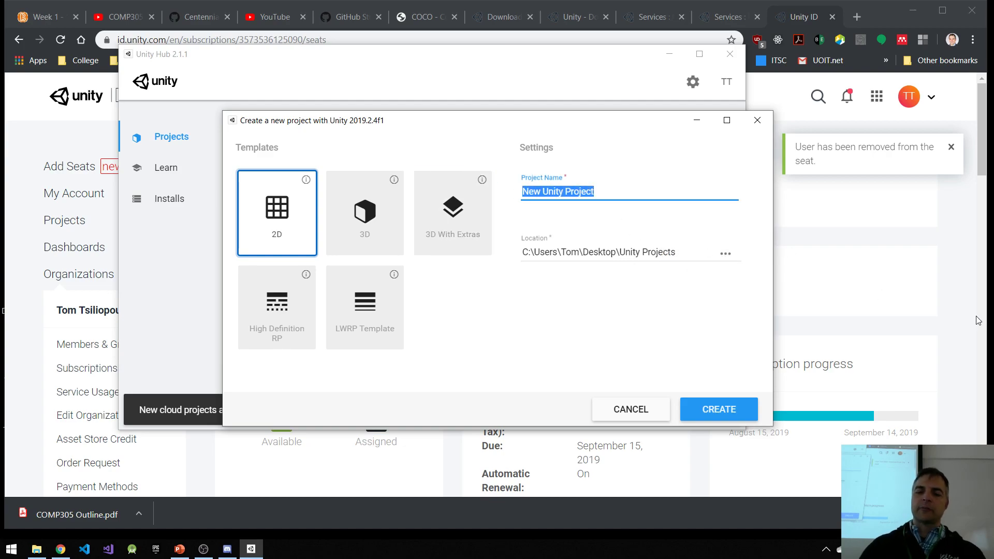
text(COMP305-)
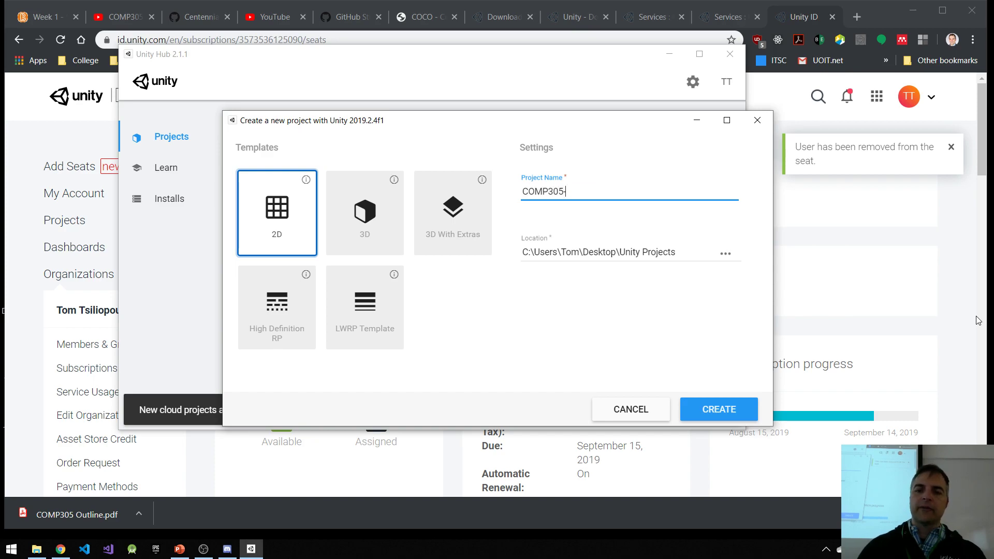
text(F2019-)
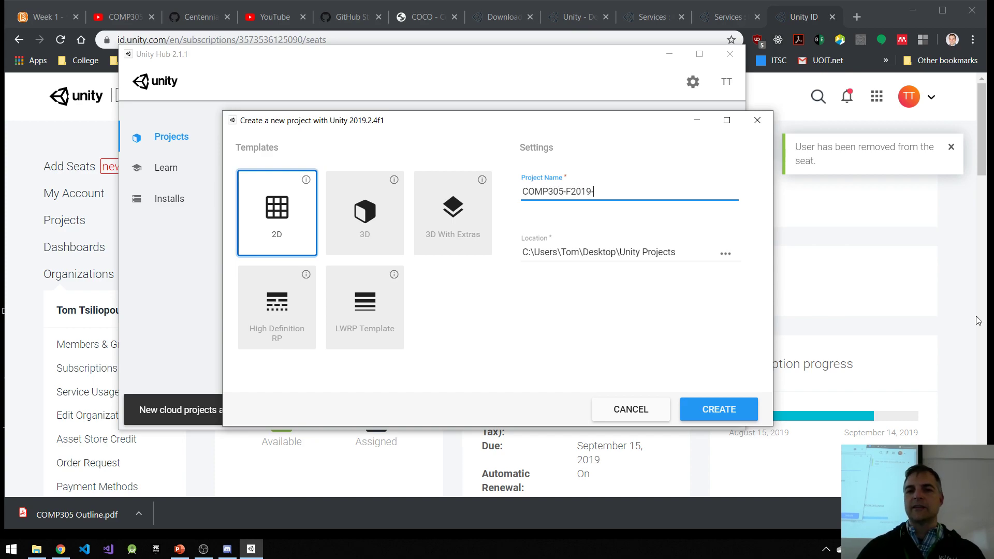
text(Lesson1B)
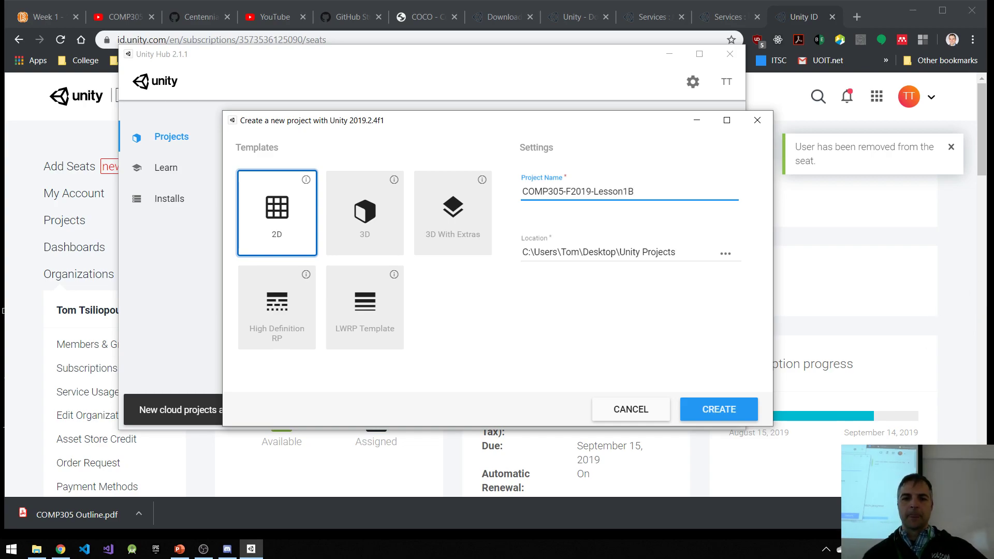
click(730, 410)
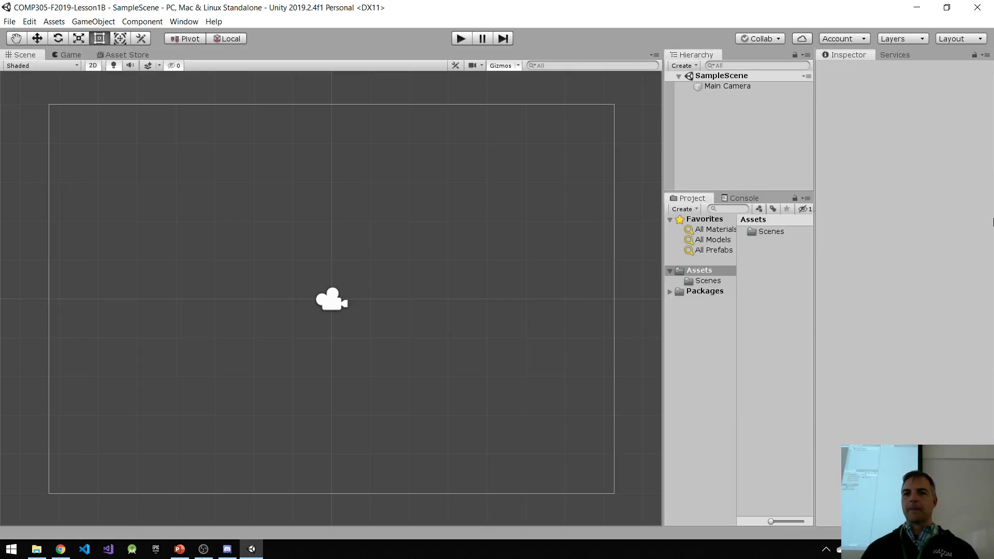
click(958, 37)
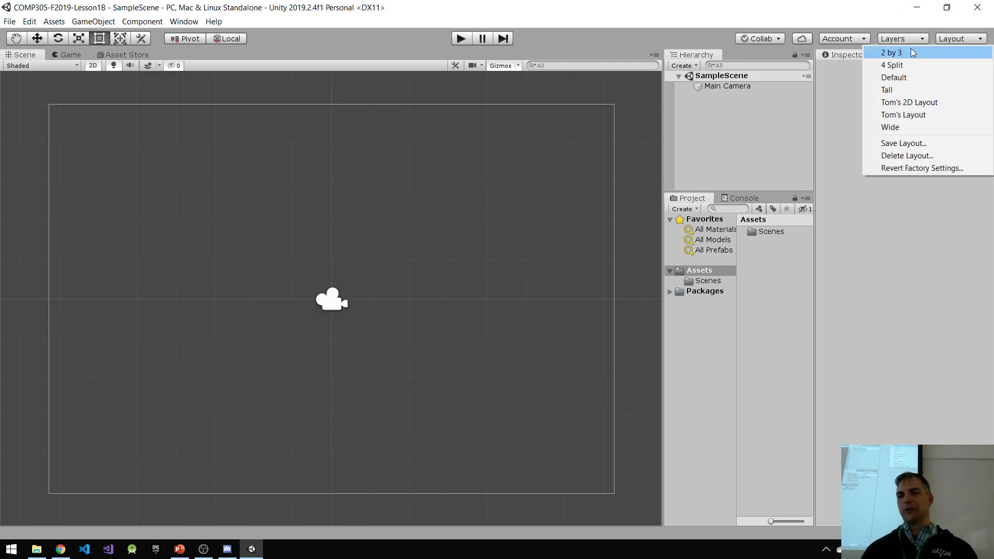
click(903, 155)
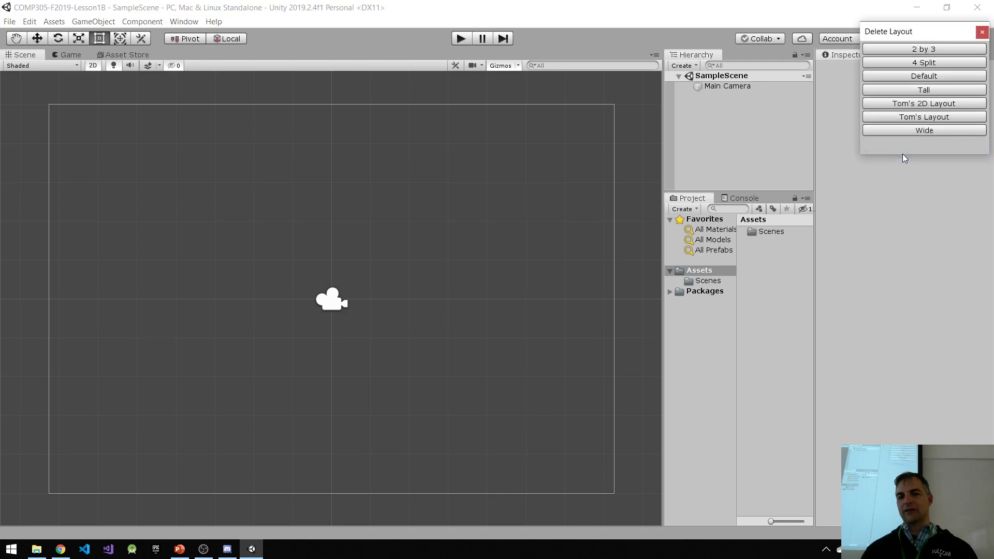
click(983, 32)
Step: Try out the Default editor layout and the 2 by 3 layout
click(961, 38)
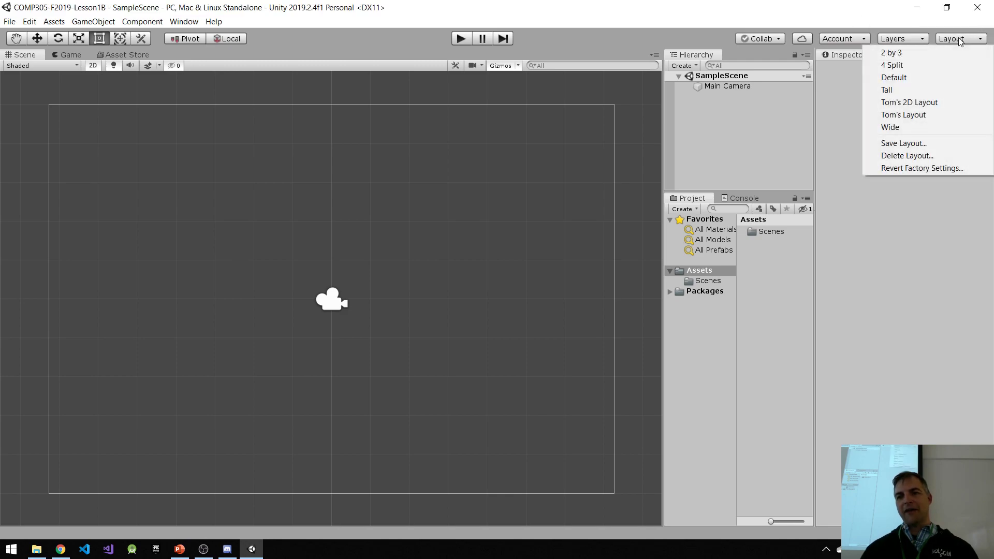
click(905, 77)
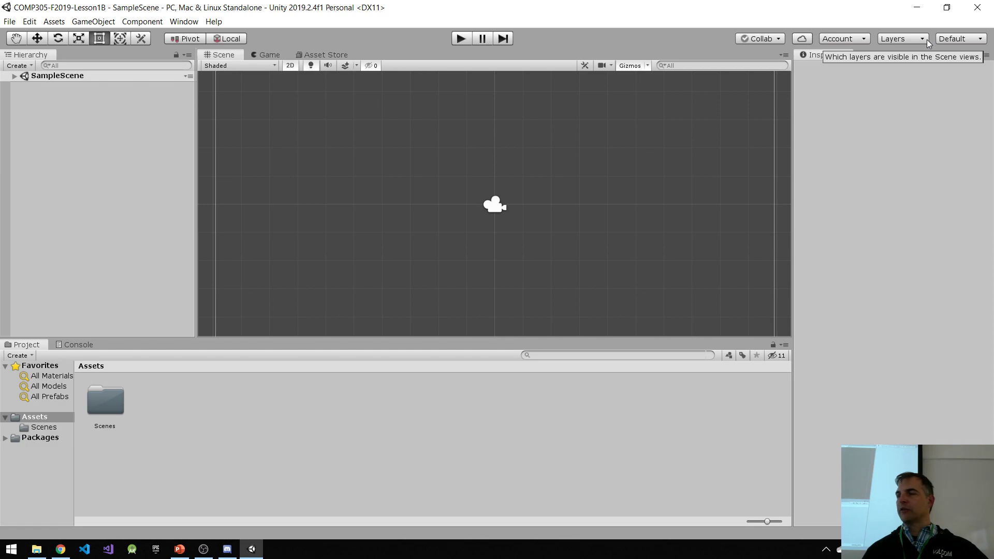
click(957, 39)
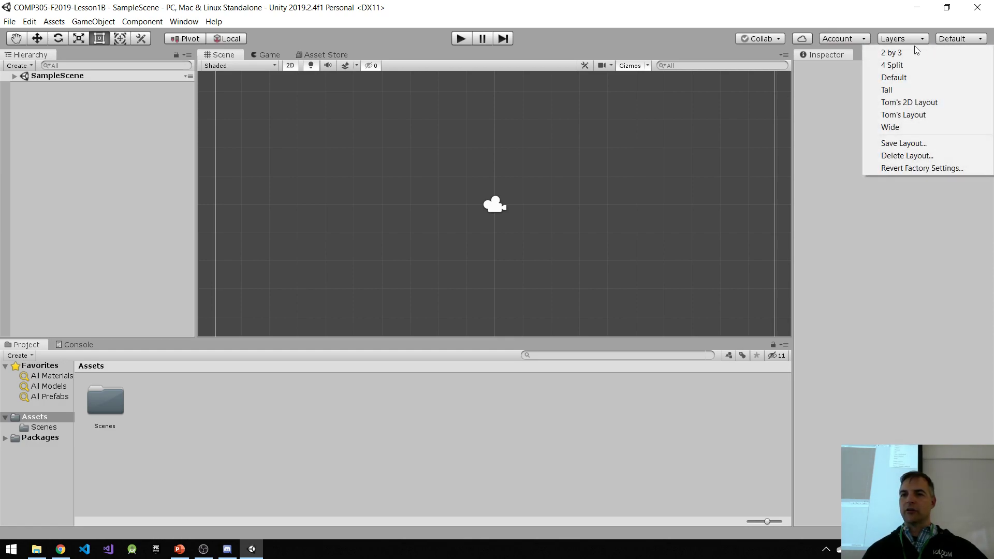
click(906, 52)
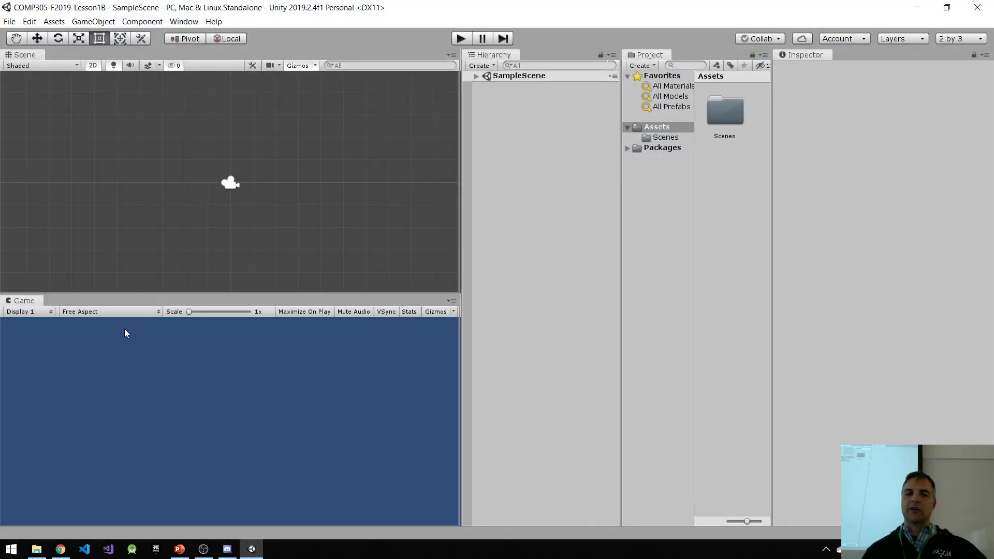
Step: Apply the Tall editor layout and look at its Game and Scene views
click(965, 39)
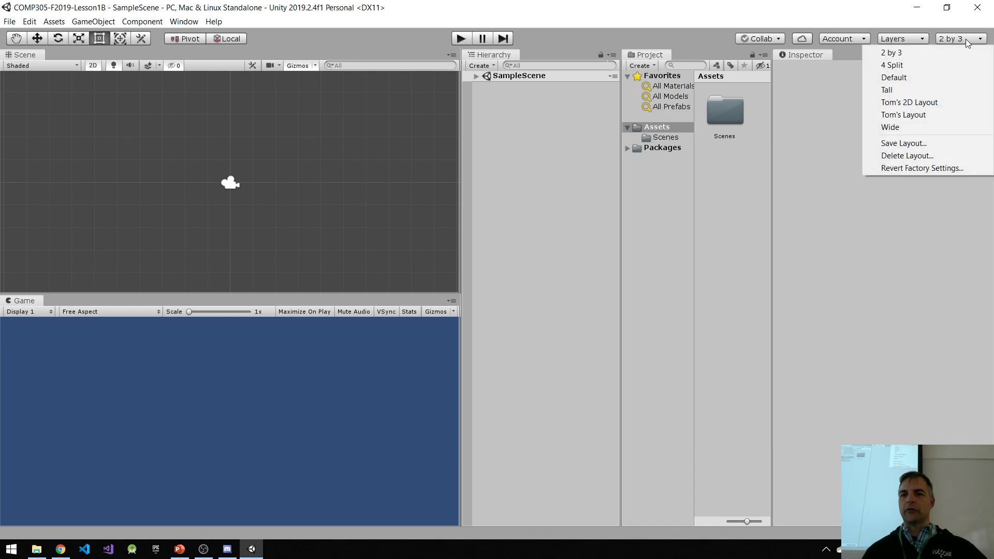
click(905, 91)
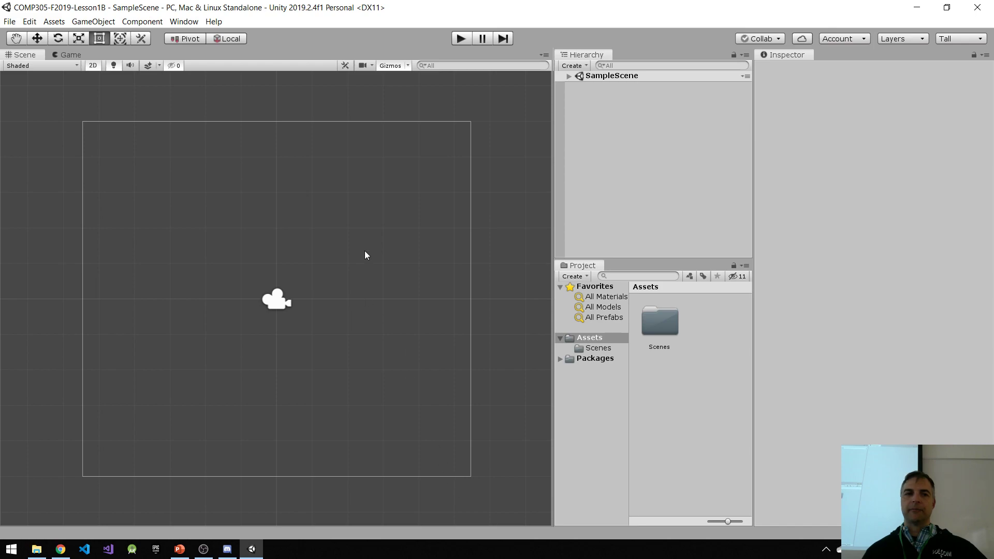
click(67, 55)
click(33, 55)
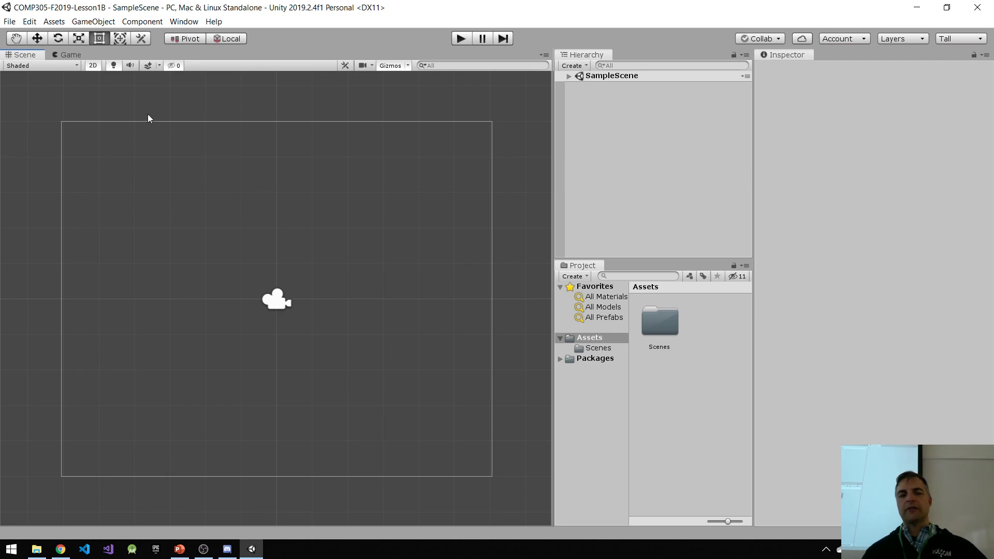
Step: Dock the Game view below the Scene view, return it to its place beside Scene, and show the Scene view
drag(73, 57, 196, 414)
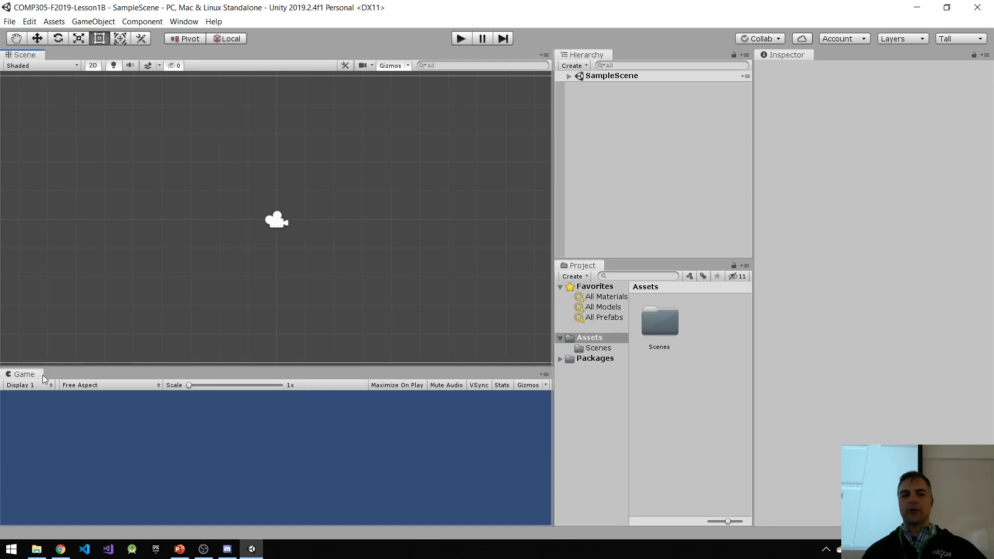
drag(33, 376, 81, 62)
click(31, 55)
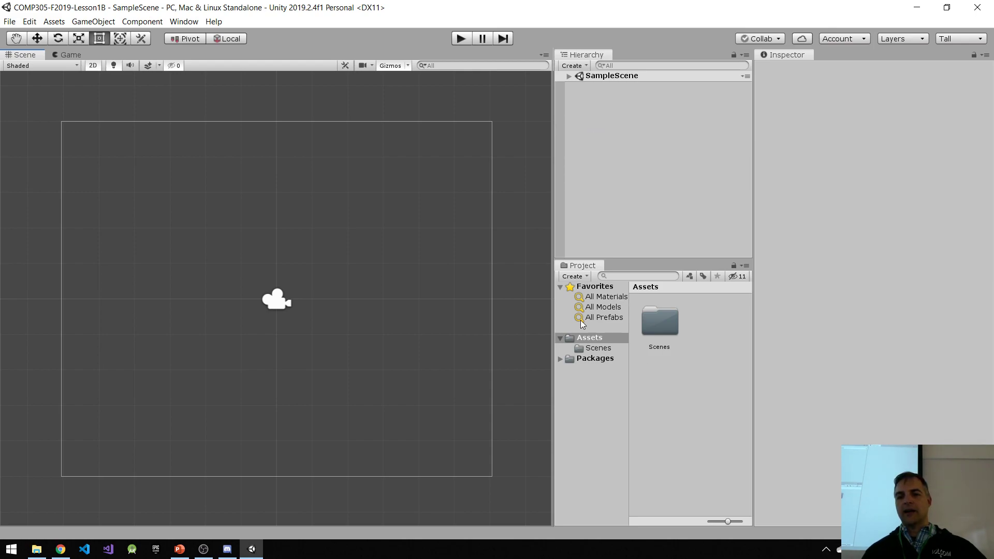
Step: Show the Project assets as a compact list, narrow the Inspector, and widen the Scene view
drag(631, 258, 655, 260)
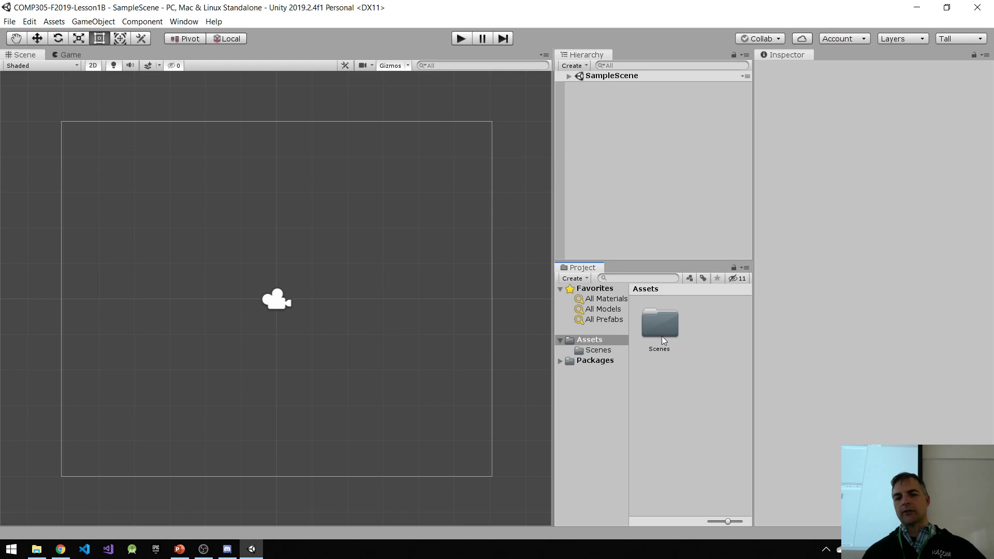
drag(728, 521, 686, 524)
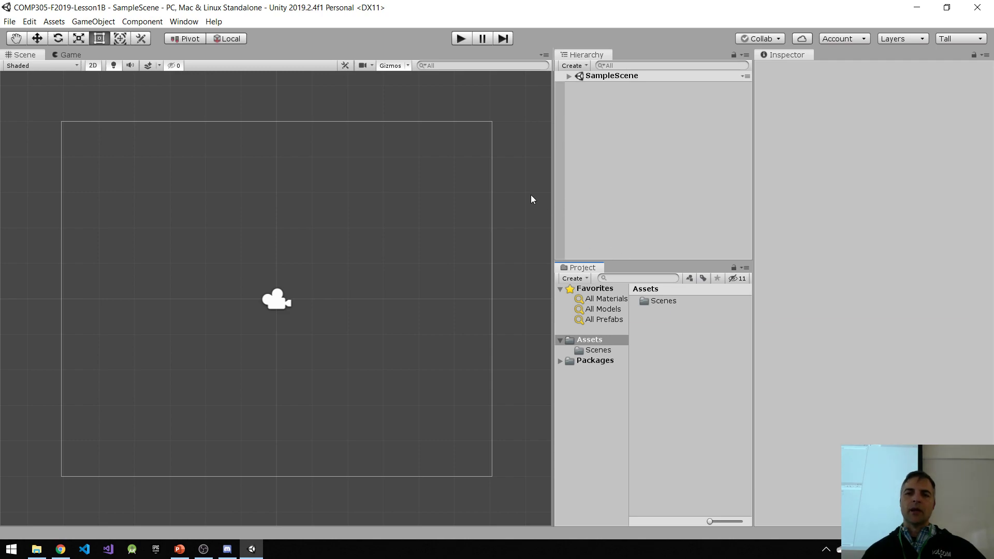
click(756, 168)
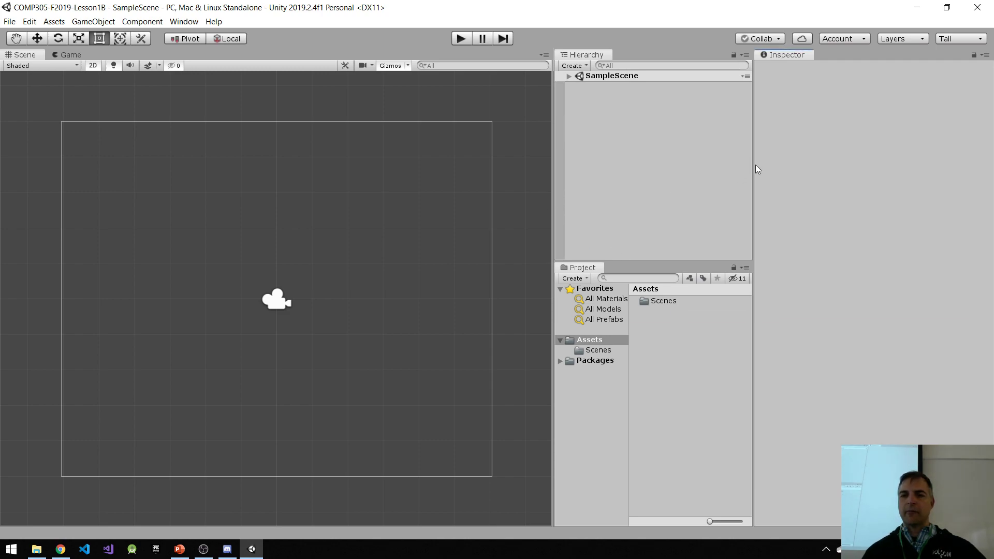
drag(751, 165, 799, 167)
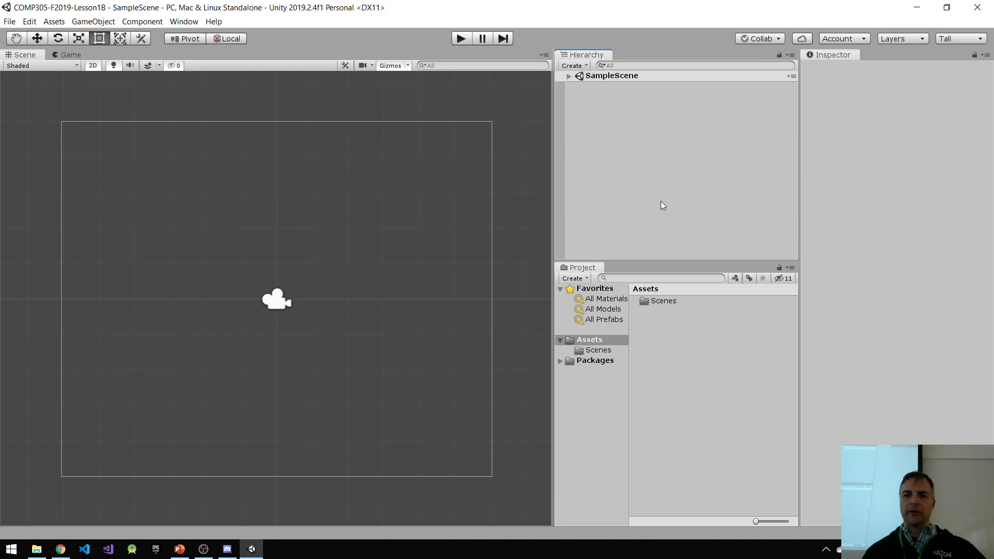
drag(551, 184, 662, 185)
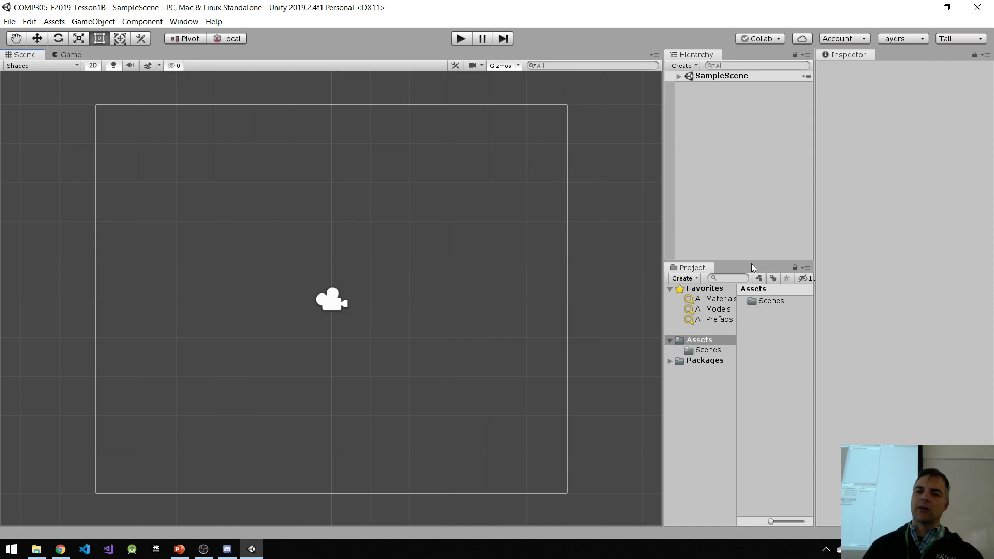
Step: Open the Console window, dock it beside Project, and bring Project to the front
click(184, 22)
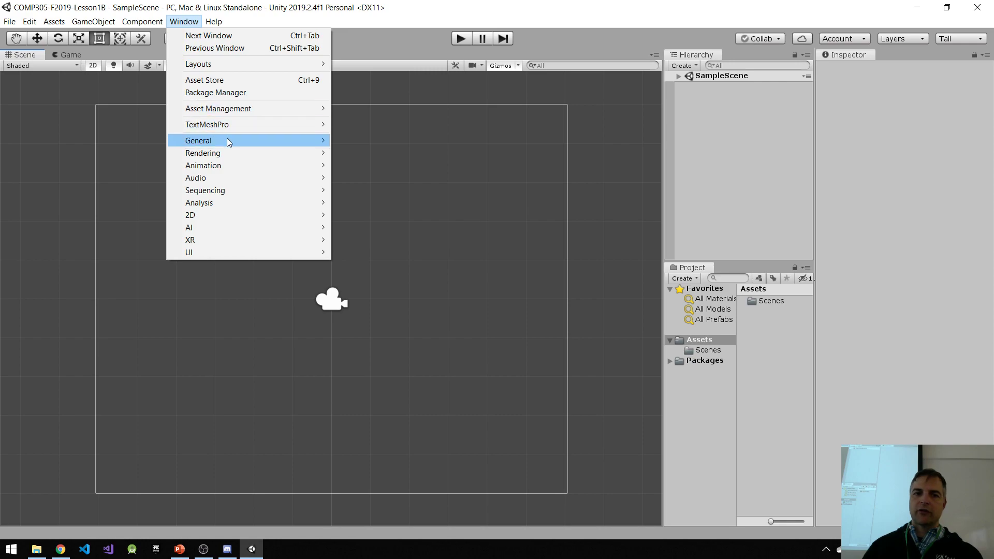
mouse_move(230, 141)
click(371, 202)
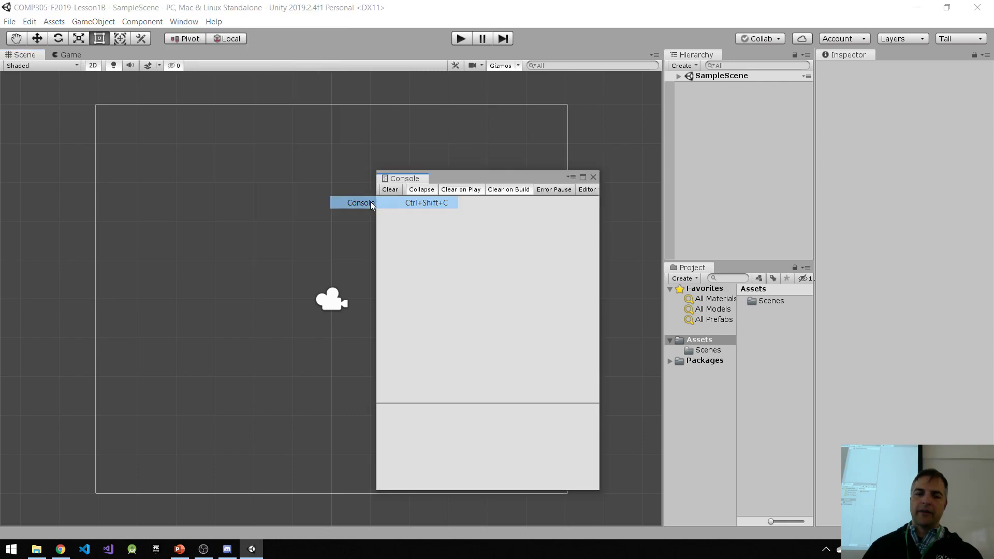
drag(448, 177, 742, 272)
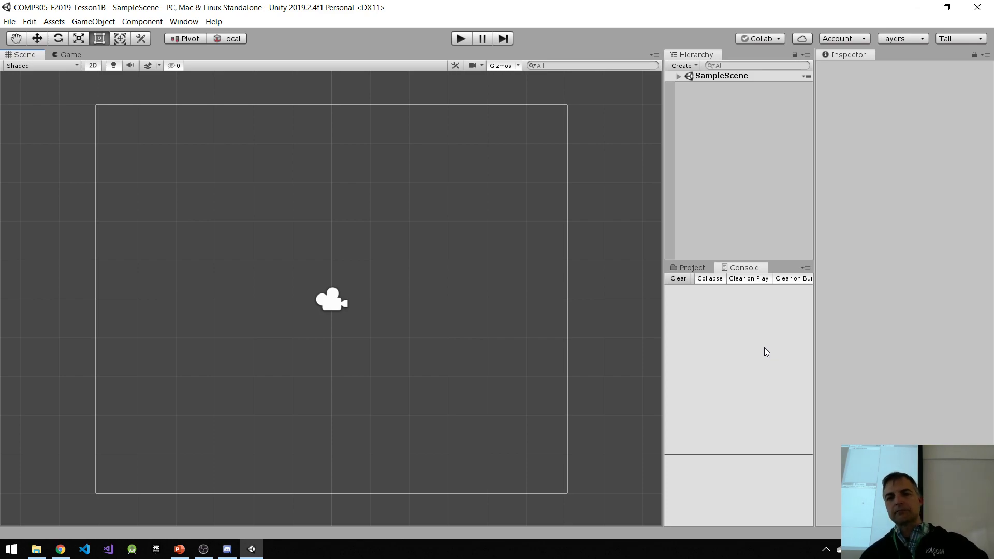
click(691, 267)
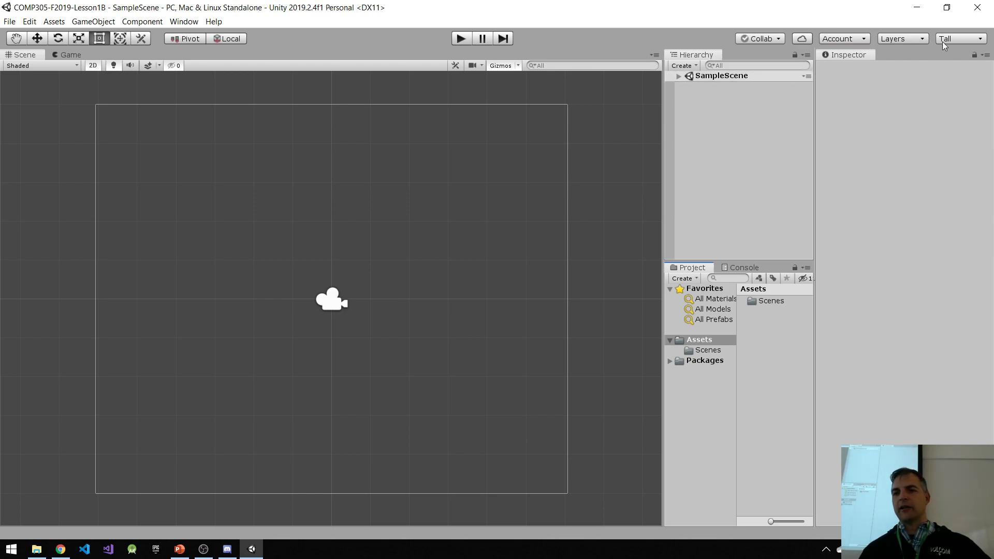
Step: Load the saved custom 2D editor layout
click(973, 41)
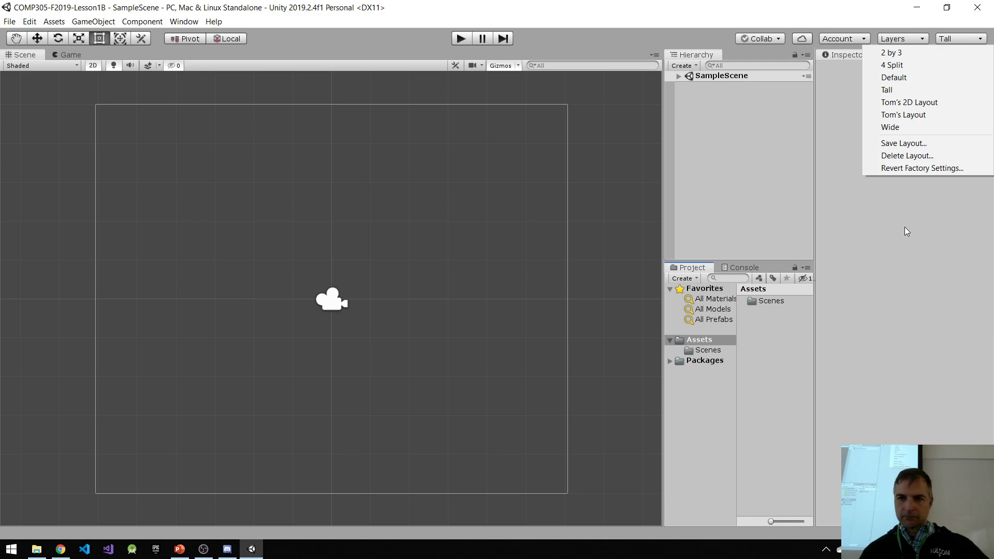
click(869, 220)
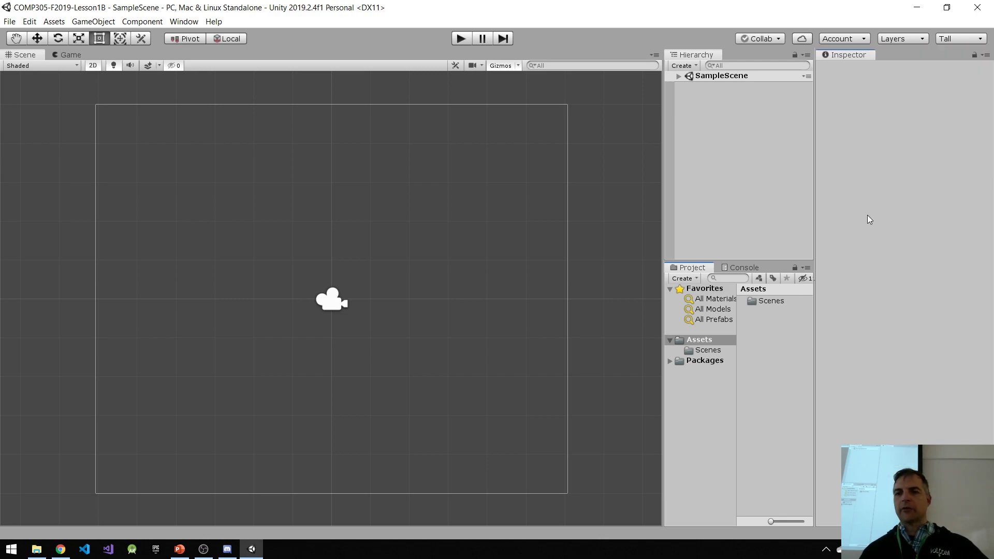
click(949, 38)
click(909, 103)
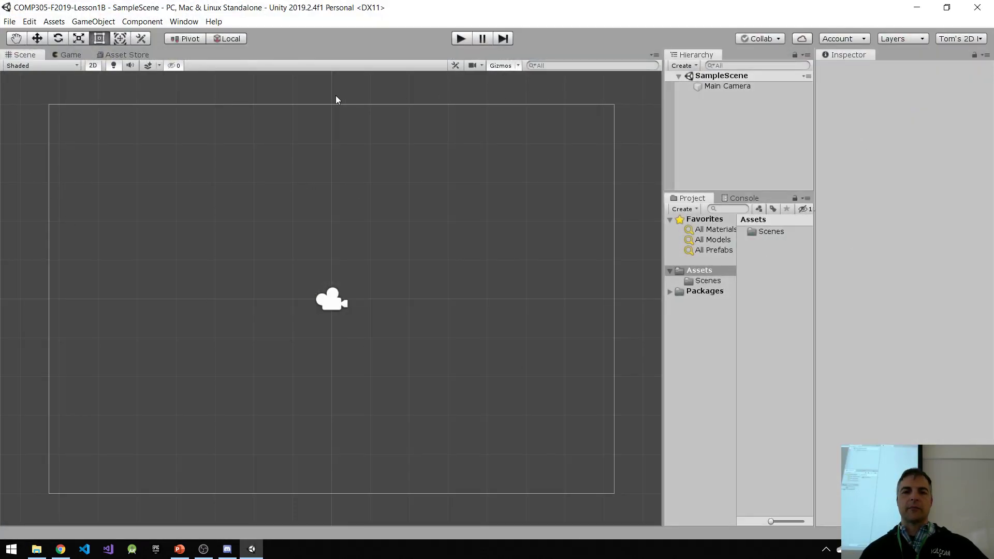
Step: View the Asset Store inside the editor and switch the Scene view from 2D to 3D perspective
click(130, 55)
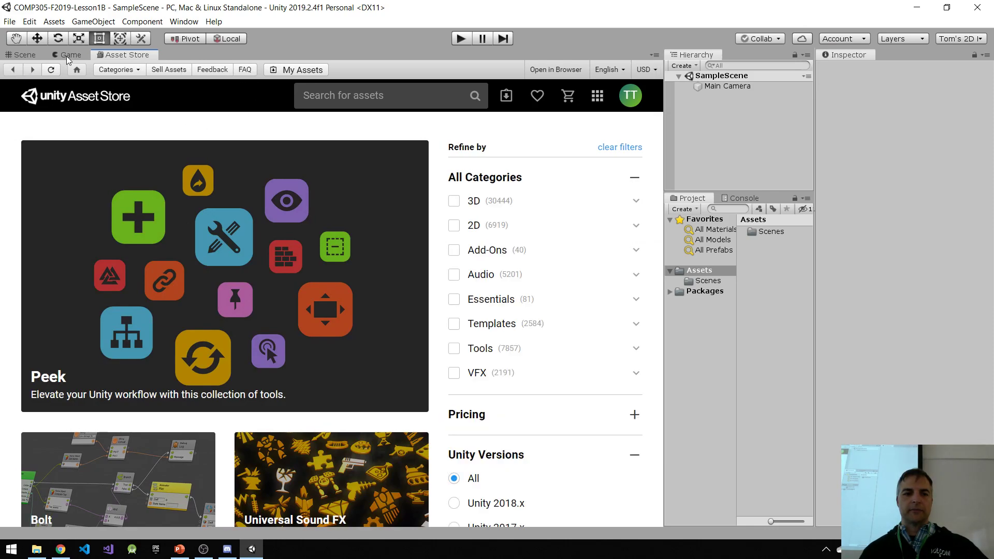
click(9, 56)
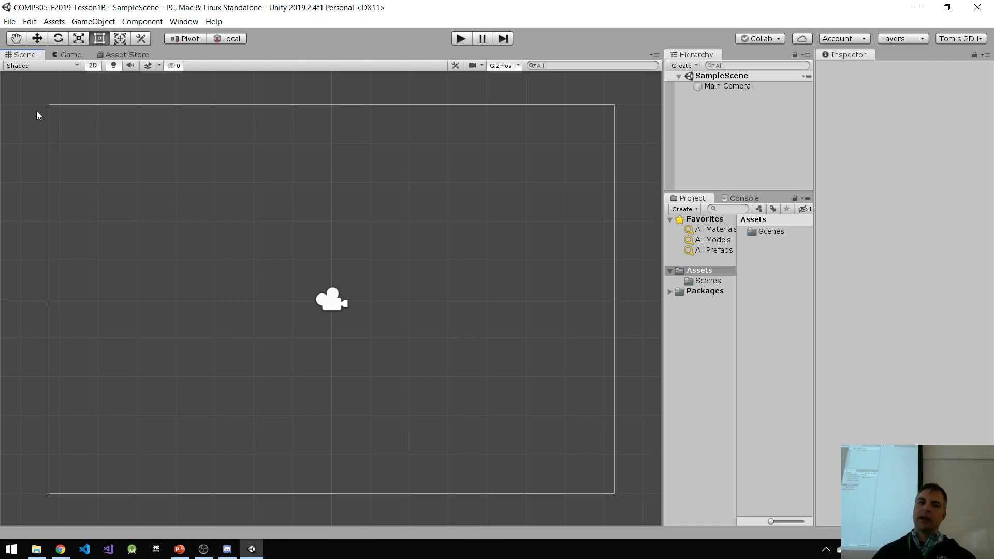
click(93, 66)
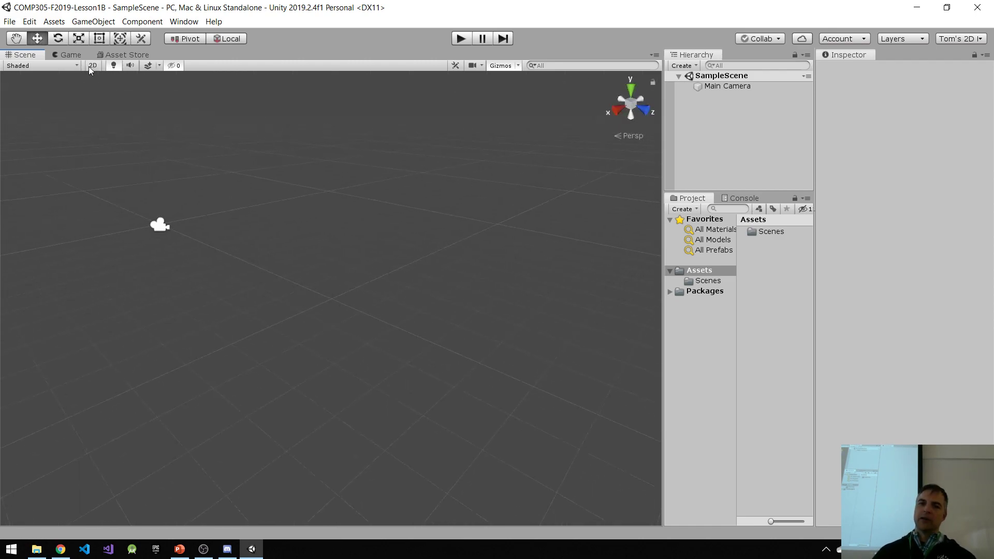
Step: Select the Main Camera and examine its view volume in the 3D Scene view from several angles
scroll(159, 293, down, 10)
middle_drag(162, 280, 397, 266)
scroll(396, 266, down, 3)
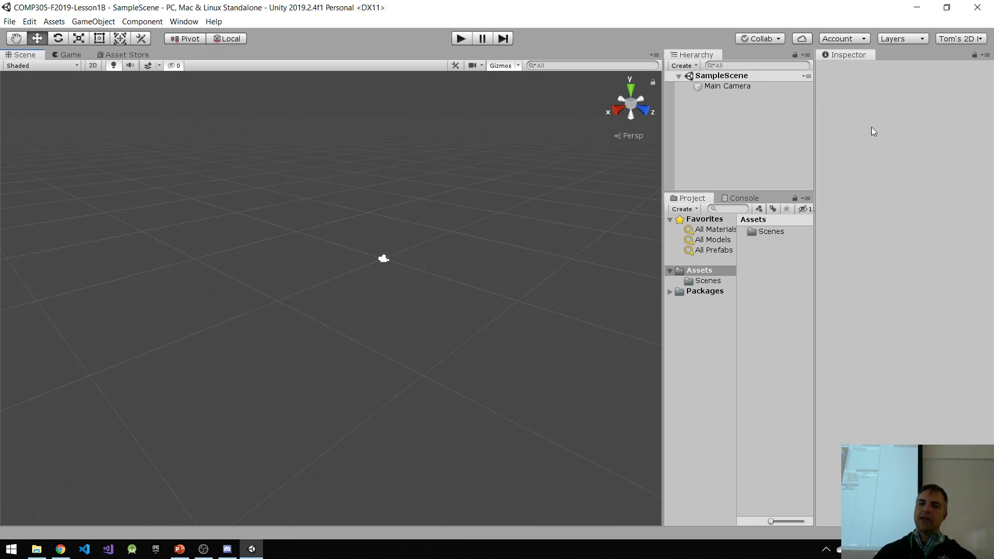
click(727, 86)
scroll(380, 328, up, 1)
right_drag(296, 233, 333, 233)
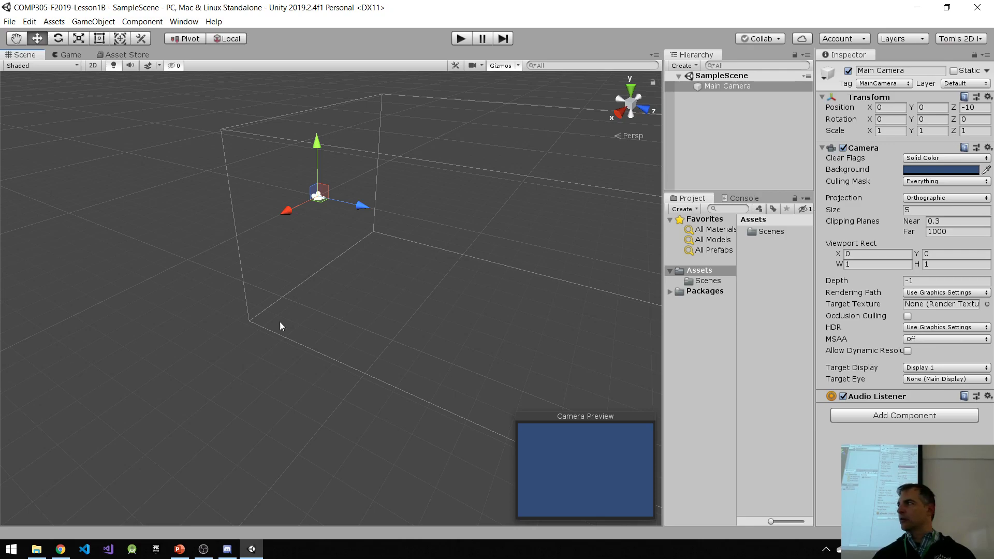
middle_drag(246, 313, 250, 377)
right_drag(183, 284, 521, 296)
right_drag(521, 339, 524, 254)
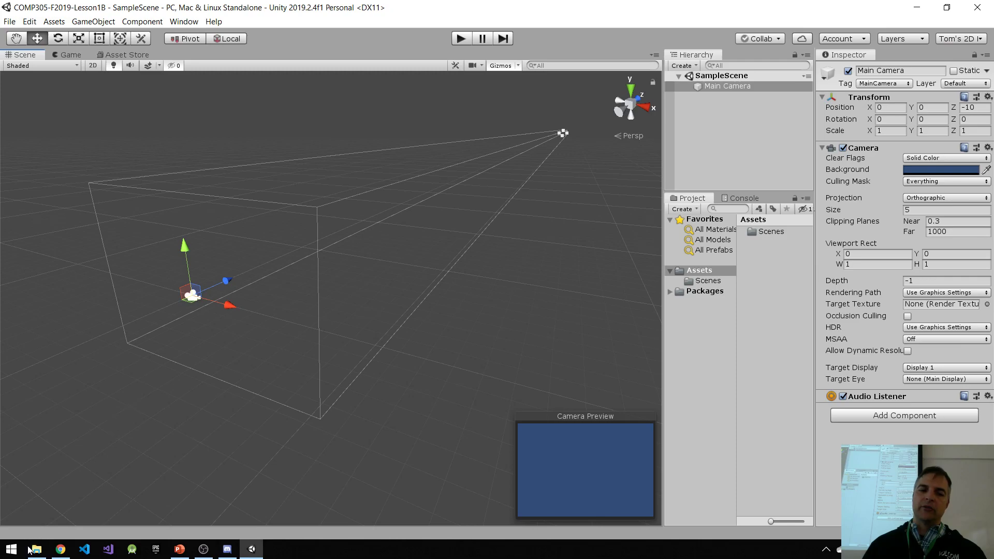
Step: Launch Blender and dismiss its splash screen to reach the default cube scene
click(11, 550)
text(blender)
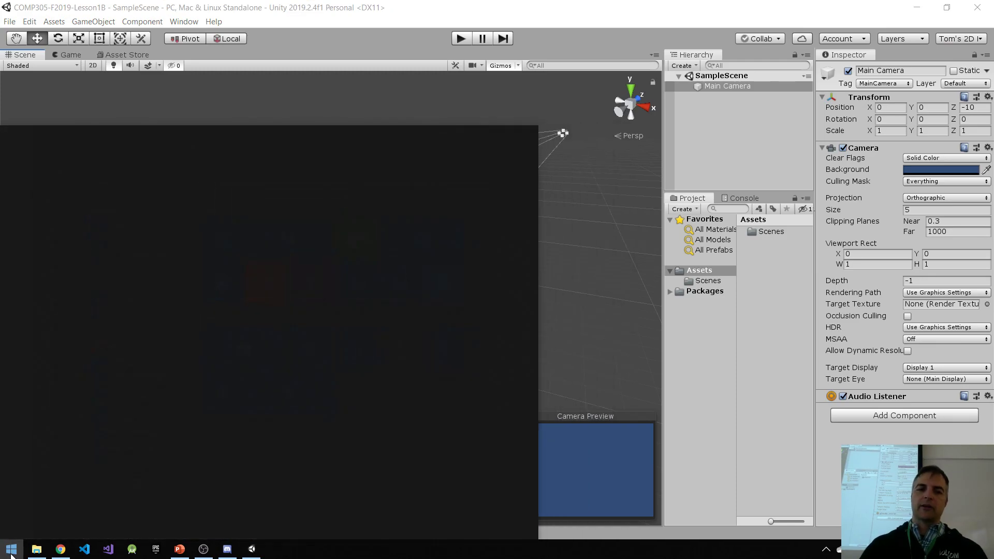
key(Return)
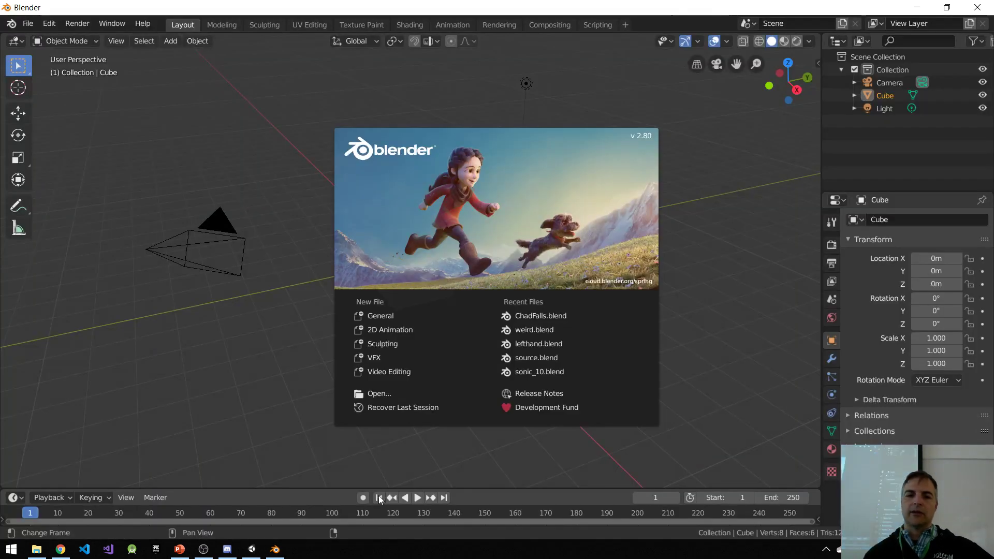
click(502, 237)
Step: Compare the default cube in orthographic and perspective projection, viewing it from several distances and angles
scroll(396, 281, up, 3)
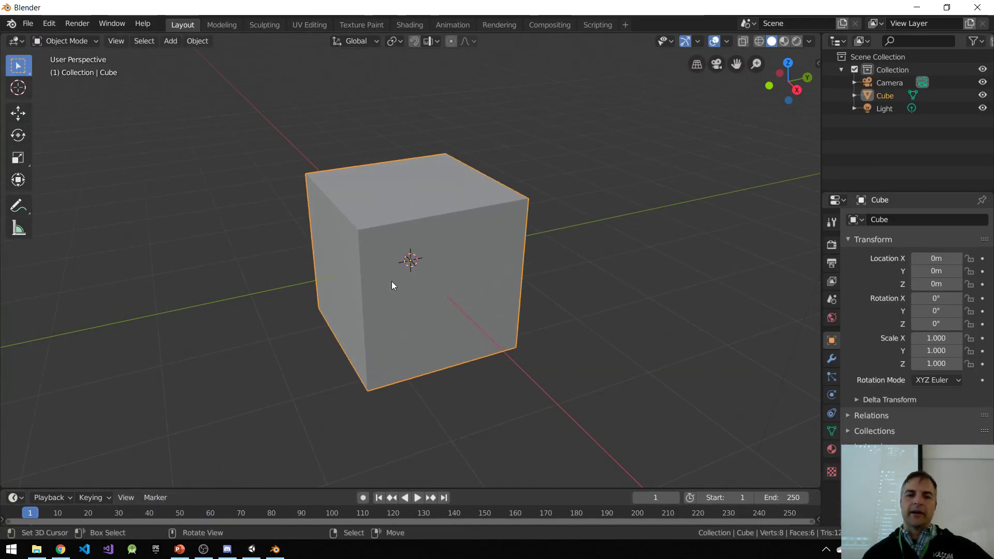
middle_drag(376, 288, 407, 301)
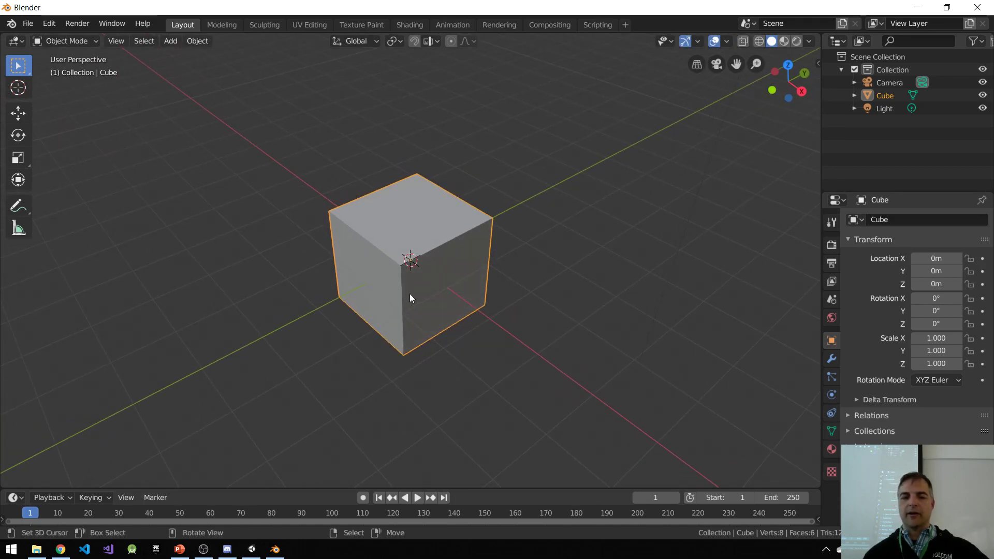
middle_drag(455, 263, 468, 253)
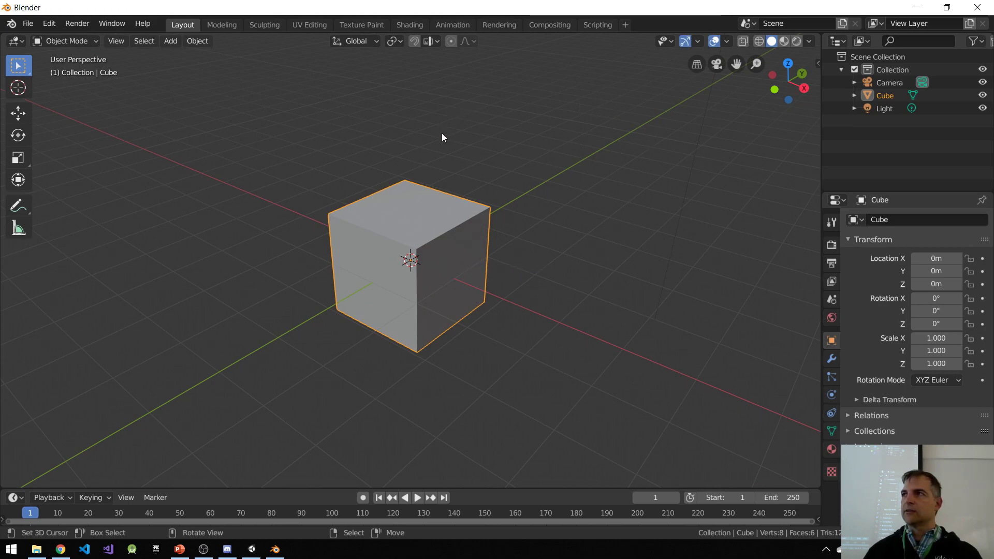
mouse_move(452, 242)
middle_down()
mouse_move(527, 229)
mouse_move(462, 248)
middle_up()
scroll(493, 239, up, 2)
scroll(491, 244, down, 6)
scroll(462, 247, up, 4)
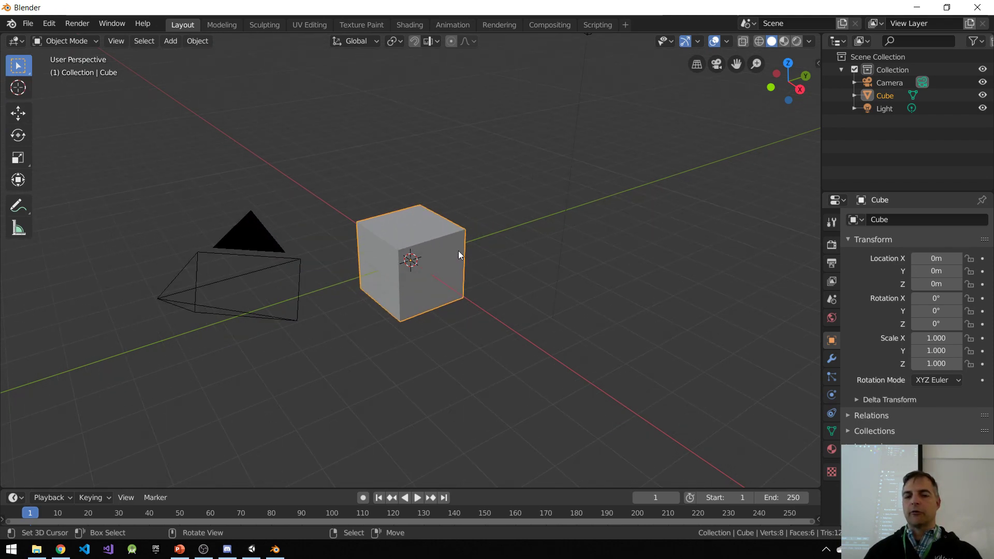
key(KP_5)
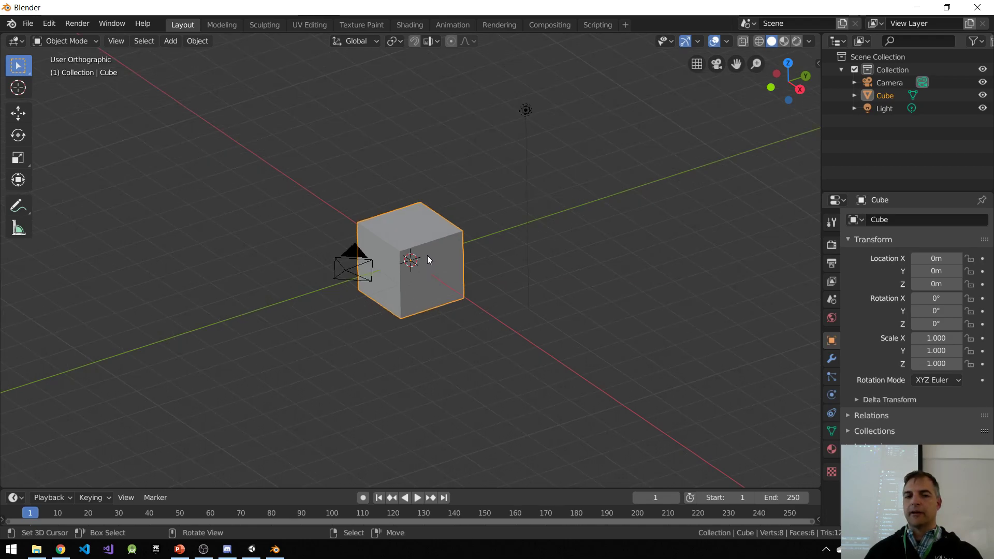
key(KP_5)
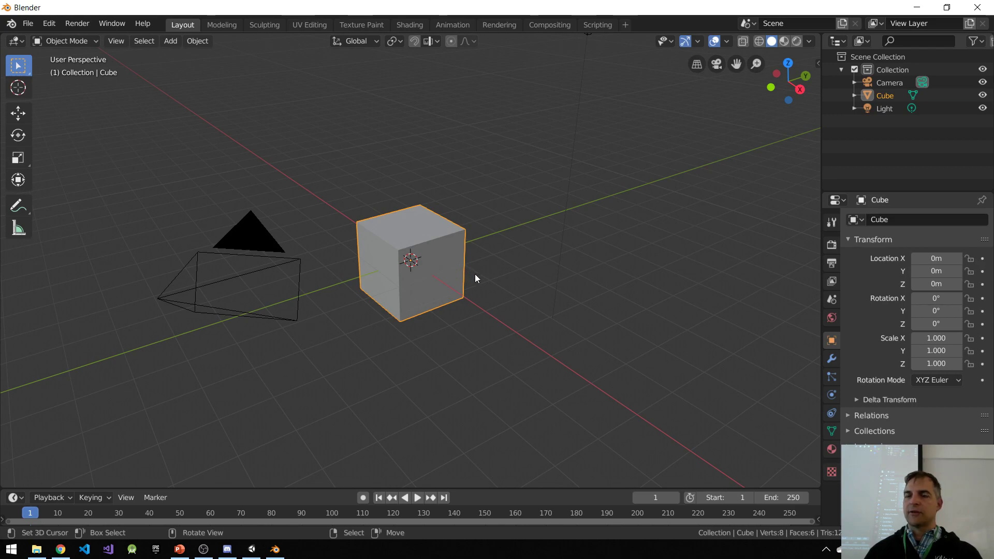
middle_drag(468, 276, 445, 276)
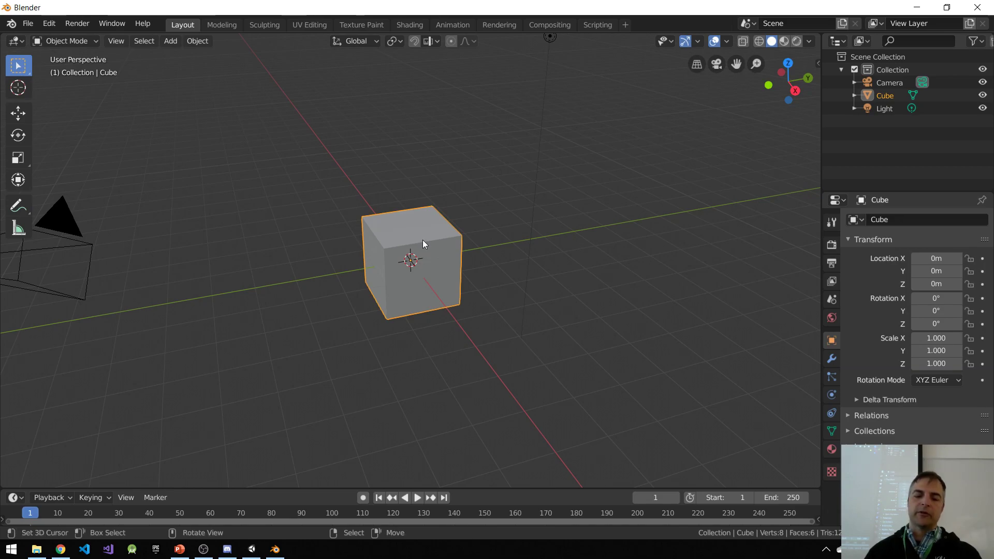
Step: Duplicate the cube and place the copy about 13.8 m away along the global Y axis
key(shift+d)
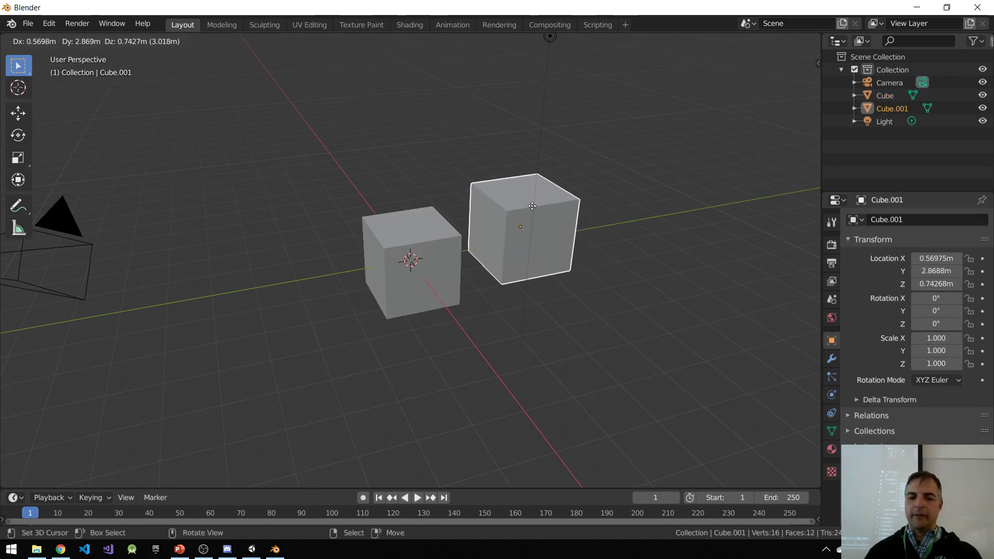
key(y)
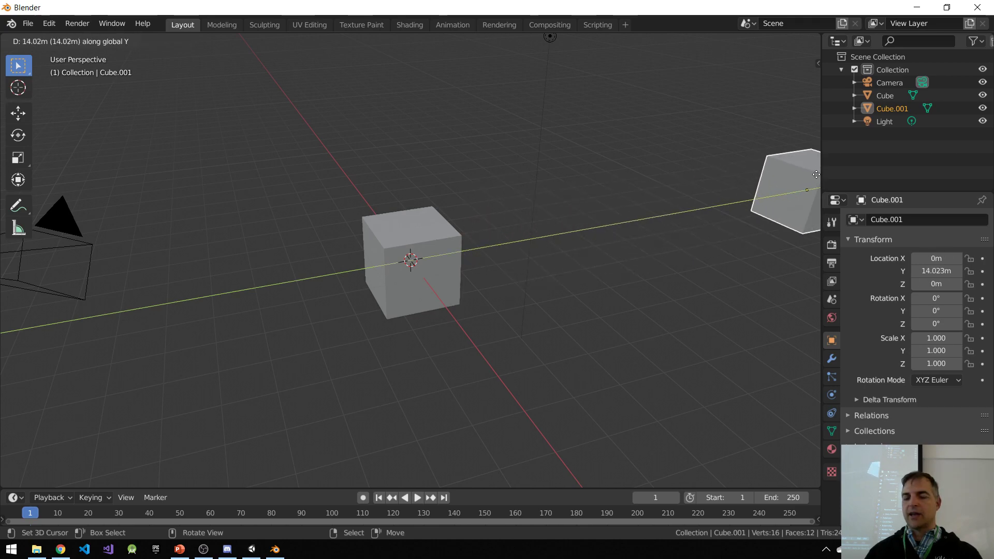
click(815, 176)
Step: Compare the apparent sizes of the near and distant cubes in perspective and orthographic projection
middle_drag(533, 247, 607, 238)
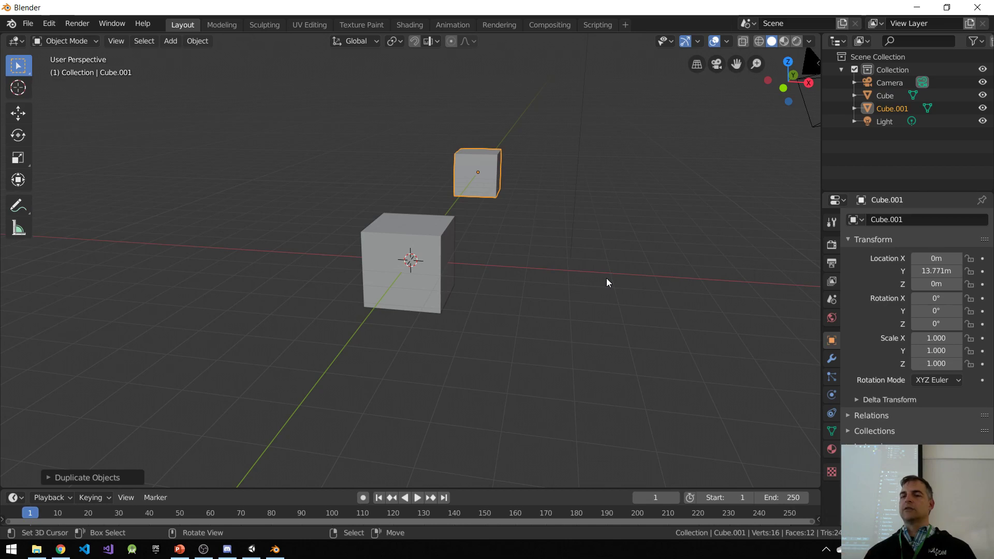
middle_drag(589, 262, 564, 253)
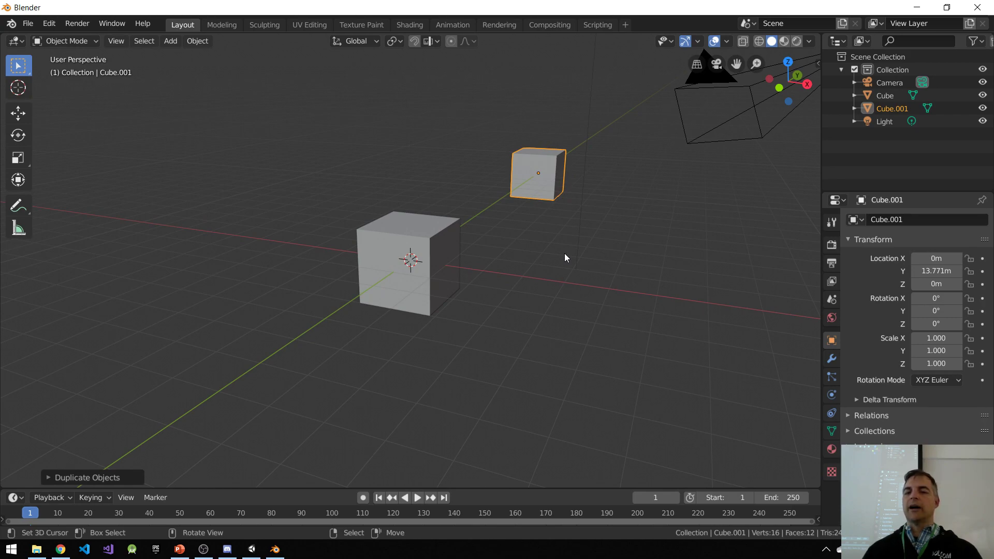
key(KP_5)
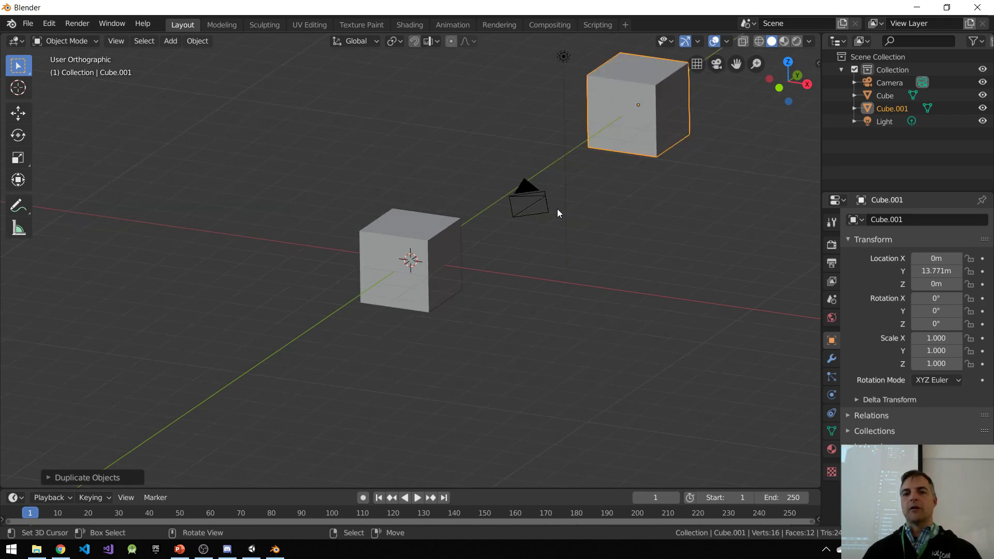
middle_drag(510, 251, 451, 229)
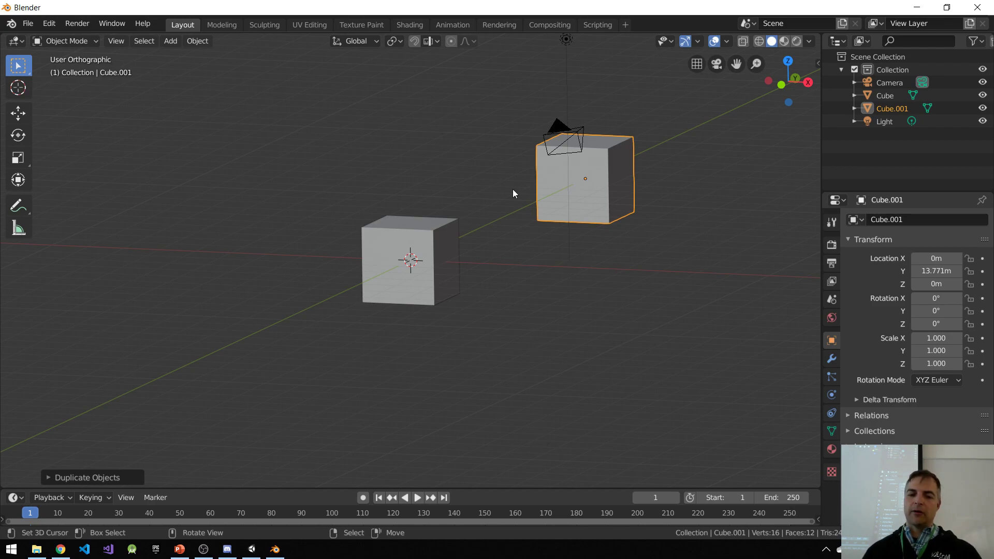
middle_drag(513, 192, 526, 277)
middle_drag(649, 138, 533, 140)
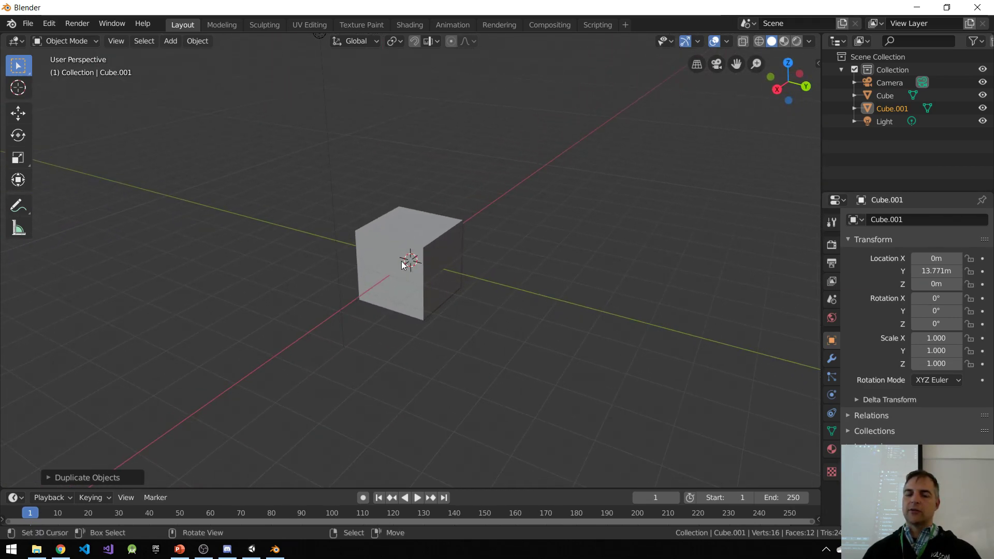
Step: In Edit Mode, select the four vertices of the original cube's positive X face and scale them to about 0.58
click(402, 227)
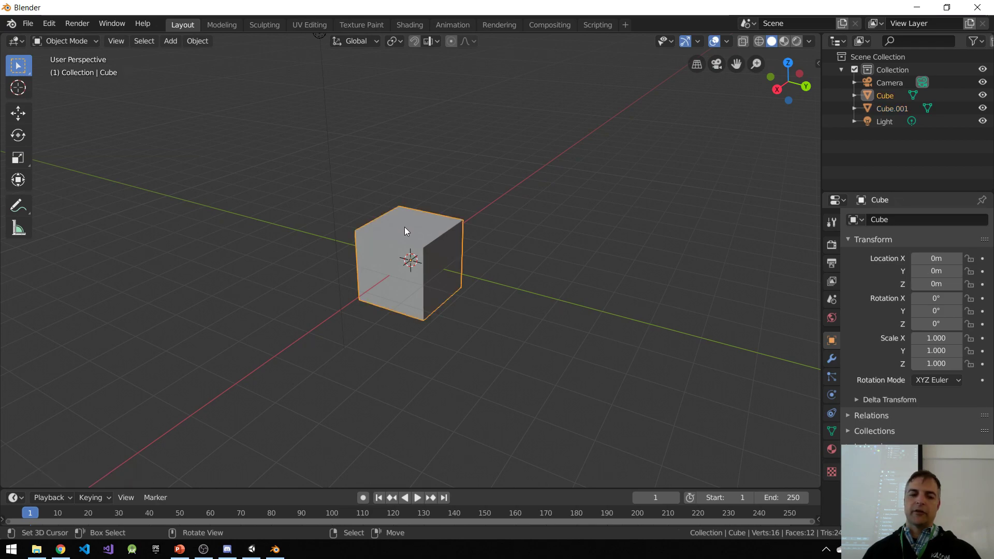
key(Tab)
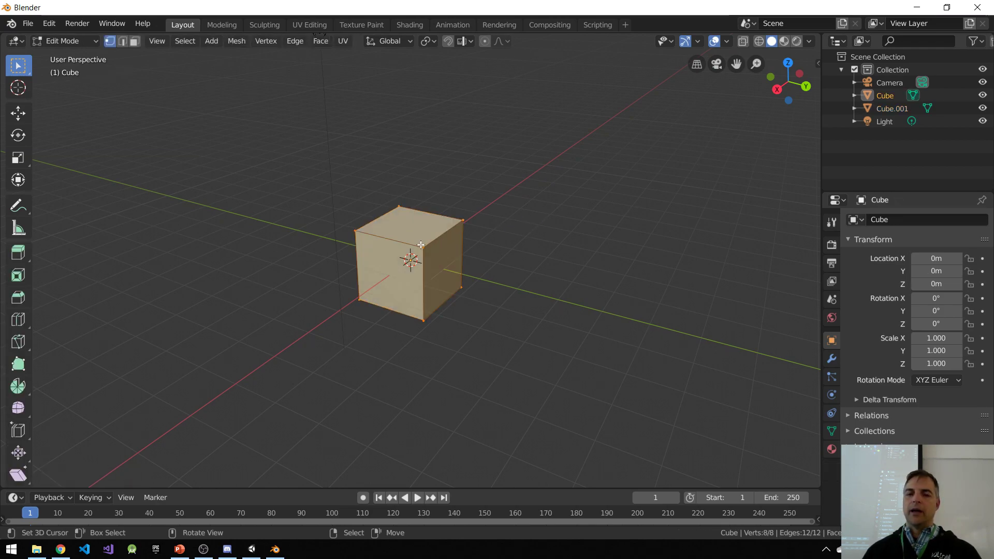
click(361, 236)
shift+click(360, 299)
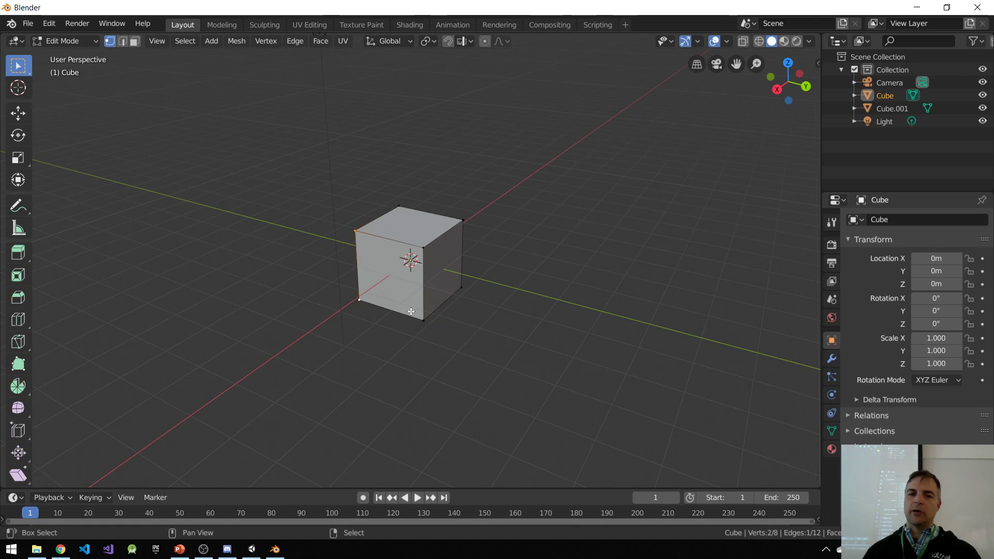
shift+click(422, 248)
shift+click(423, 320)
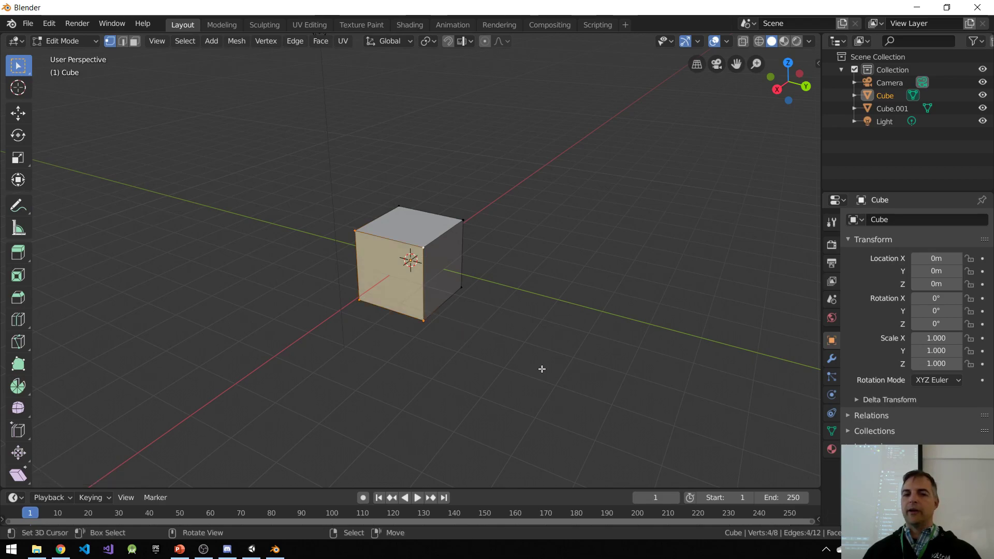
key(s)
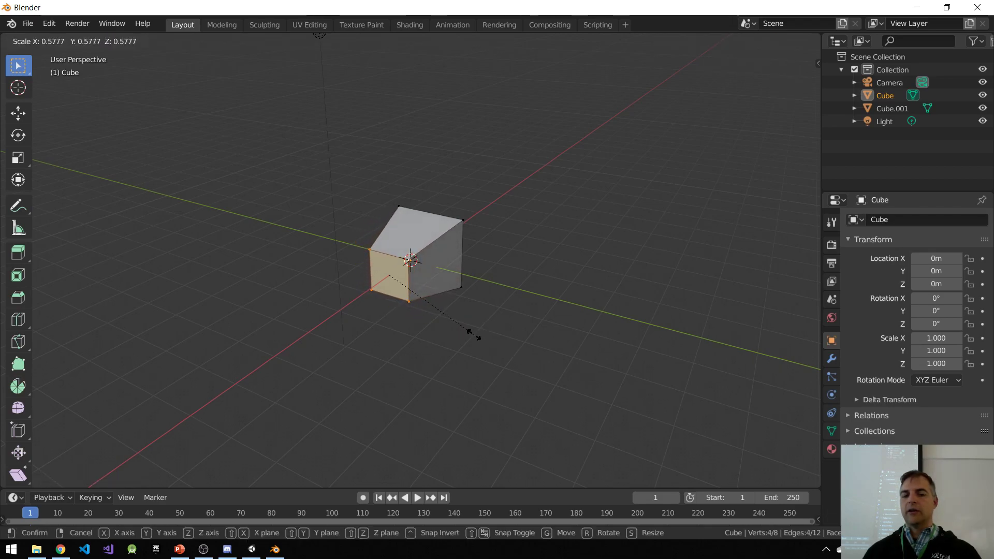
click(475, 336)
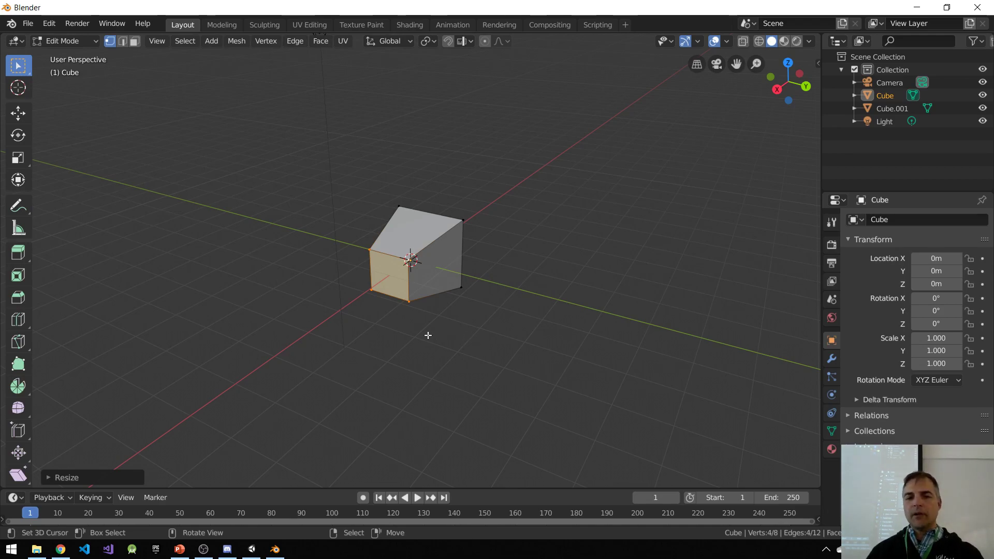
Step: Select the four vertices of the cube's larger negative X face and move them outward along the global X axis
scroll(378, 288, up, 2)
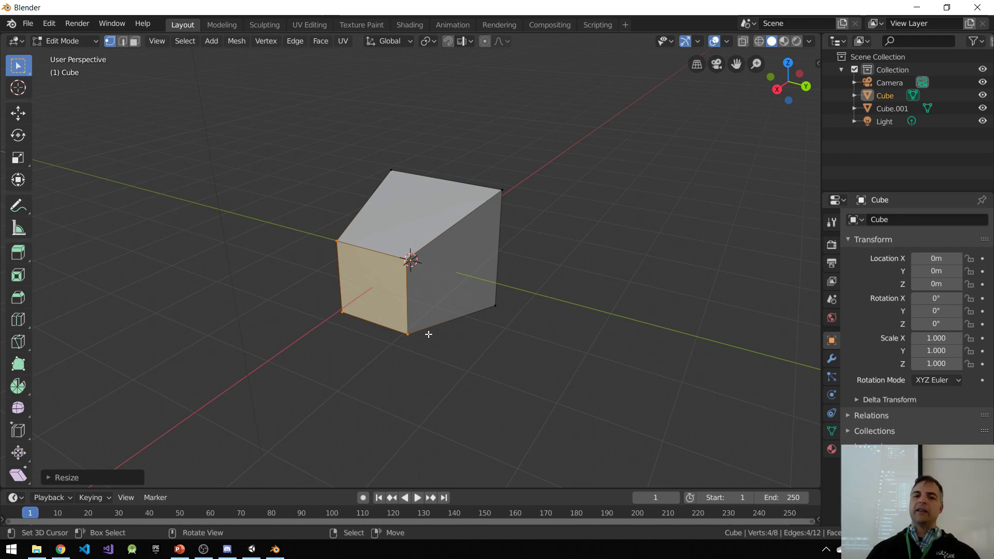
middle_drag(498, 273, 420, 179)
middle_drag(455, 358, 607, 386)
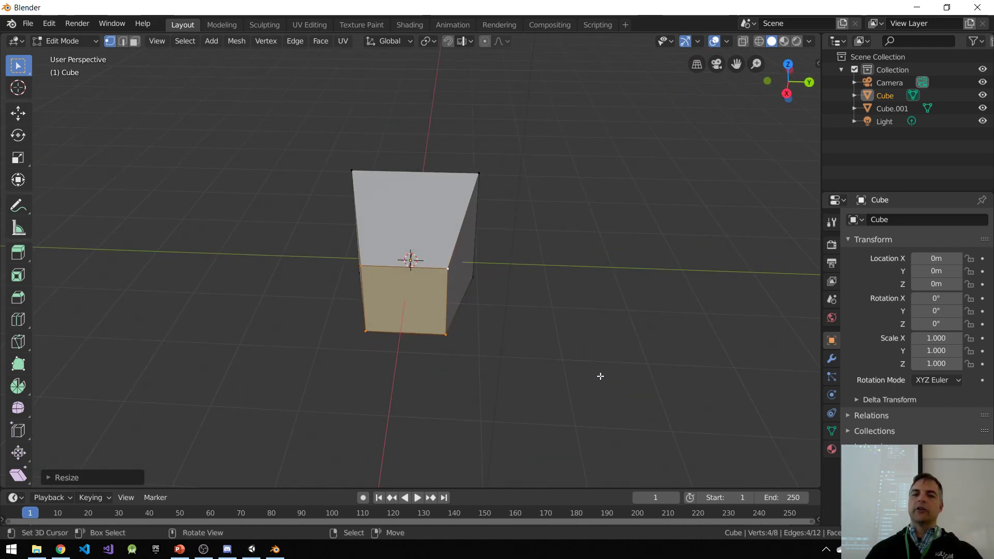
drag(357, 173, 352, 172)
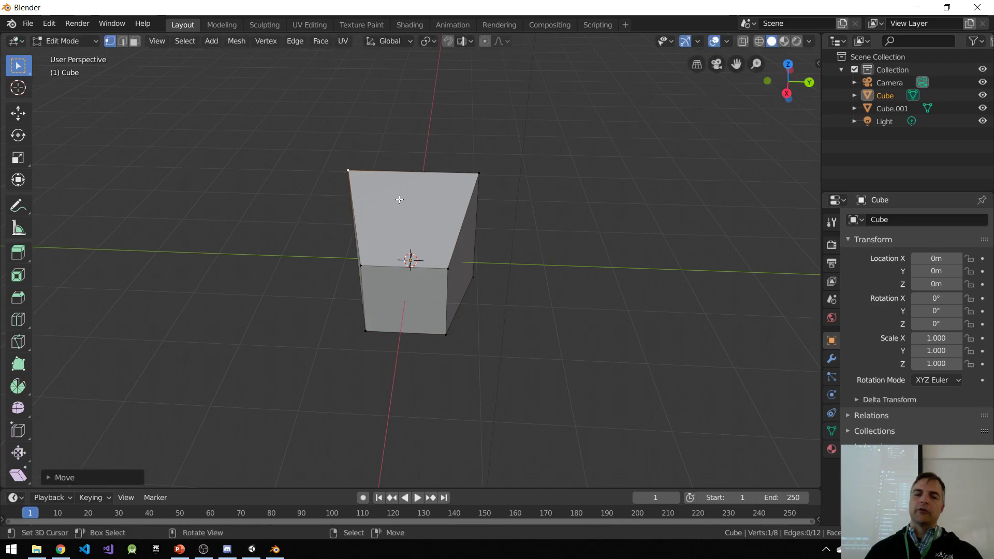
key(ctrl+z)
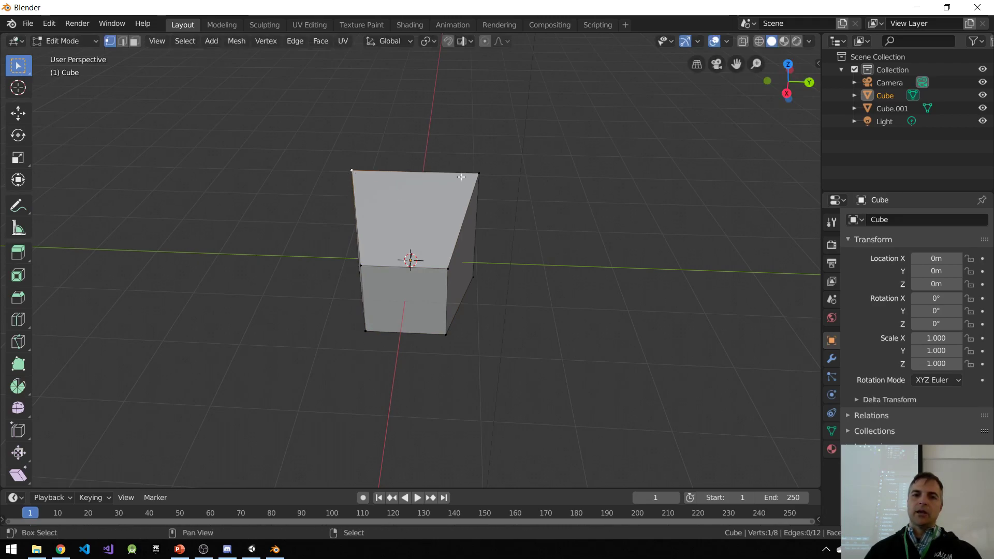
shift+click(480, 175)
middle_drag(508, 180, 448, 346)
shift+click(430, 367)
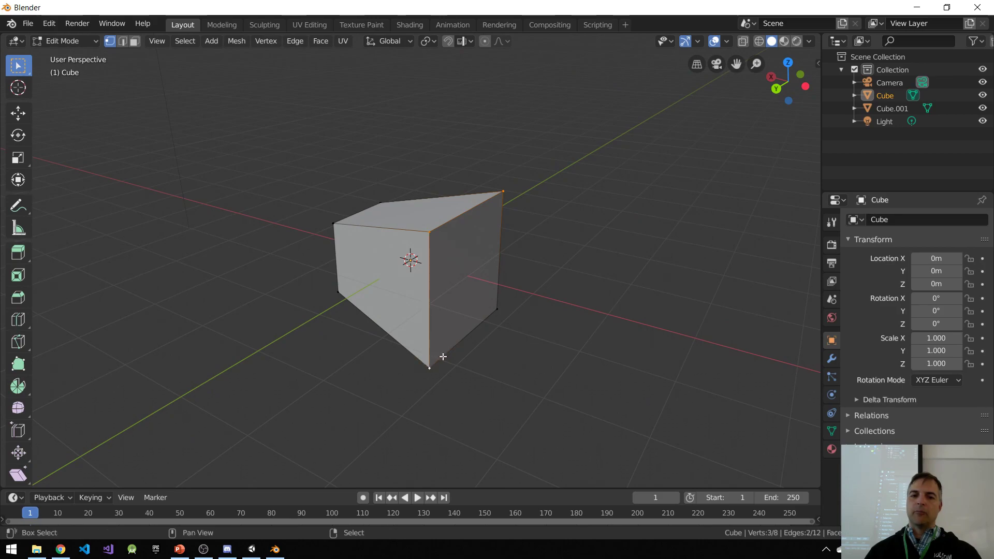
shift+click(498, 309)
middle_drag(455, 259, 517, 248)
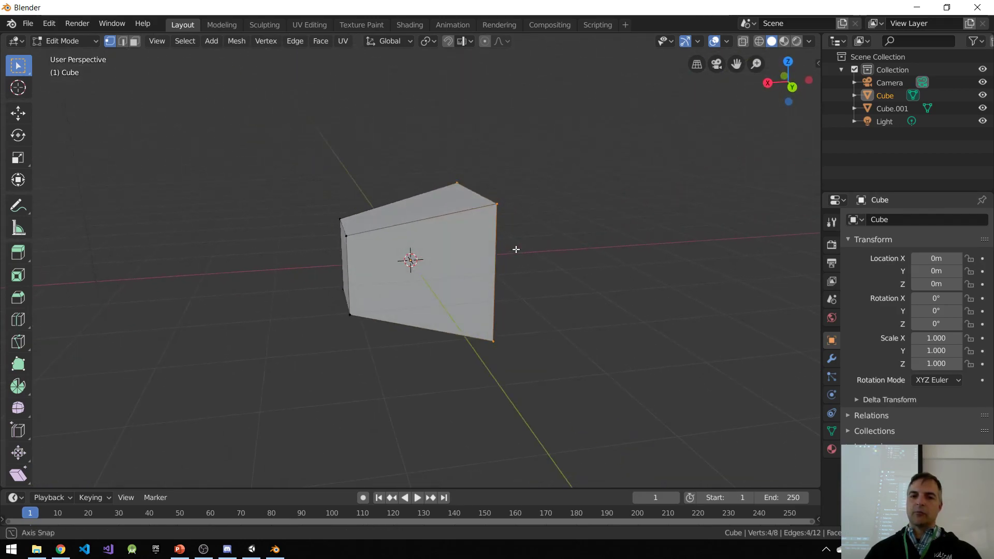
key(g)
key(x)
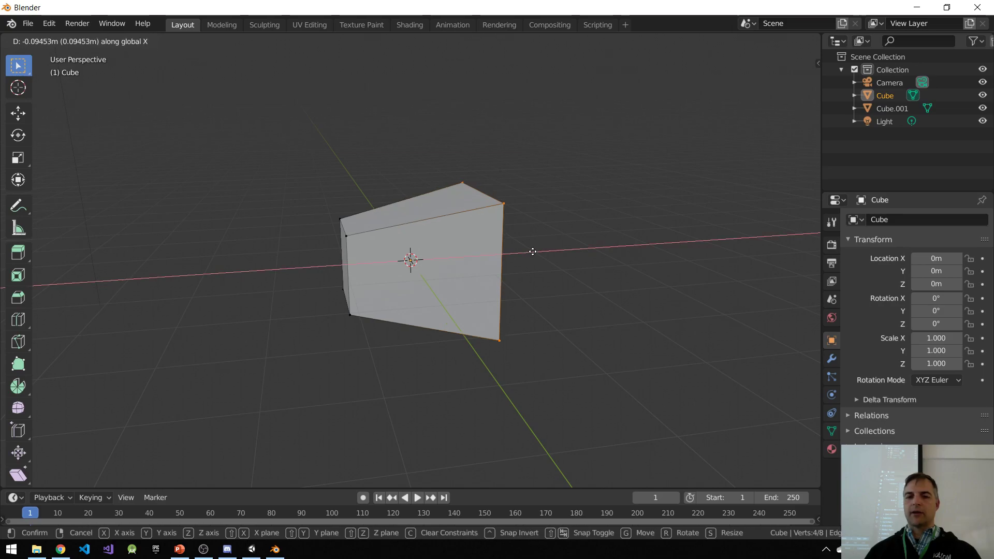
click(290, 173)
Step: Scale the selected far face up by about 2.6 to form a frustum, and view it beside the second cube
middle_drag(231, 233, 374, 222)
key(s)
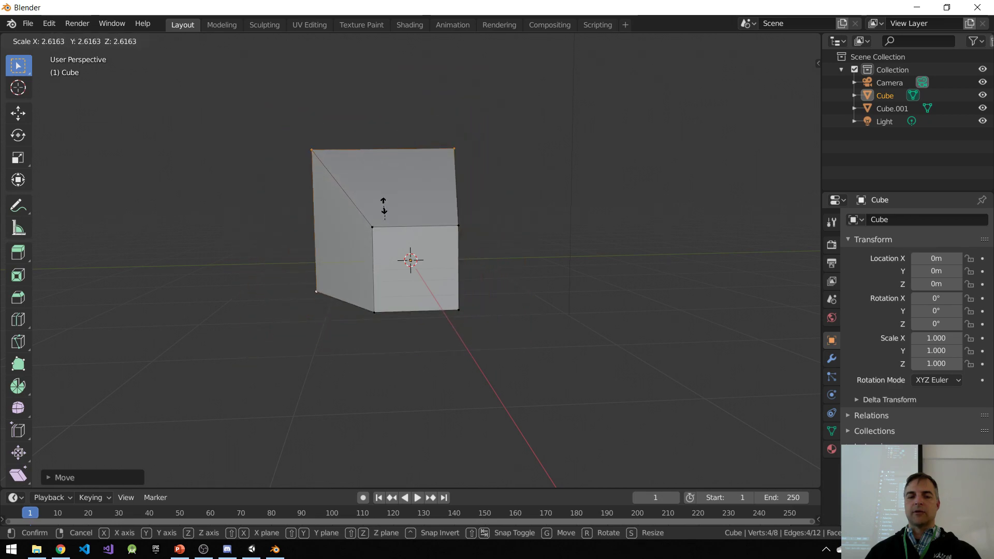
click(384, 207)
mouse_move(409, 239)
middle_down()
mouse_move(362, 249)
mouse_move(453, 233)
mouse_move(426, 234)
middle_up()
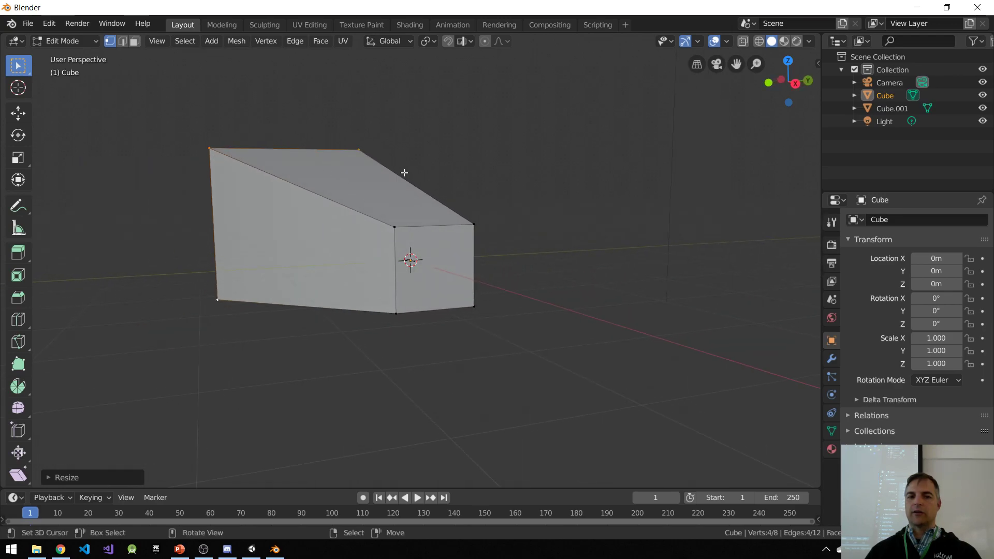
middle_drag(570, 288, 597, 378)
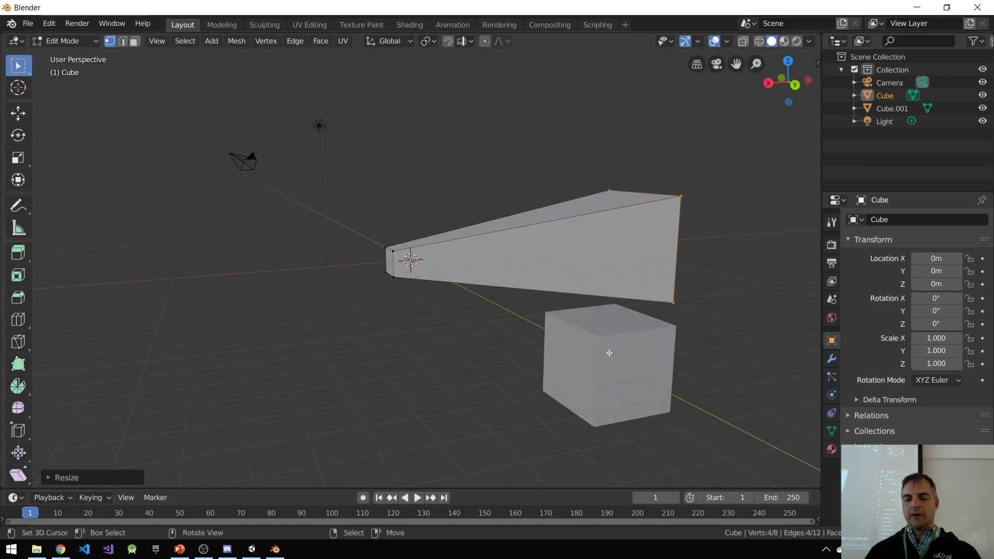
Step: Switch to editing the second cube's mesh and select the four vertices of its negative X face
key(Tab)
click(573, 337)
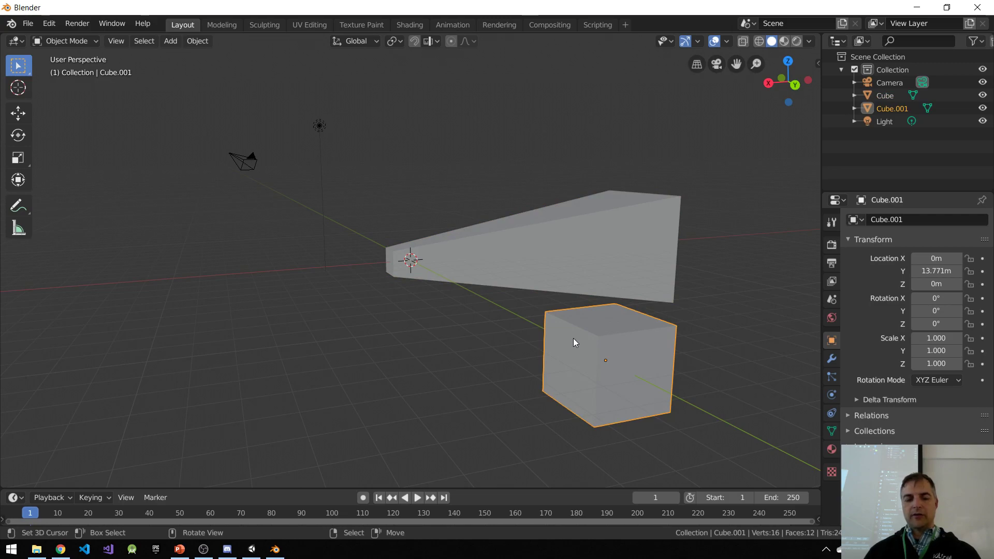
key(Tab)
click(616, 304)
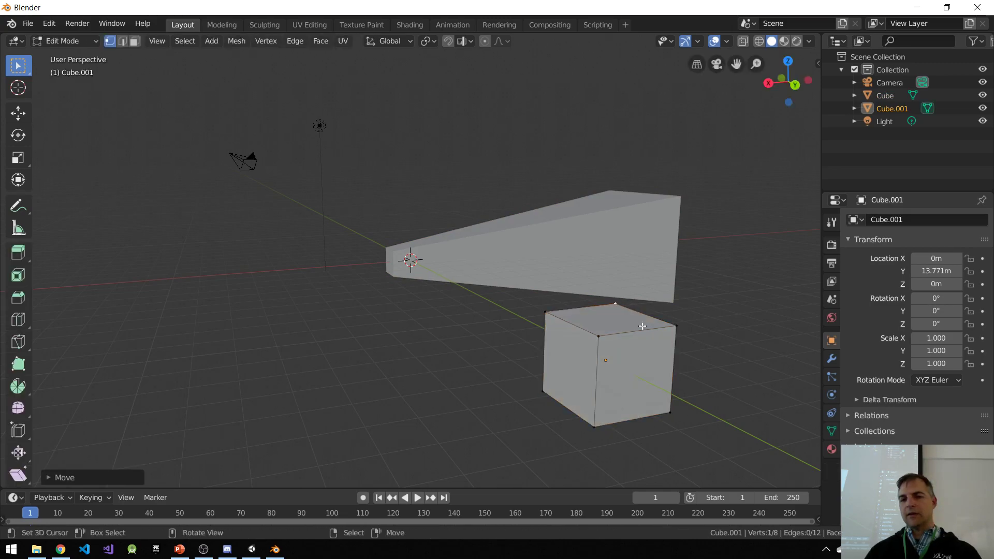
shift+click(676, 326)
shift+click(671, 412)
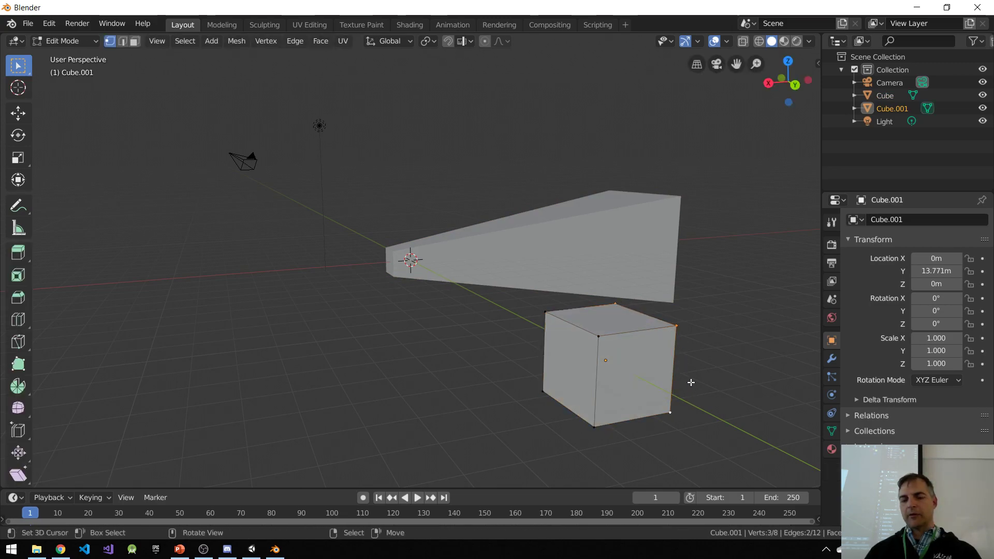
middle_drag(691, 382, 661, 391)
shift+click(395, 445)
middle_drag(363, 363, 363, 332)
middle_drag(527, 306, 427, 362)
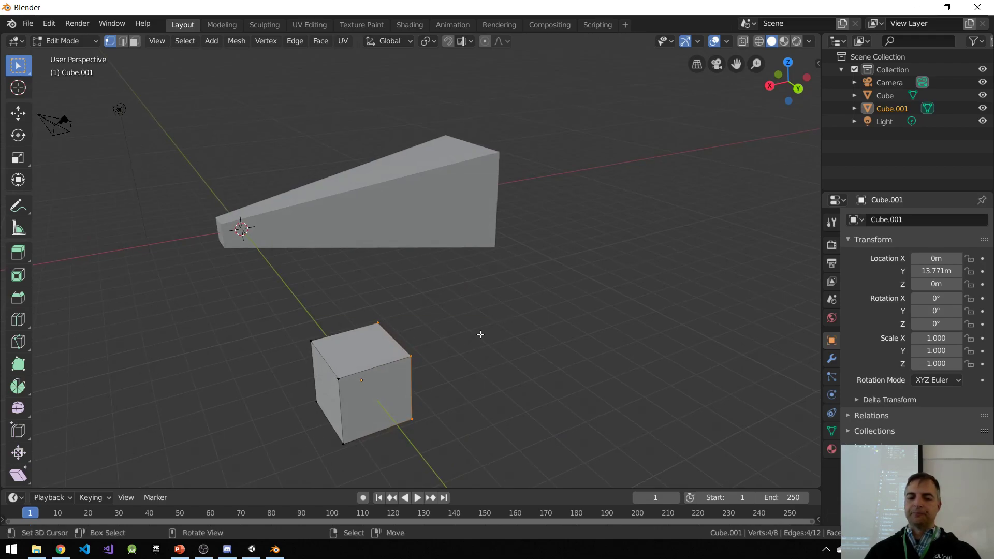
Step: Move the selected face outward along the global X axis to form a long box, and view it beside the frustum
key(g)
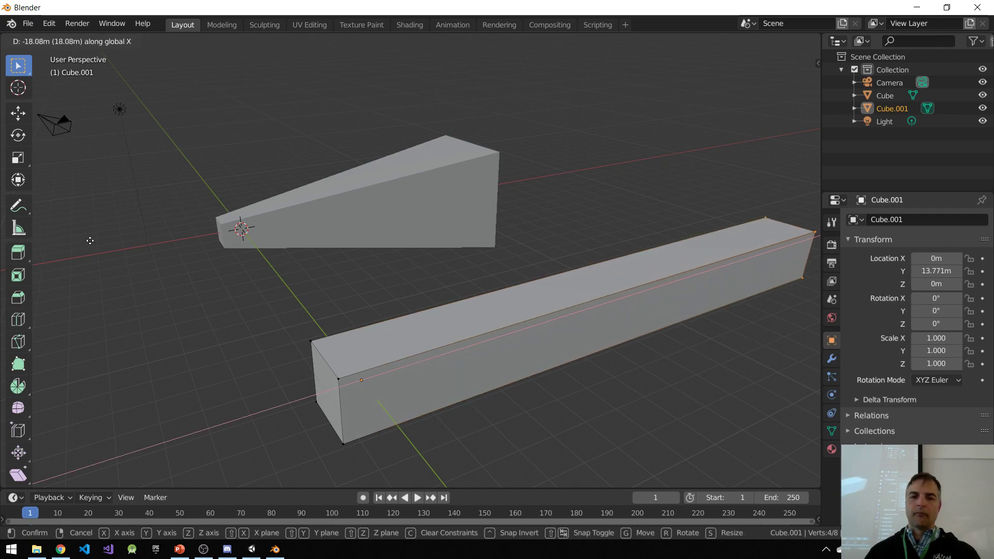
click(196, 326)
middle_drag(196, 326, 323, 327)
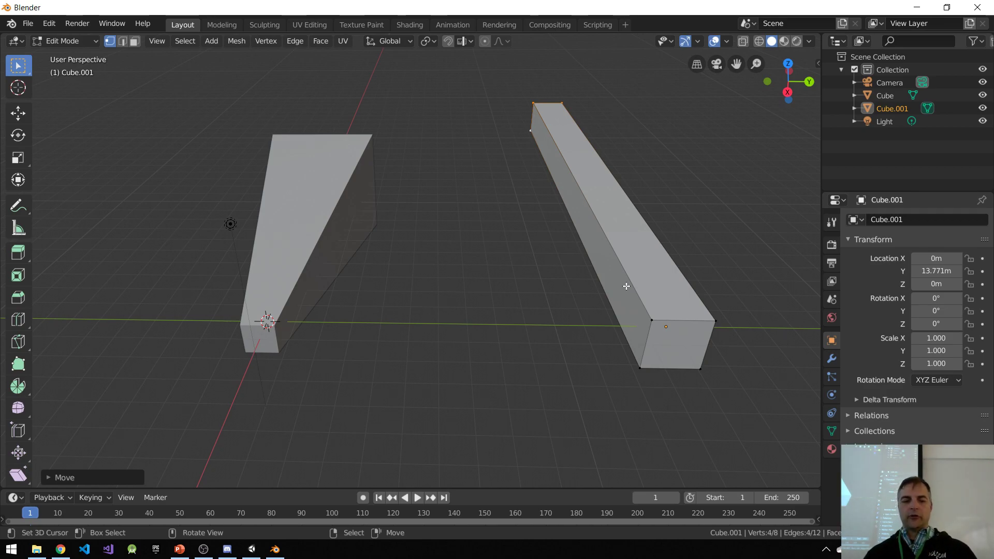
Step: Switch to Unity, turn on 2D mode in the Scene view, and examine the Main Camera's rectangular bounds
click(251, 551)
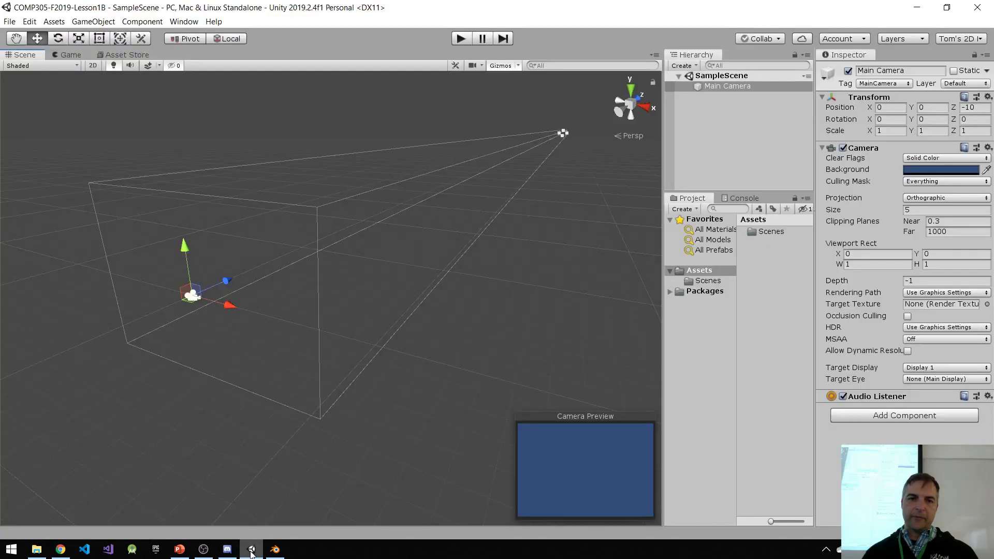
click(92, 65)
middle_drag(228, 263, 384, 240)
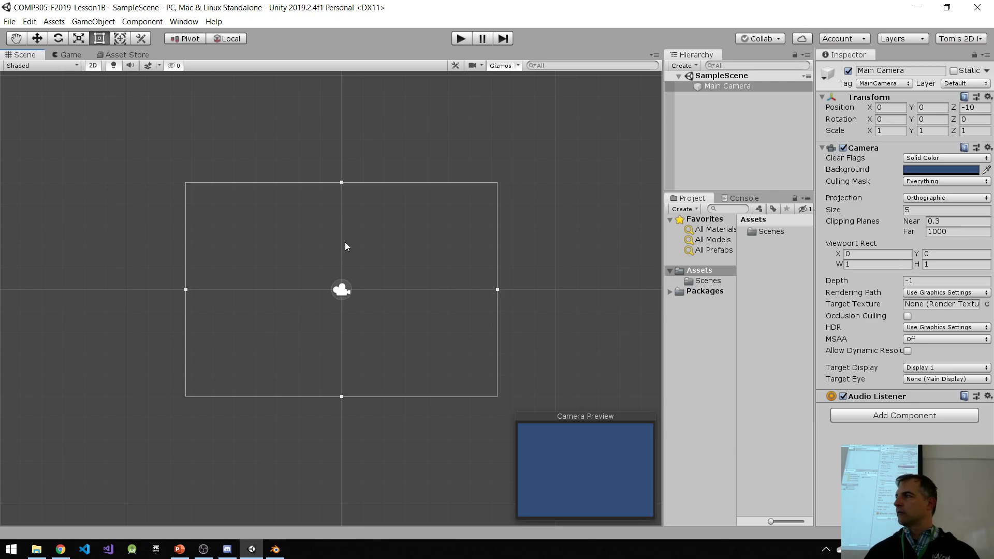
scroll(358, 289, down, 1)
scroll(372, 272, up, 3)
scroll(373, 267, up, 1)
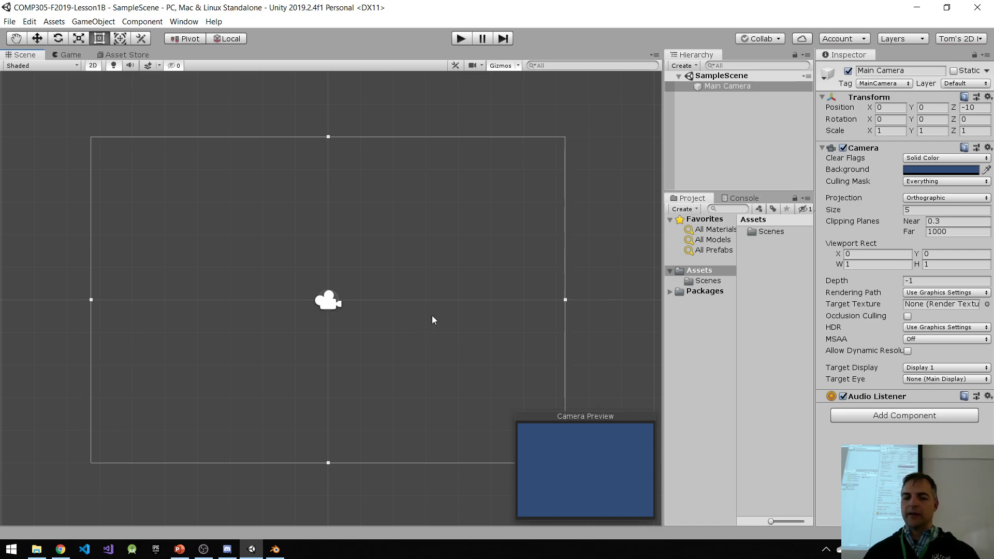
Step: Switch to Blender to compare the frustum with the long box, and return to Unity
key(alt+Tab)
middle_drag(647, 176, 700, 164)
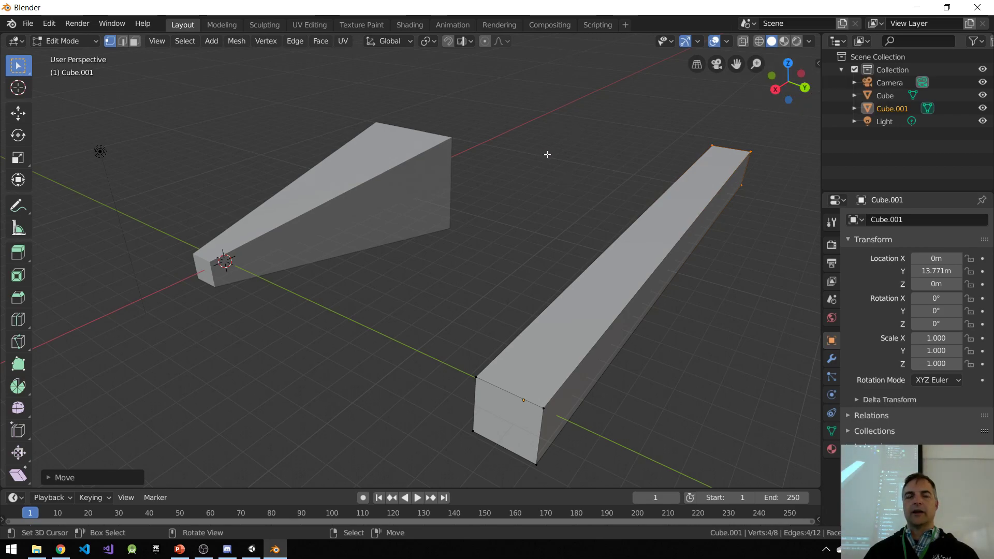
key(alt+Tab)
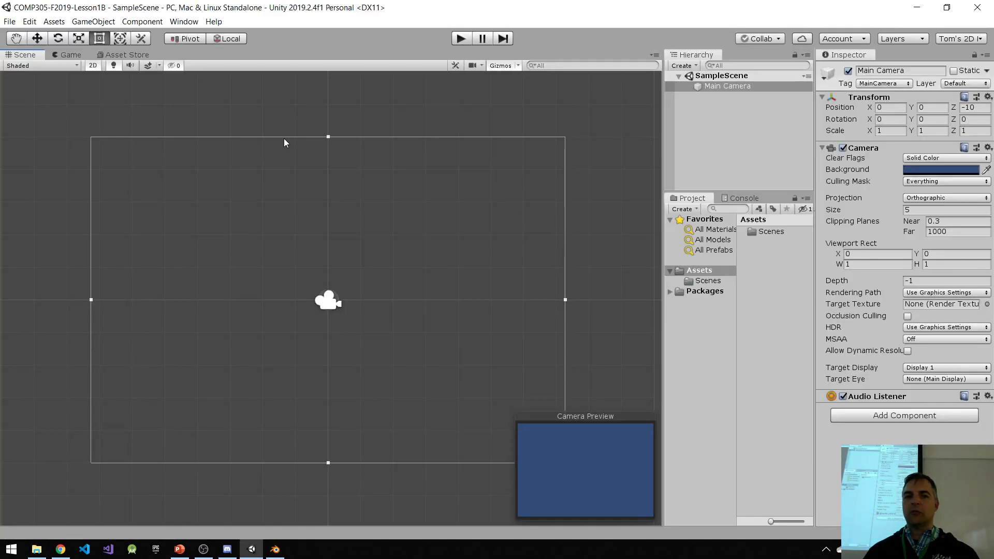
Step: Turn off 2D mode in the Scene view and examine the Main Camera's orthographic view volume in 3D
click(94, 66)
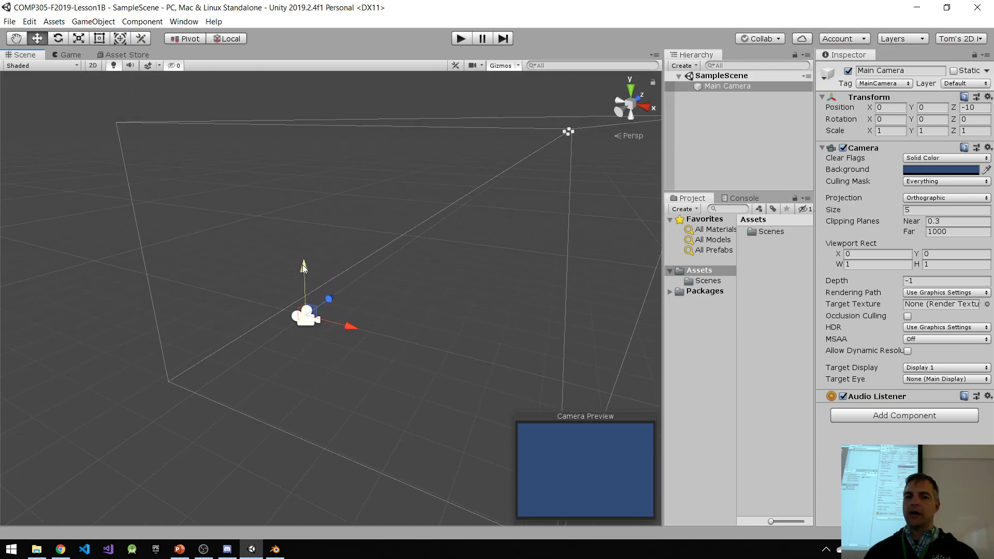
middle_drag(402, 287, 354, 288)
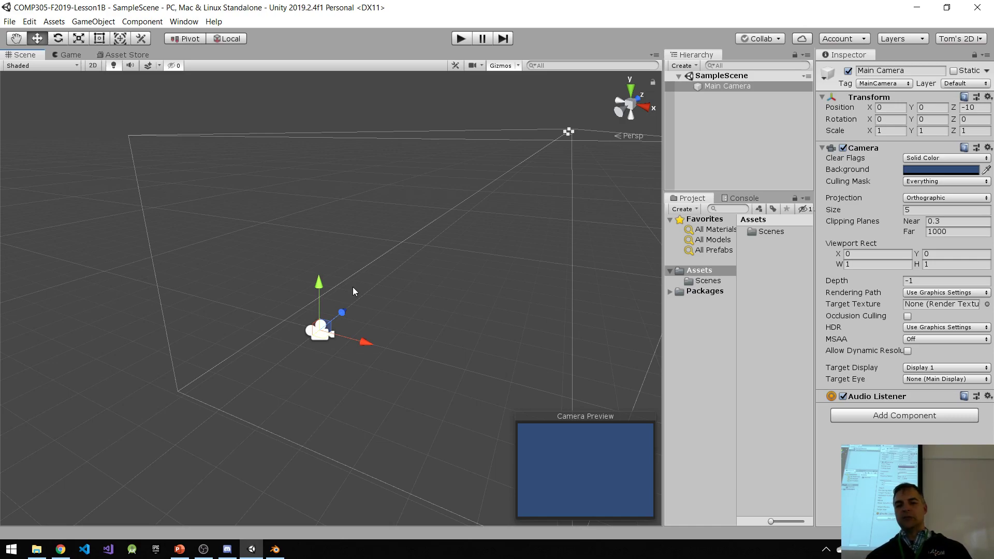
middle_drag(352, 287, 323, 233)
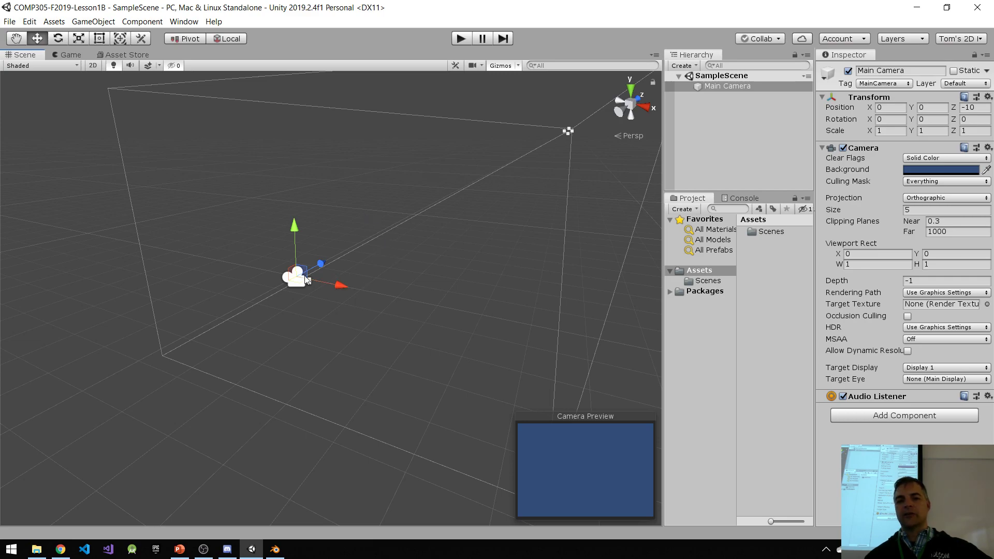
middle_drag(454, 284, 421, 345)
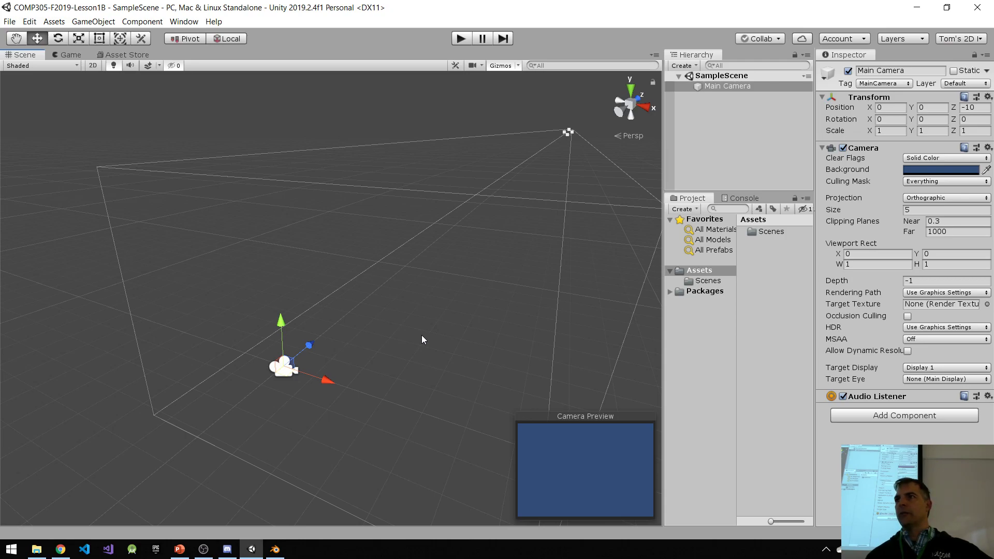
middle_drag(418, 324, 331, 352)
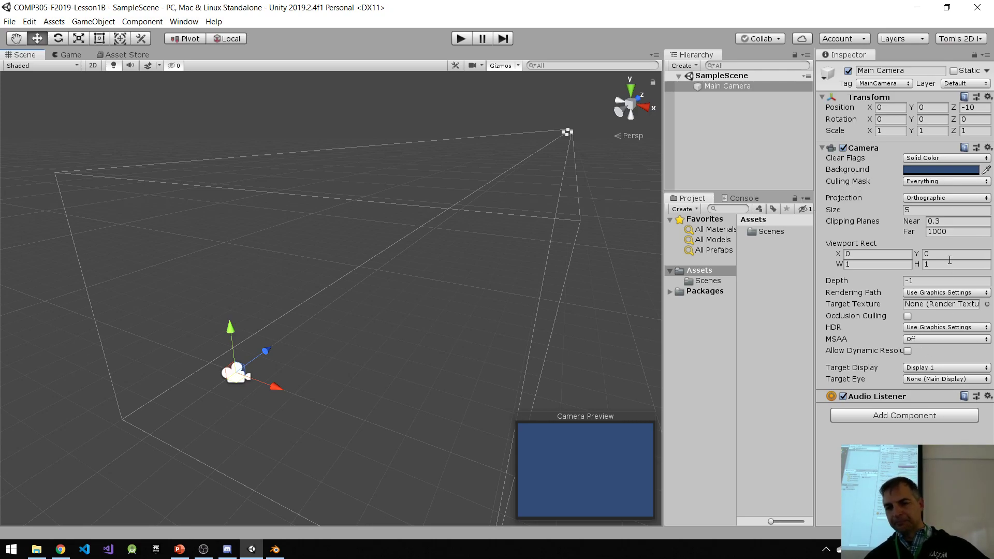
Step: Set the Main Camera's far clipping plane to 100 and inspect the far end of its view volume
click(955, 232)
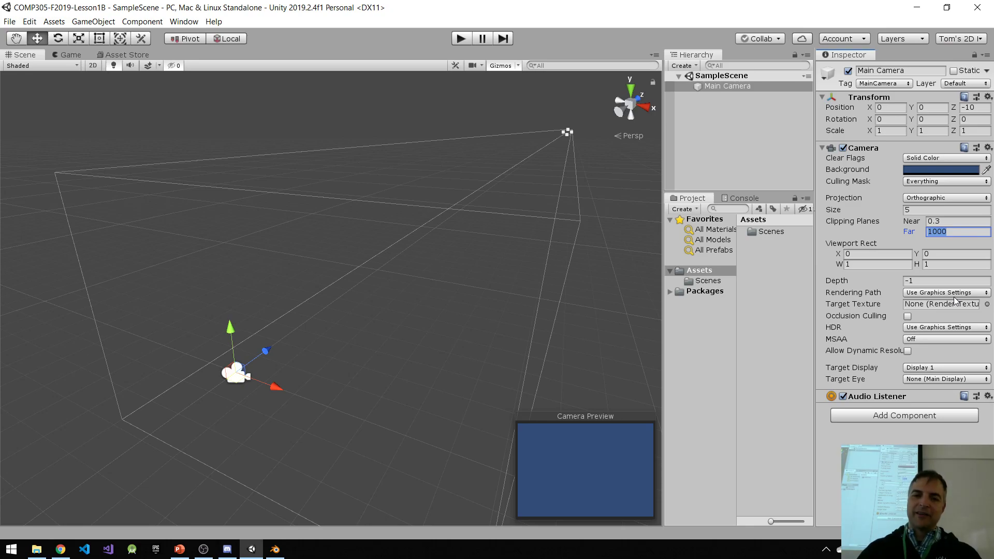
text(100)
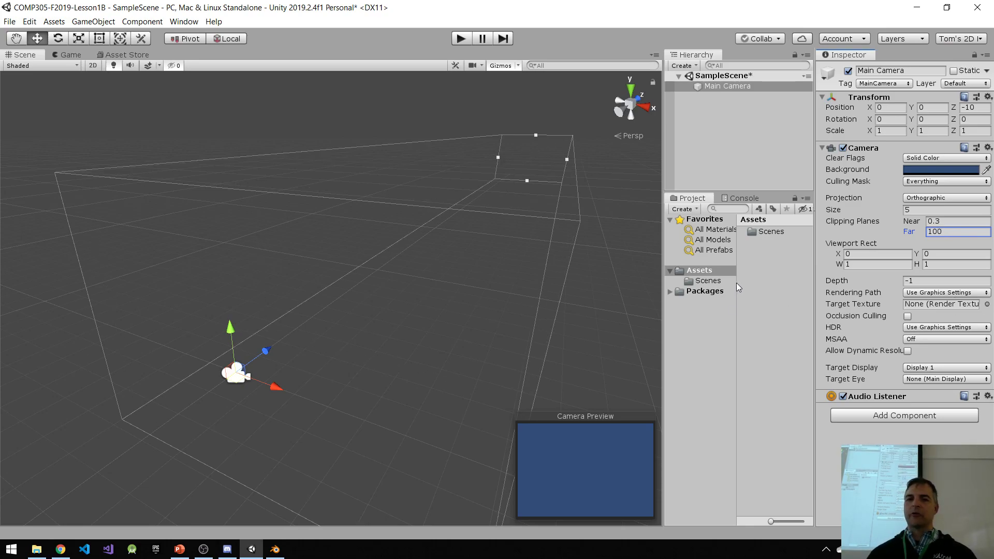
middle_drag(603, 247, 468, 271)
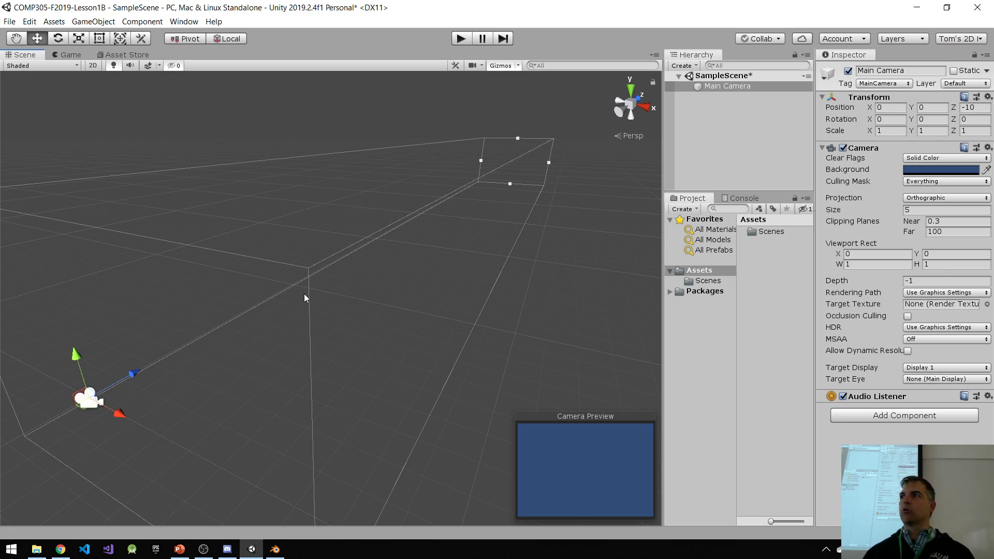
Step: Set the Main Camera's Viewport Rect width and height to 0.5 and display the Game view
click(877, 265)
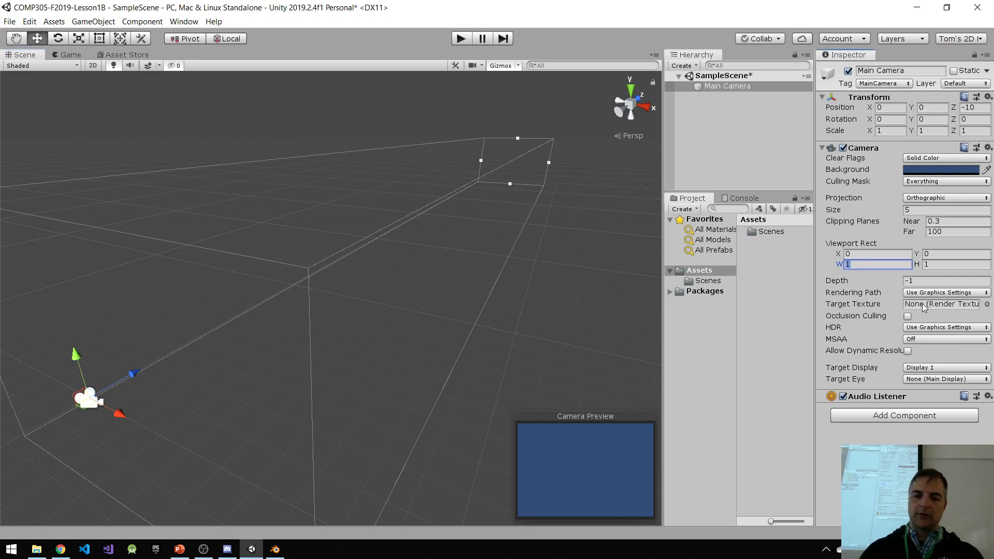
text(0.5)
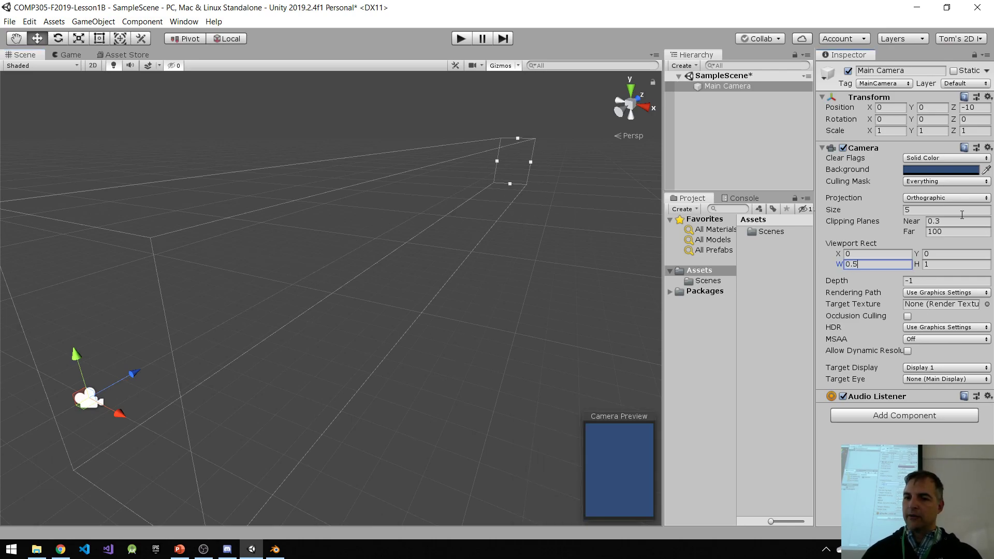
click(938, 266)
text(0.5)
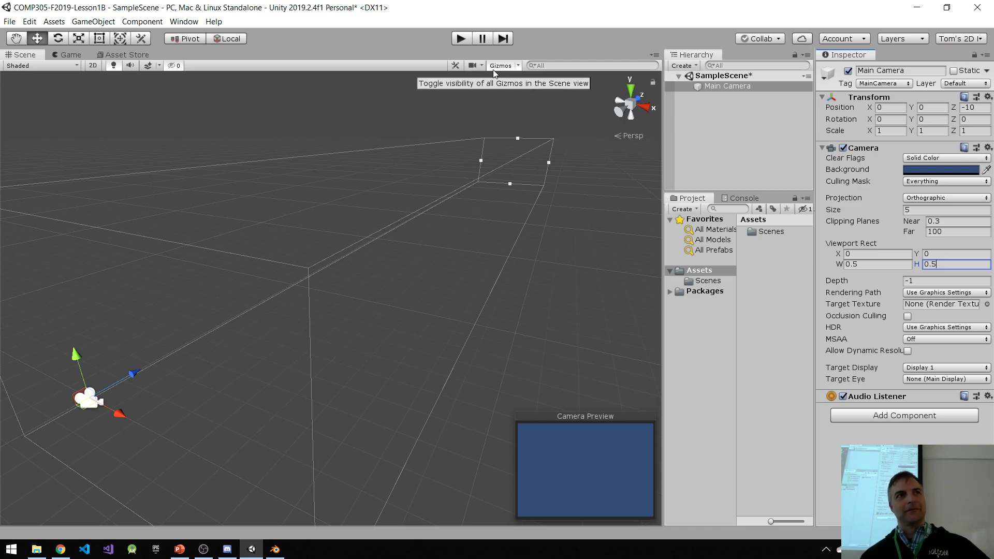
click(73, 57)
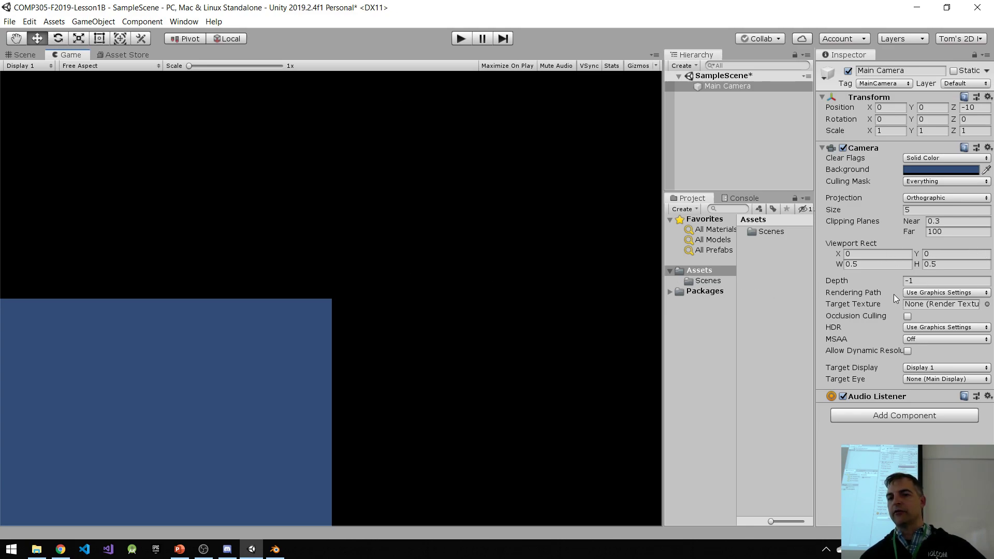
Step: Set the Main Camera's Viewport Rect X and Y positions to 0.5
mouse_move(895, 294)
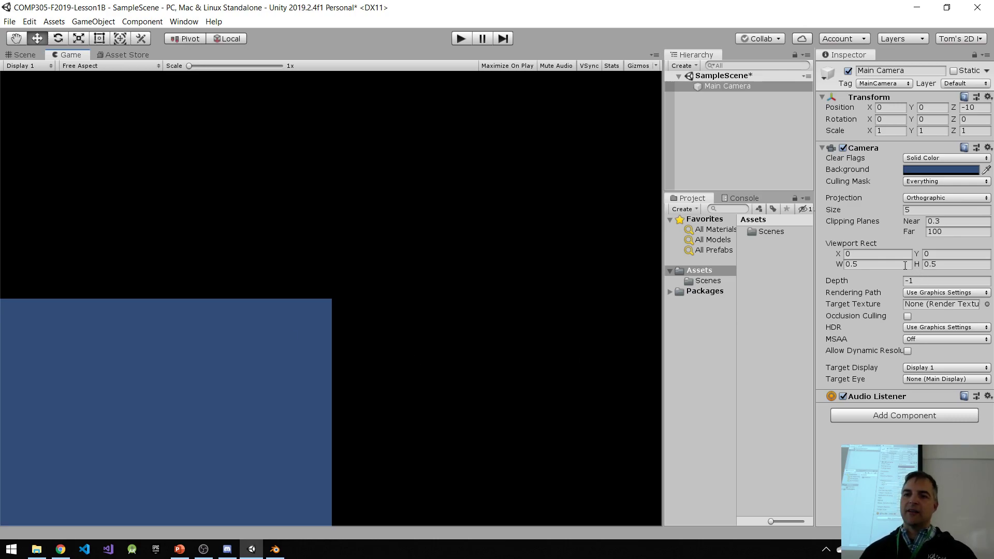
click(874, 253)
text(0.5)
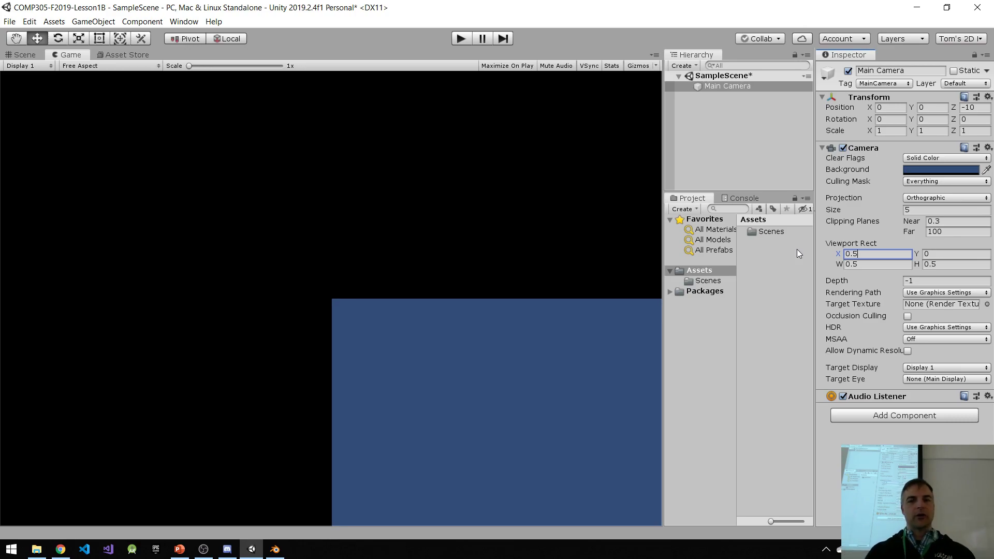
click(948, 253)
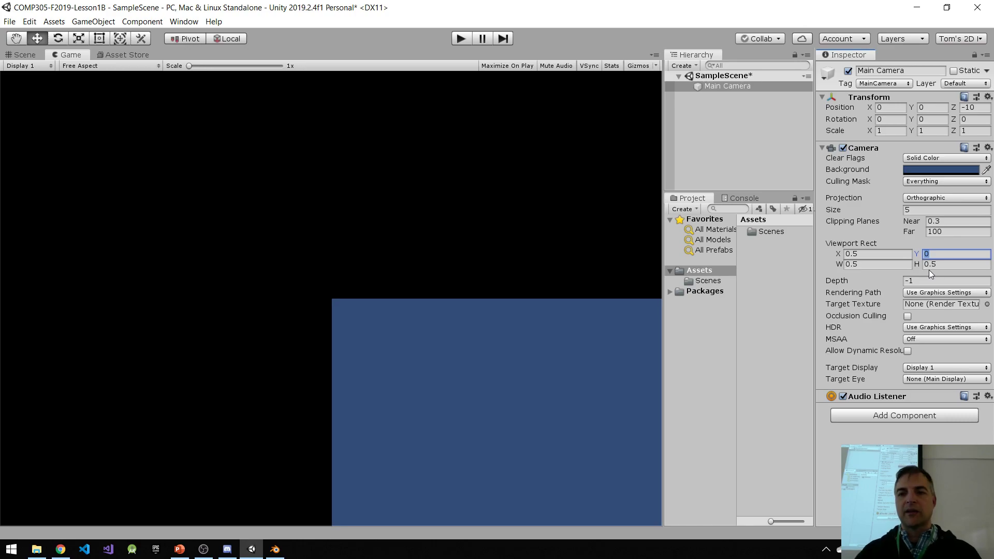
text(.5)
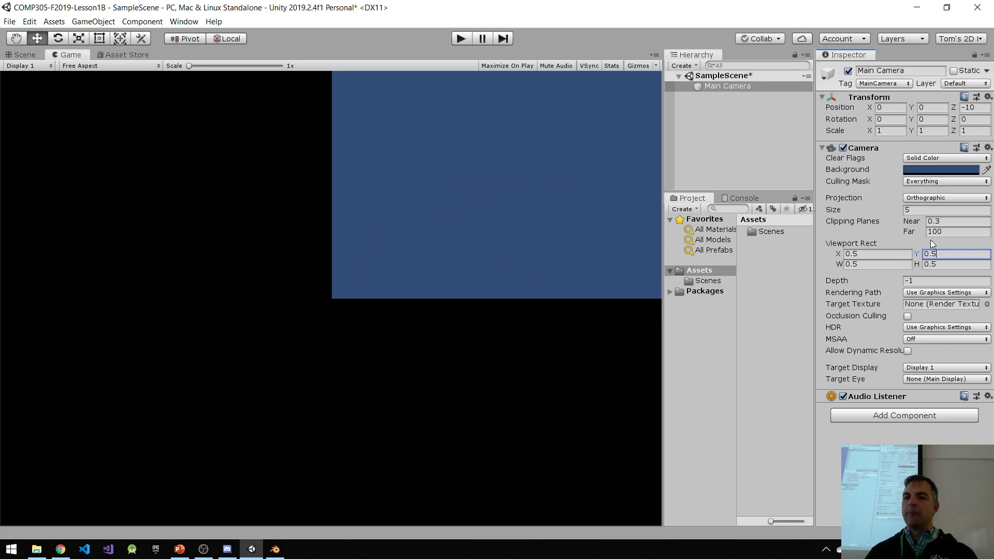
Step: Reduce the Main Camera's Viewport Rect width and height to 0.25
click(874, 265)
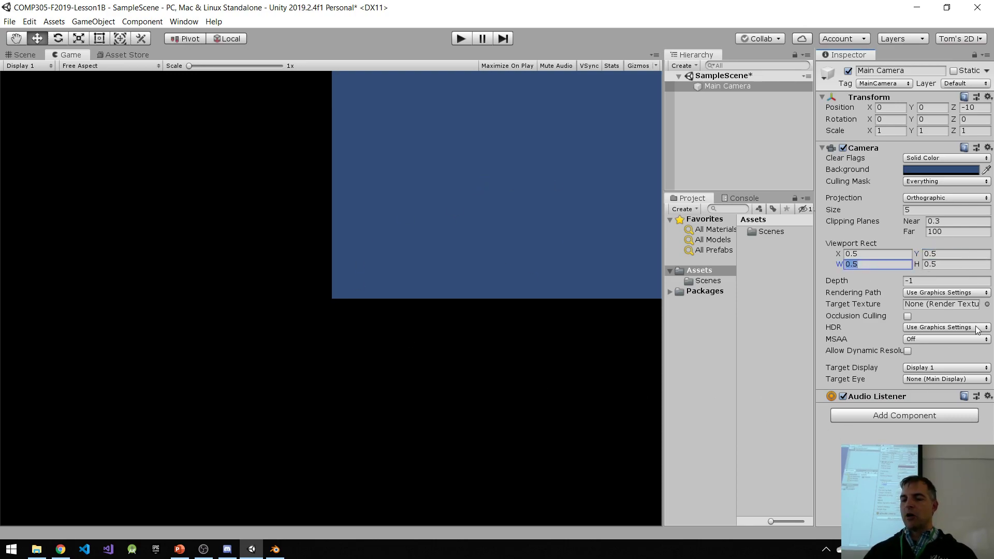
text(0.25)
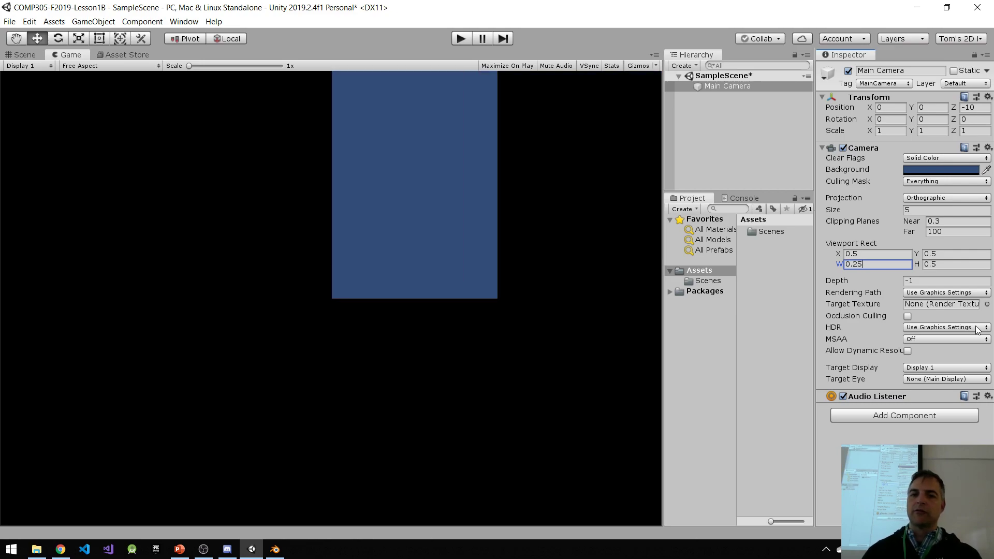
click(952, 265)
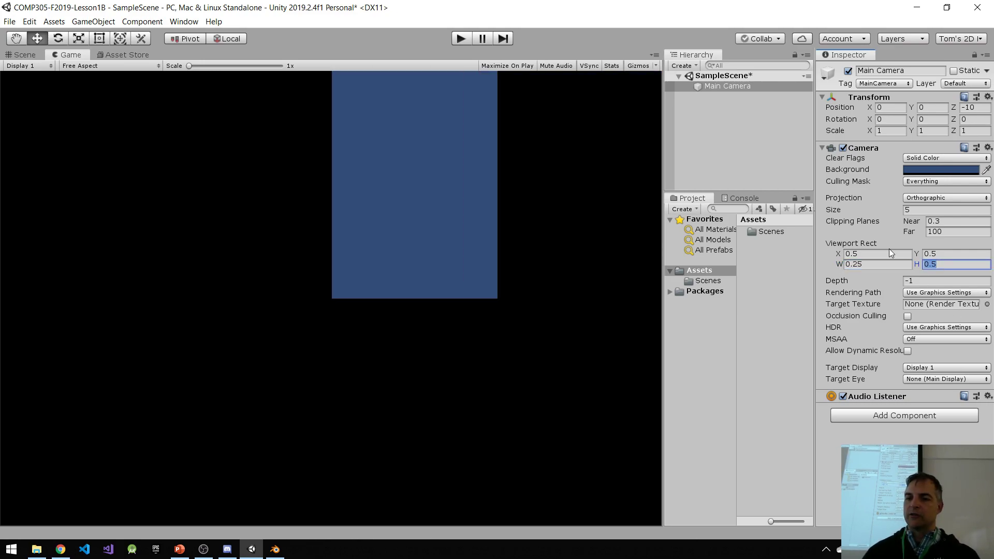
text(0.25)
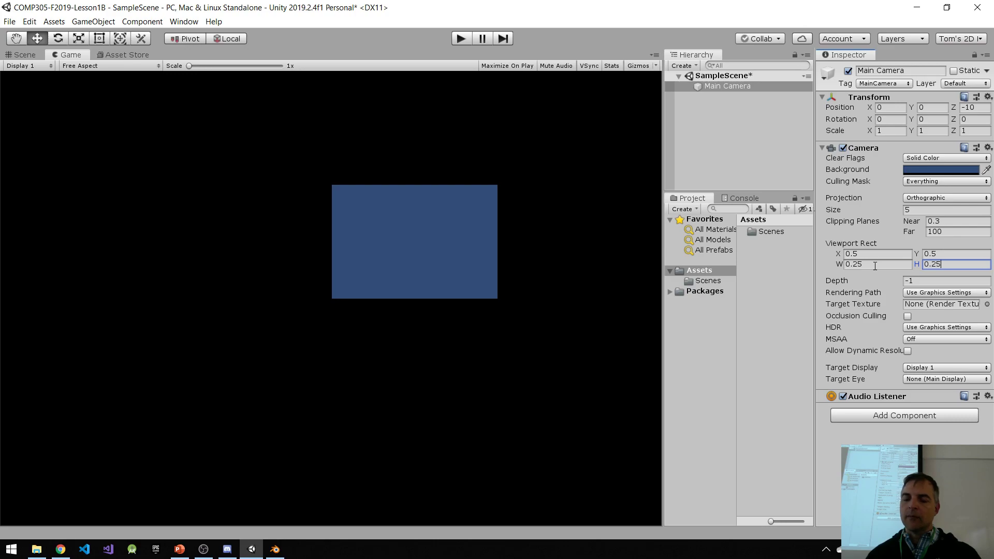
Step: Restore the Main Camera's Viewport Rect width and height to 0.5
drag(876, 265, 772, 265)
text(0.5)
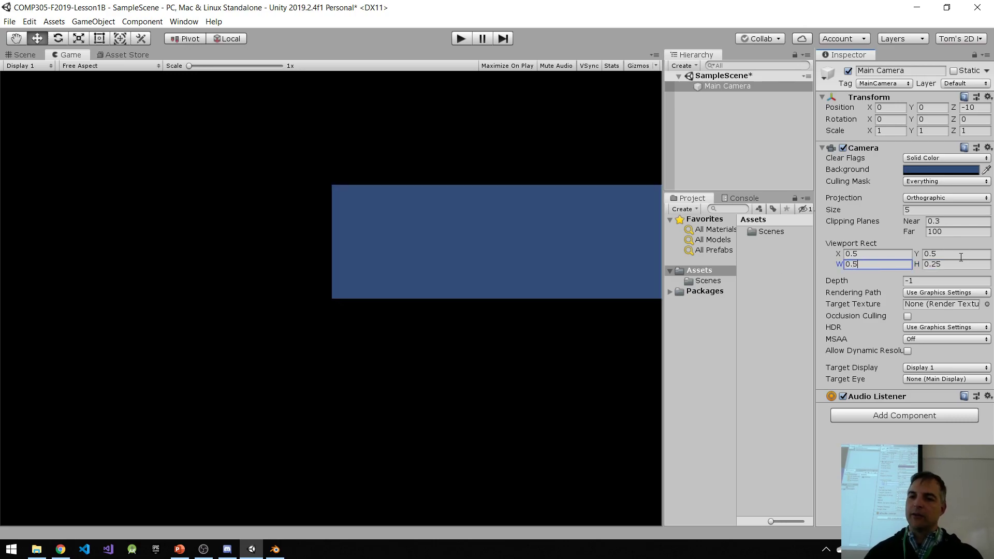
click(918, 265)
text(0.5)
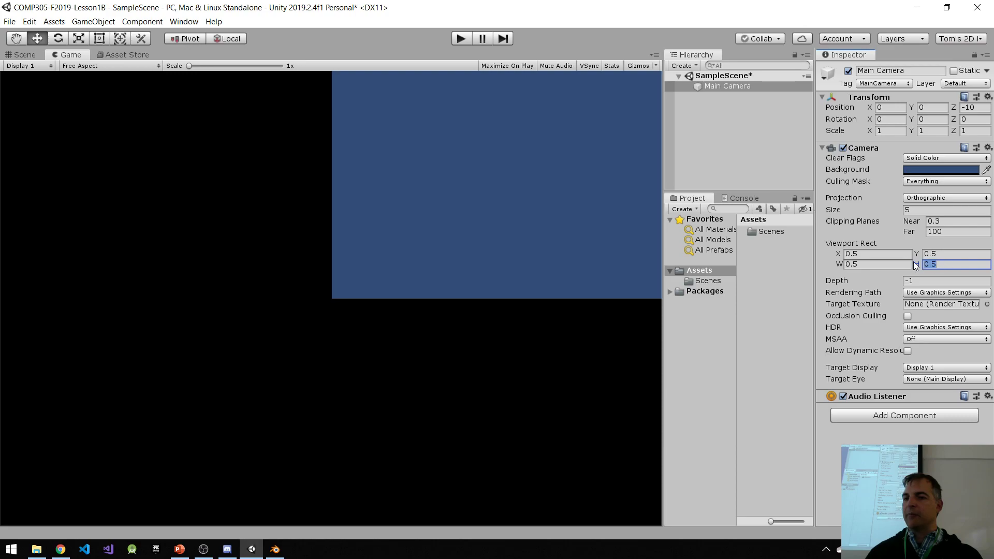
text(1)
Step: Set the Main Camera's Viewport Rect height to 1 and its X and Y positions to 0
click(955, 255)
click(948, 265)
click(872, 254)
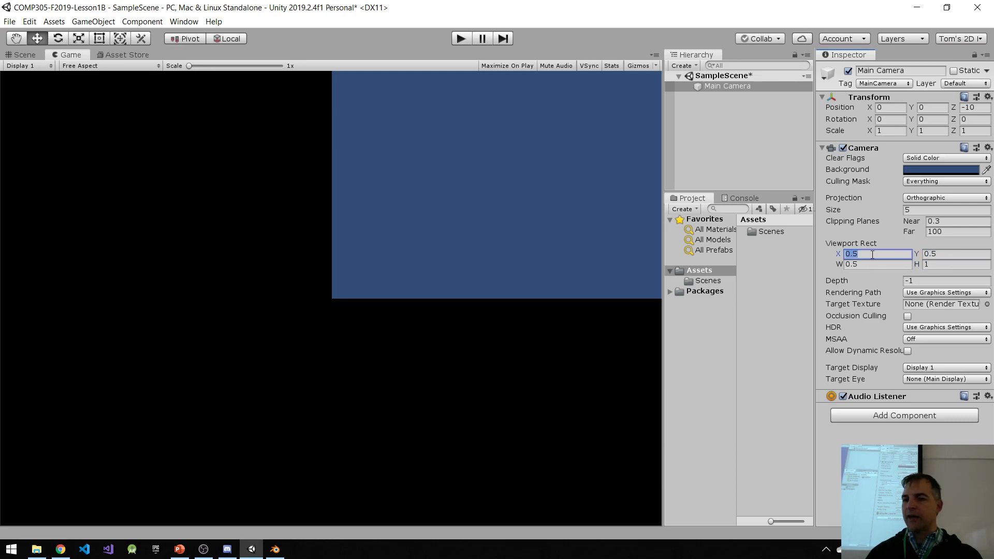
text(0)
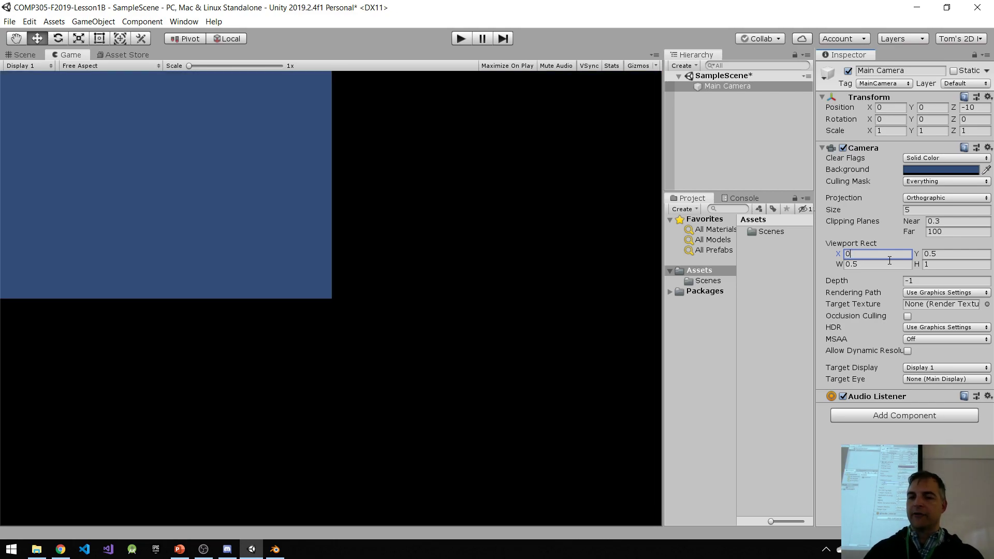
click(957, 255)
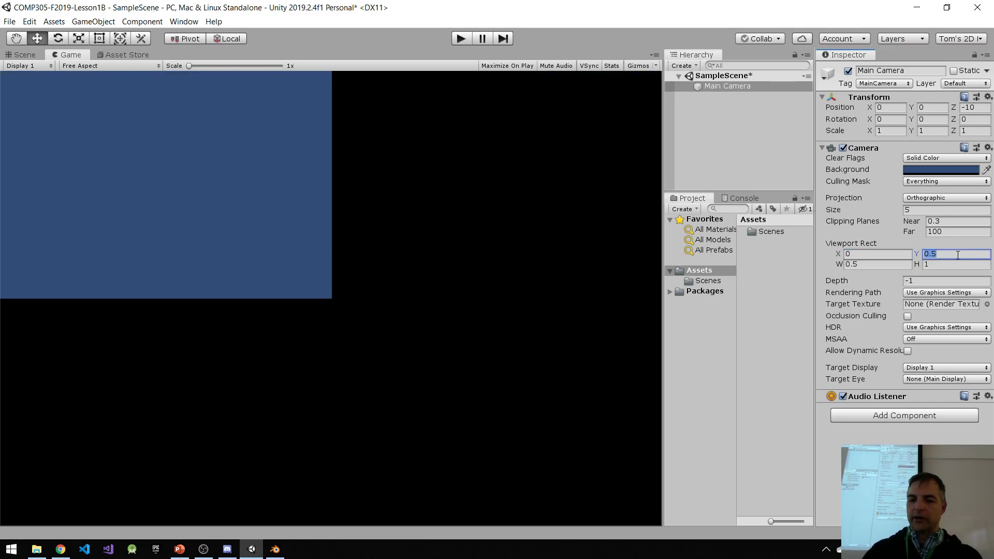
text(0)
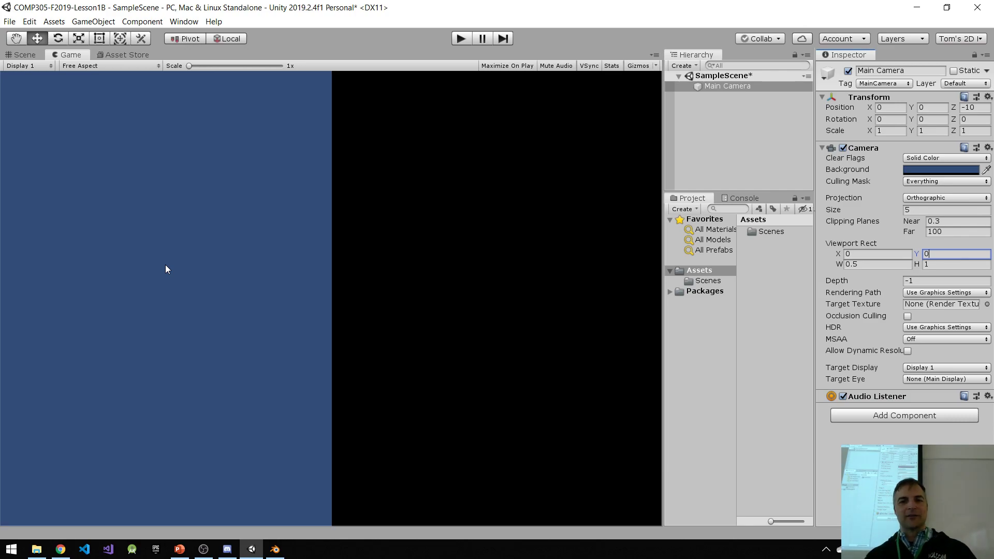
Step: Set the Main Camera's Viewport Rect width to 1, and try a height of 0.5 before restoring it to 1
click(864, 269)
text(1)
click(928, 265)
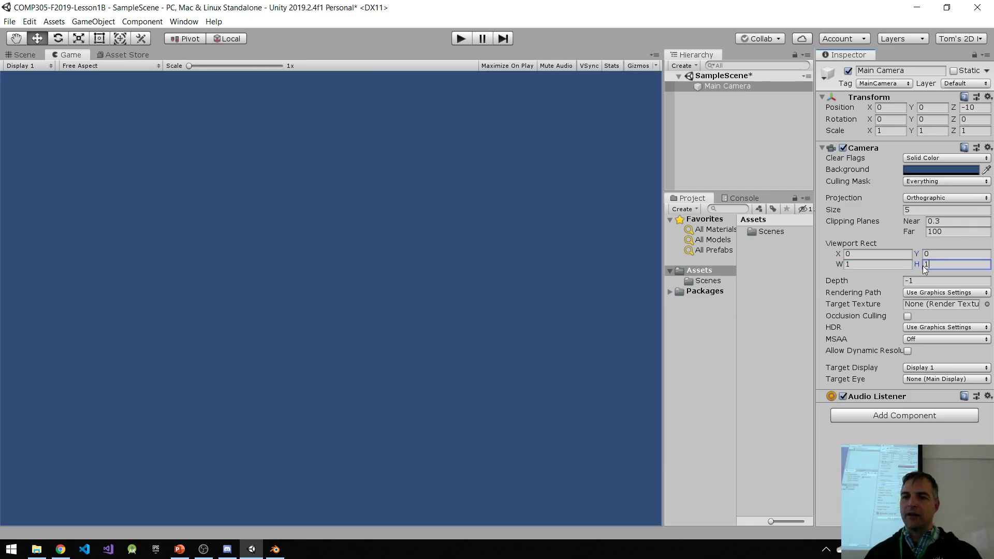
text(0.5)
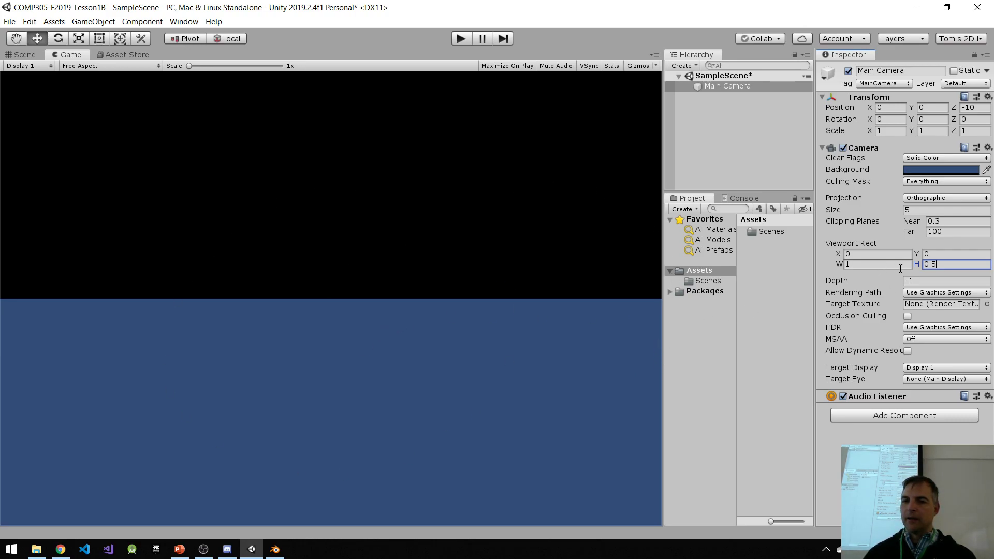
drag(951, 258, 904, 263)
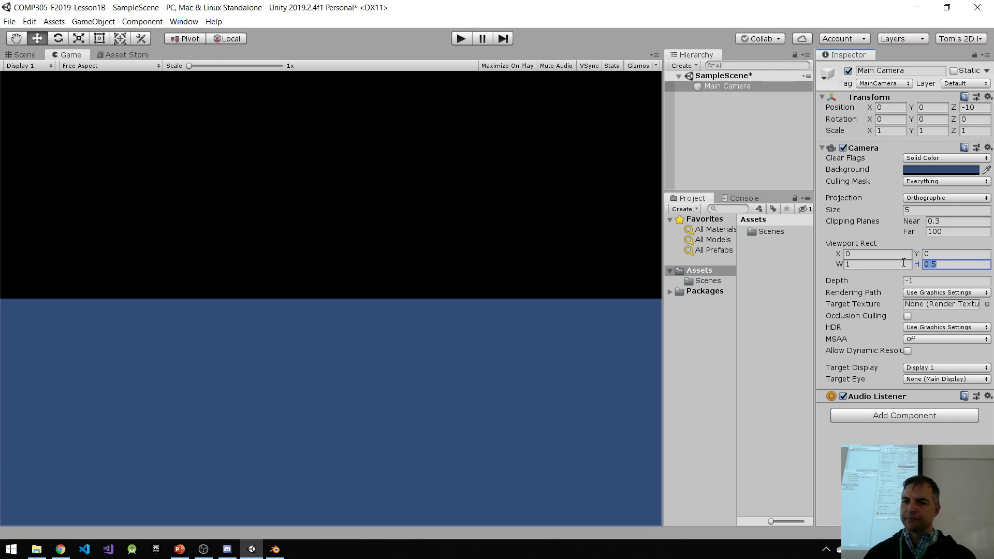
text(1)
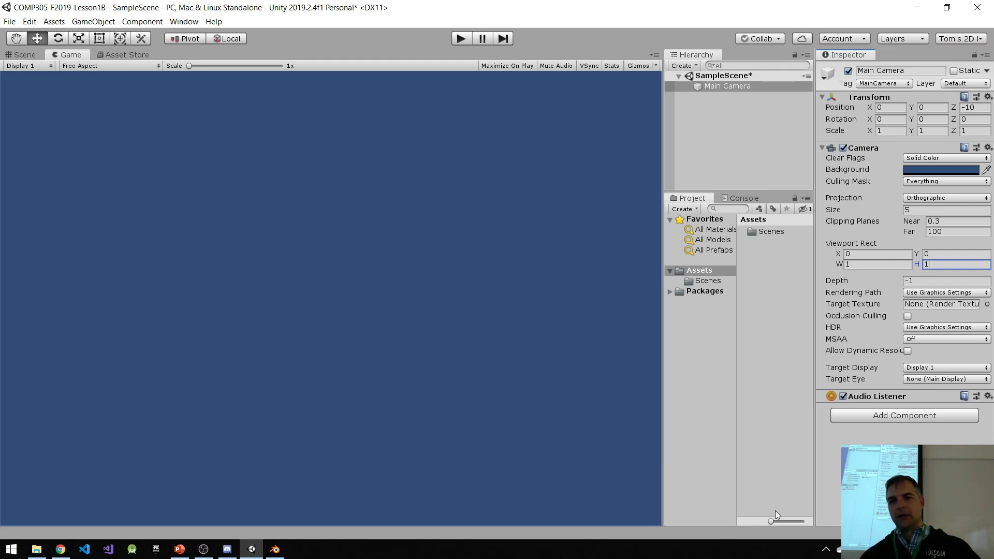
Step: Examine the Main Camera's Culling Mask layer options and leave the selection as it is
click(942, 182)
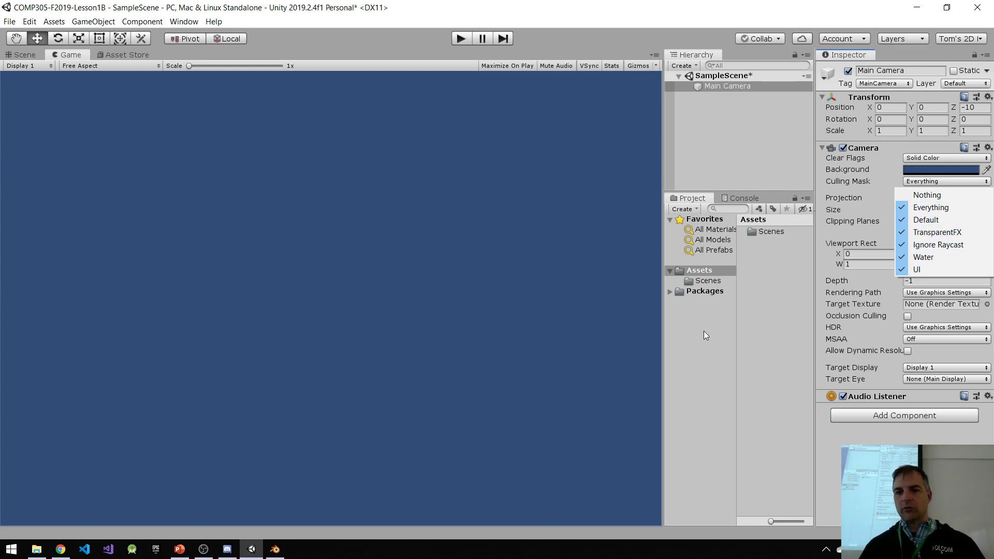
click(757, 103)
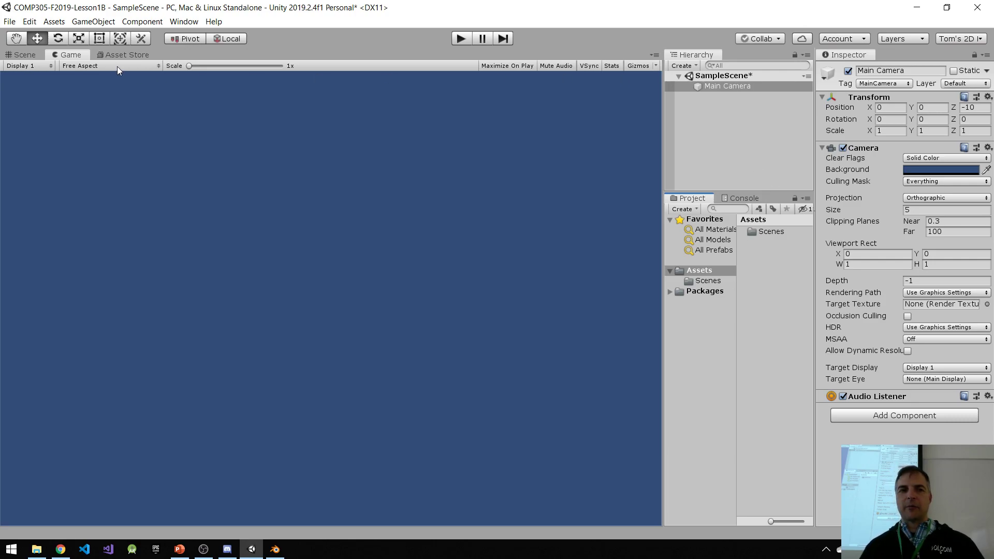
Step: Show the Scene view in 2D mode and activate the Rect tool with the camera frame in view
click(24, 55)
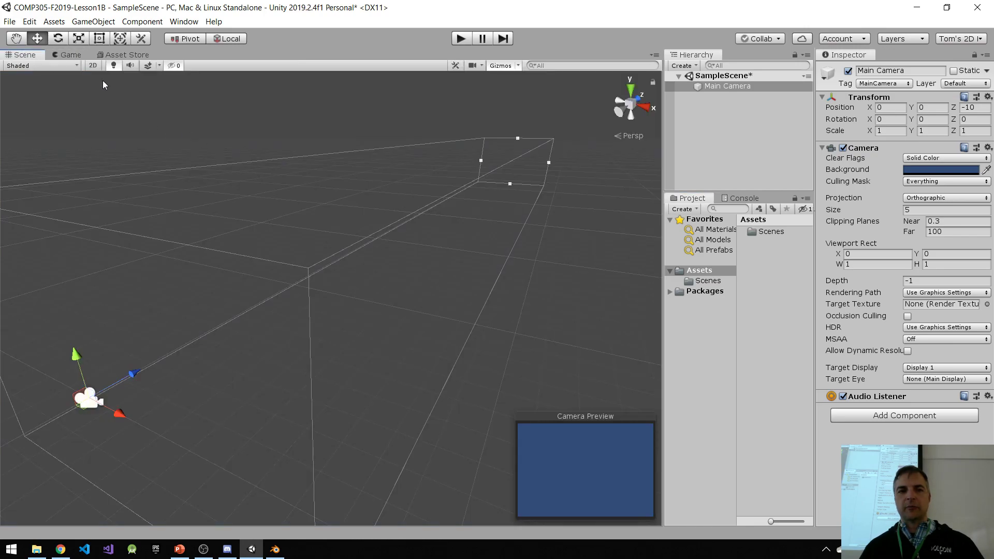
click(92, 65)
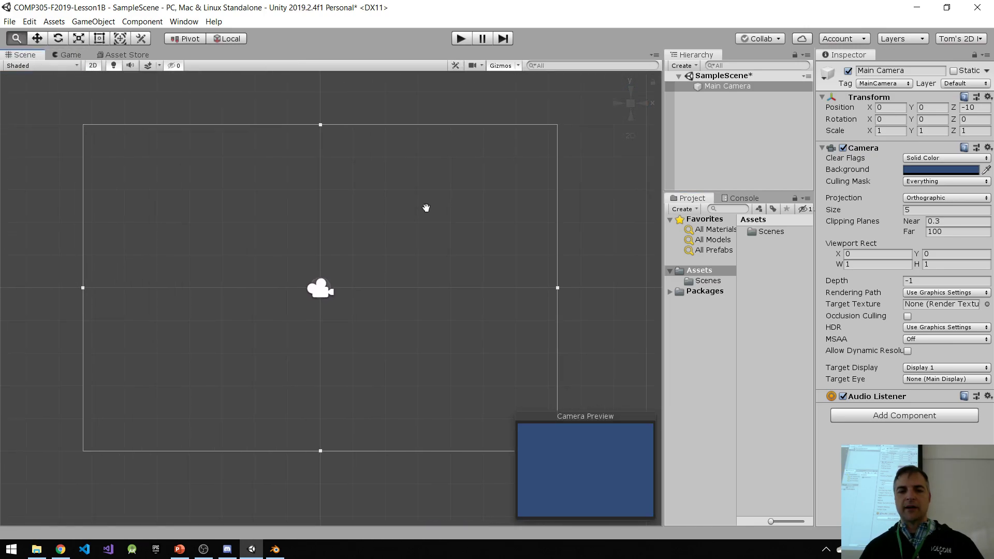
key(t)
middle_drag(518, 208, 486, 226)
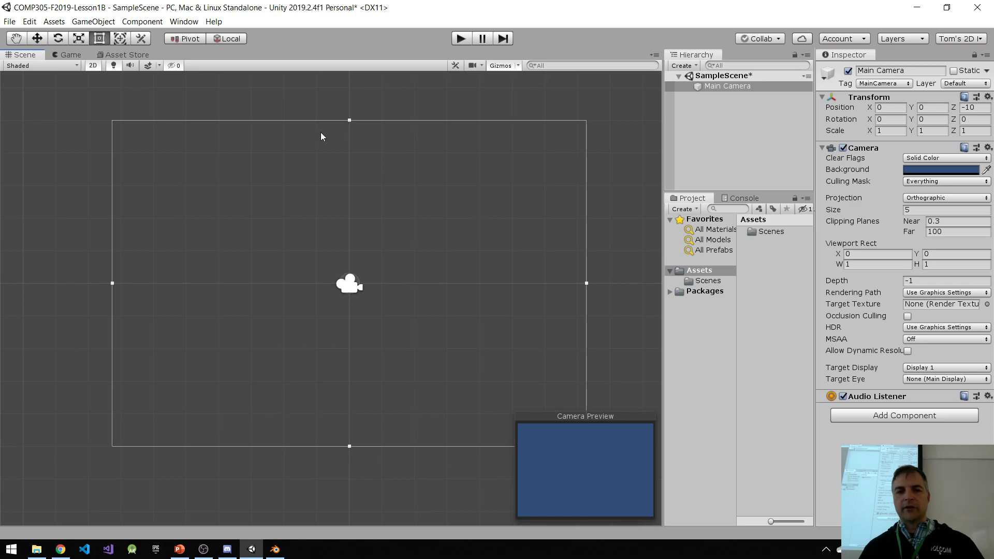
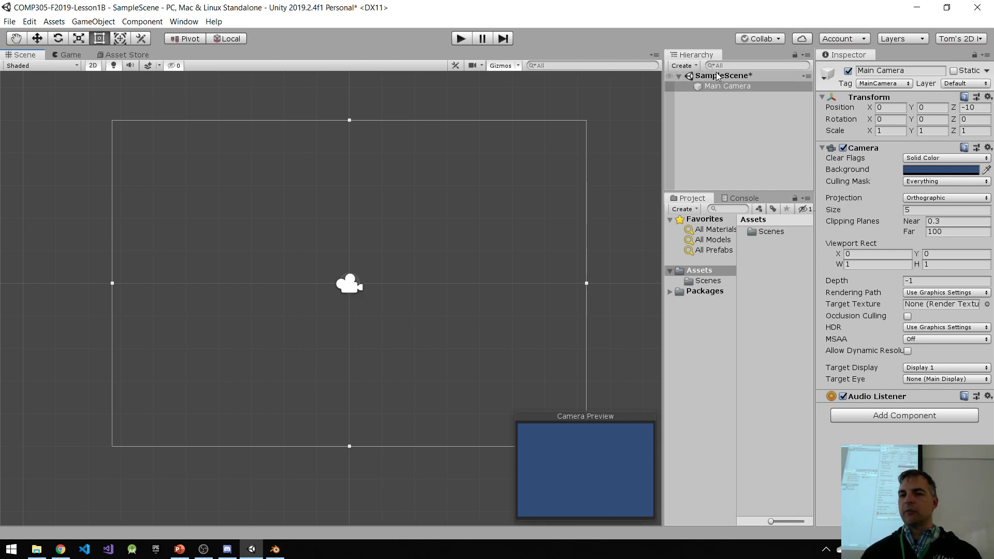
Step: Rename the SampleScene asset in the Scenes folder as Main and reload the open scene
double_click(770, 232)
click(767, 231)
click(774, 231)
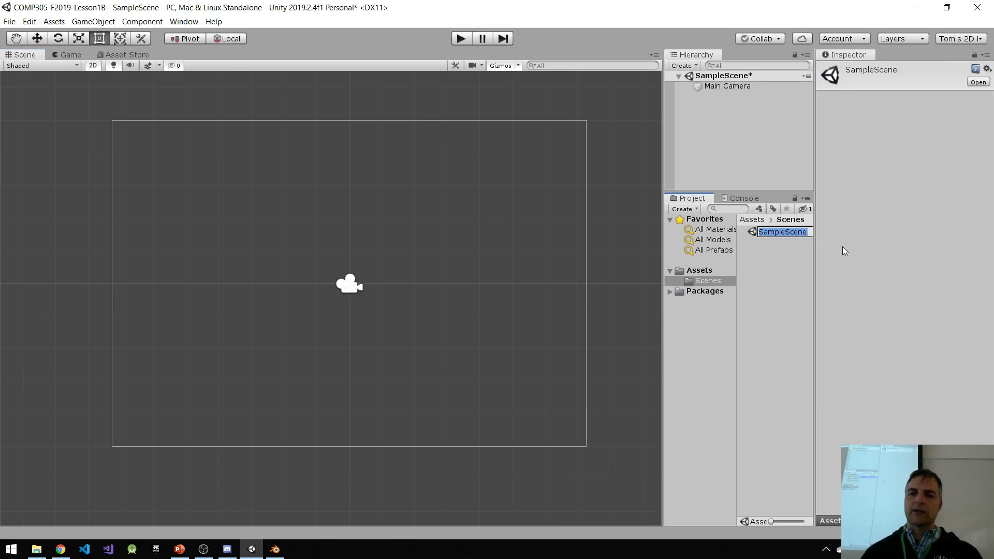
text(Main)
key(Return)
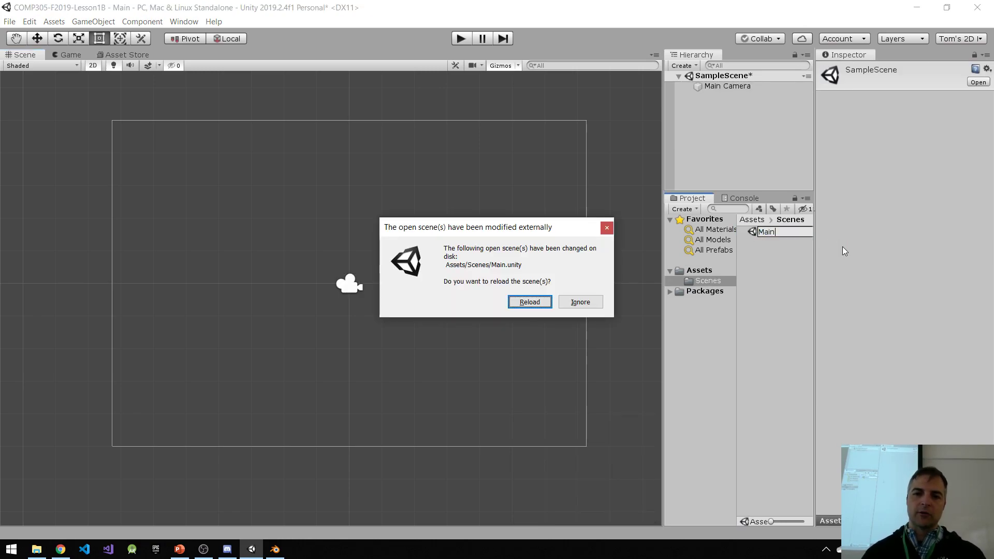
click(529, 302)
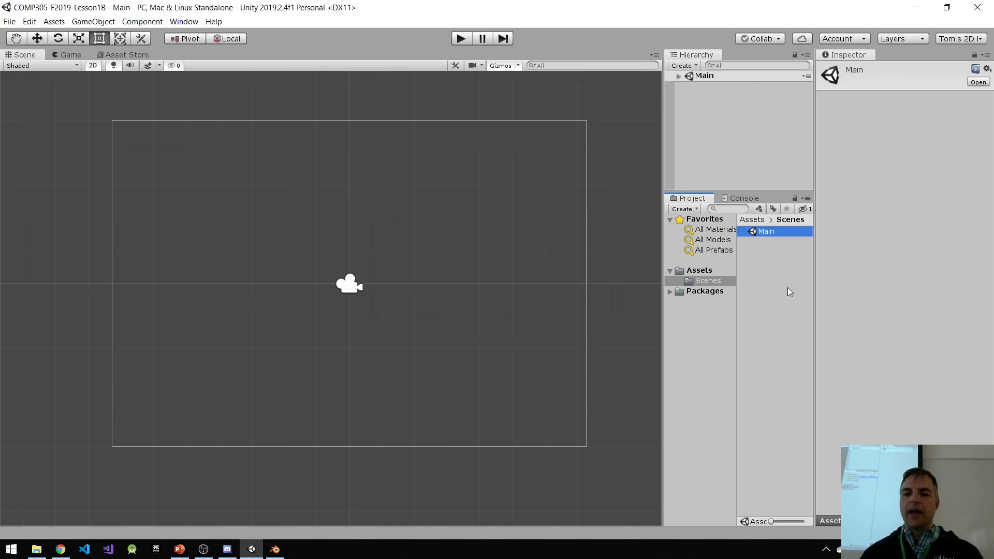
Step: Rename the Scenes folder in Assets as _Scenes
click(702, 271)
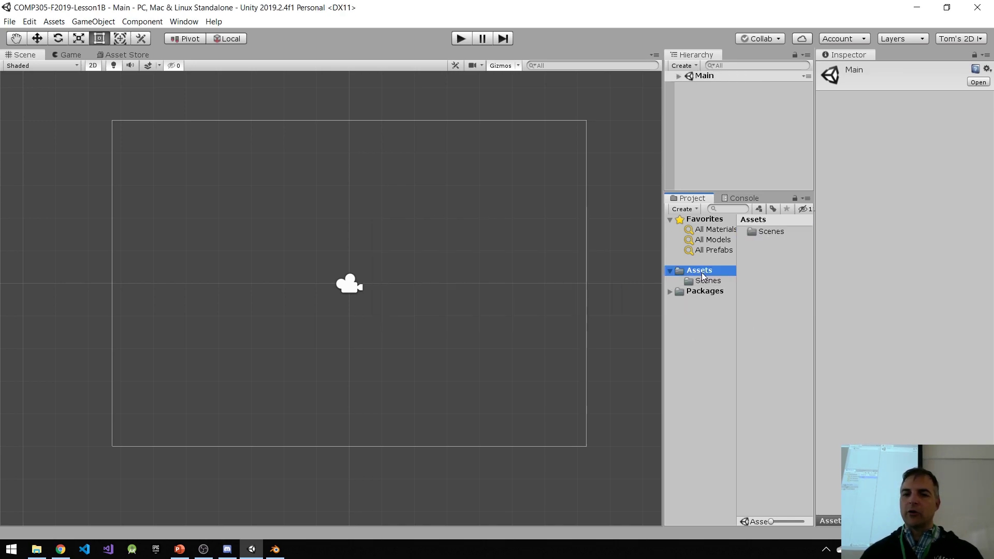
right_click(772, 237)
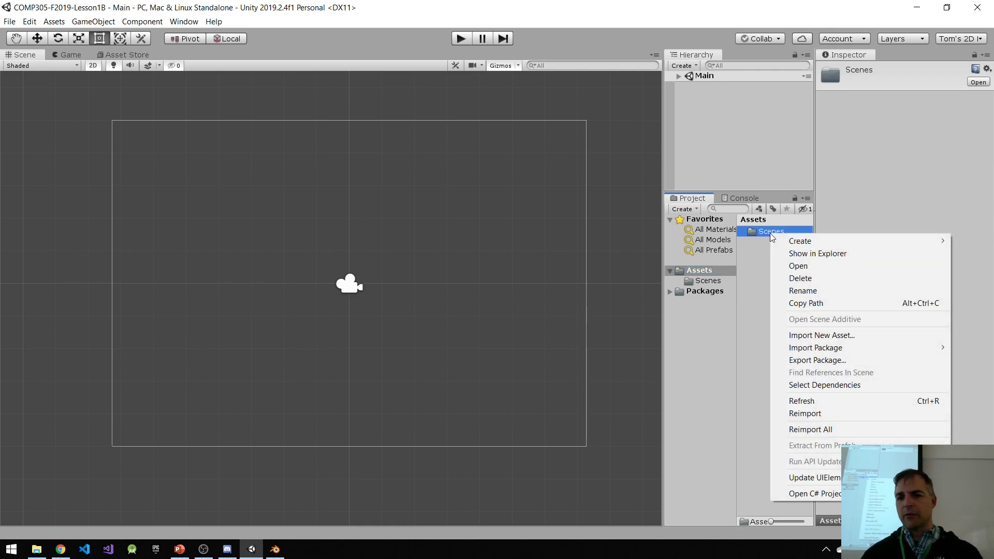
click(814, 291)
text(_)
key(Return)
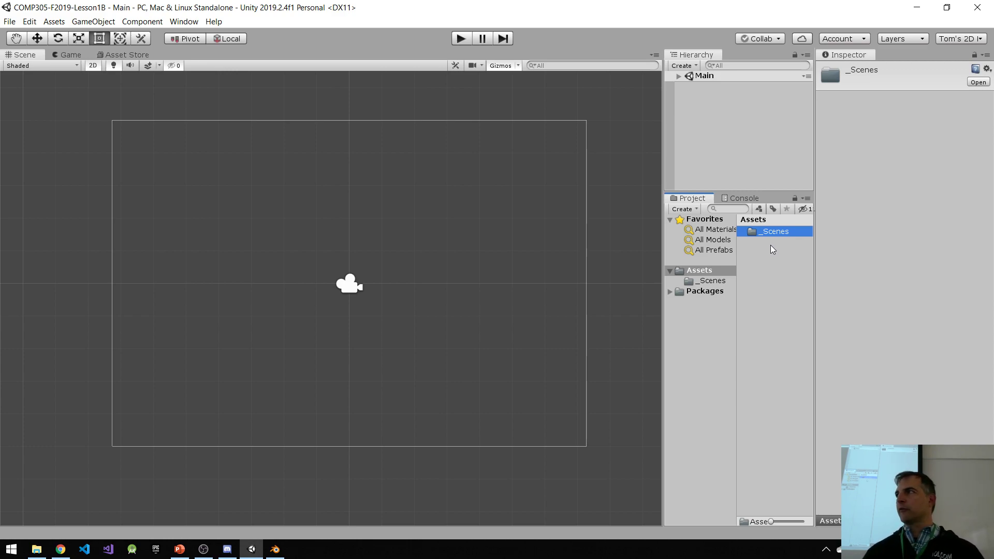
Step: Create a folder in Assets and name it _Scripts, correcting any misspelling in the name
right_click(757, 275)
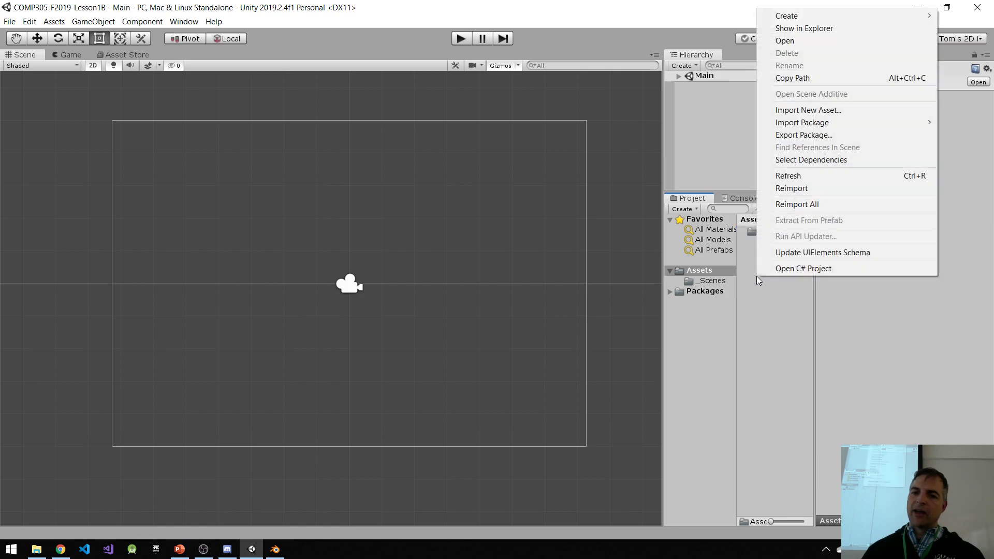
mouse_move(788, 19)
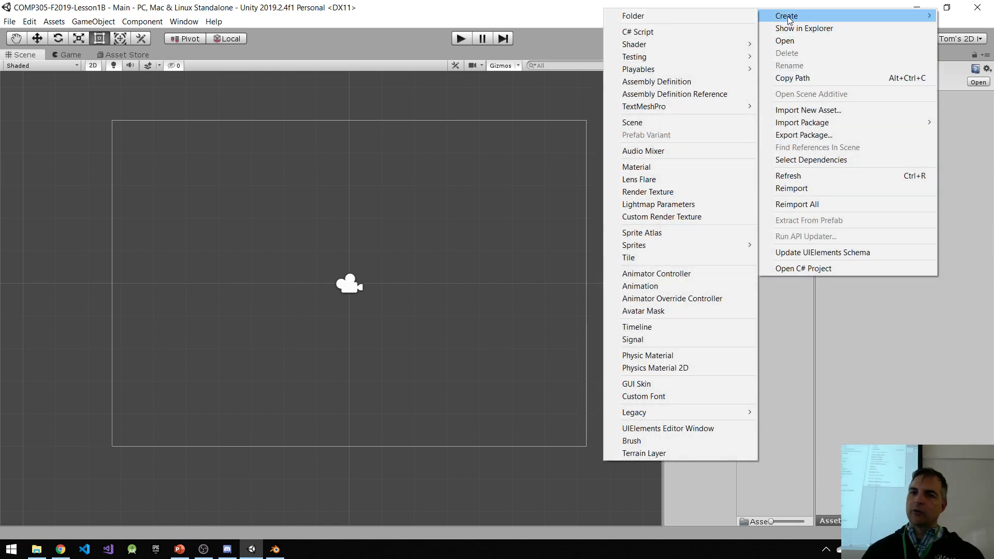
click(647, 16)
text(_S)
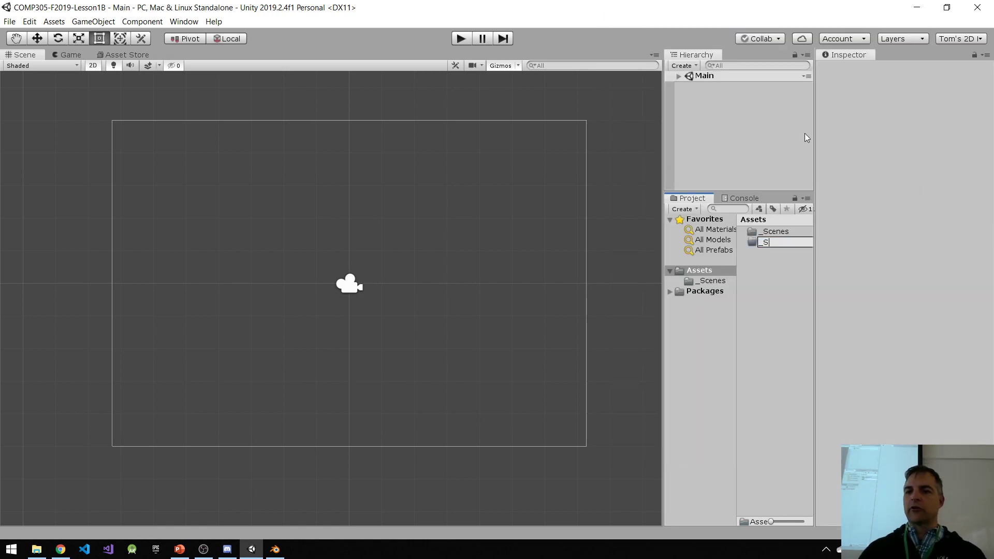
text(criptts)
key(Return)
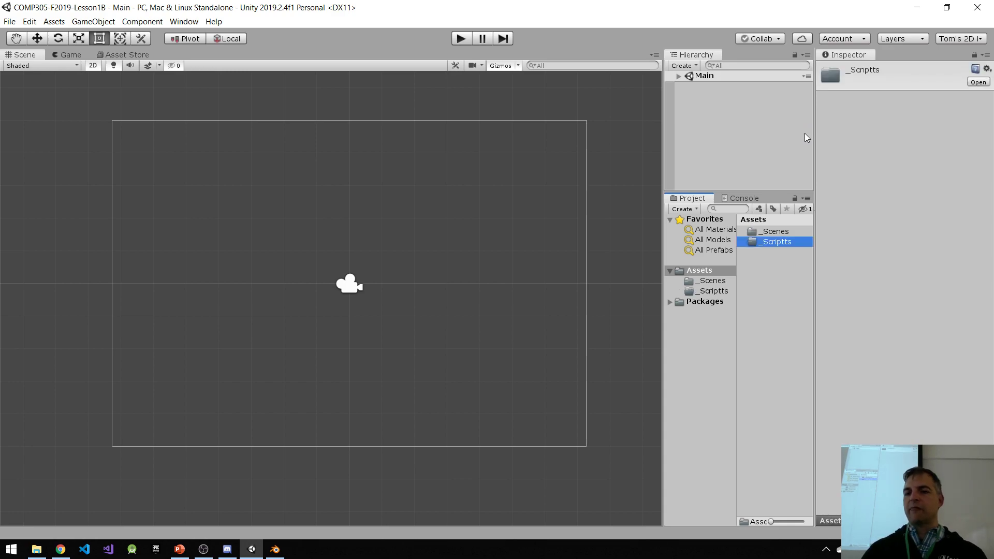
click(782, 243)
key(Delete)
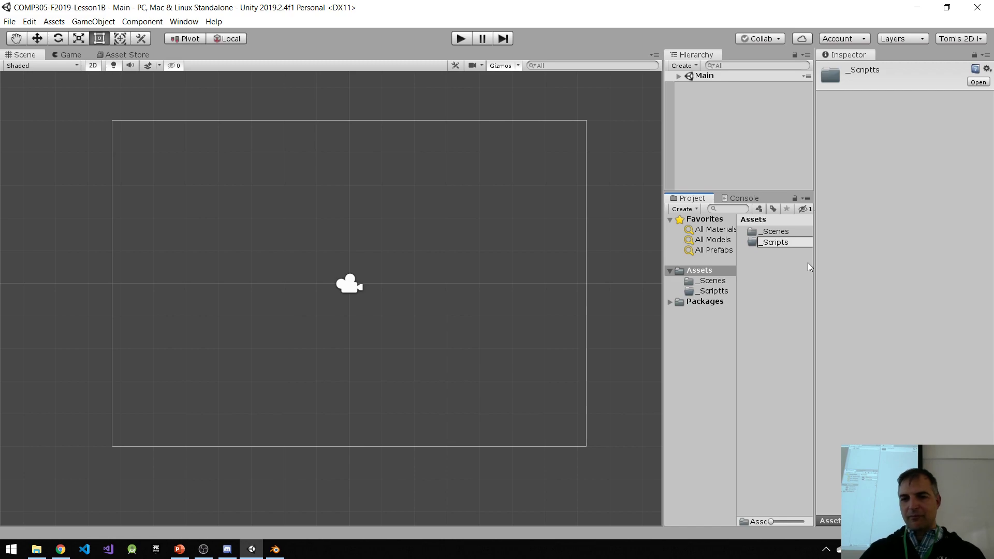
key(Return)
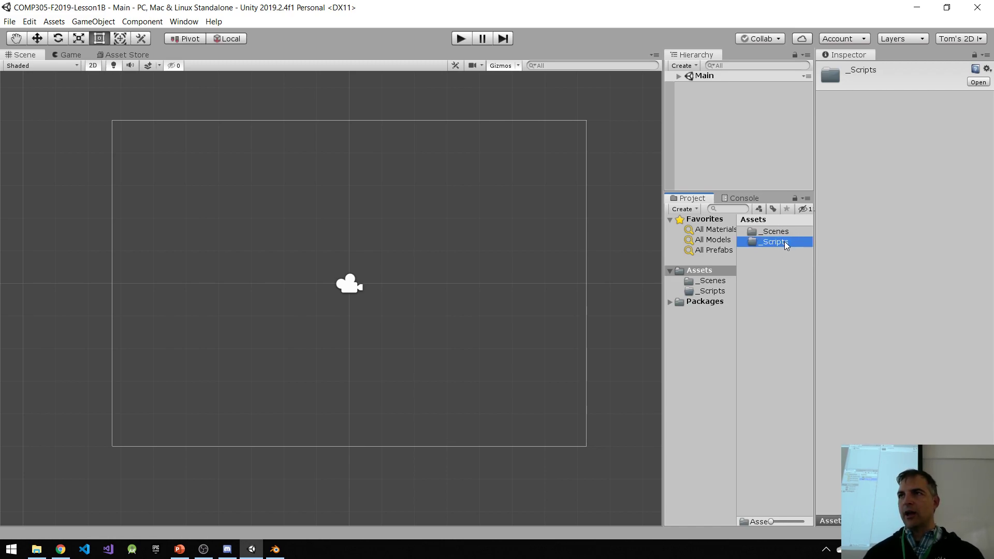
Step: Create a folder named Materials in Assets
click(761, 278)
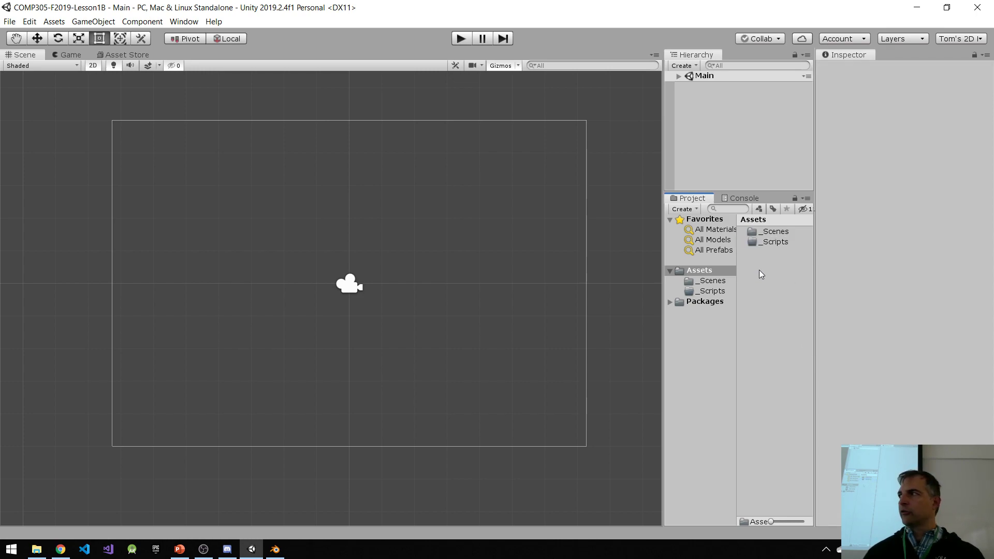
right_click(759, 273)
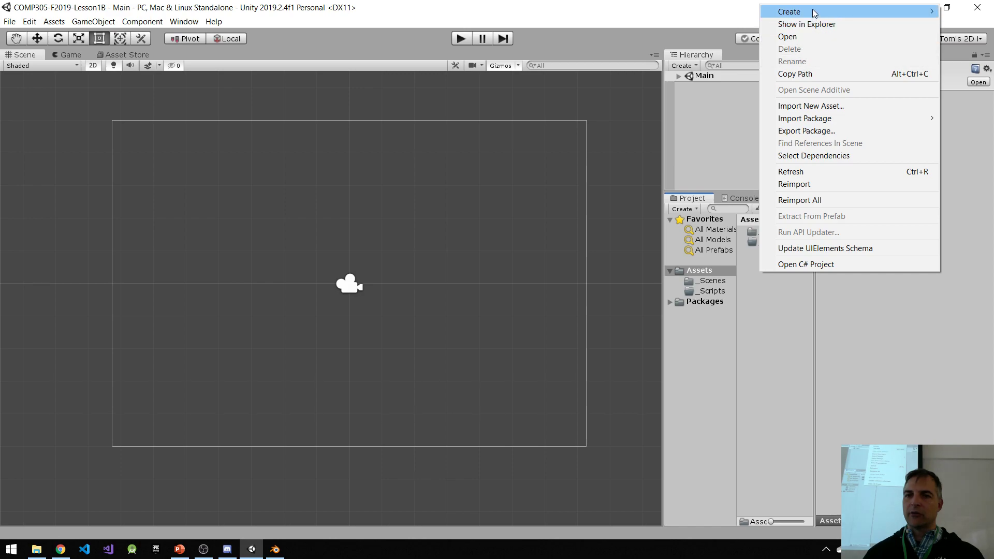
mouse_move(803, 11)
click(693, 11)
text(M)
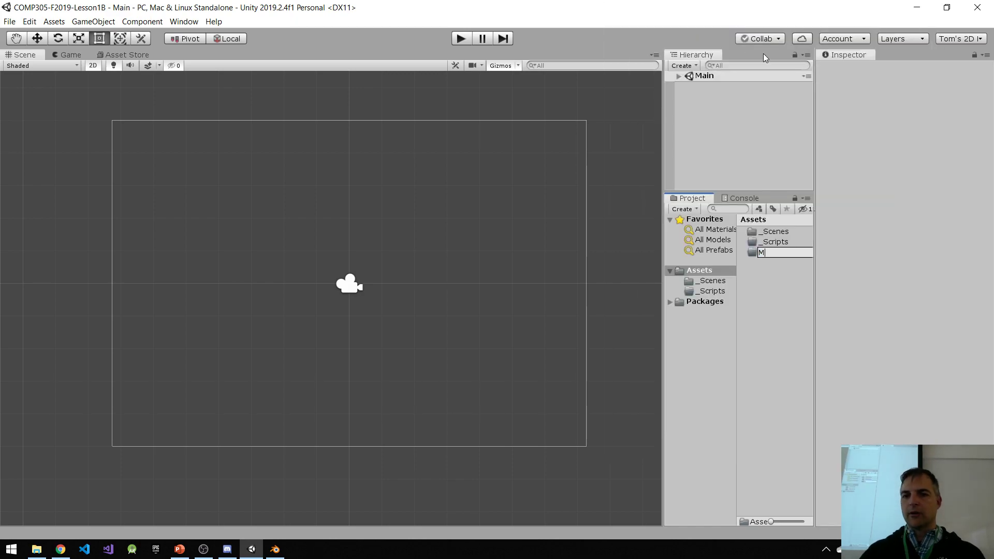
text(aterials)
key(Return)
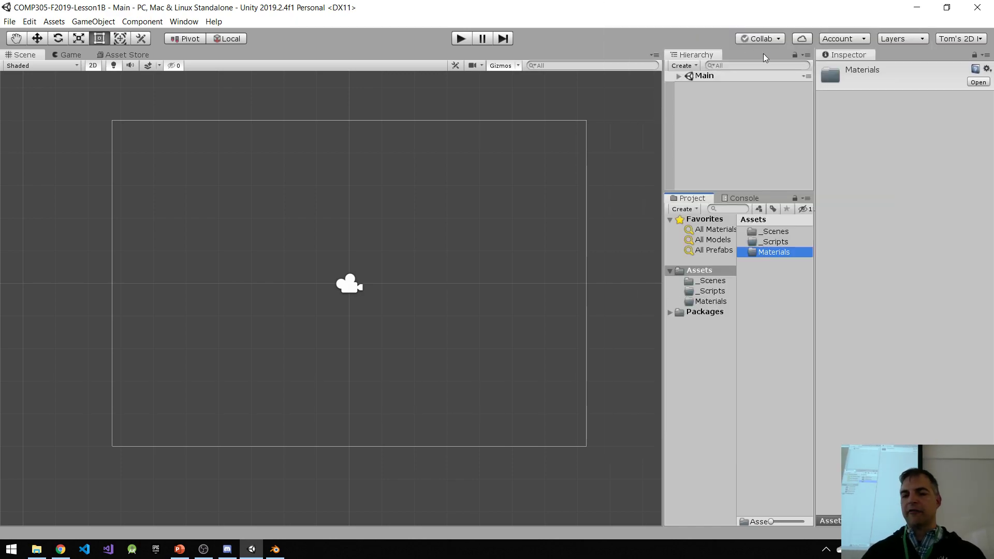
Step: Create a folder named Textures in Assets
right_click(766, 282)
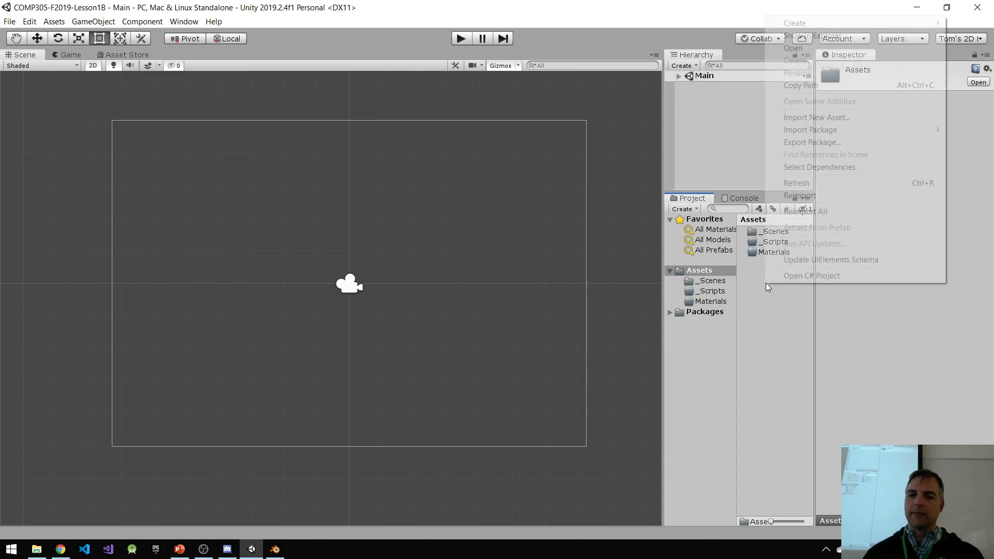
mouse_move(838, 24)
click(682, 26)
text(Textures)
key(Return)
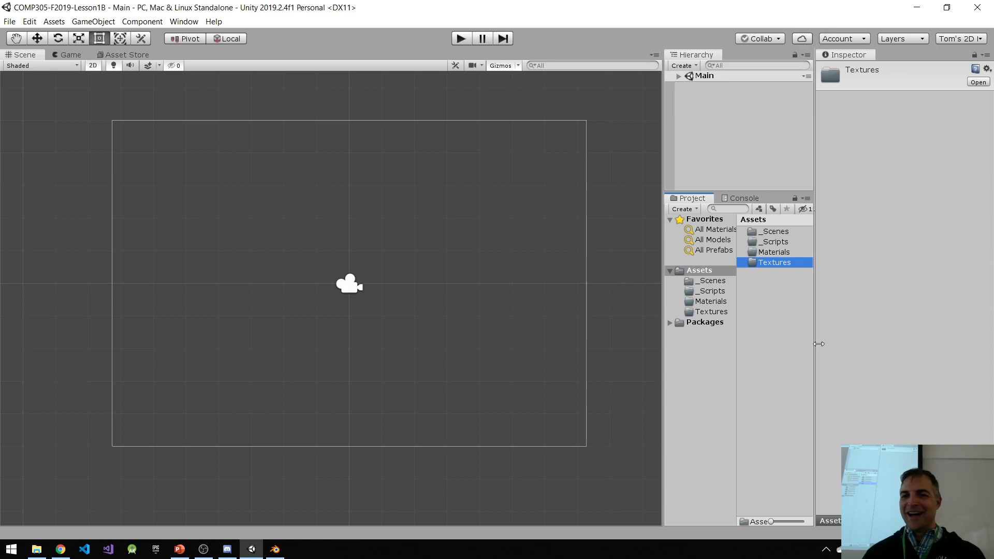
Step: Create a folder named Audio in Assets
right_click(764, 292)
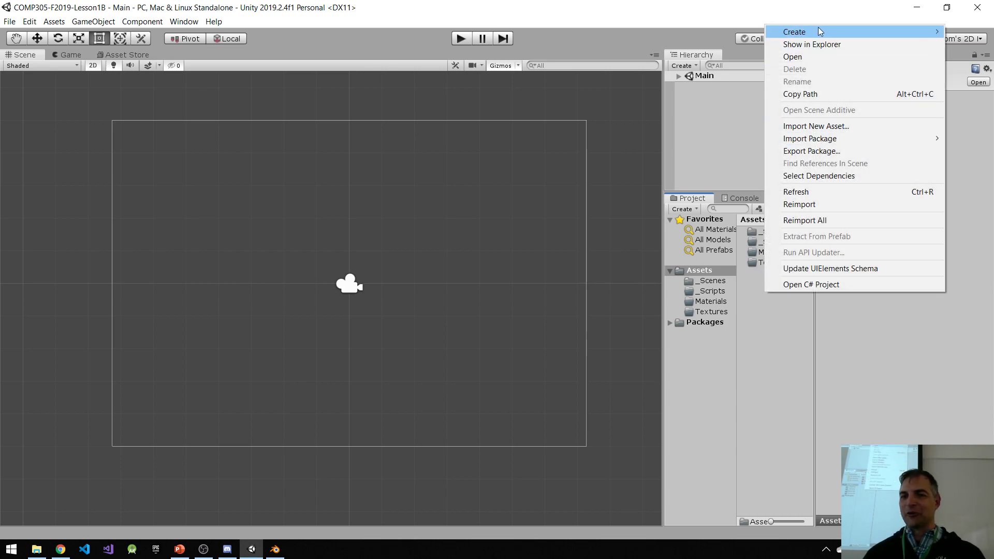
mouse_move(818, 27)
click(688, 31)
text(A)
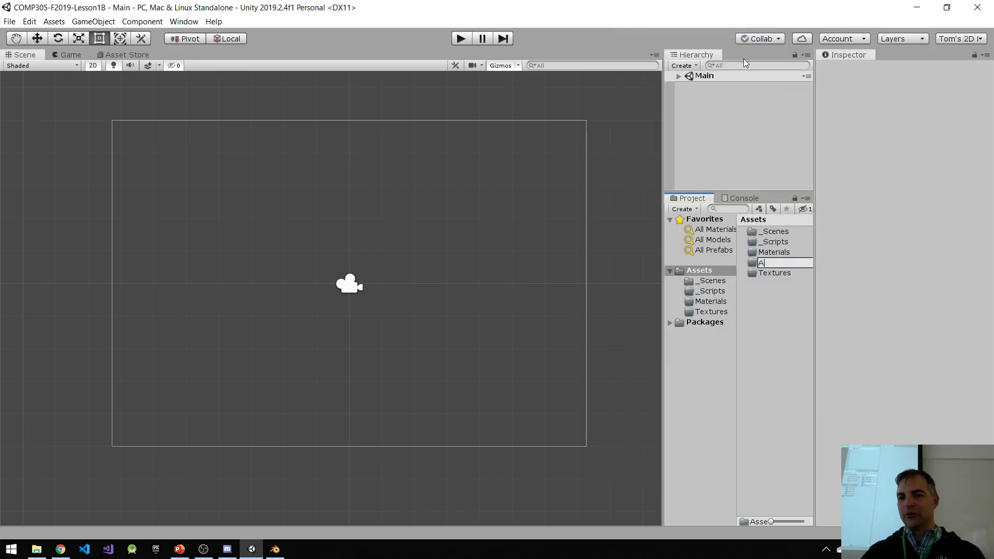
text(udio)
key(Return)
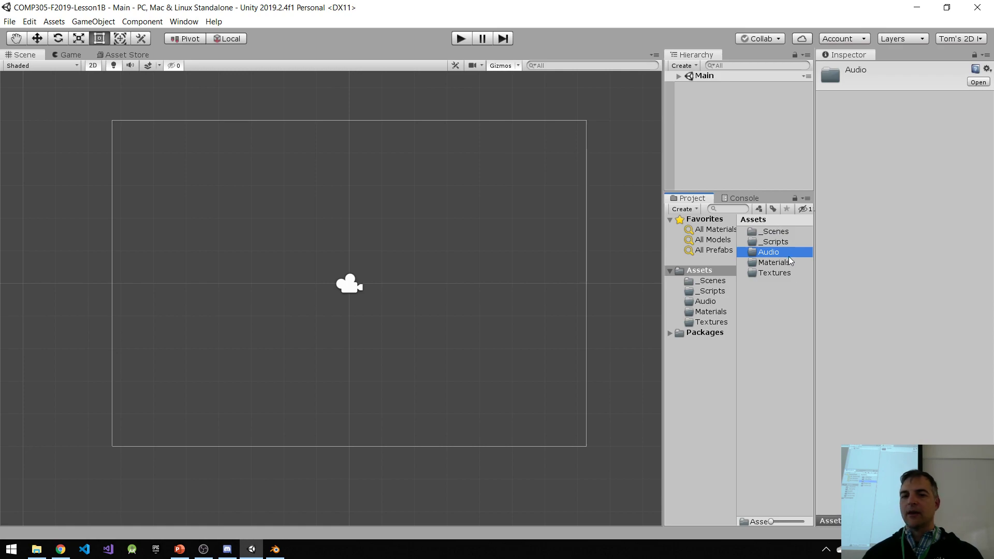
Step: Create a folder named Models in Assets
click(760, 296)
right_click(764, 300)
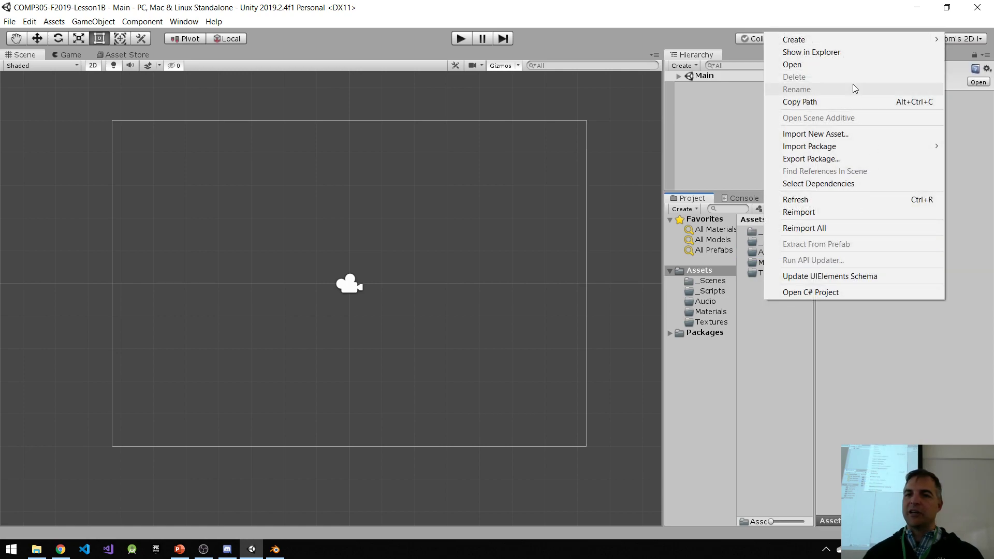
mouse_move(841, 43)
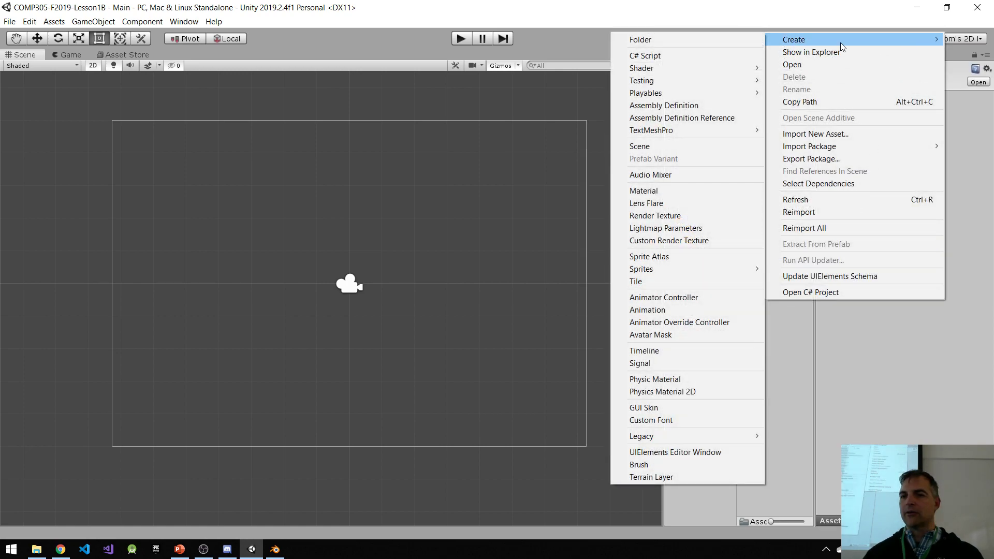
click(717, 45)
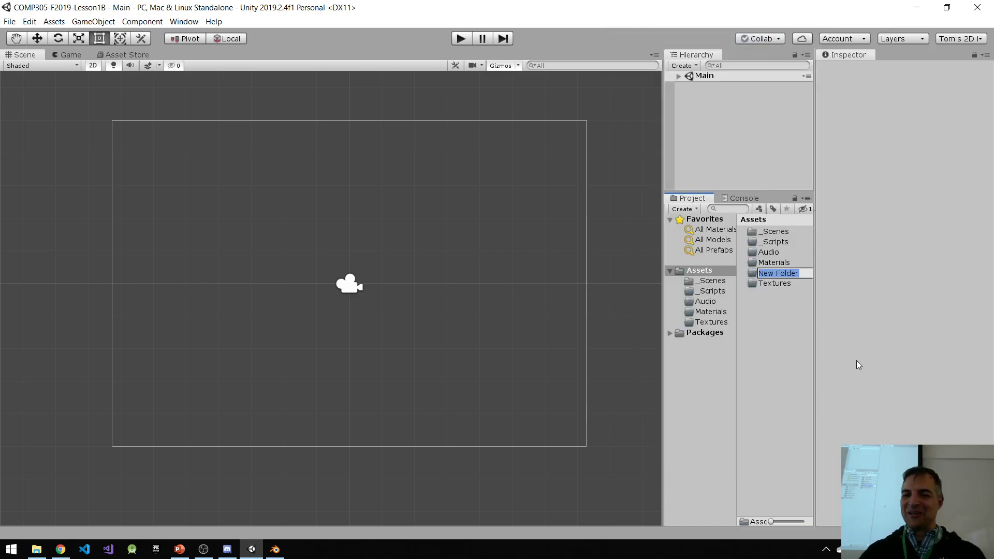
text(Models)
key(Return)
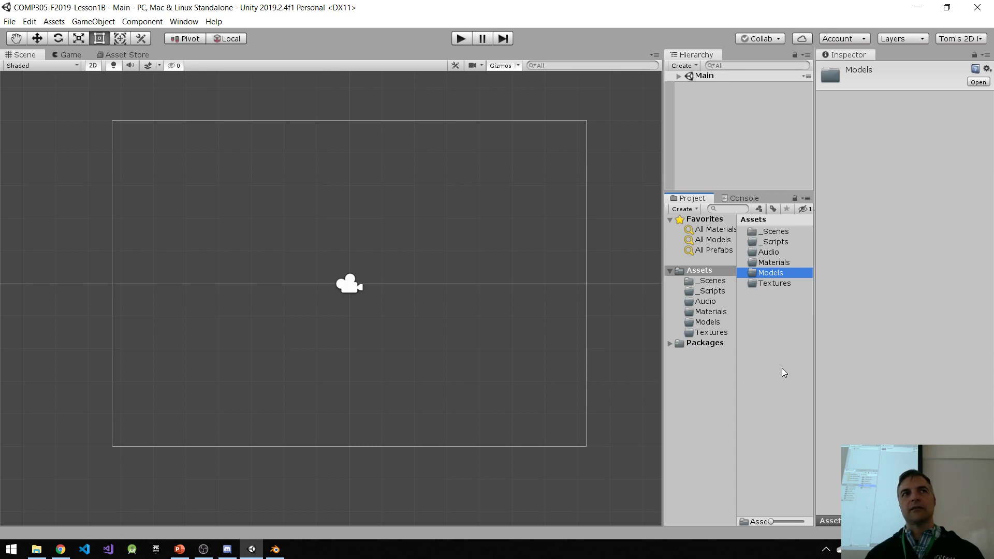
Step: Create a folder named Animations in Assets
right_click(773, 334)
mouse_move(800, 73)
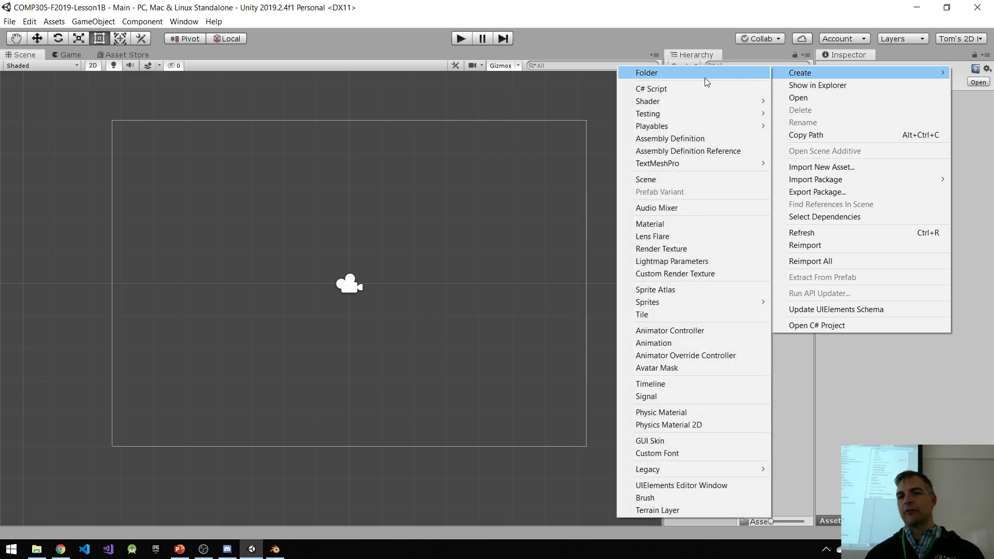
click(690, 74)
text(A)
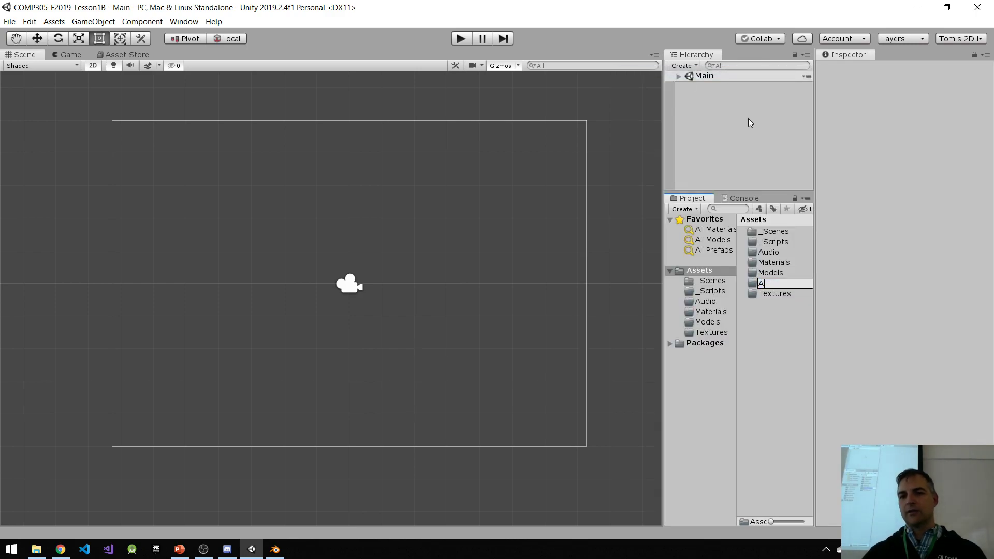
text(nimations)
key(Return)
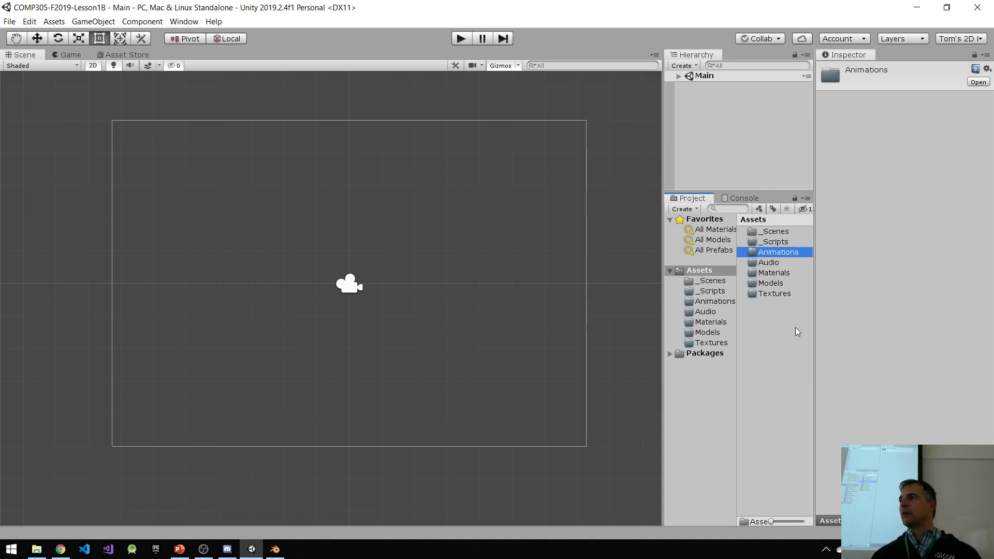
Step: Create a folder named Prefabs in Assets
right_click(759, 340)
mouse_move(812, 78)
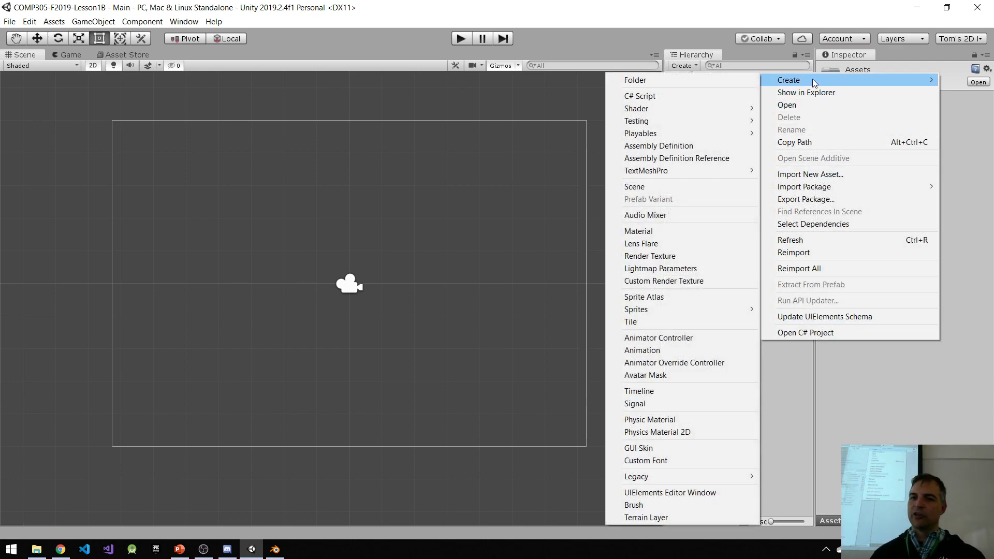
click(675, 80)
text(Prefabs)
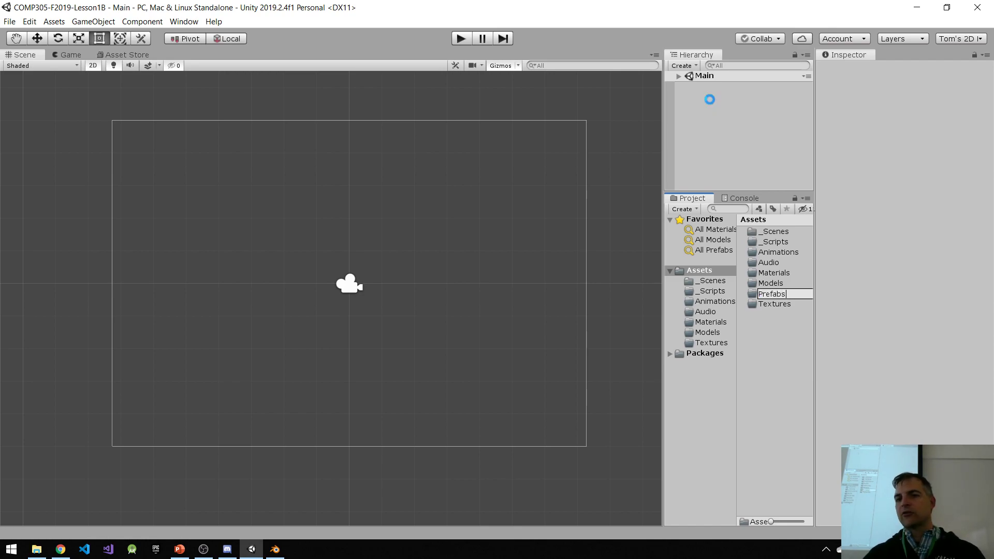
key(Return)
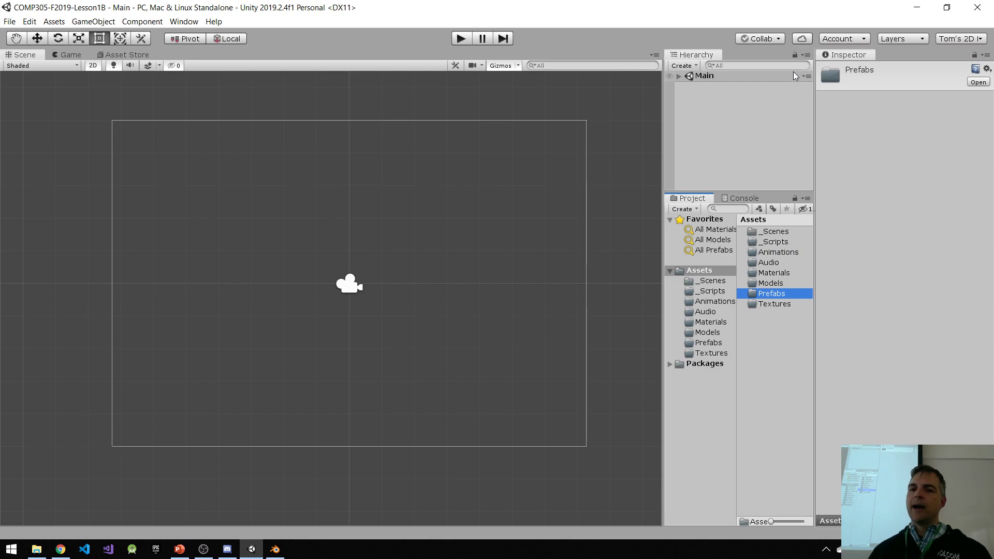
Step: Start Collaborate for the project and create a Unity Project ID under the personal organization
click(776, 39)
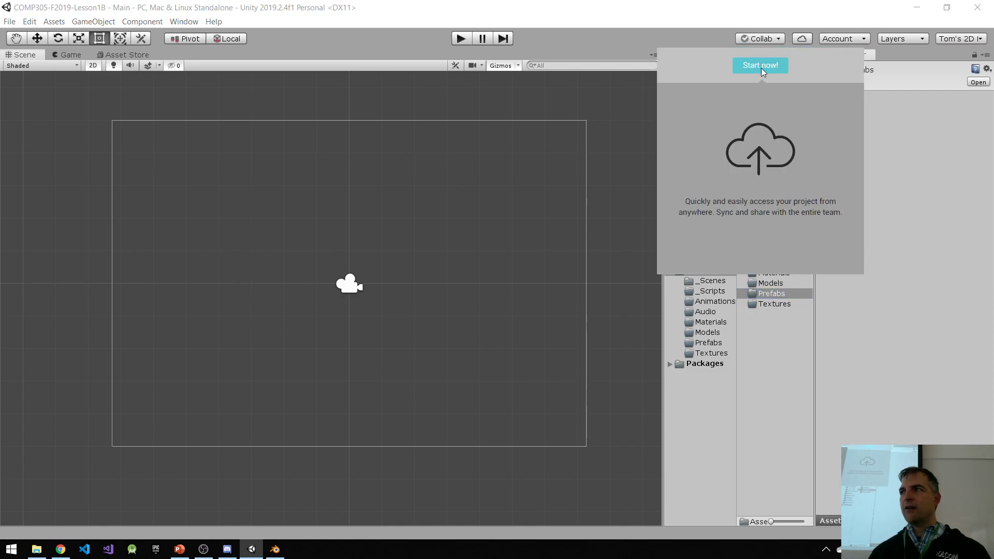
click(761, 67)
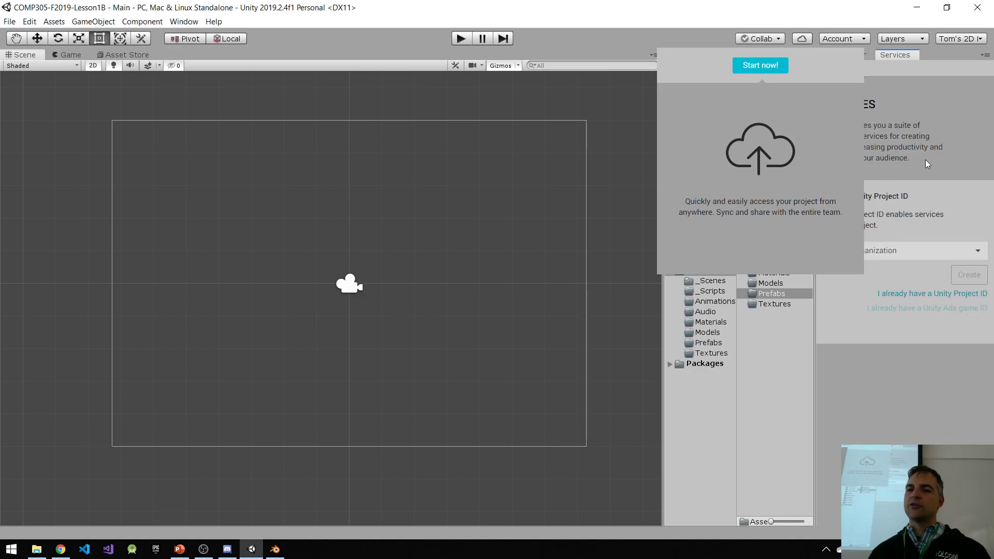
click(768, 67)
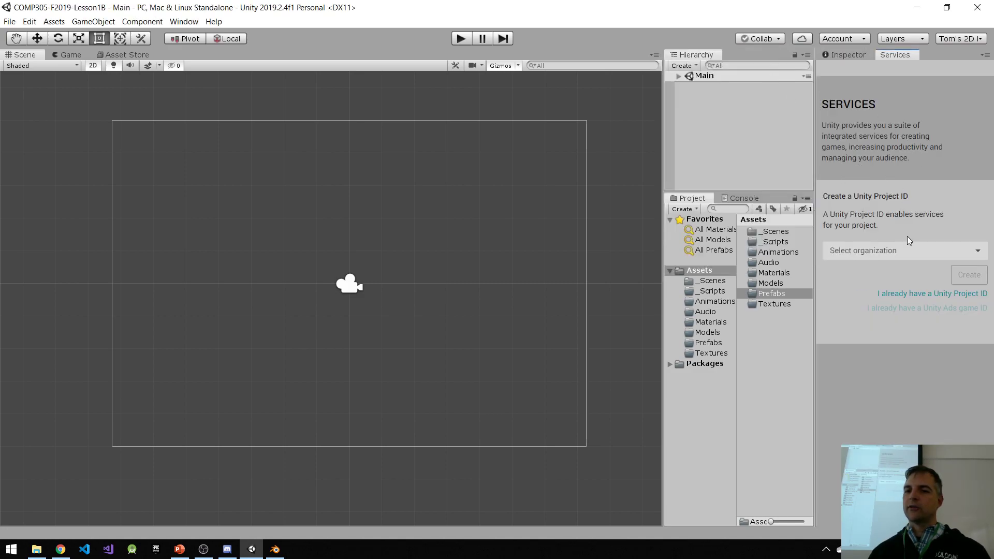
click(883, 255)
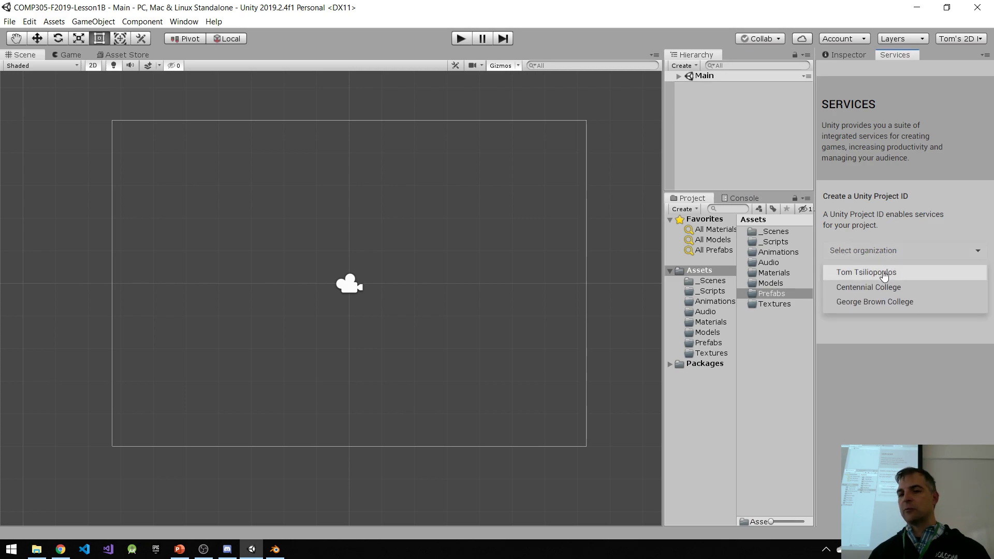
click(885, 273)
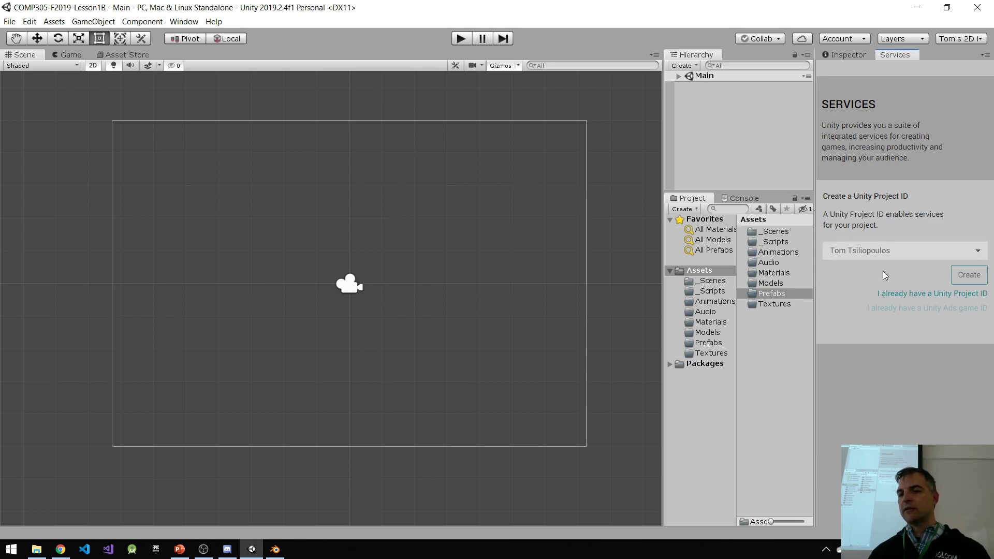
click(977, 279)
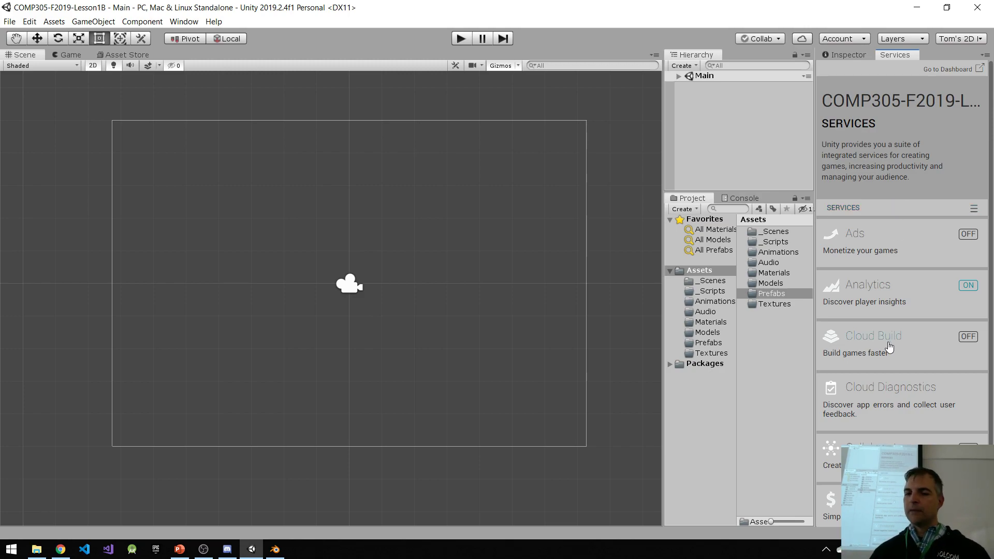
Step: Turn on the Collaborate service for the project
scroll(890, 332, down, 3)
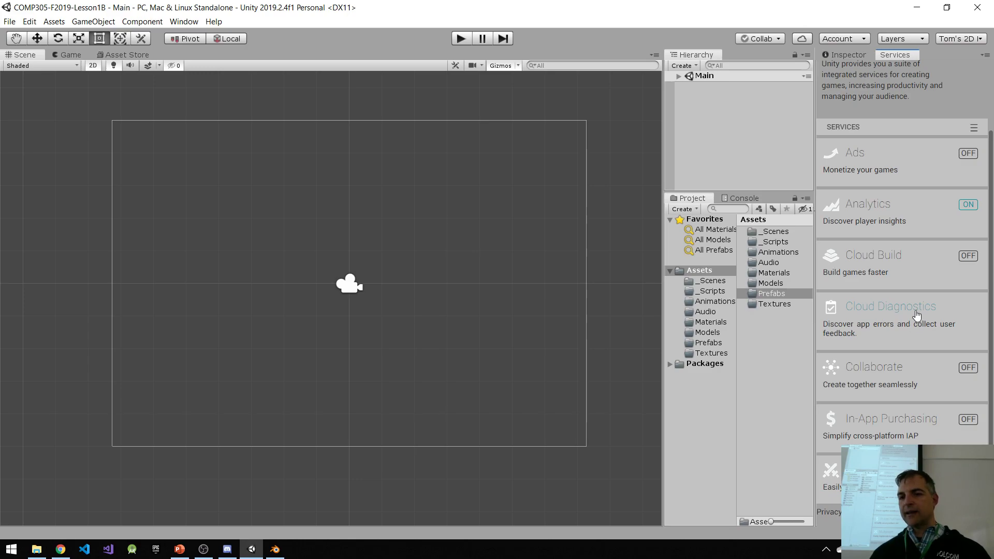
click(972, 367)
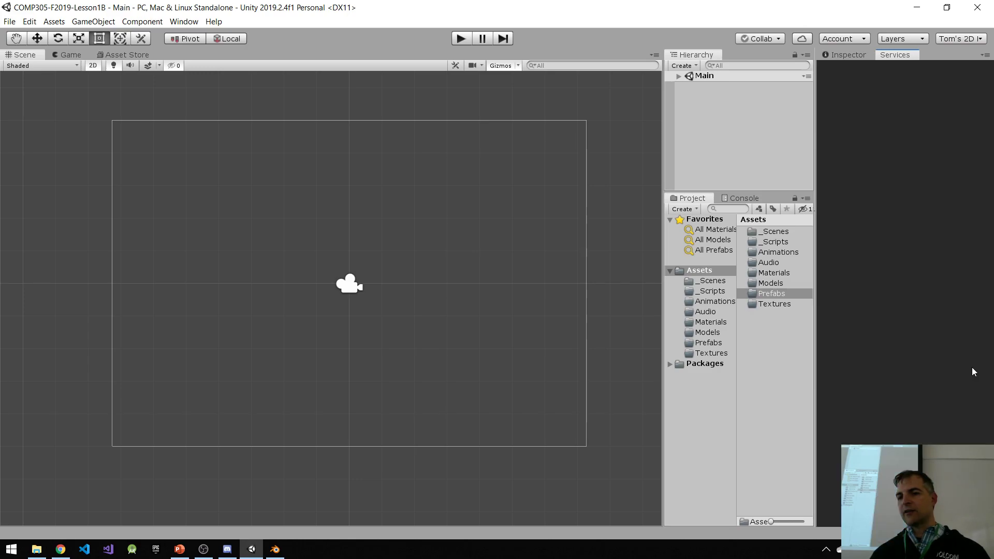
click(971, 118)
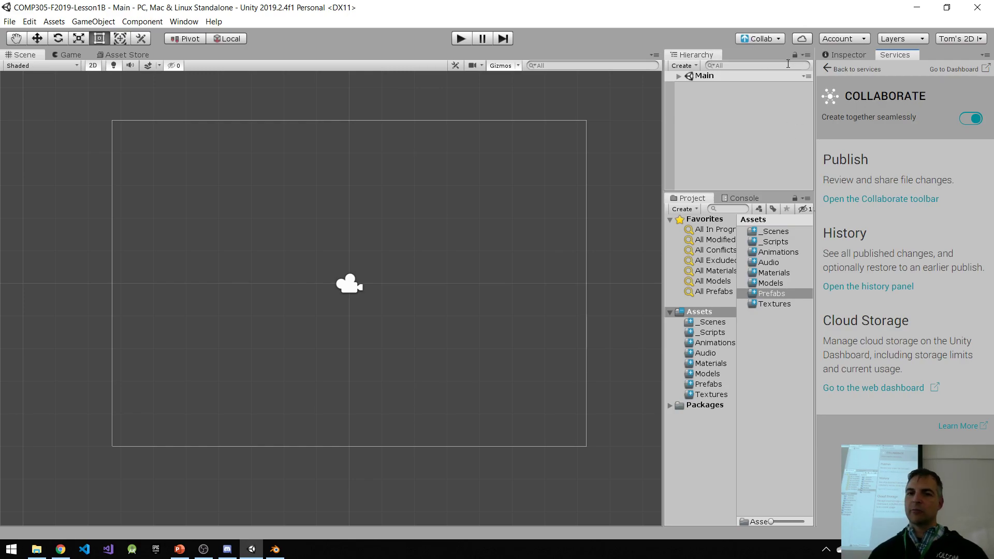
Step: Publish all project changes to Collaborate with the description "Initialized Collab"
click(778, 38)
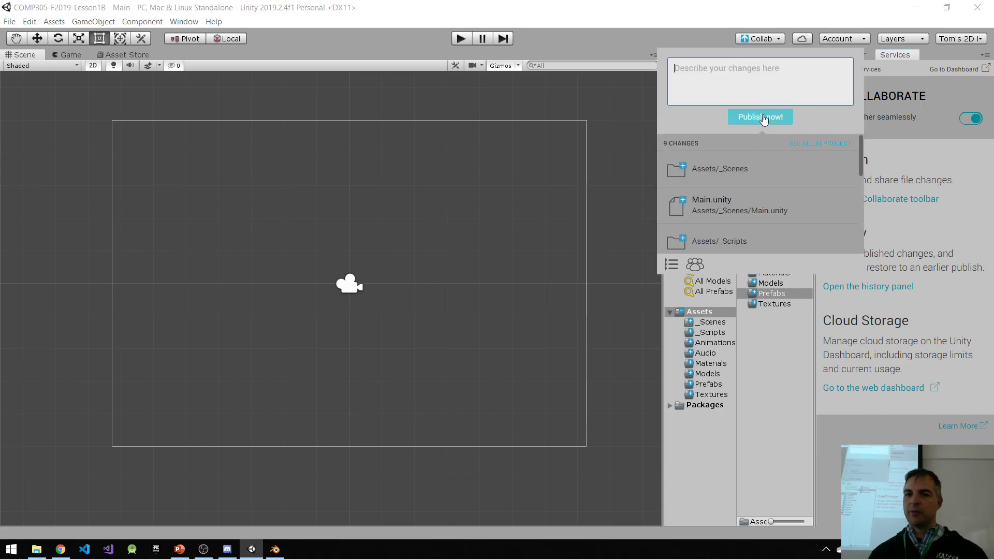
click(733, 87)
text(Ini)
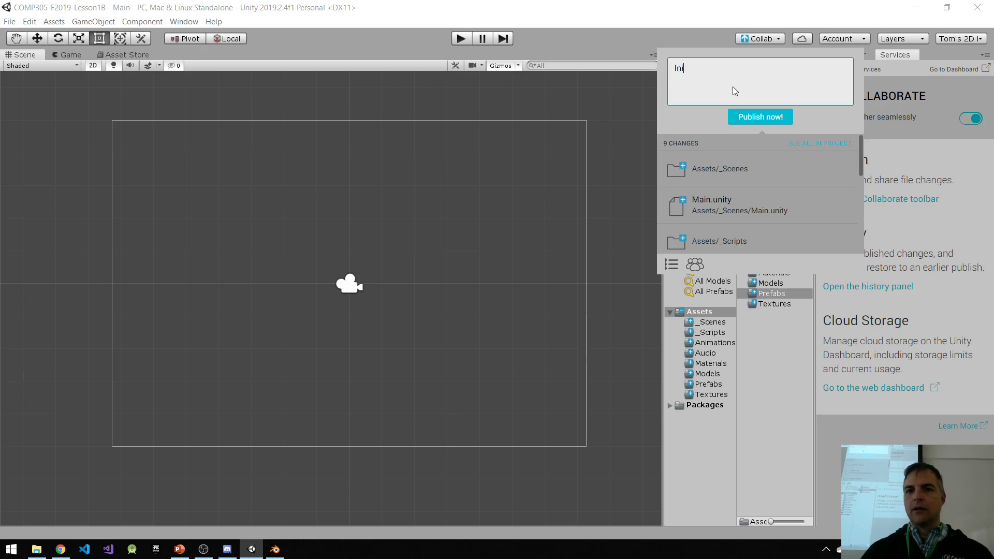
text(tialized Collab)
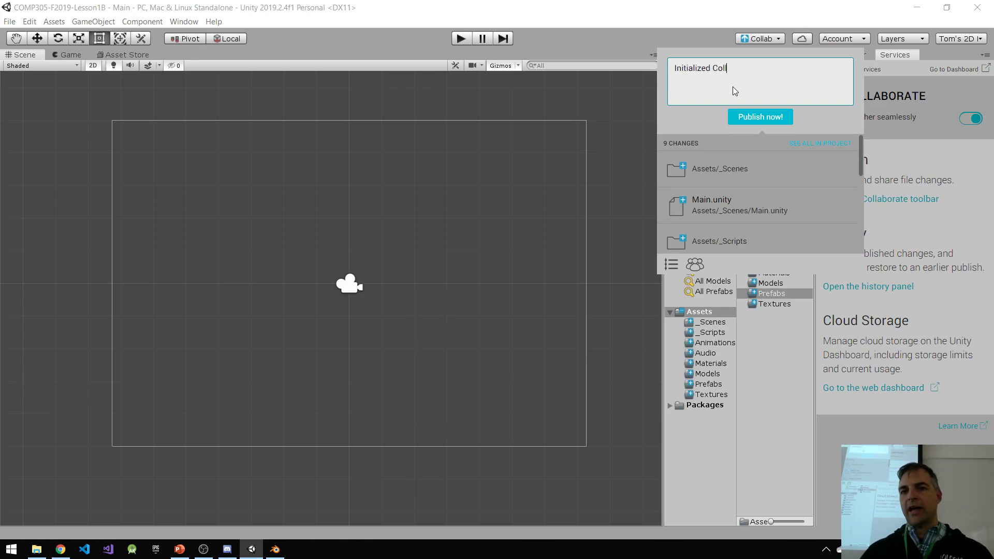
click(766, 117)
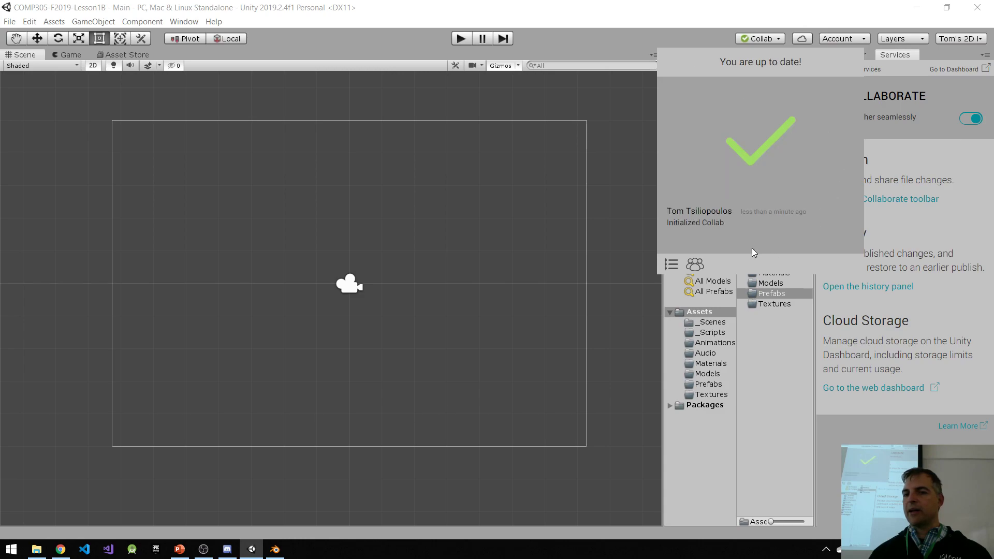
click(785, 369)
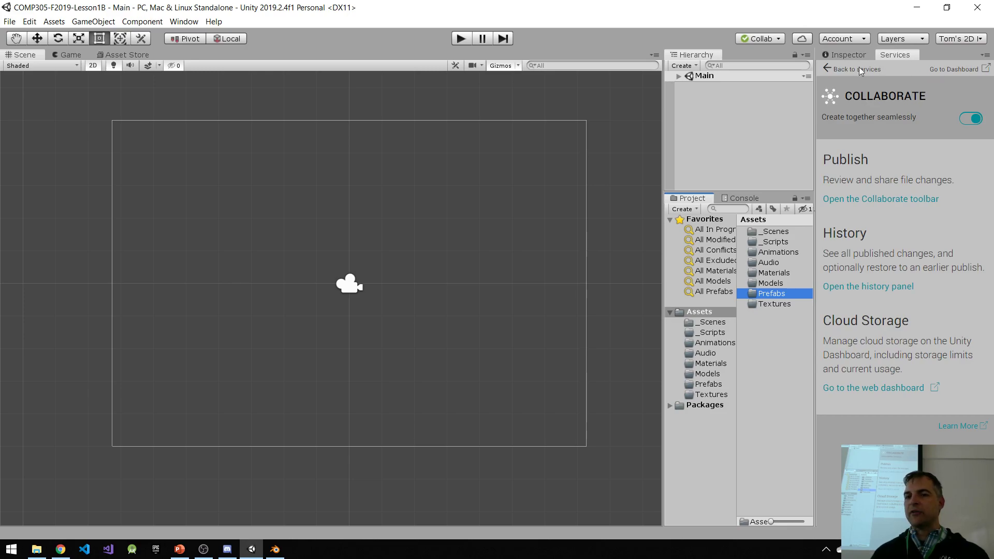
Step: Switch to the Unity Dashboard in the browser and examine the service overview of the COMP305-F2019-Lesson1B project
click(188, 24)
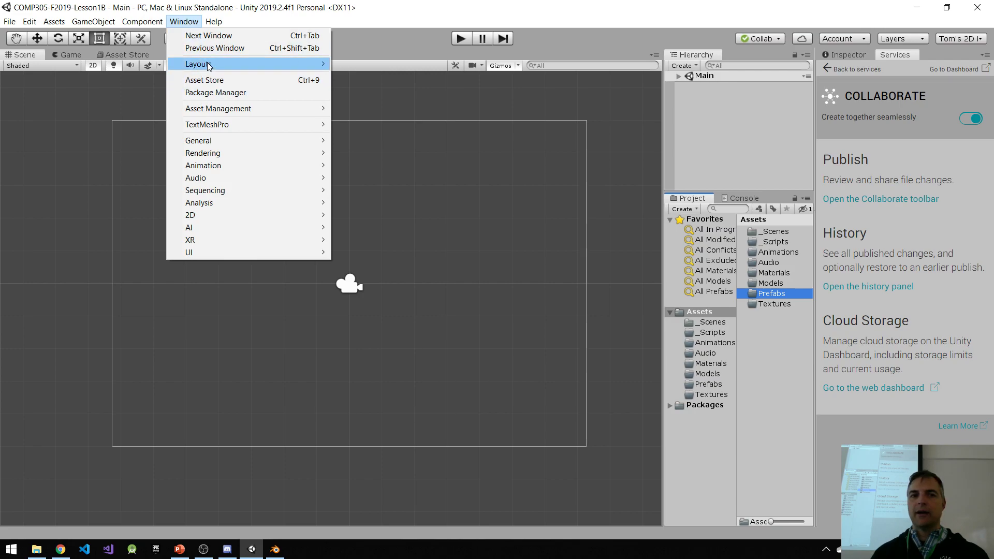
mouse_move(210, 141)
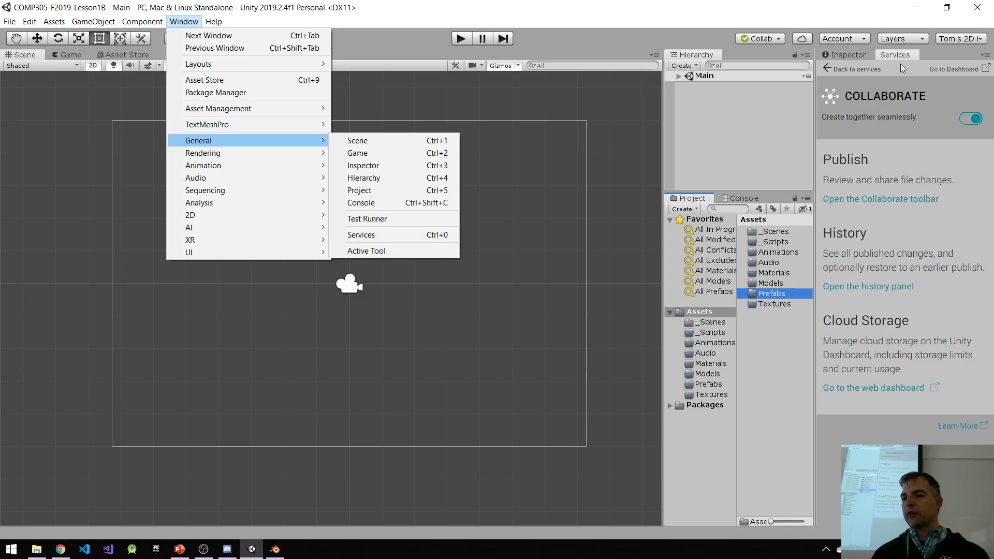
click(955, 70)
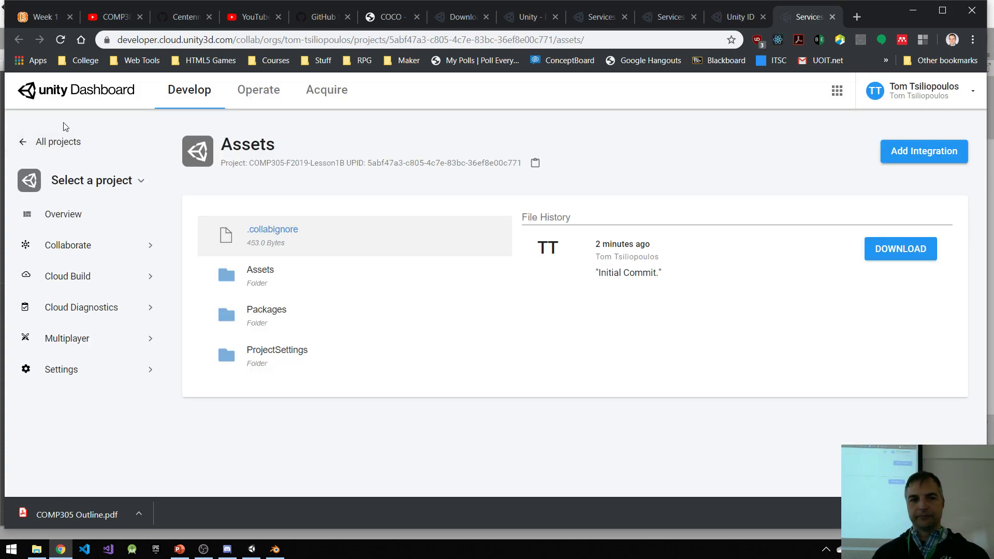
click(57, 142)
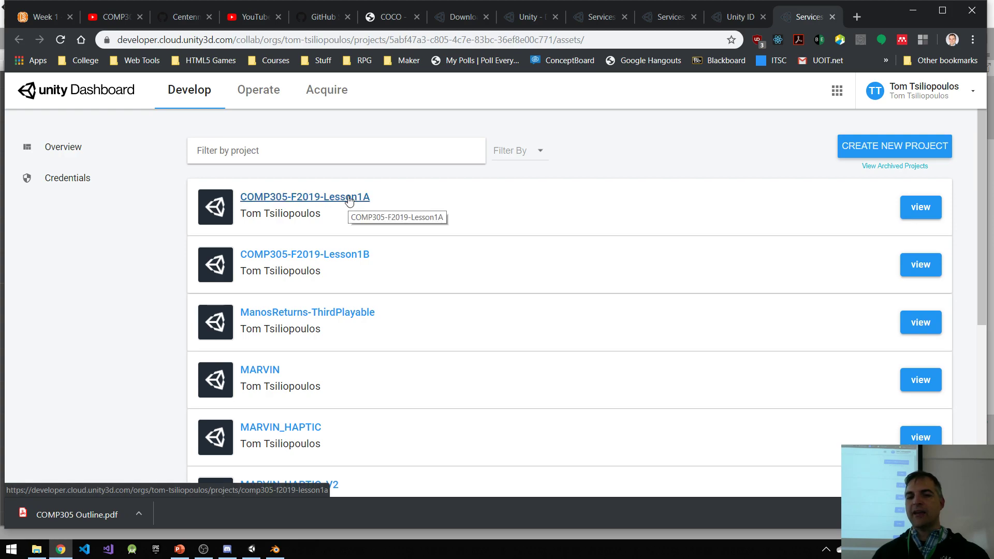
click(345, 260)
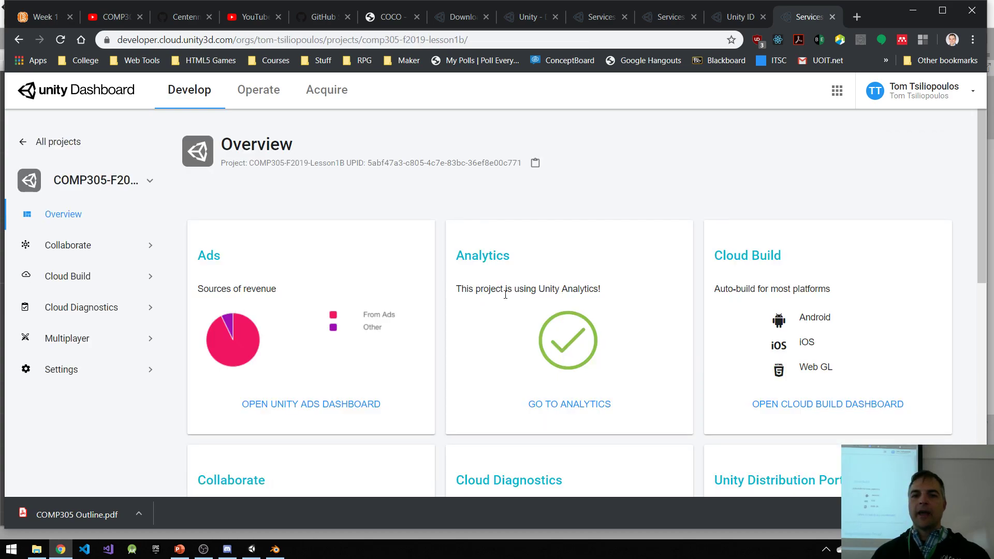
scroll(503, 291, down, 4)
scroll(549, 280, up, 3)
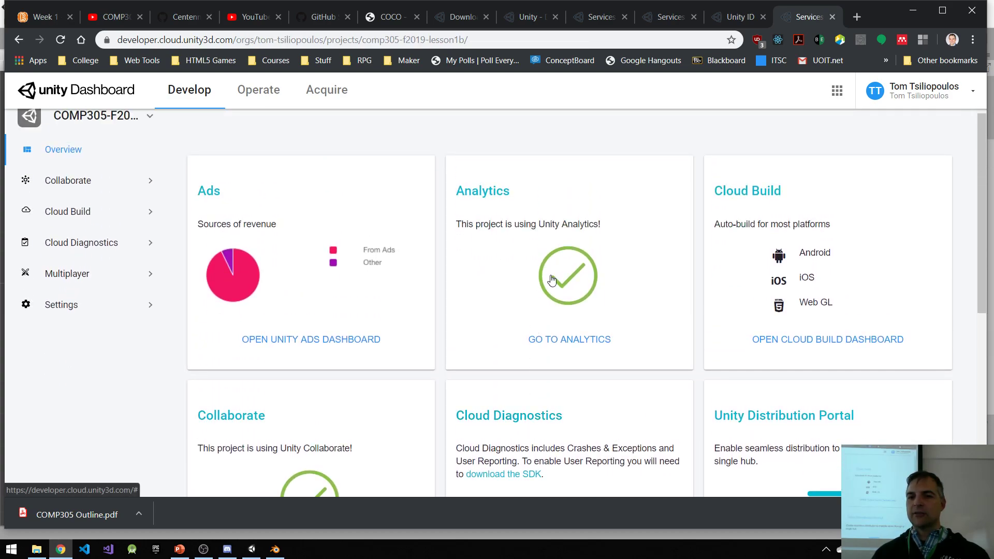
scroll(381, 281, down, 3)
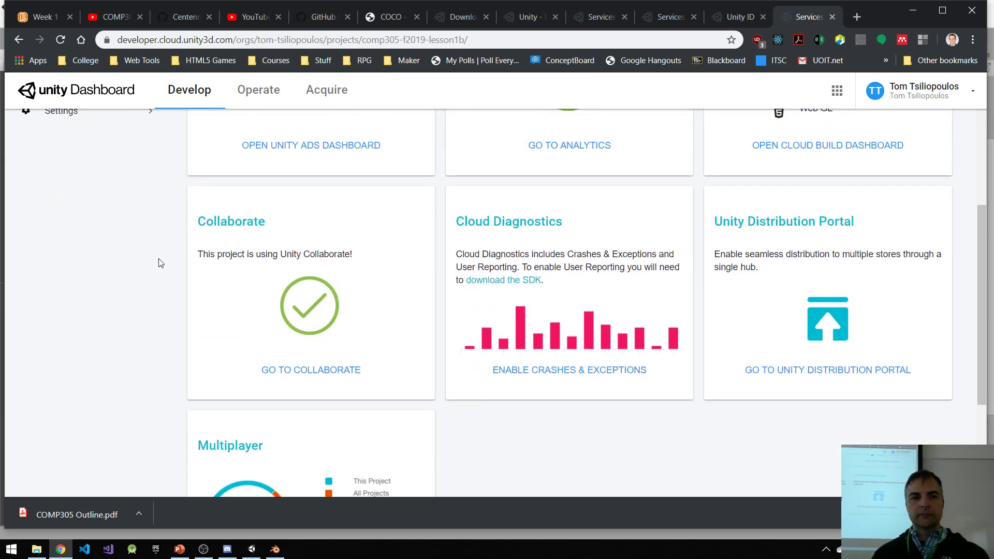
scroll(156, 264, up, 3)
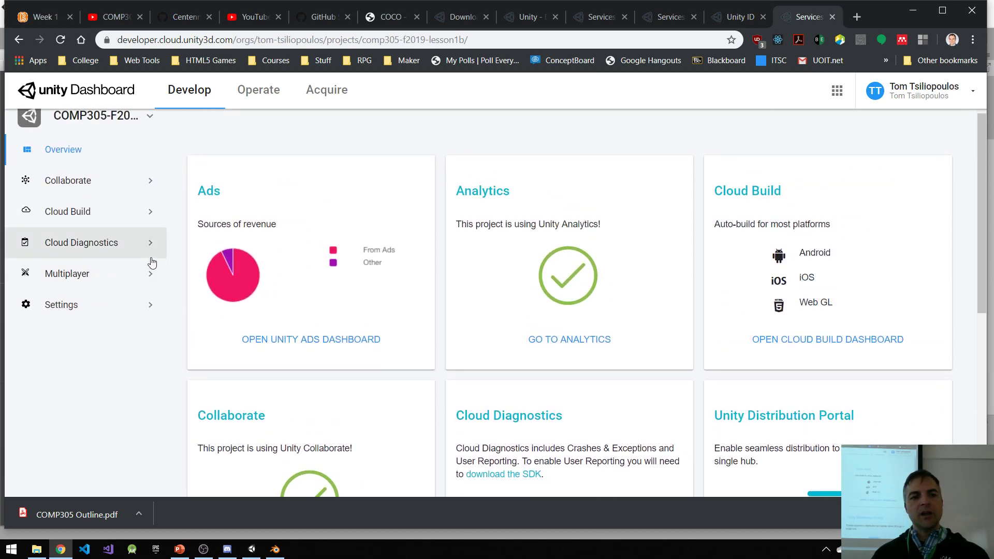
Step: Open the project's Users settings and review its members and the Owner, Manager and User access levels
click(58, 306)
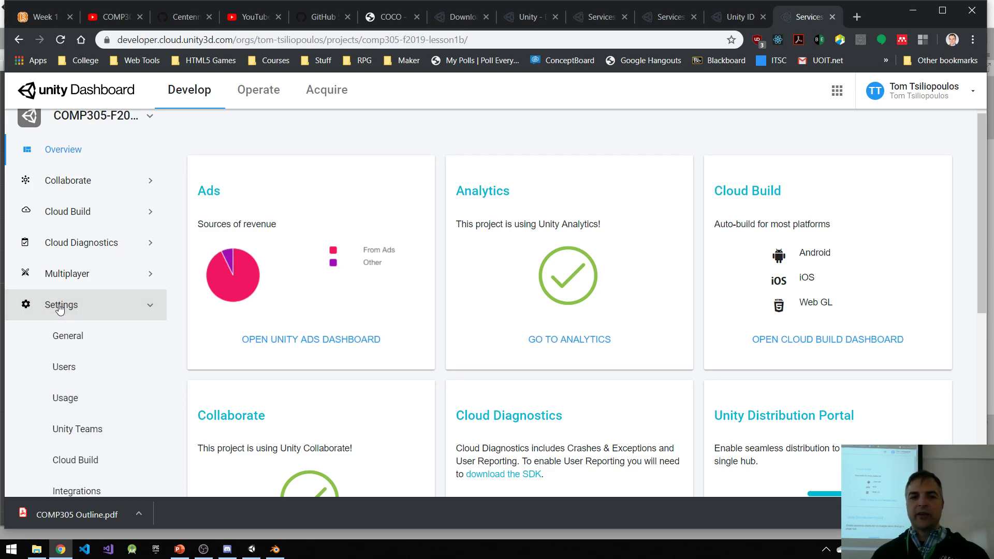
click(65, 368)
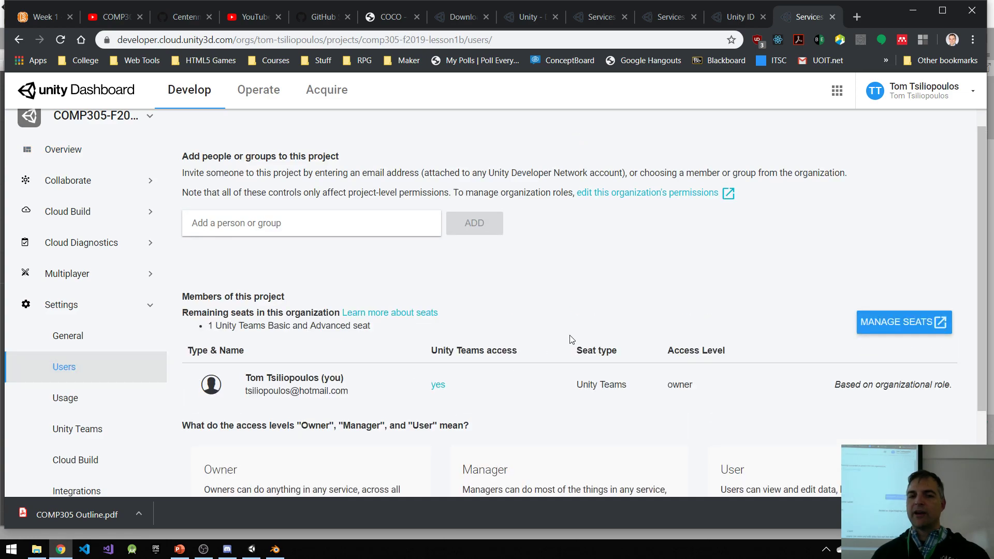
scroll(545, 334, down, 2)
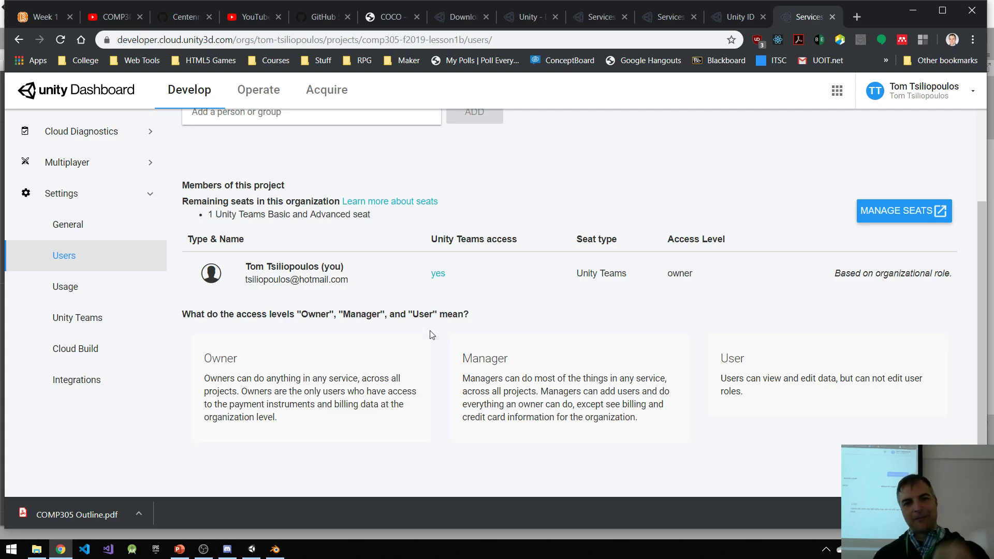
scroll(394, 252, up, 1)
click(329, 175)
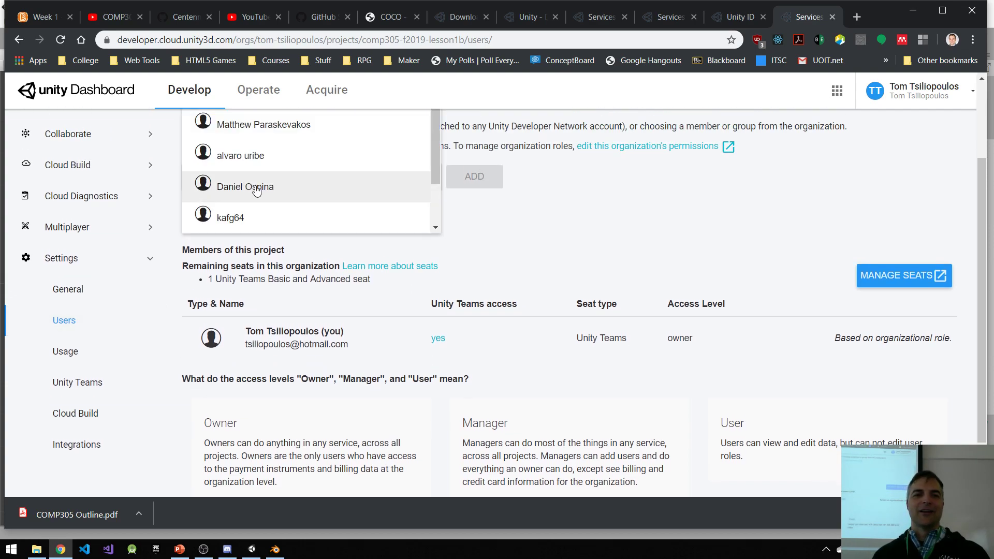
scroll(574, 195, up, 2)
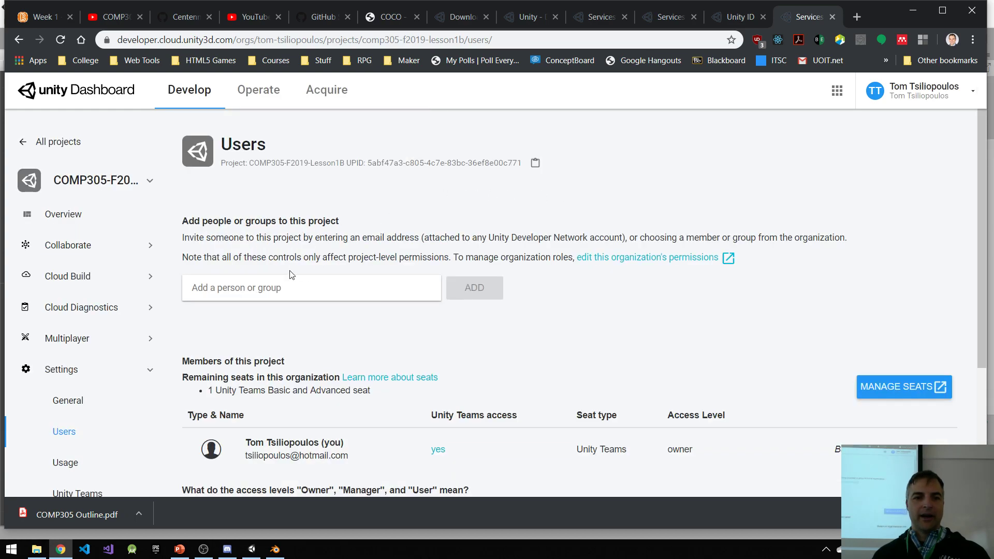
Step: Add a collaborator to the project by e-mail address with a Unity Teams Seat assigned, and return to the Unity editor
click(284, 288)
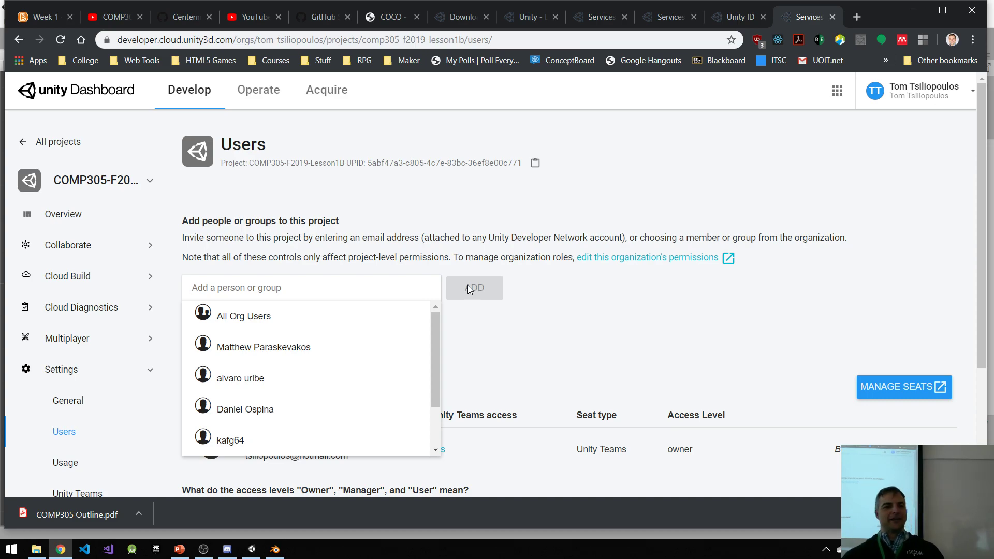
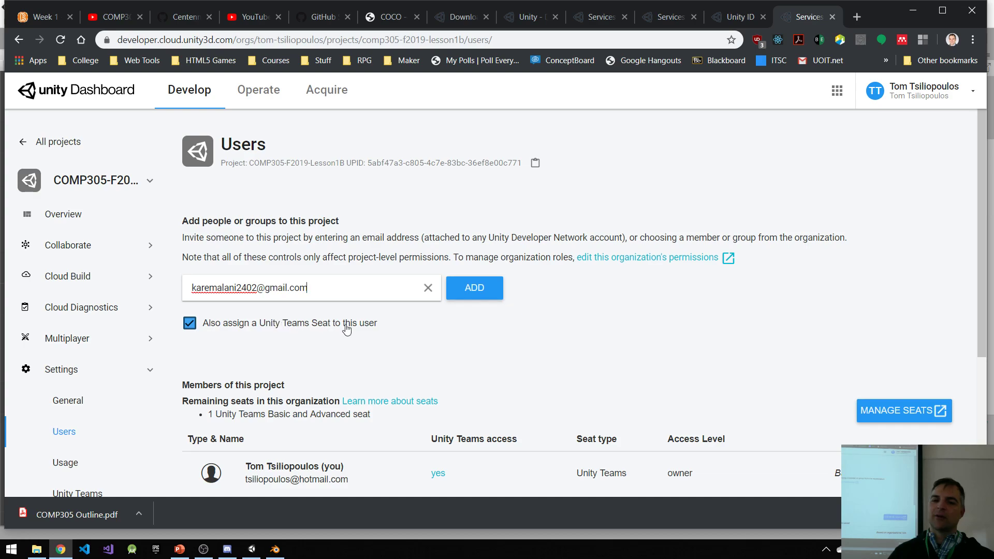
click(471, 290)
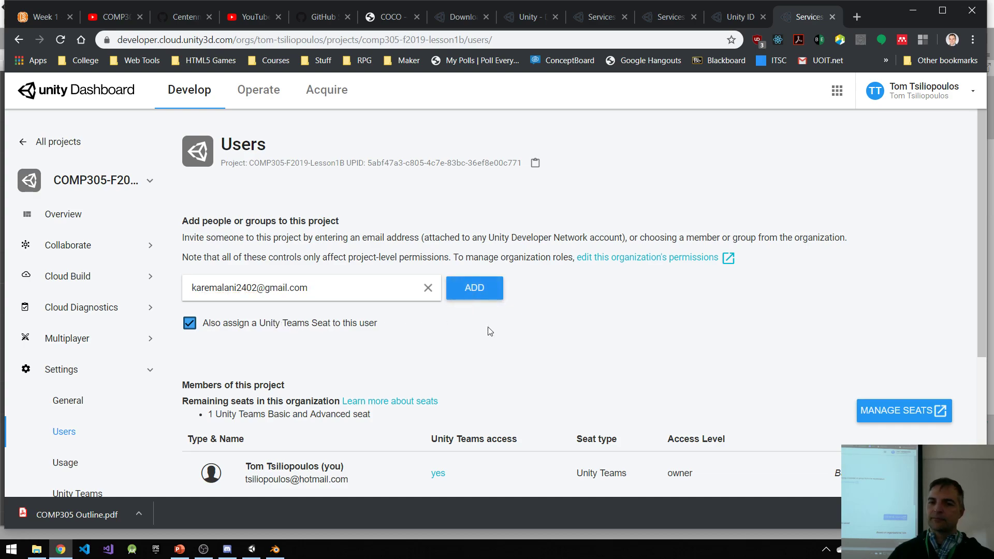
scroll(689, 380, down, 4)
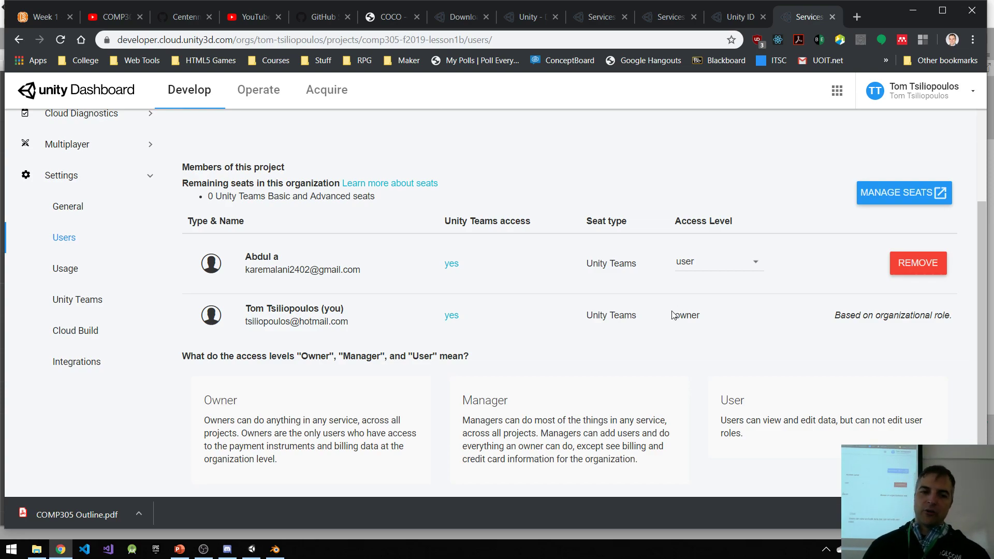
click(252, 549)
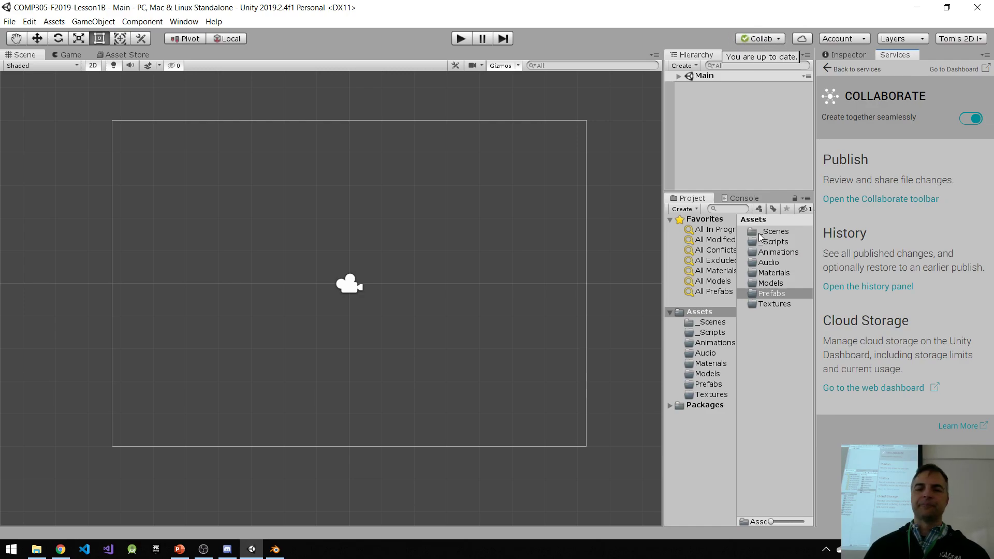
Step: Expand the Main scene in the hierarchy and add a 3D cube to it
click(683, 77)
click(679, 76)
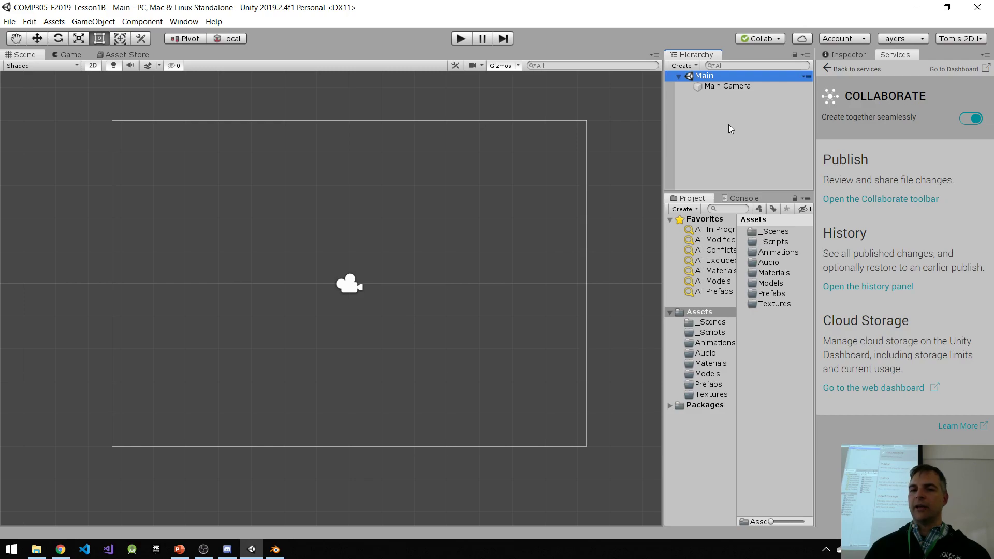
right_click(712, 112)
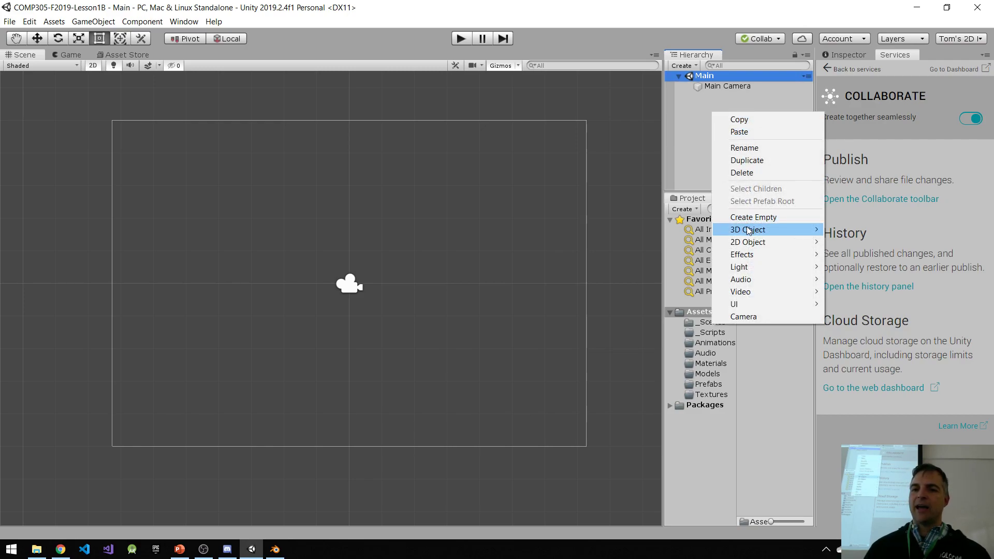
mouse_move(751, 229)
click(853, 229)
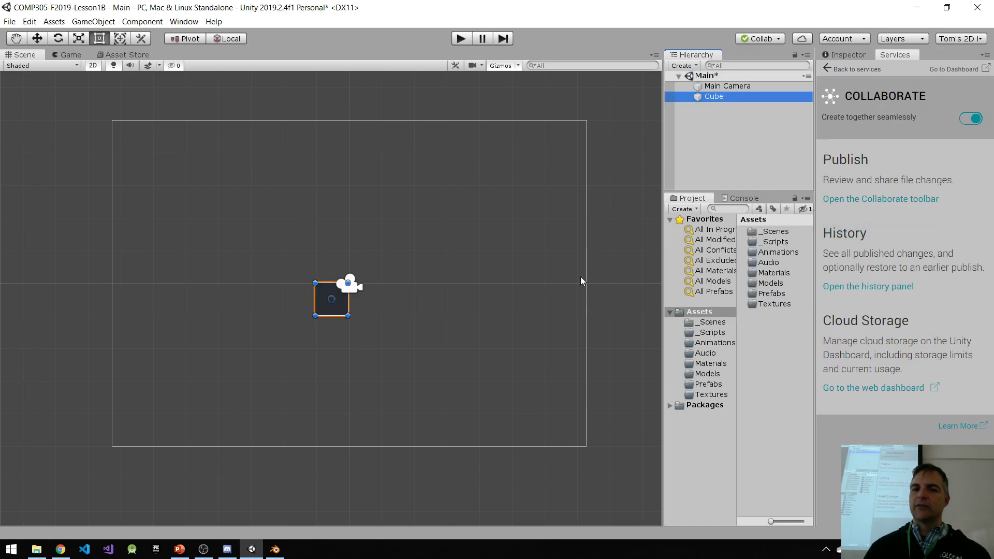
Step: Reset the cube's transform so its position is 0, 0, 0, and return the scene to the 2D view
middle_drag(409, 299, 399, 301)
click(93, 67)
key(w)
middle_drag(253, 324, 381, 326)
click(729, 87)
click(721, 98)
click(846, 55)
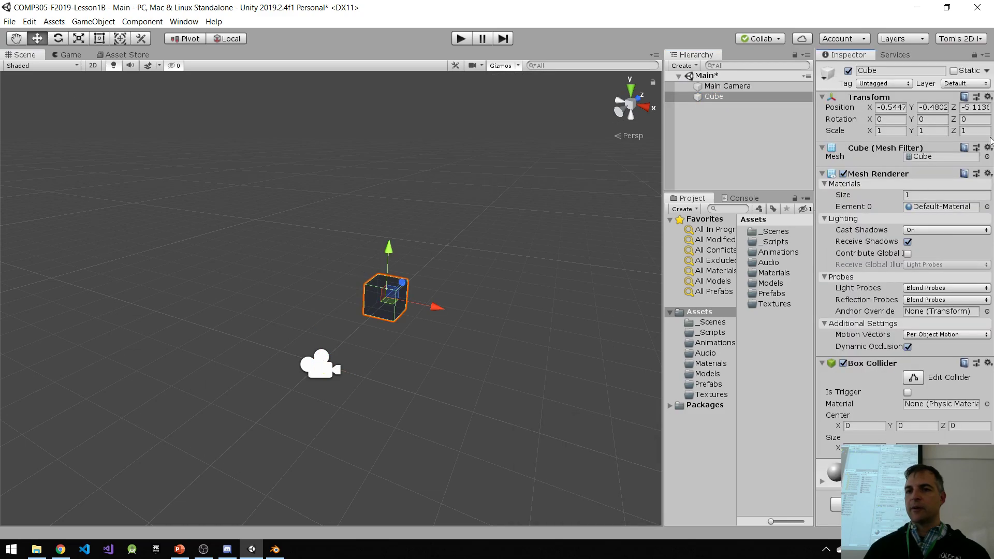
click(988, 97)
click(945, 109)
middle_drag(482, 301, 504, 249)
click(93, 66)
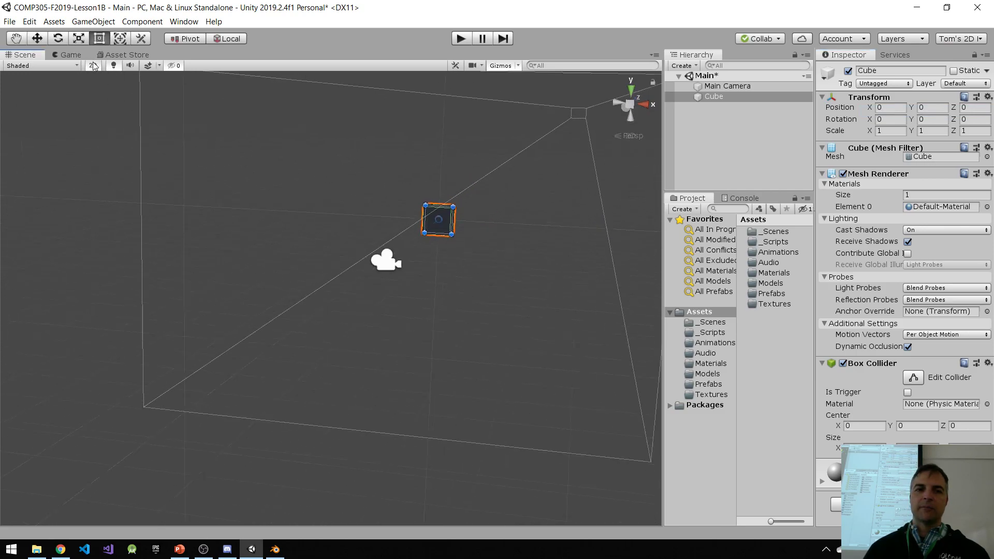
key(t)
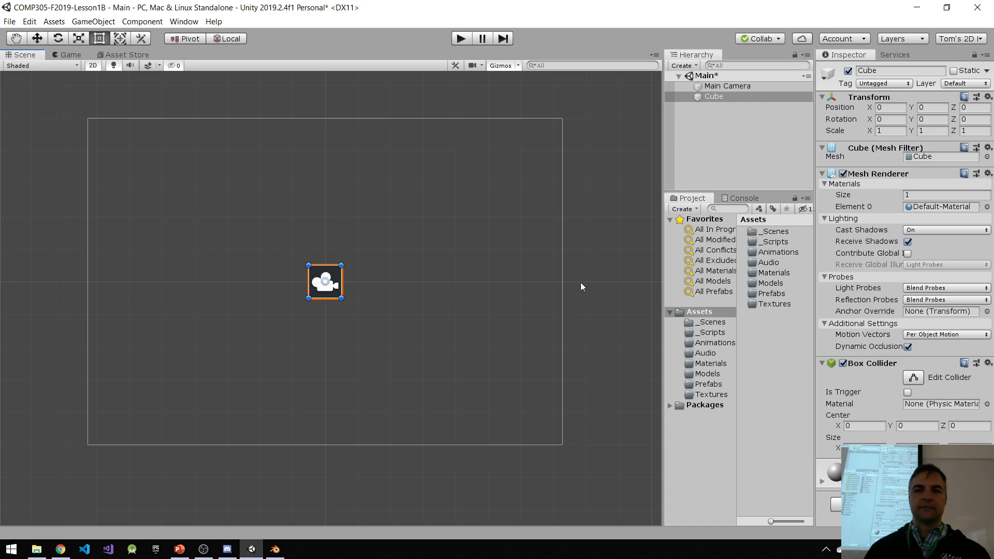
Step: Save the Main scene and publish the change to Collaborate with the description "added black cube"
click(725, 148)
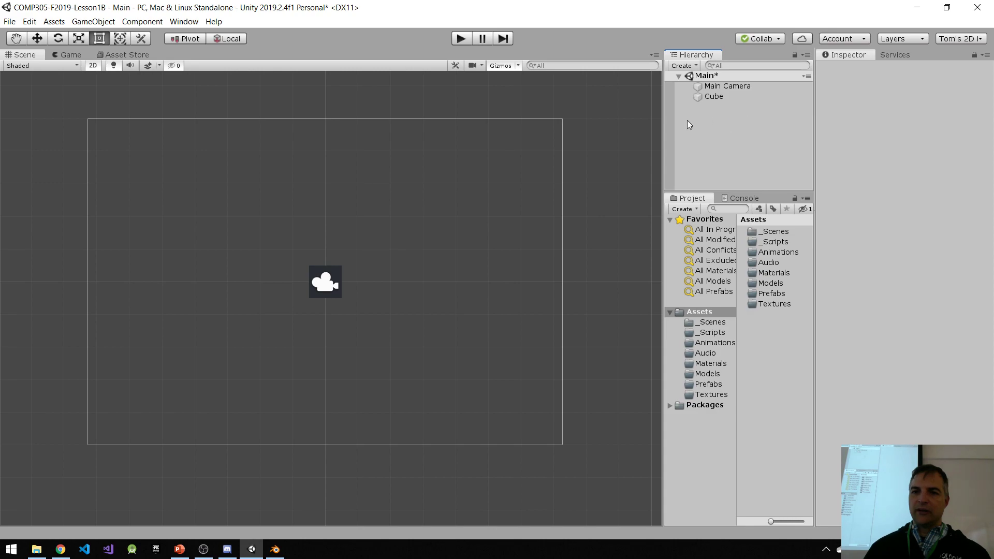
key(ctrl+s)
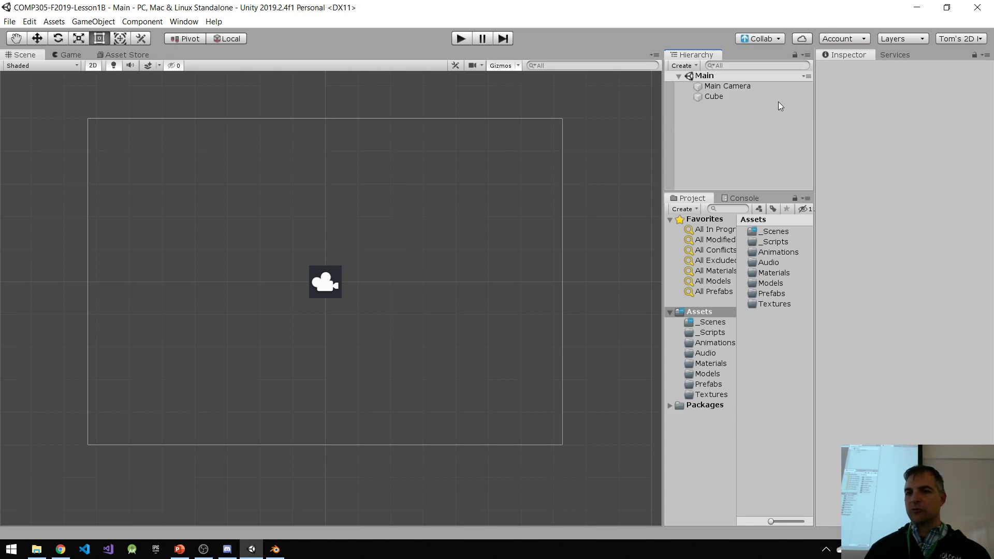
click(716, 98)
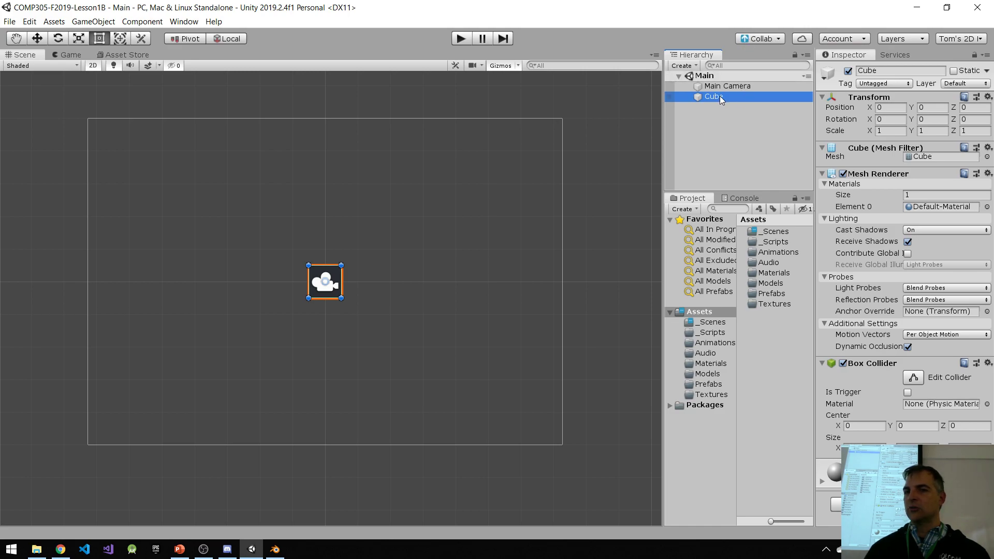
click(763, 38)
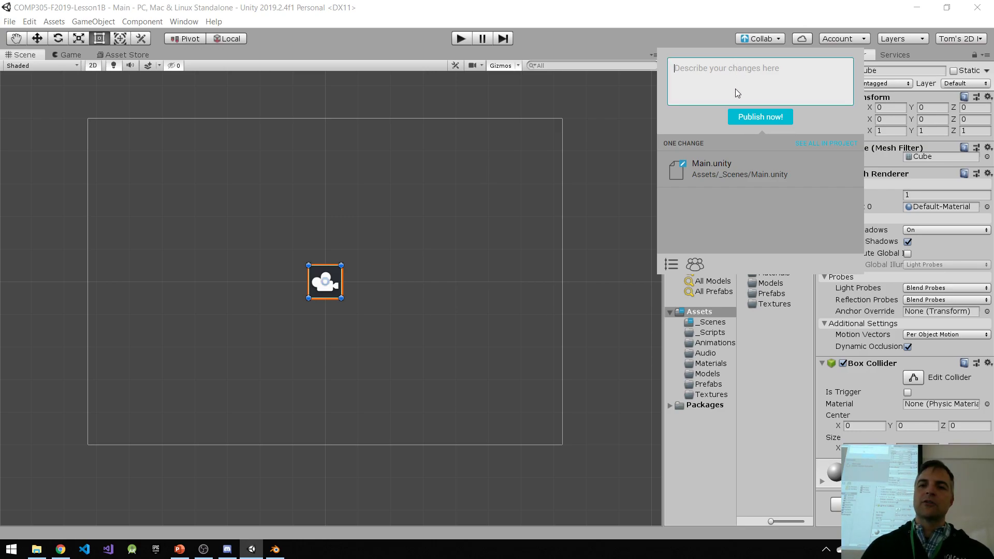
text(added bla)
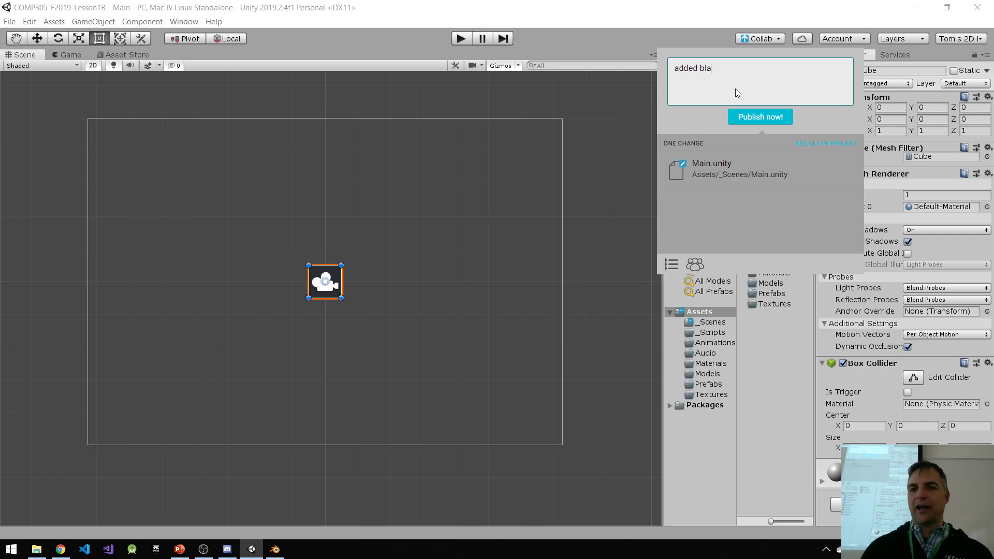
text(ck cube)
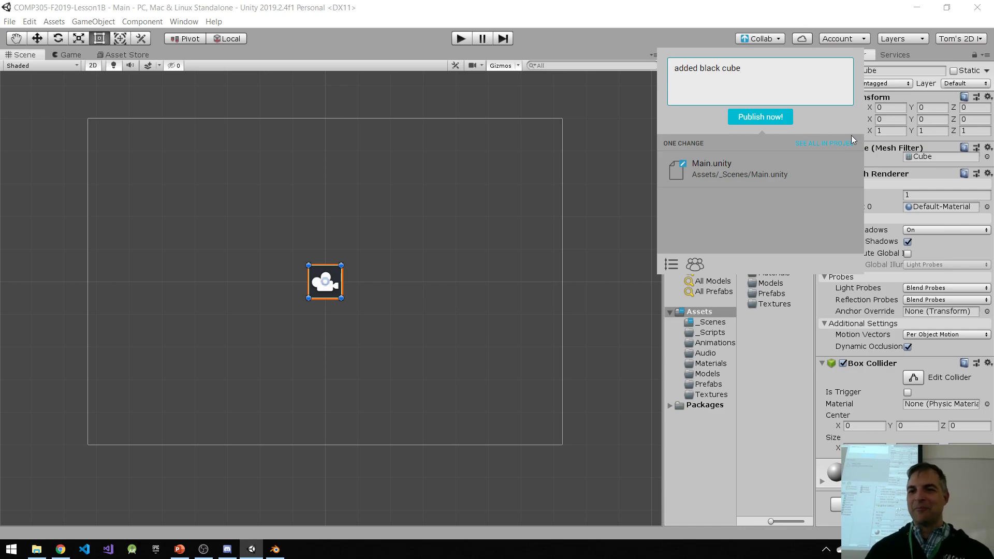
click(768, 119)
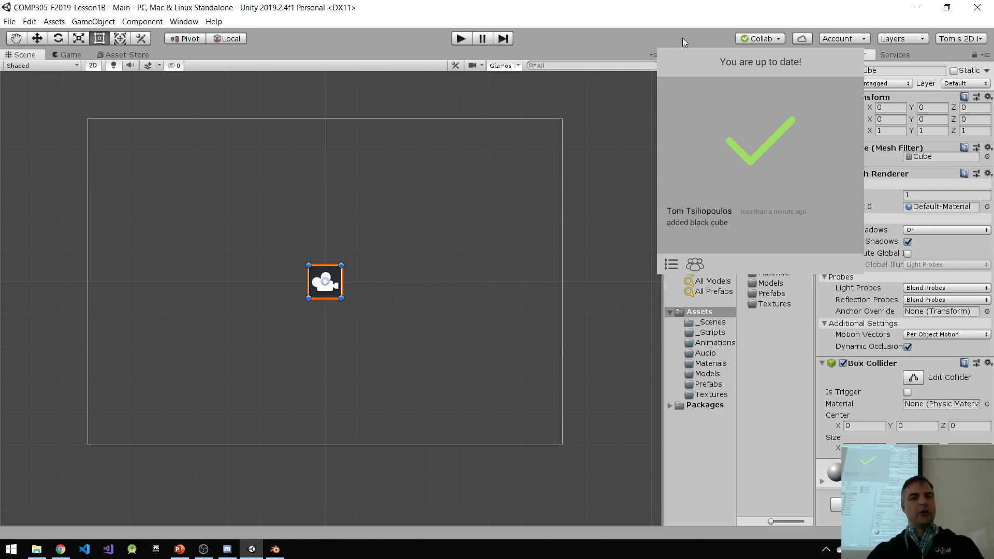
click(785, 353)
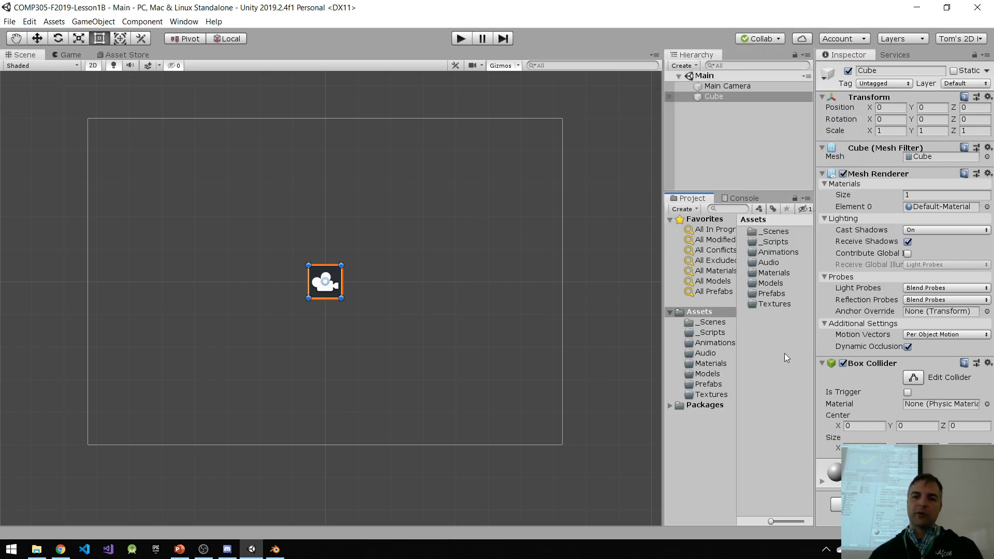
Step: Open the Collab history and examine the asset changes of the "Initialized Collab" commit
double_click(781, 233)
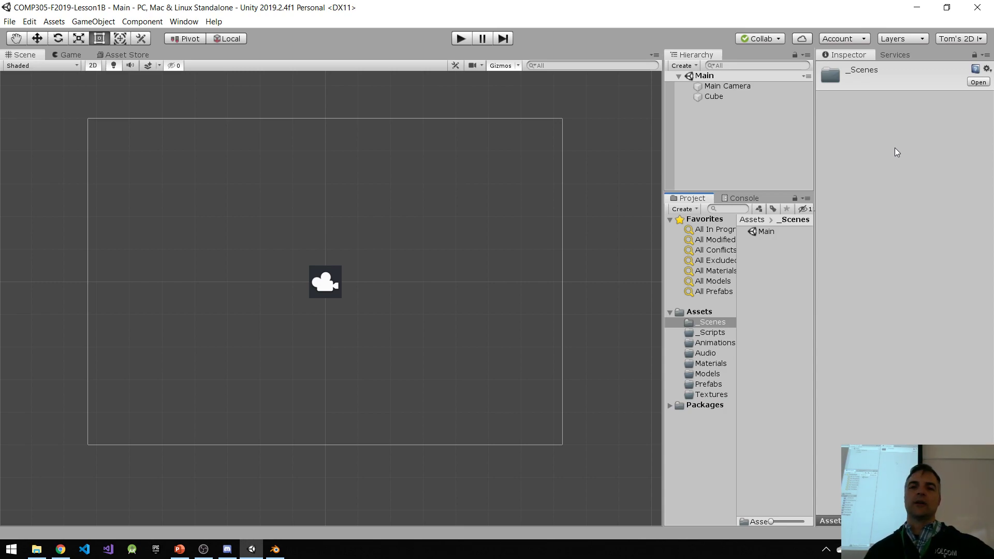
click(777, 39)
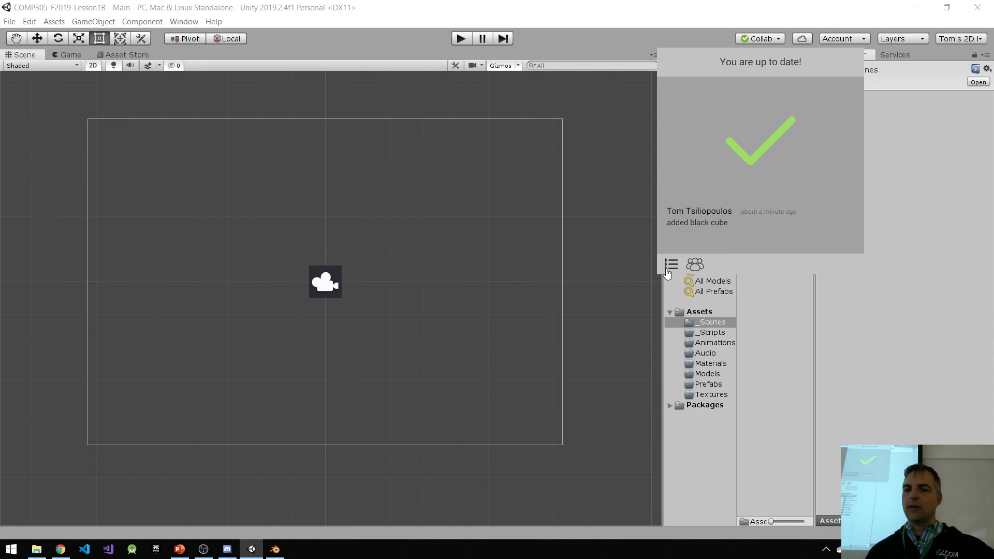
click(694, 265)
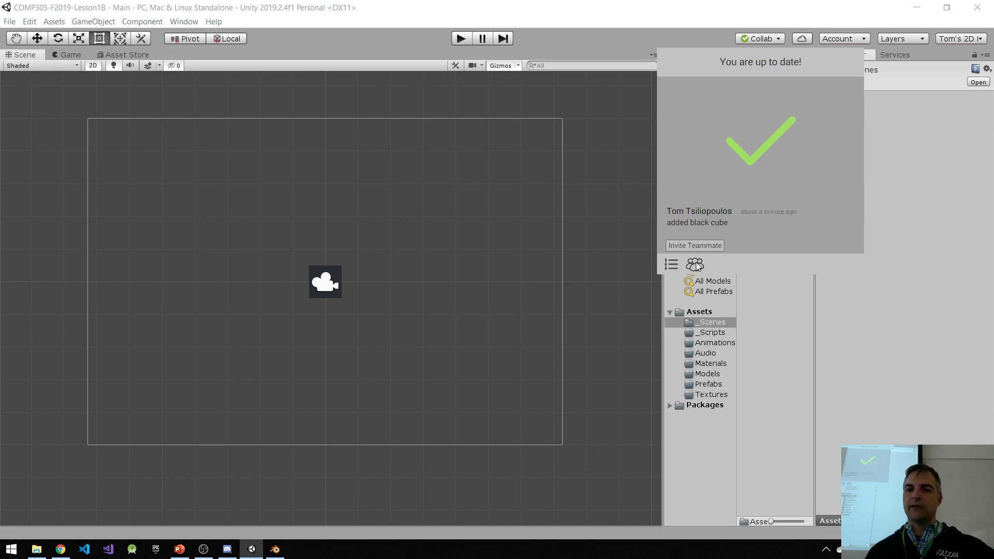
click(672, 266)
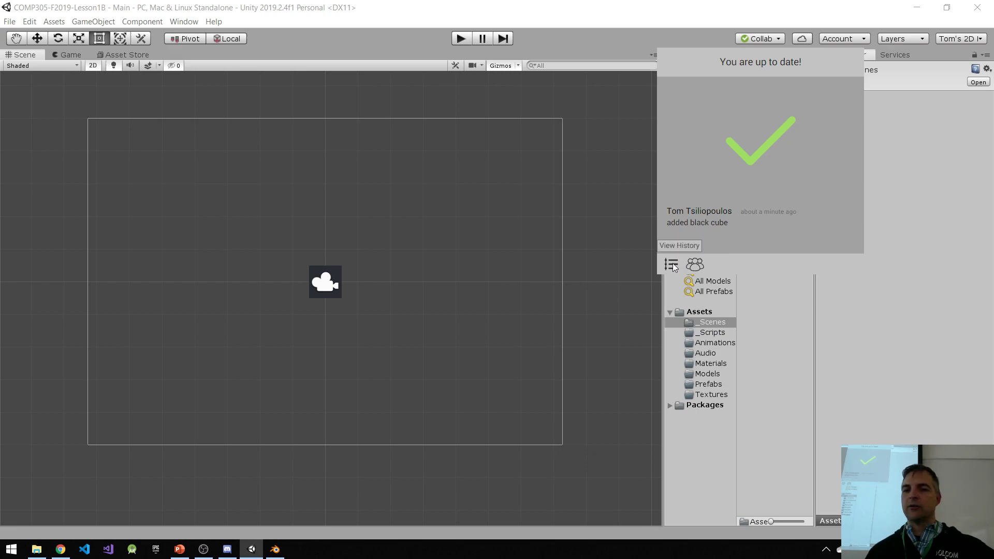
click(679, 246)
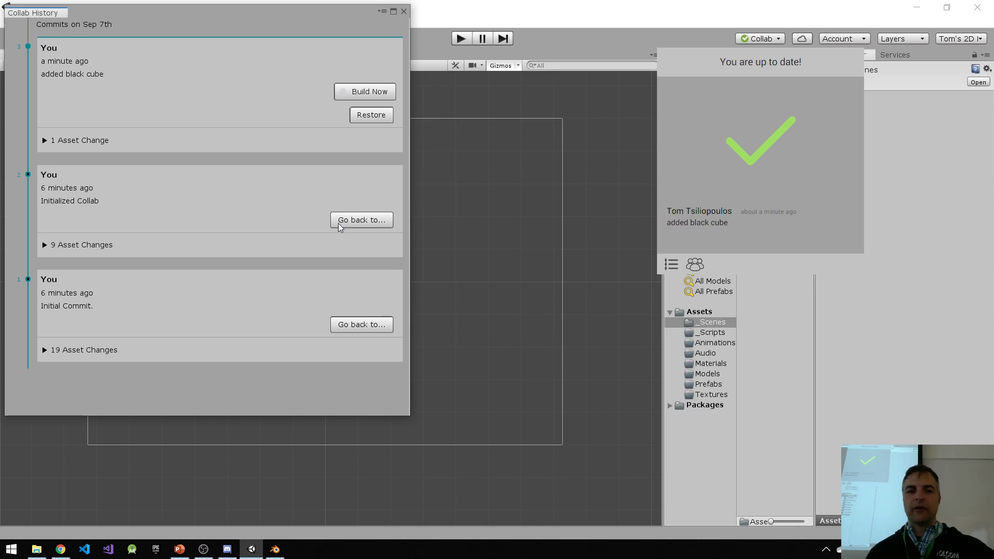
click(45, 247)
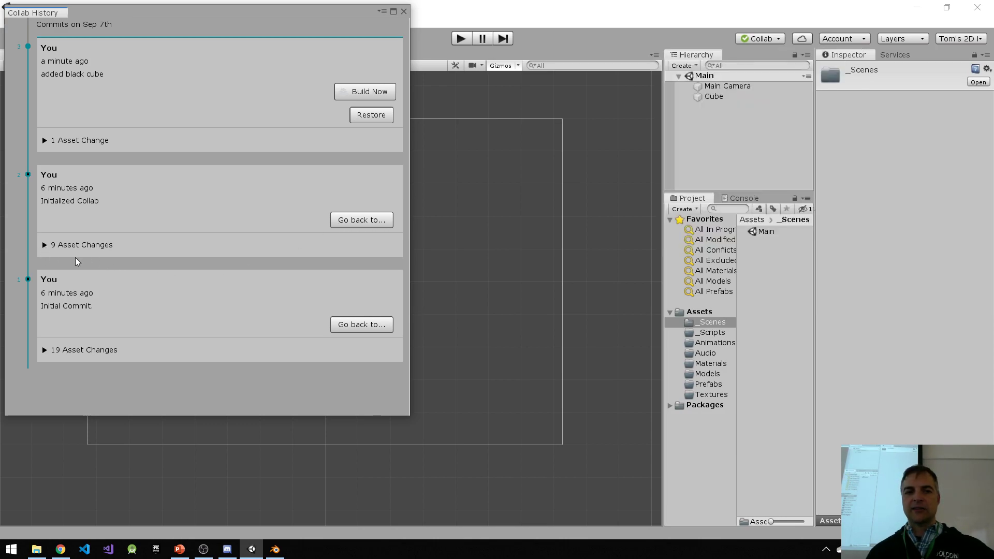
click(44, 246)
scroll(166, 254, down, 3)
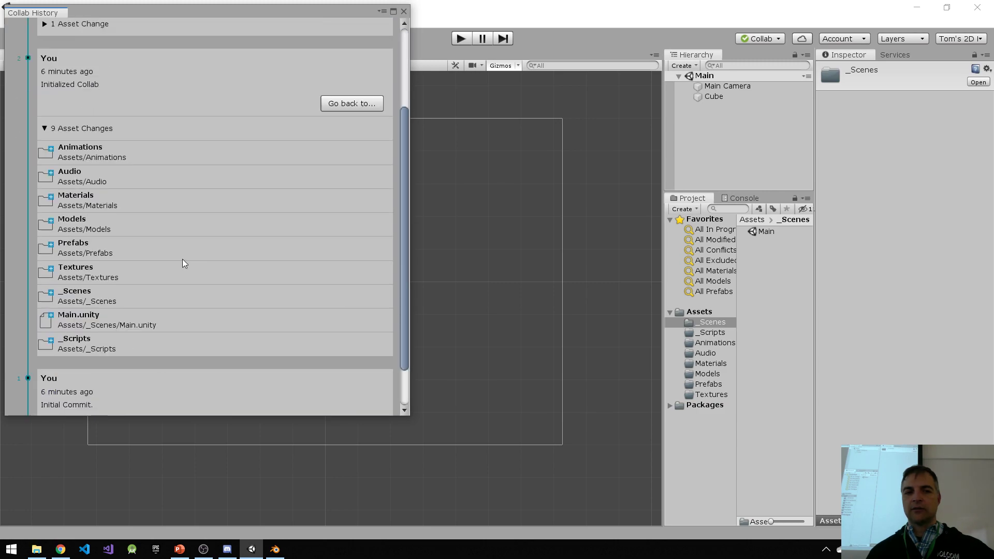
scroll(228, 246, up, 3)
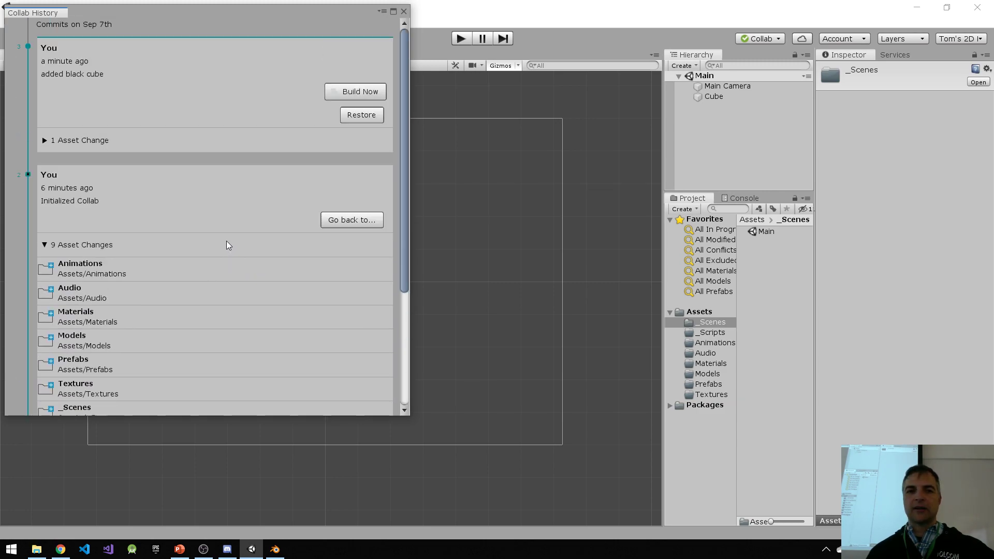
click(403, 11)
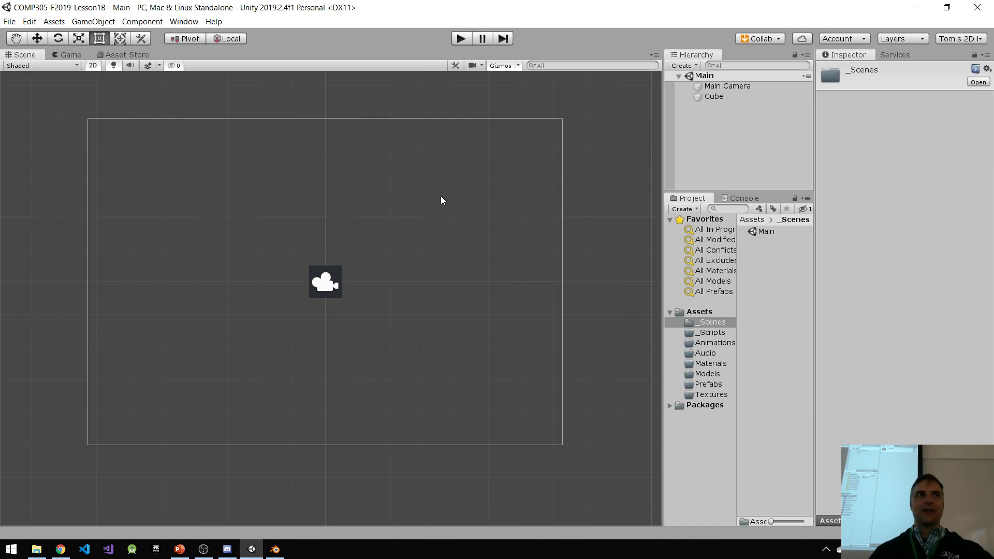
Step: Update the project to the teammate's revision "black square is a rectangle", reload the Main scene and expand it in the hierarchy
click(774, 40)
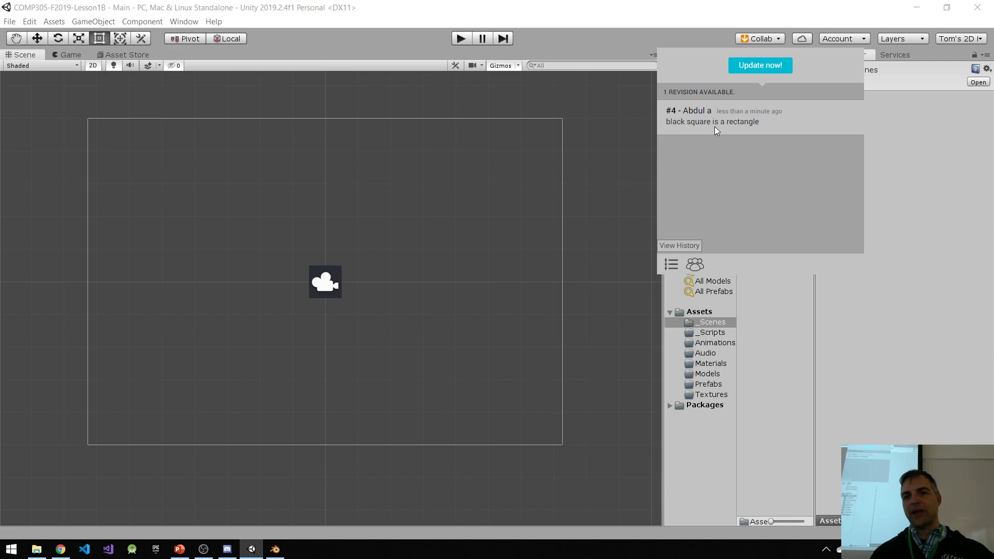
click(773, 68)
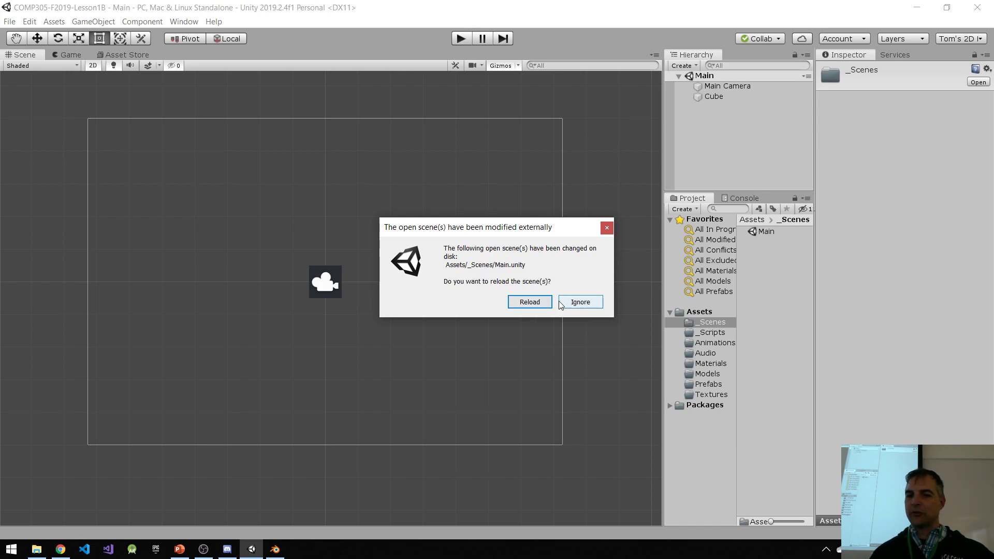
click(530, 301)
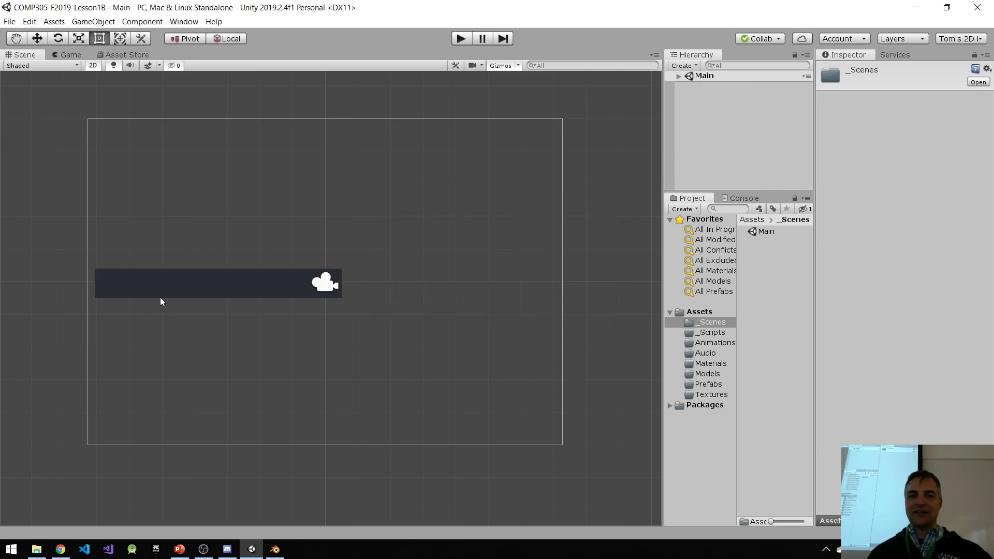
middle_drag(356, 317, 400, 329)
click(95, 67)
click(94, 65)
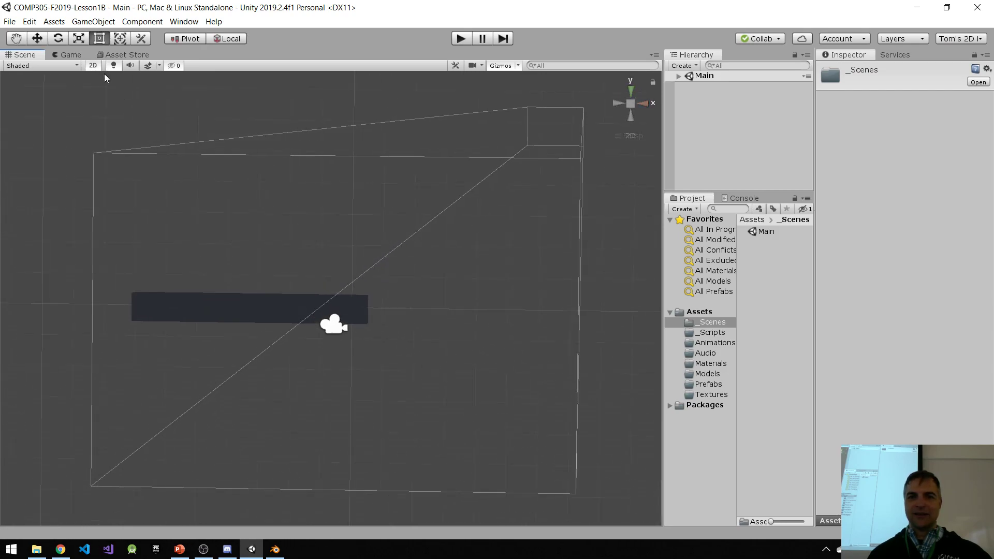
middle_drag(400, 294, 462, 279)
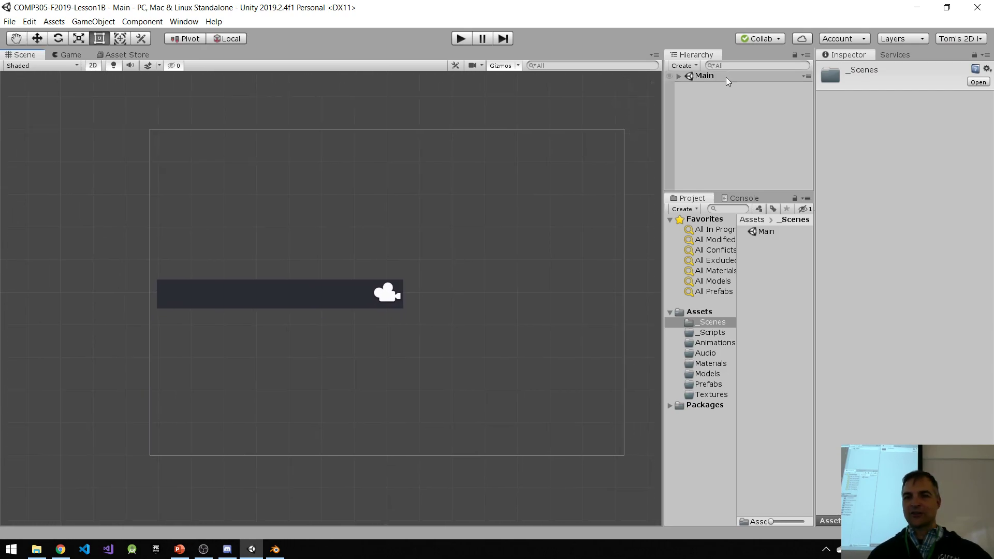
click(679, 77)
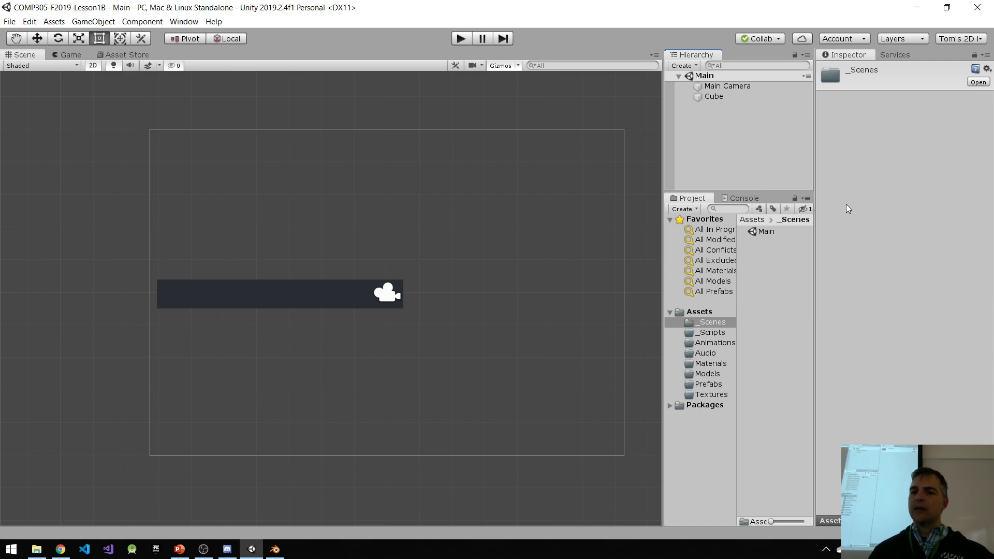
Step: Go back to the "added black cube" revision from the Collab history, reloading the scene, and publish the restored Main.unity without a description
click(781, 39)
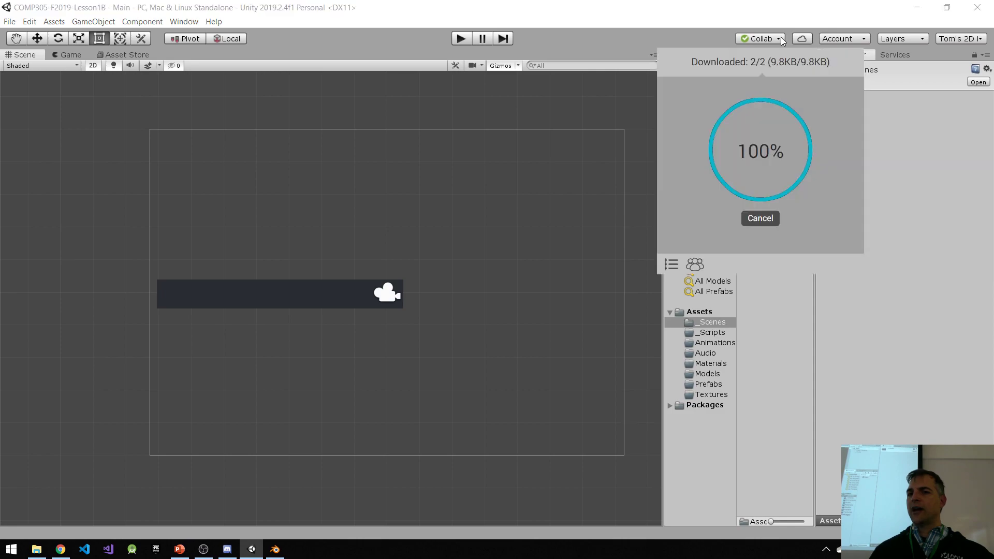
click(672, 264)
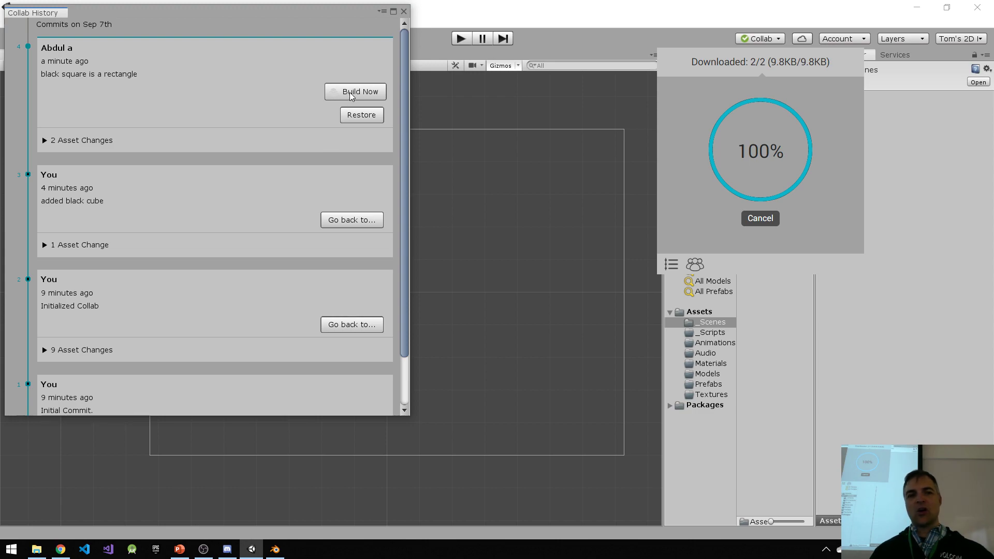
click(349, 220)
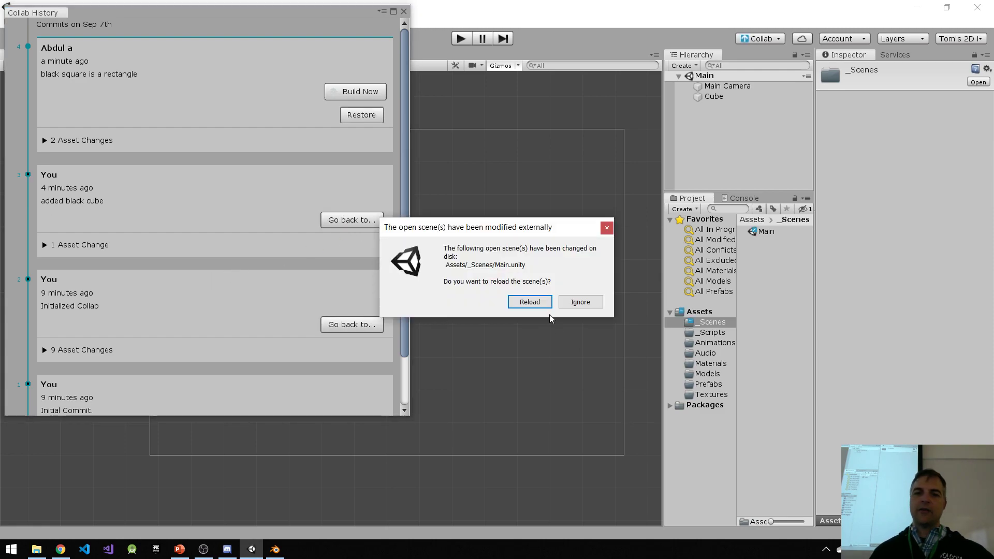
click(539, 302)
click(404, 11)
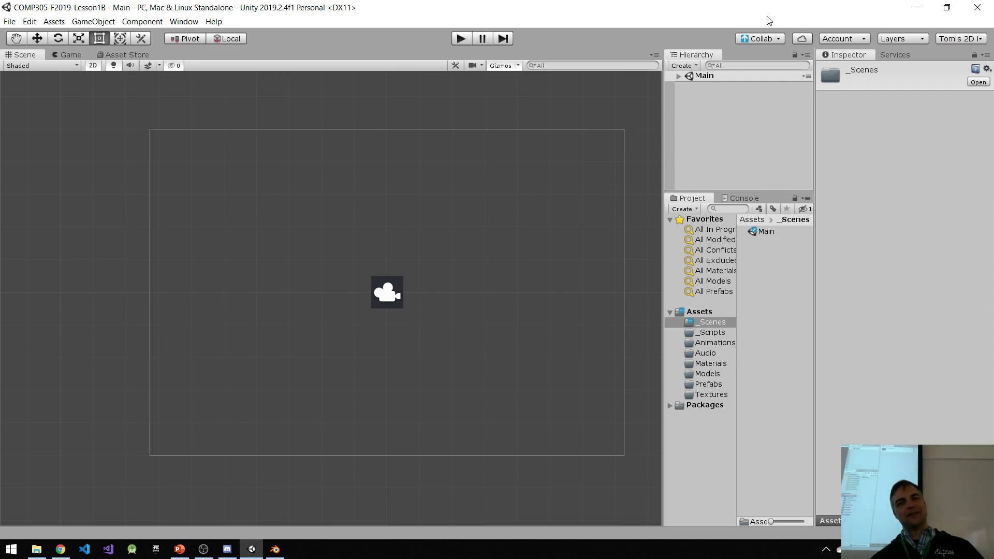
click(754, 38)
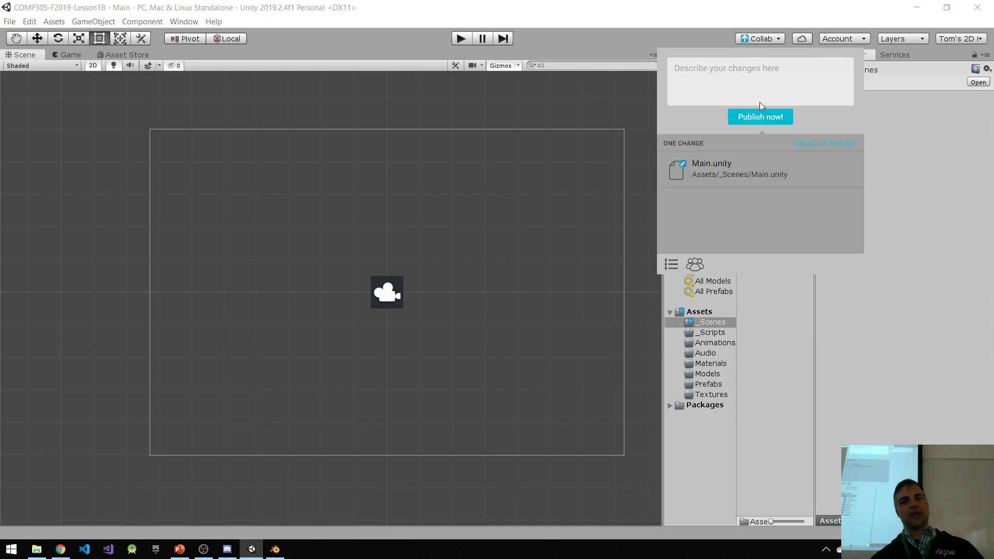
click(761, 118)
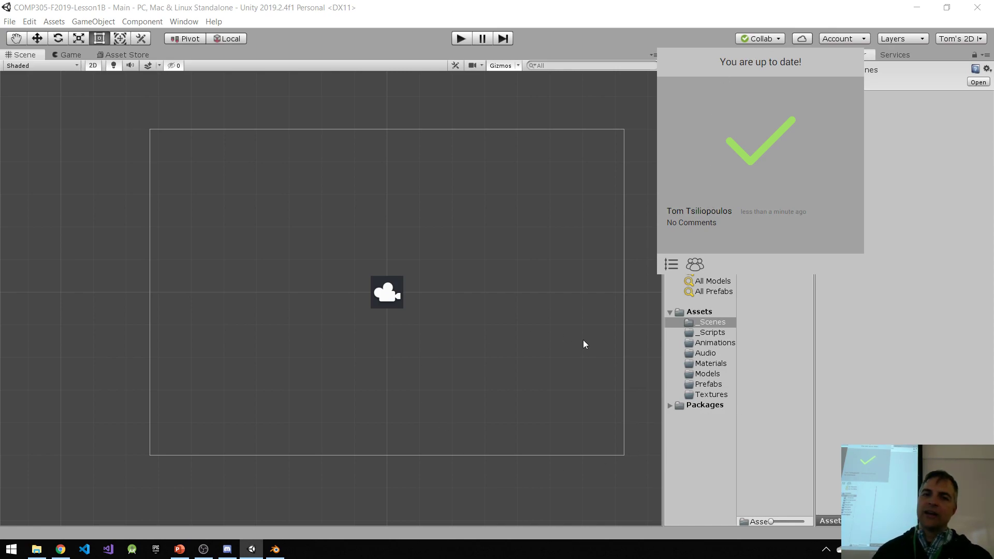
Step: Dismiss the Collab status pop-up and exit the Unity editor
click(685, 37)
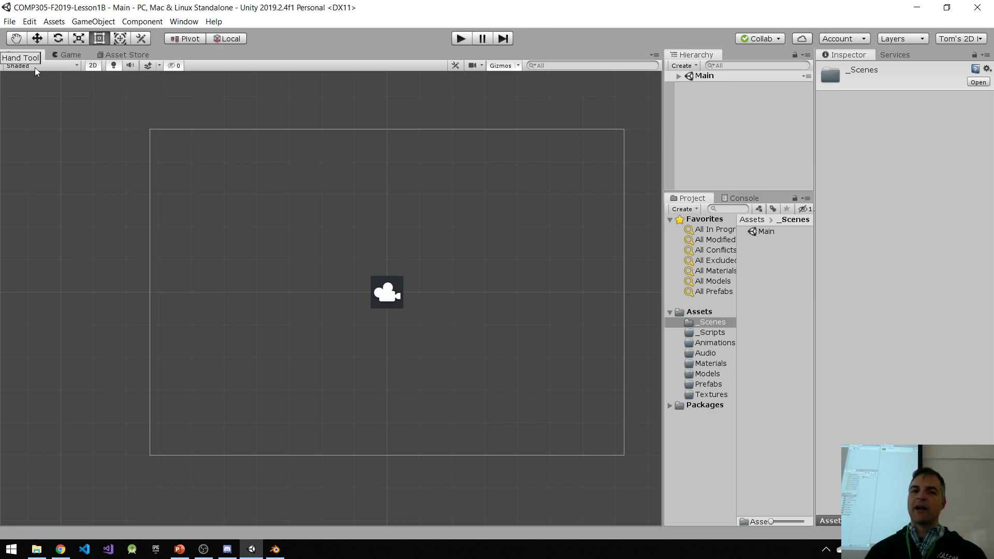
click(10, 22)
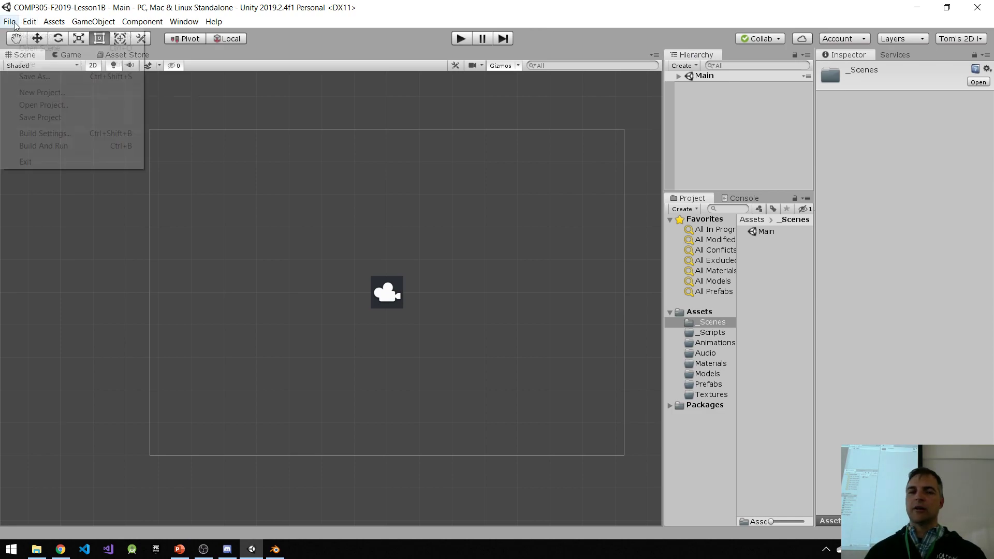
click(26, 163)
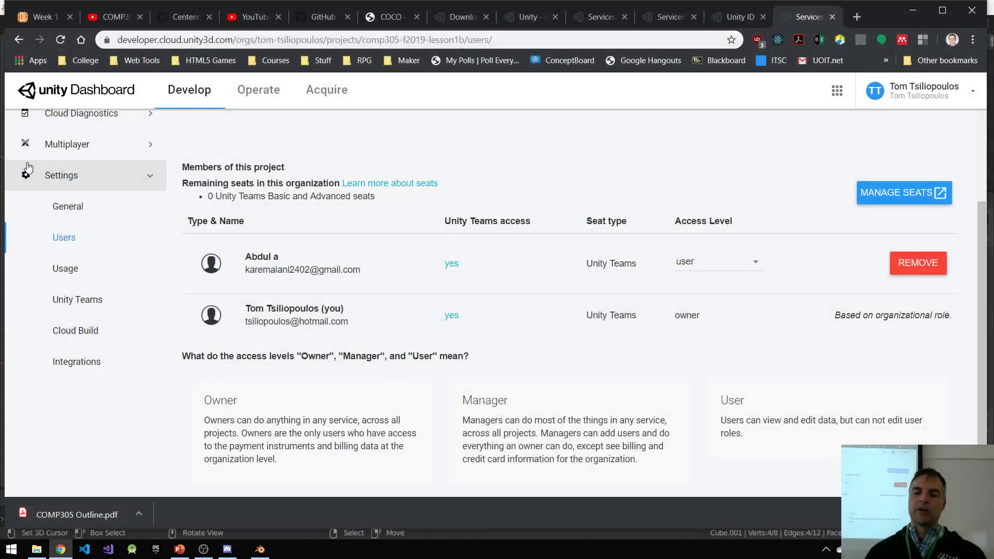
Step: Minimize the browser window and close Blender, discarding the unsaved changes
click(922, 10)
click(977, 7)
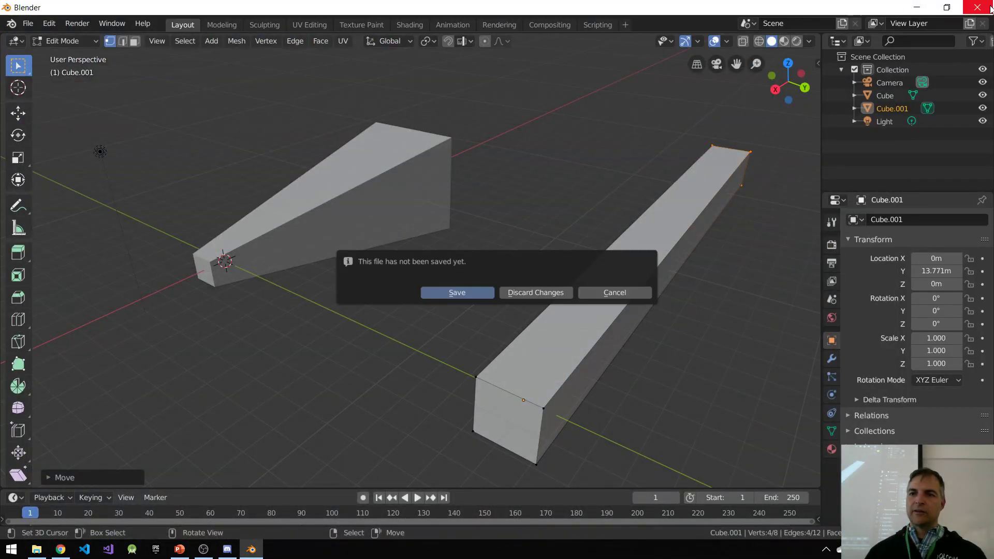
click(526, 294)
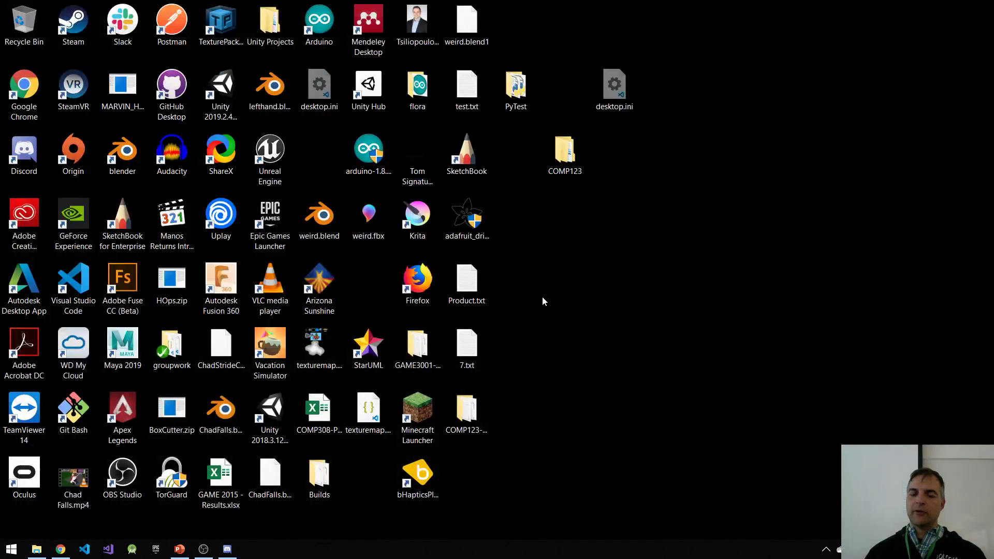
Step: Launch Visual Studio Code and browse in File Explorer to the Unity Projects folder on the desktop
click(88, 552)
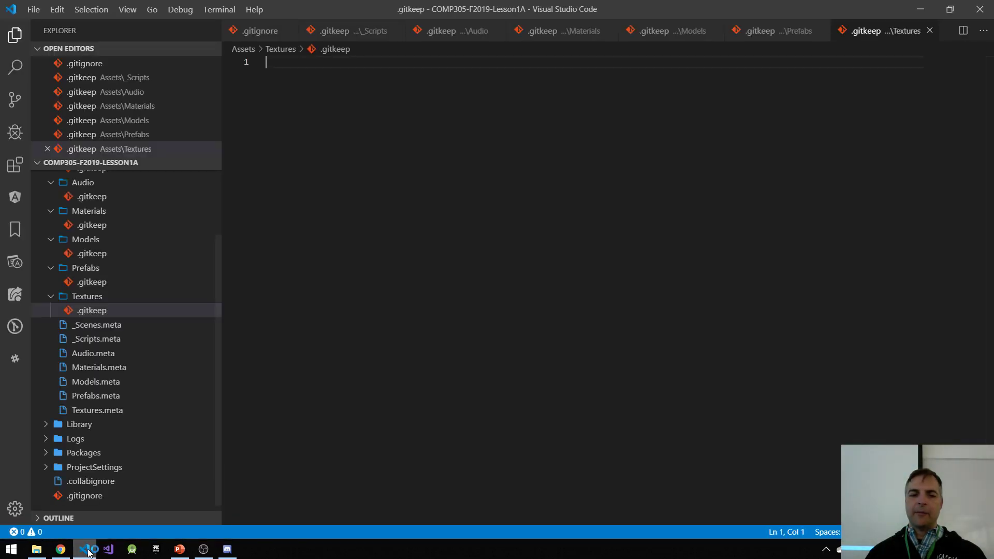
click(37, 550)
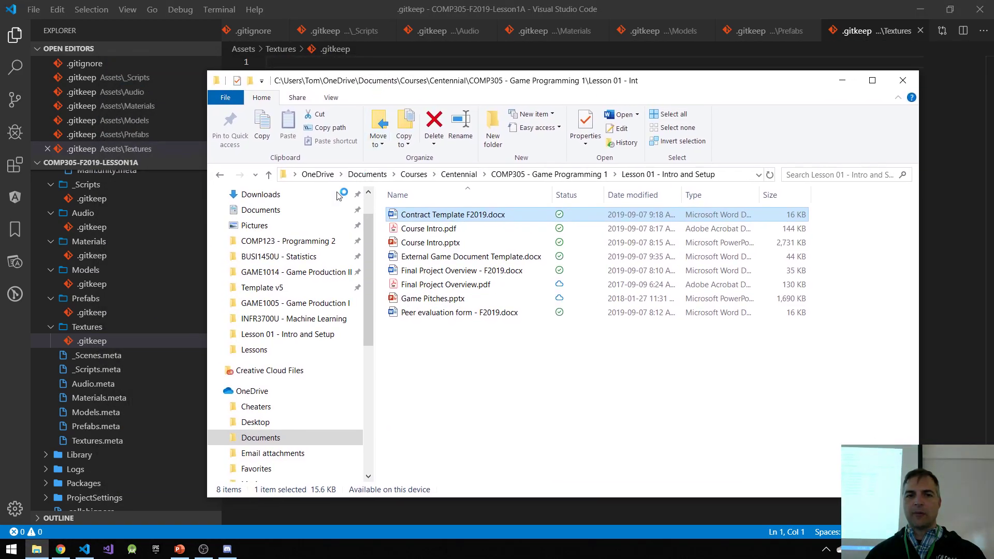
scroll(272, 235, up, 1)
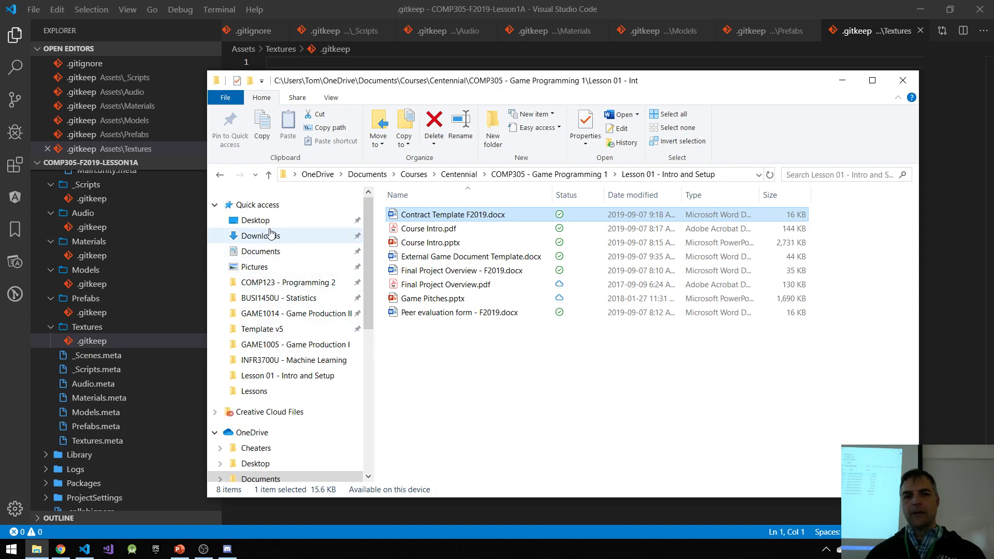
click(255, 221)
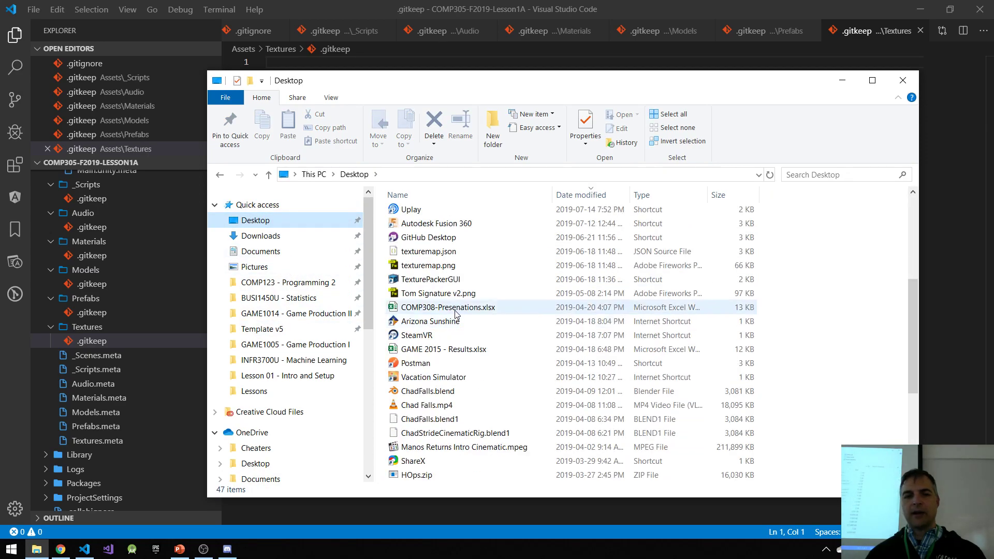
scroll(455, 313, down, 4)
double_click(464, 392)
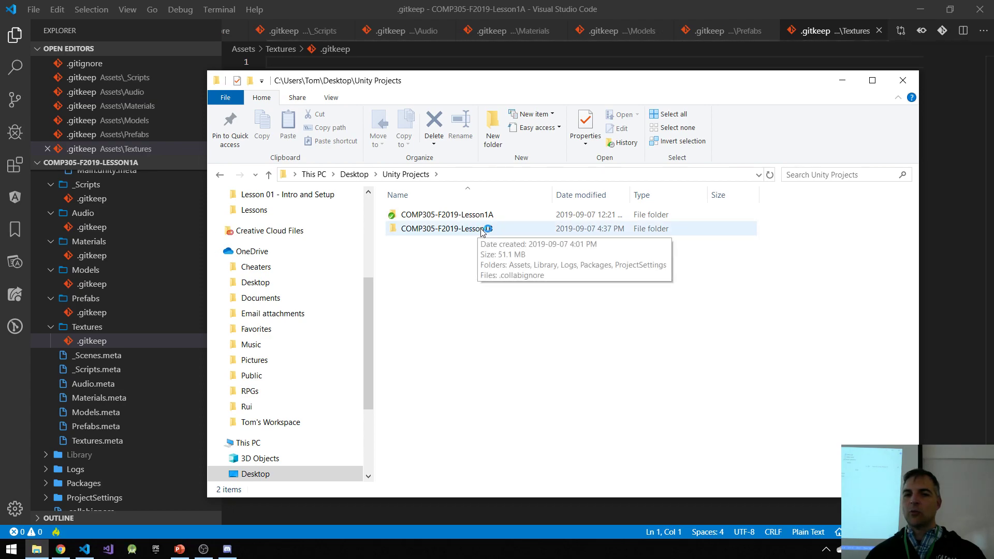
Step: Open the COMP305-F2019-Lesson1B project folder in Visual Studio Code and close the Welcome page
drag(481, 81, 888, 135)
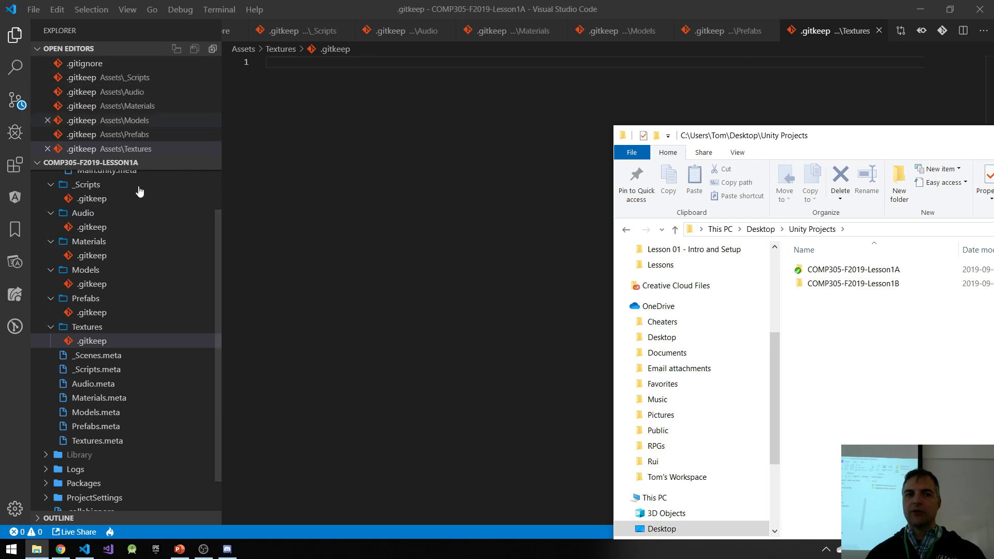
drag(862, 286, 364, 273)
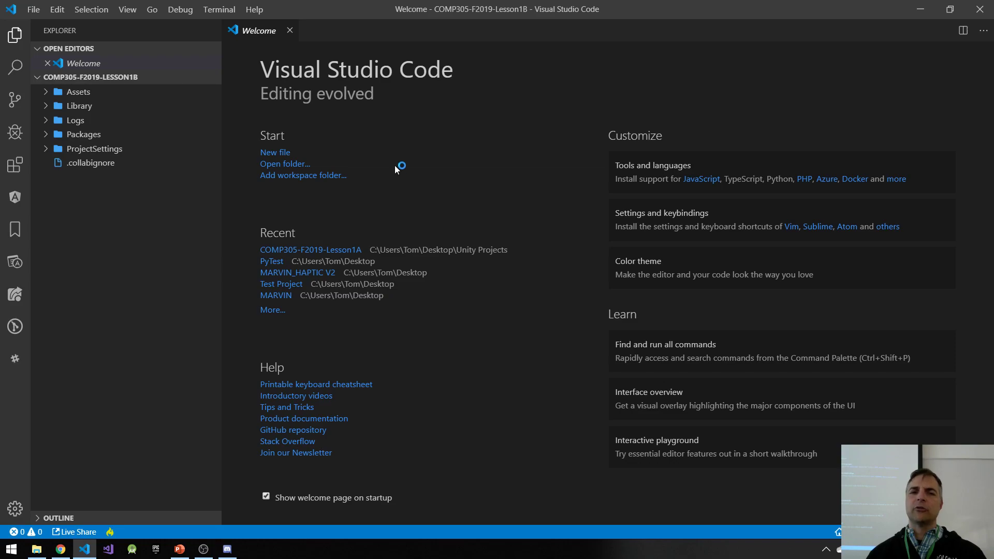
click(290, 30)
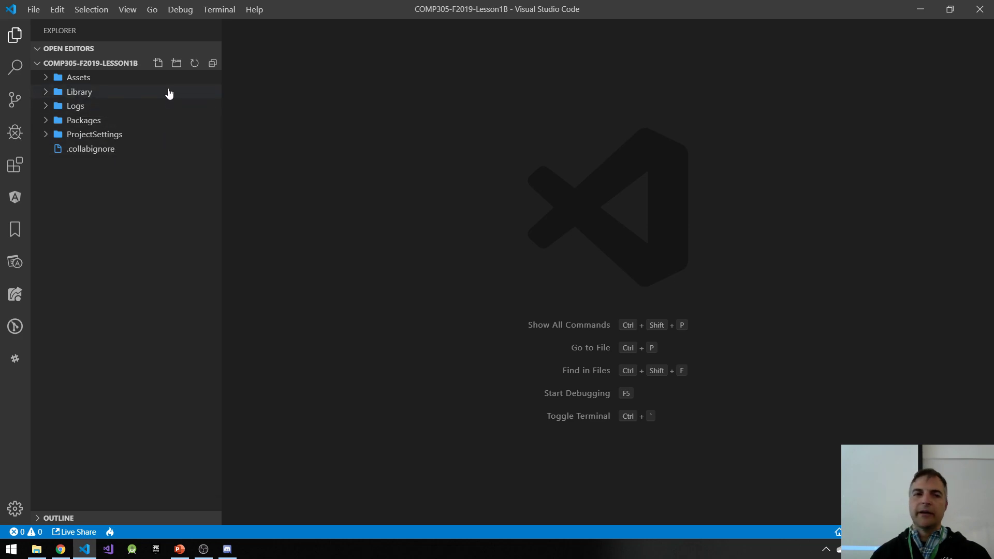
Step: Create a new file named .gitignore in the root of the COMP305-F2019-Lesson1B project
click(159, 64)
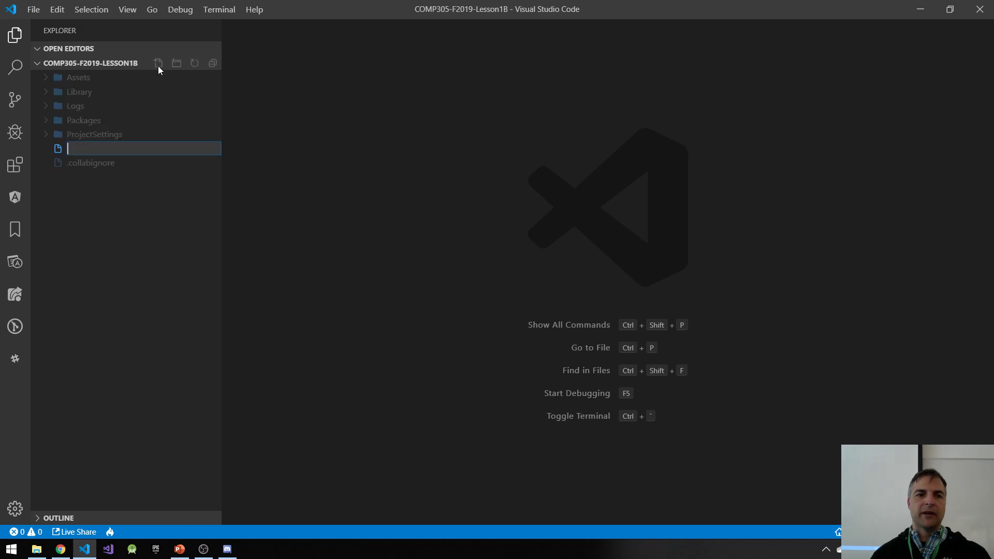
text(.git)
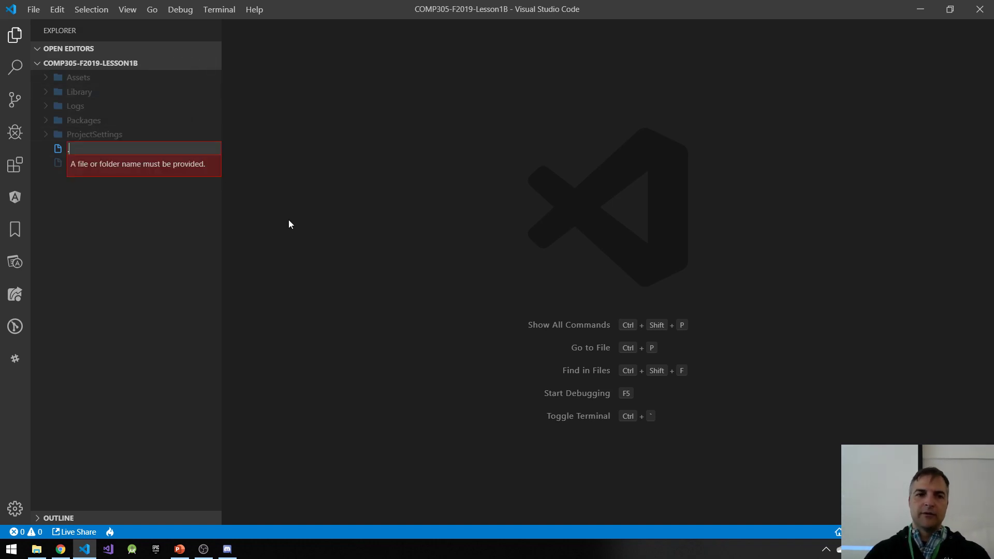
text(ignore)
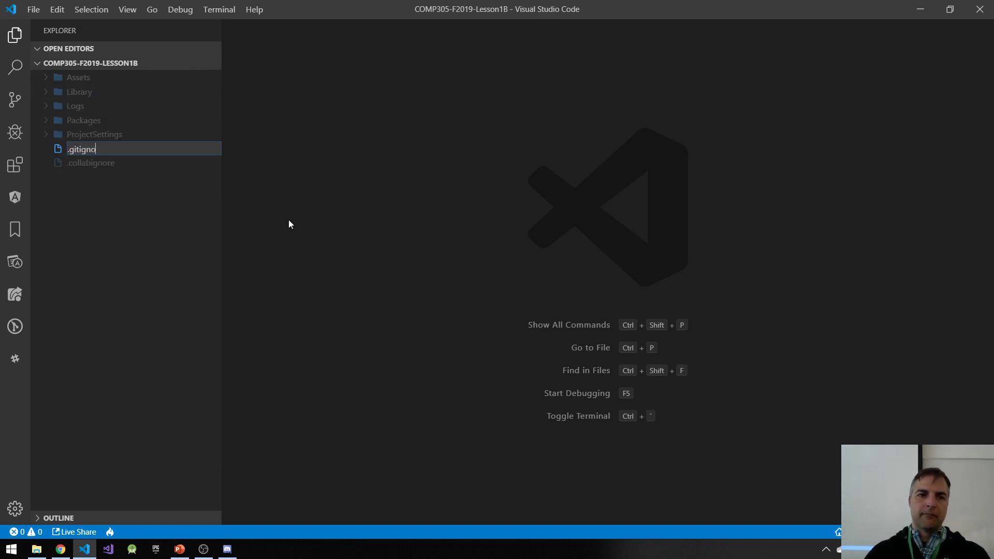
key(Return)
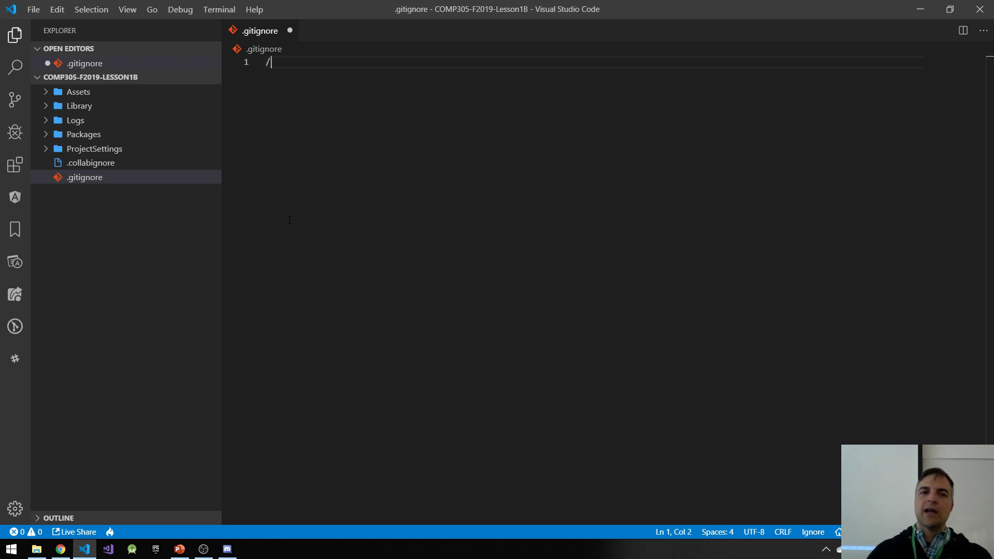
Step: Add the ignore rules /[Ll]ibrary/ and /[Bb]uilds/ to .gitignore on separate lines and save the file
text(/[)
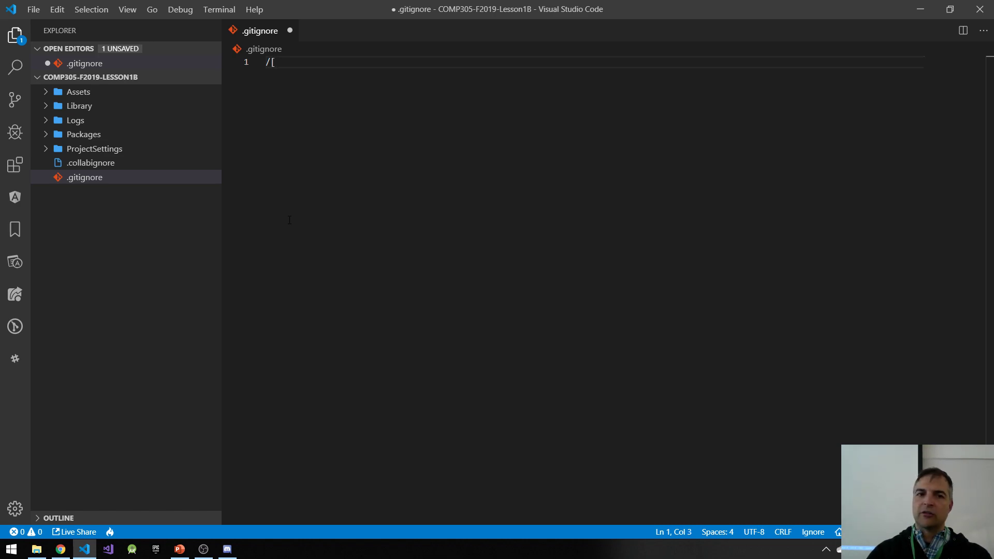
text(Ll]ibrary)
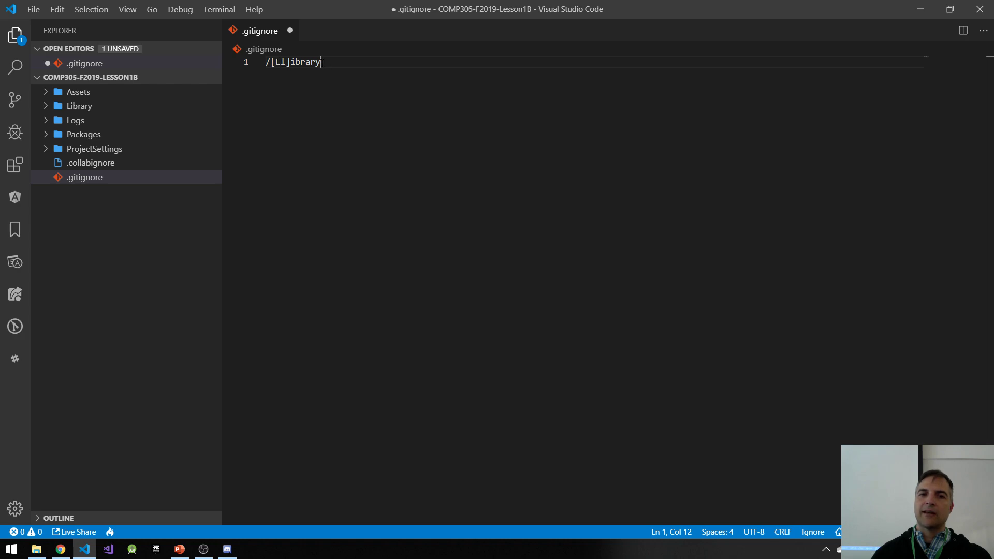
text(/)
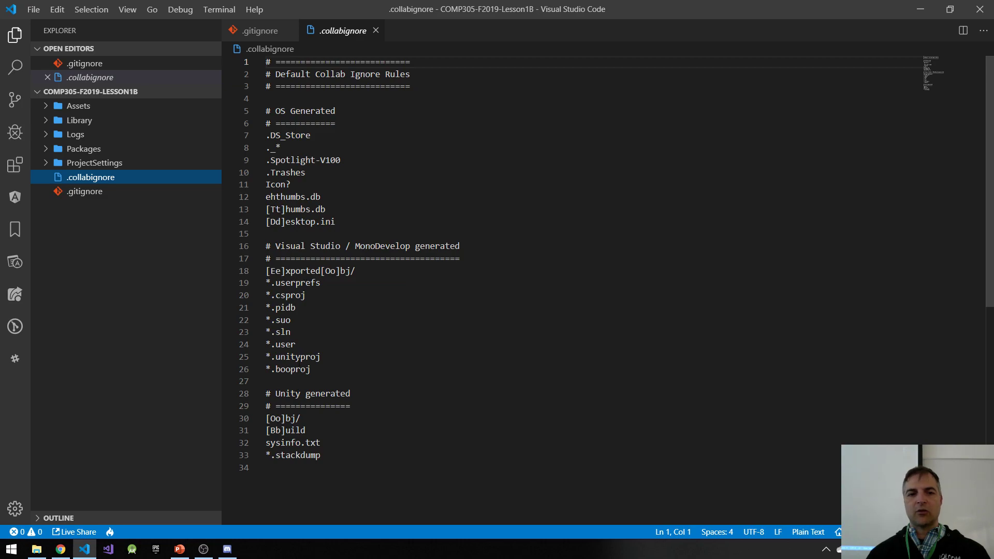
Step: Review the default rules in .collabignore, add its .DS_Store entry below the folder rules in .gitignore, and save
drag(343, 371, 272, 298)
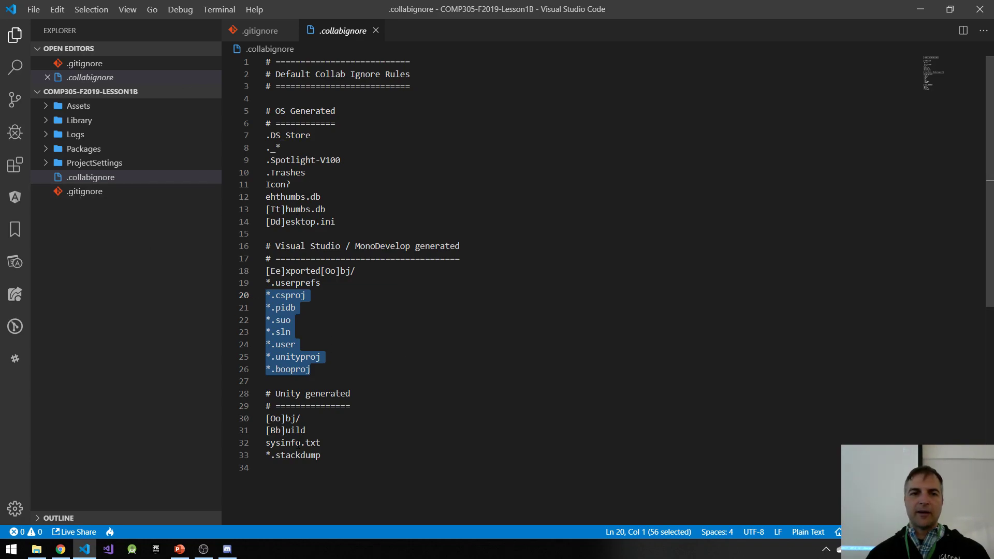
drag(311, 136, 265, 136)
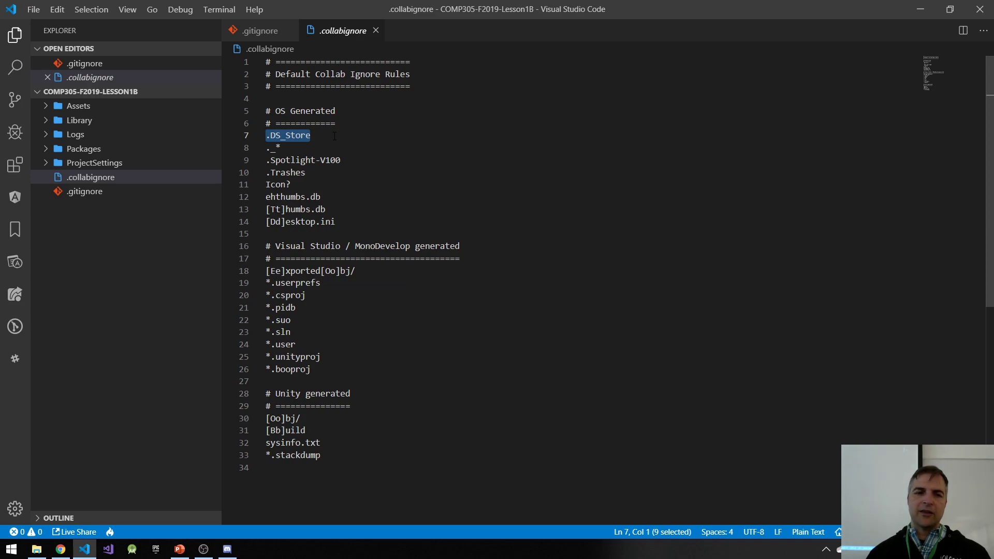
click(85, 191)
click(287, 96)
key(Return)
key(Return)
text(.DS_Store)
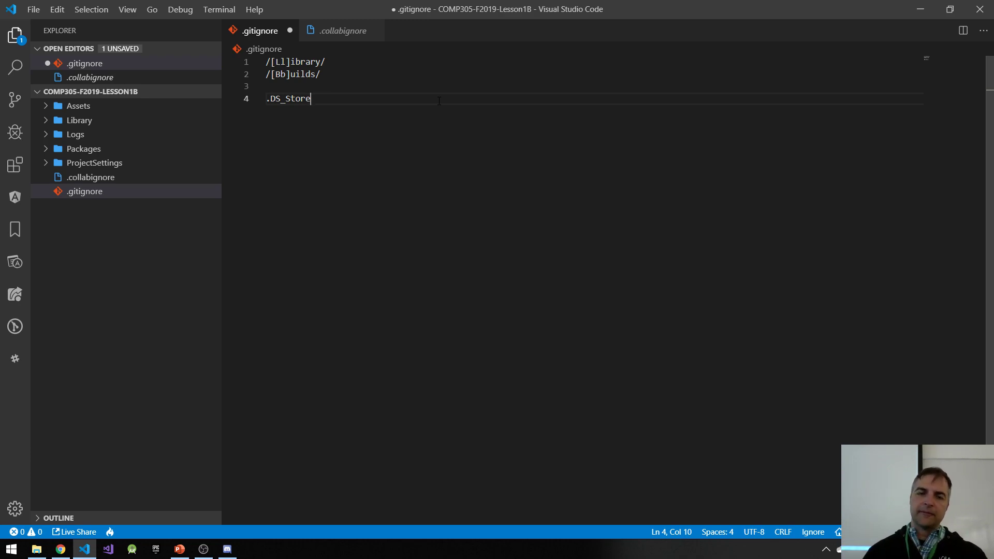
key(ctrl+s)
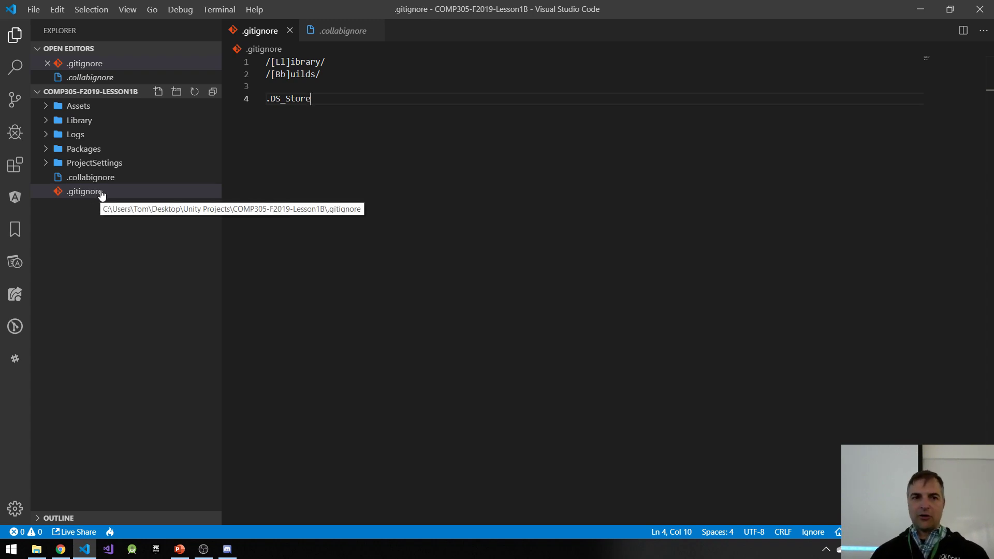
Step: Create an empty file named .gitkeep inside the Assets/_Scripts folder
click(48, 106)
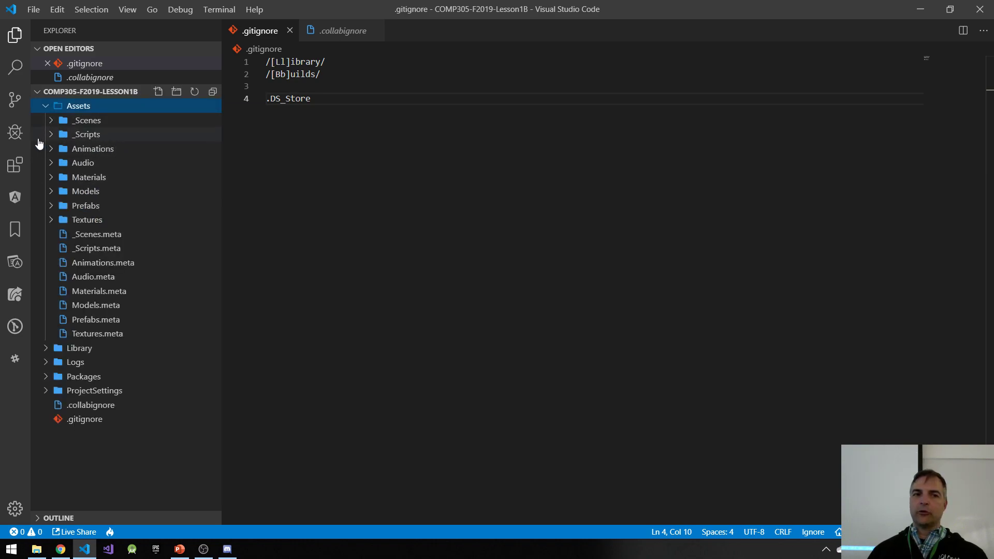
click(88, 135)
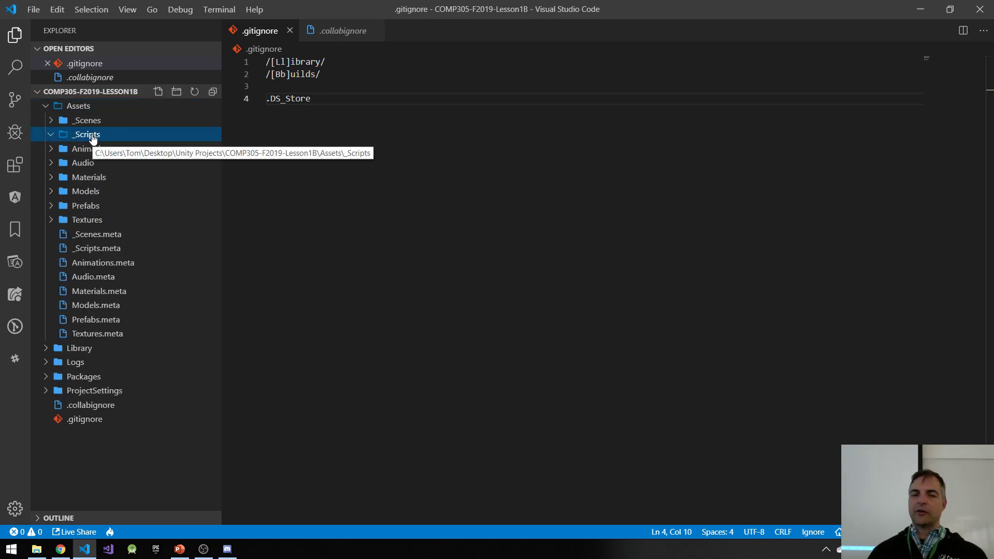
click(160, 92)
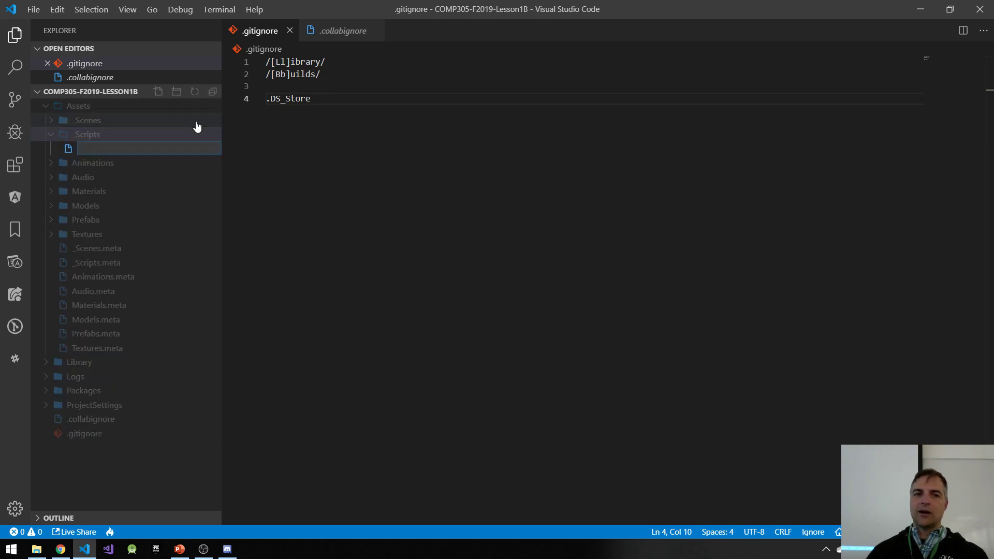
text(.gitkeep)
key(Return)
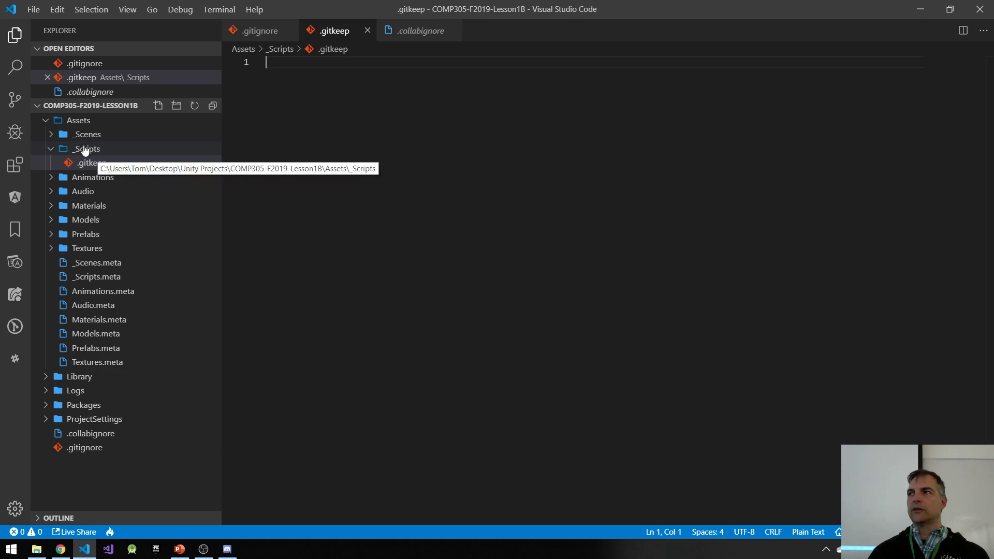
Step: Copy the .gitkeep file from _Scripts into the Animations, Audio, Materials, Models, Prefabs and Textures folders
click(94, 164)
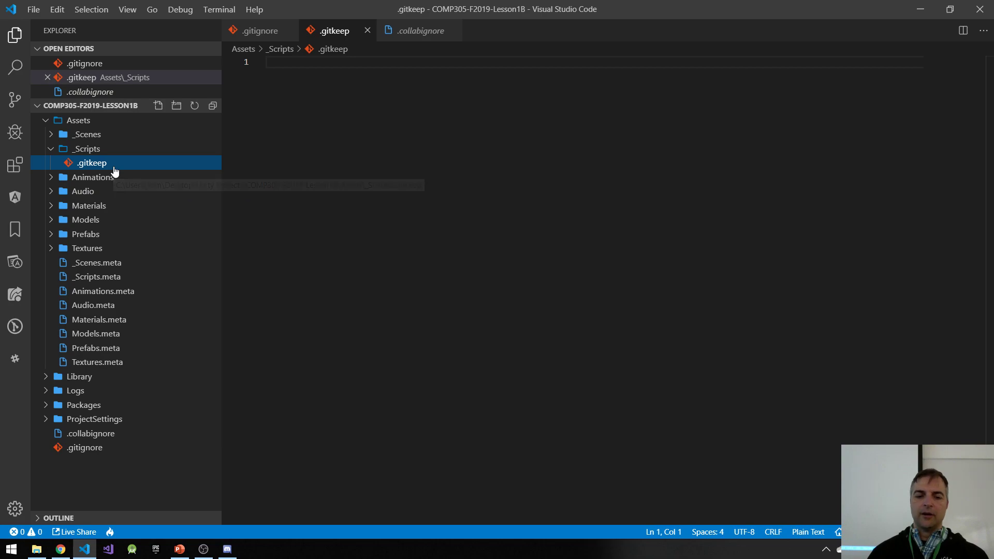
click(104, 178)
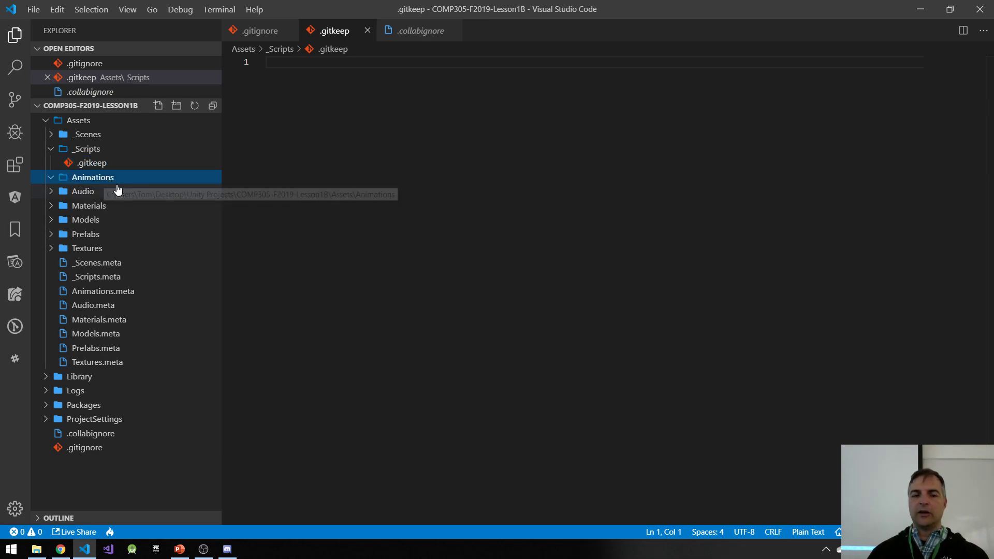
key(ctrl+v)
click(84, 220)
key(ctrl+v)
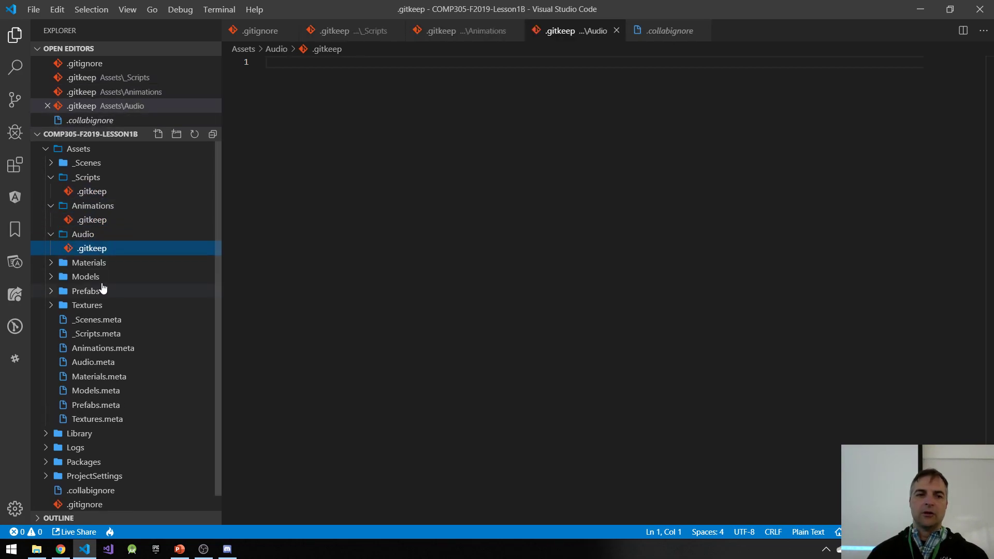
click(103, 262)
key(ctrl+v)
click(93, 306)
key(ctrl+v)
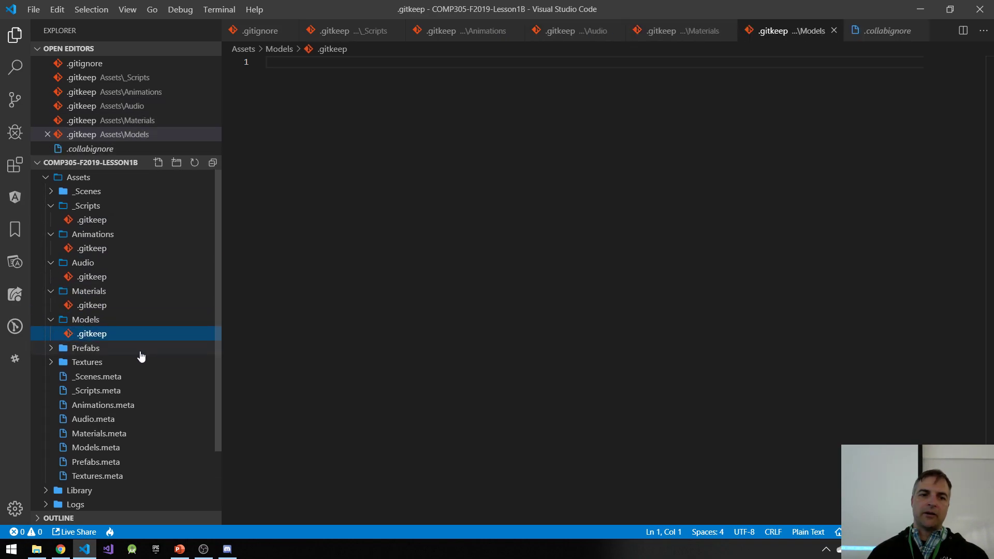
click(95, 350)
key(ctrl+v)
click(102, 362)
key(ctrl+v)
scroll(138, 363, up, 3)
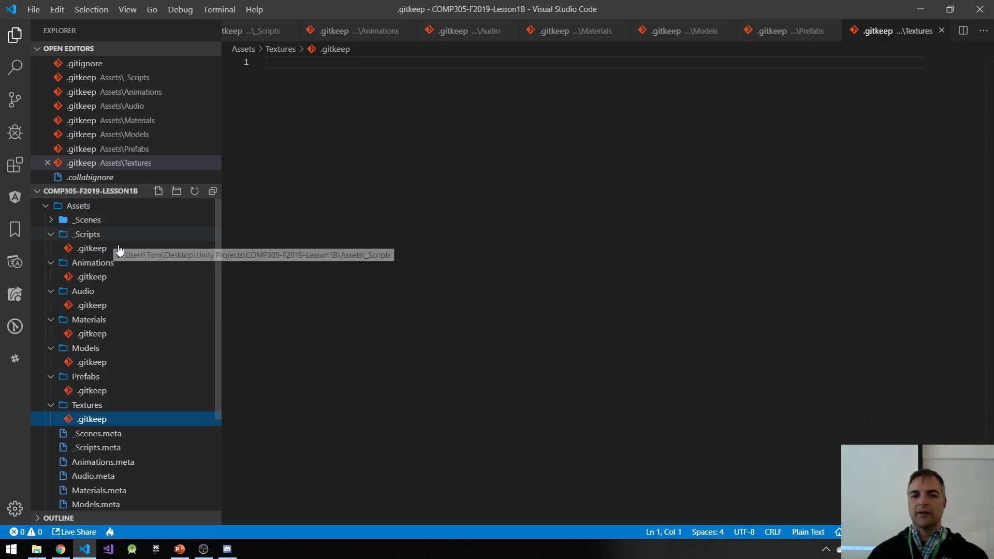
scroll(163, 333, down, 3)
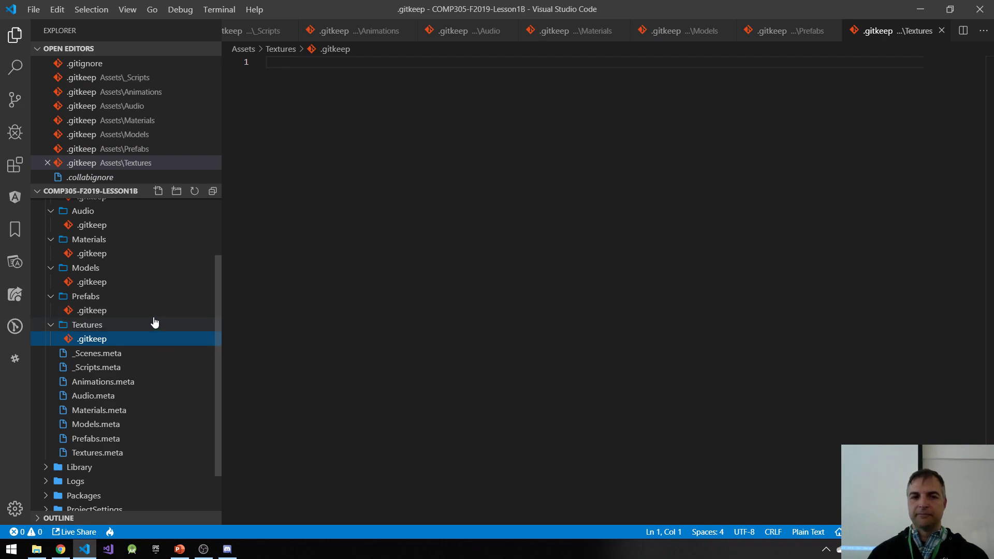
scroll(161, 316, up, 3)
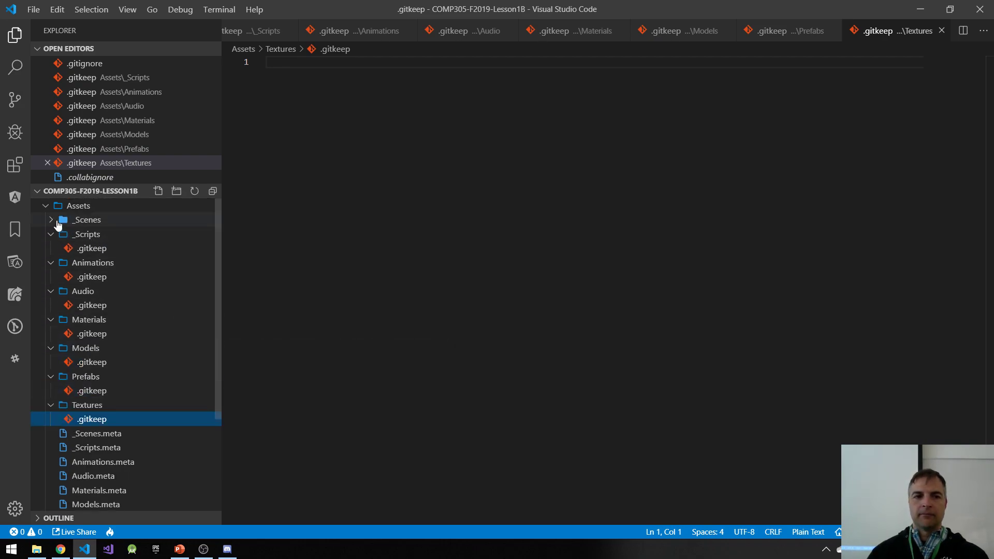
Step: Collapse the Assets subfolders from _Scripts through Textures in the project tree and close Visual Studio Code
click(55, 235)
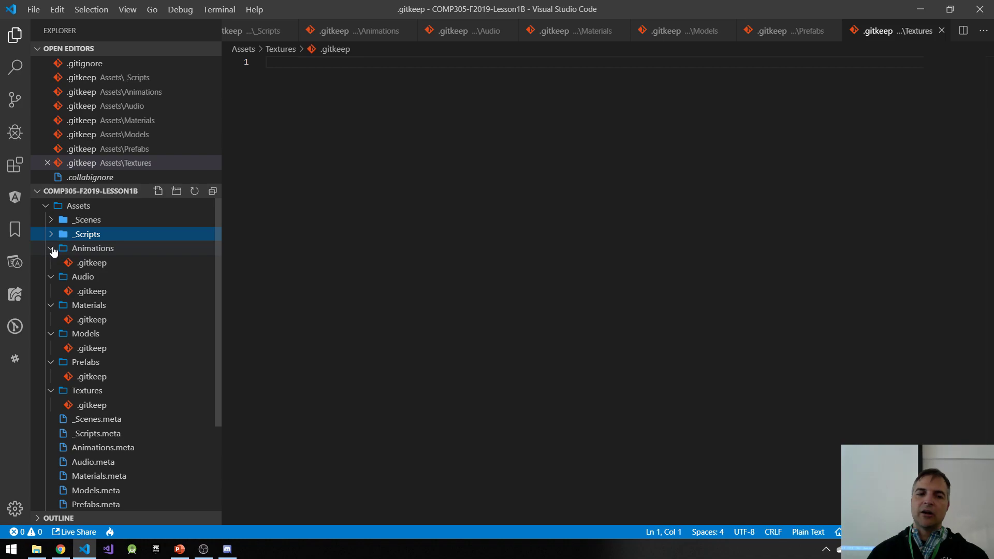
click(54, 250)
click(52, 264)
click(52, 278)
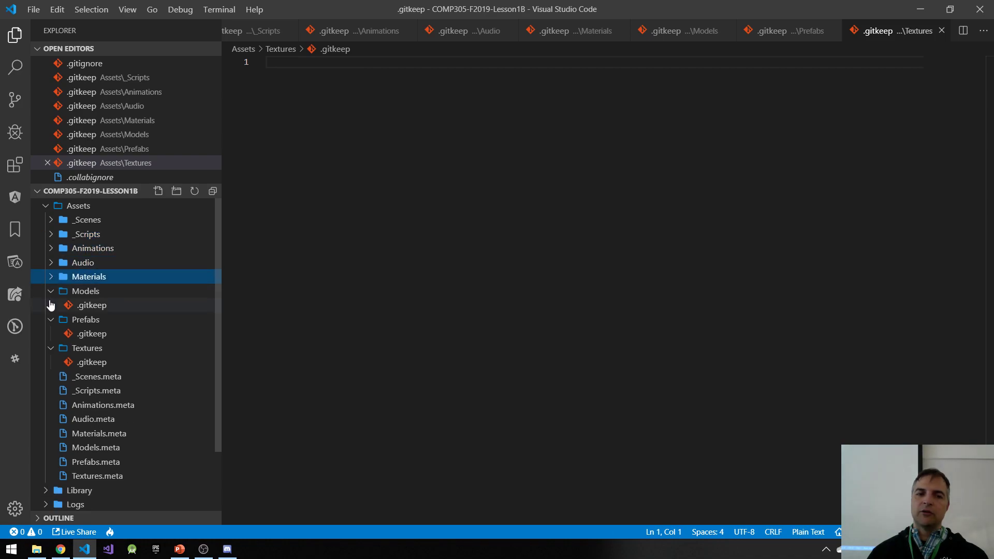
click(52, 292)
click(52, 306)
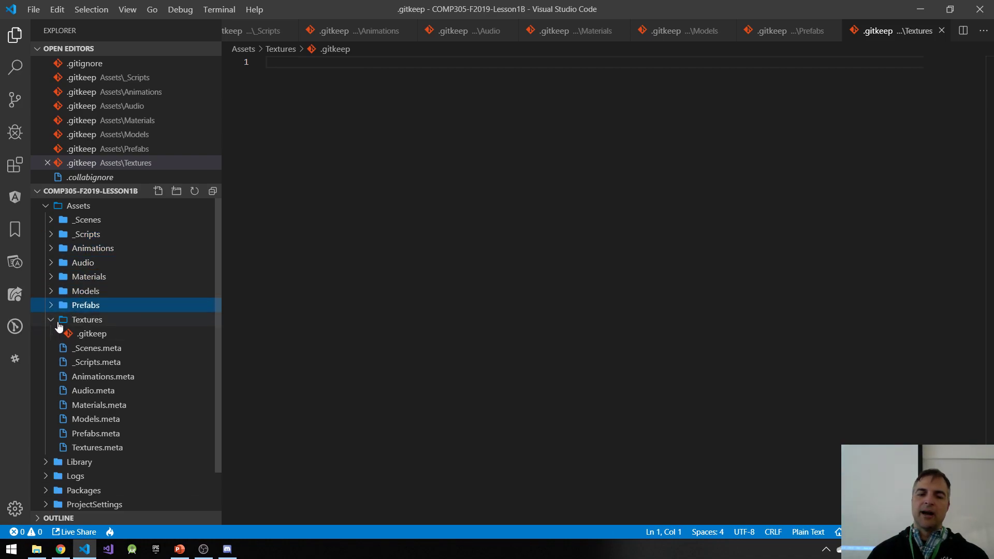
click(53, 321)
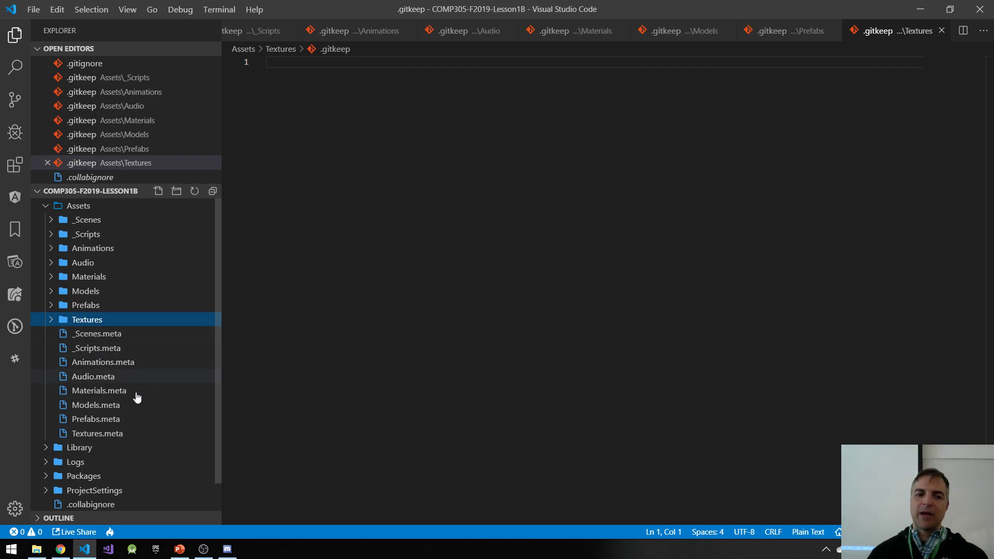
scroll(148, 383, down, 1)
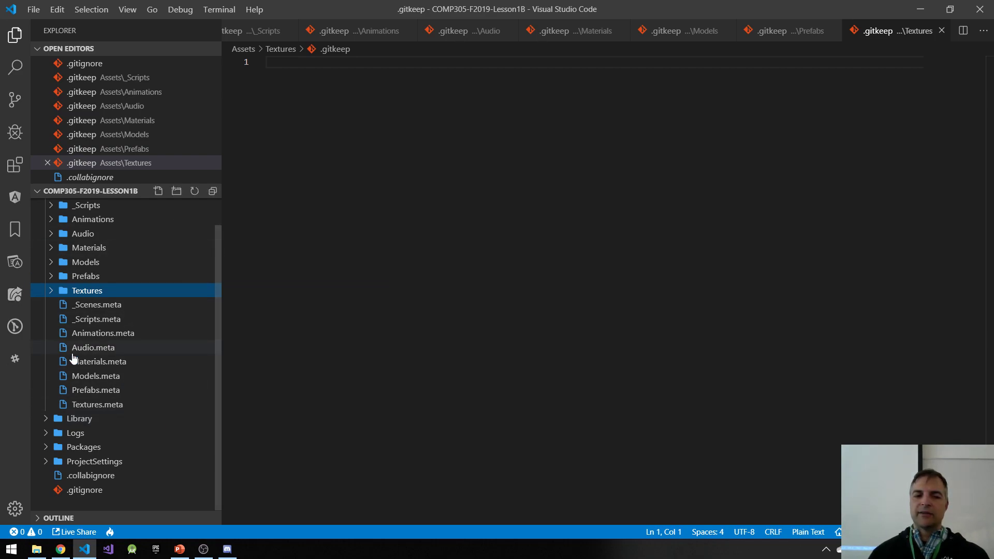
click(988, 16)
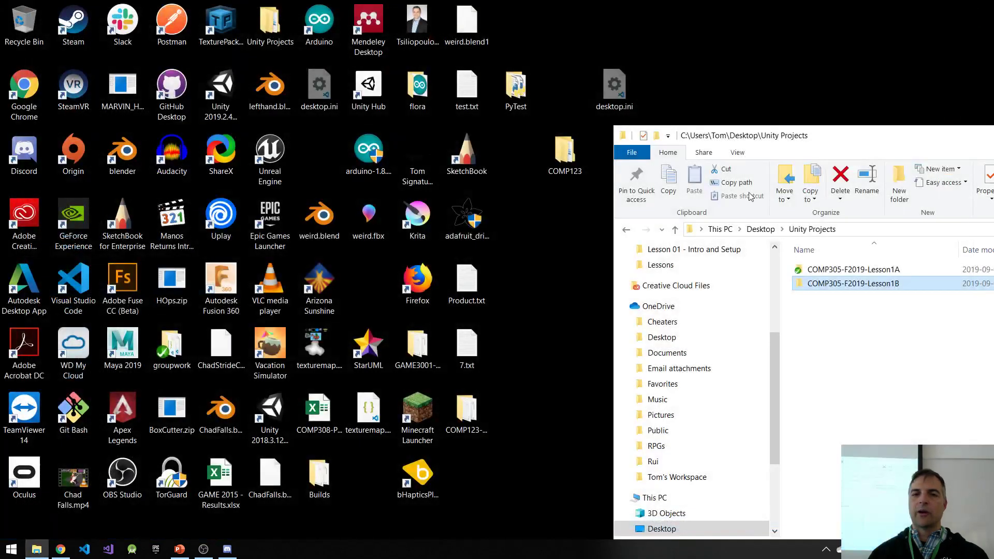
drag(838, 135, 325, 52)
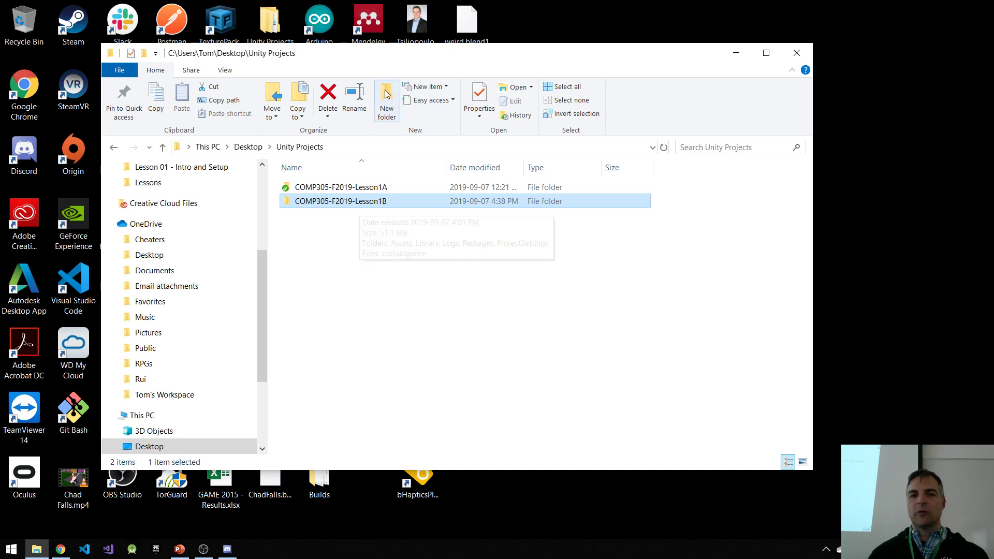
drag(547, 63, 704, 52)
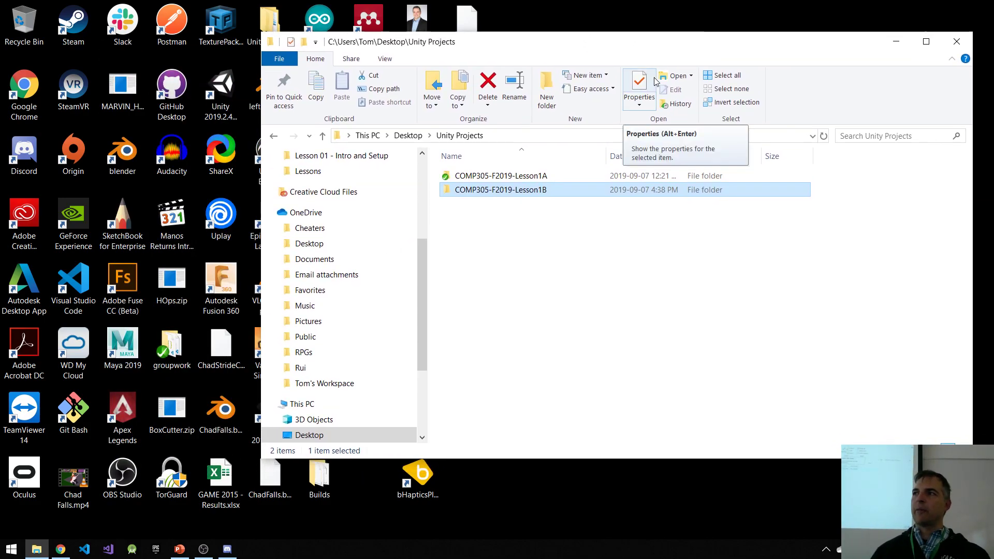
click(10, 550)
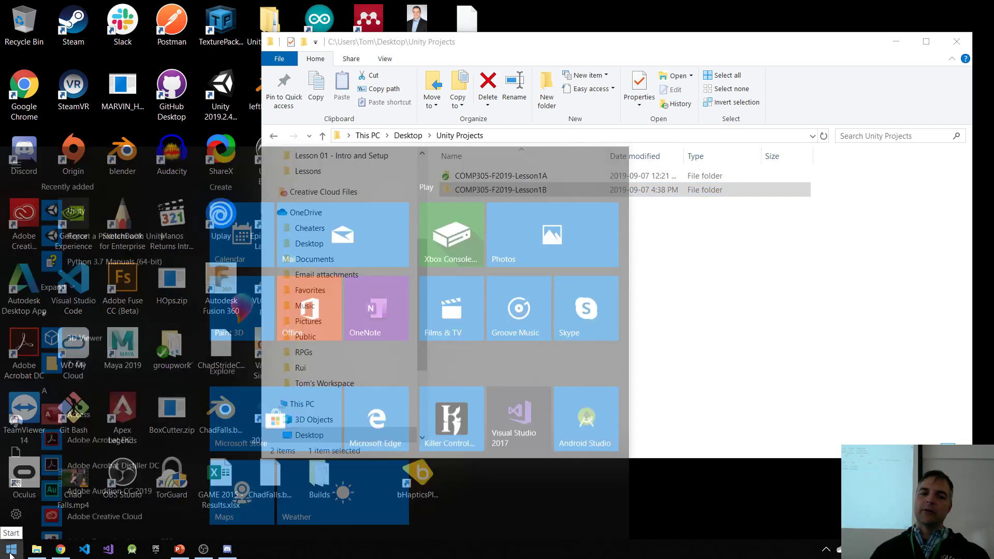
click(10, 553)
Step: Switch to Chrome and open git-scm.com in a new tab to view the latest Git release
click(60, 550)
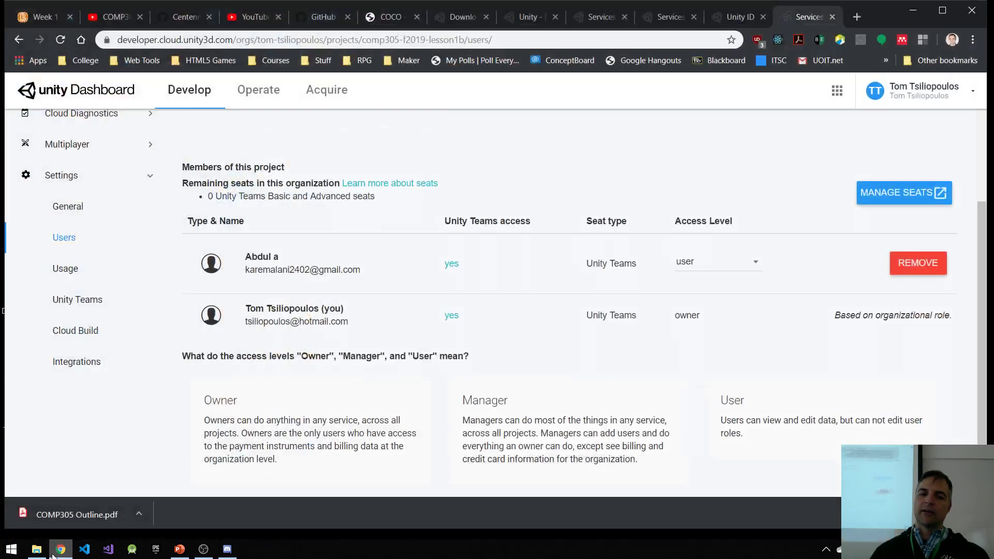
click(858, 16)
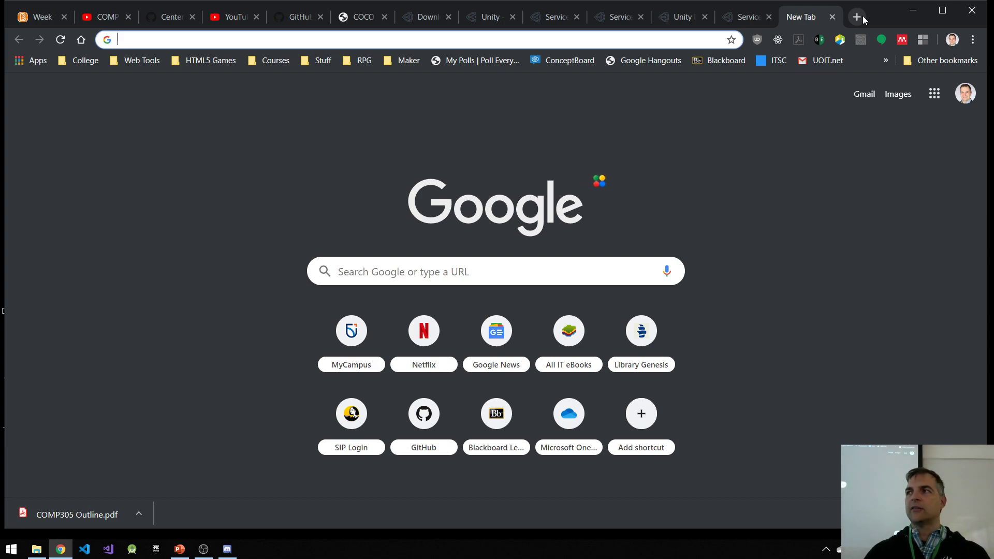
text(git-scm.com)
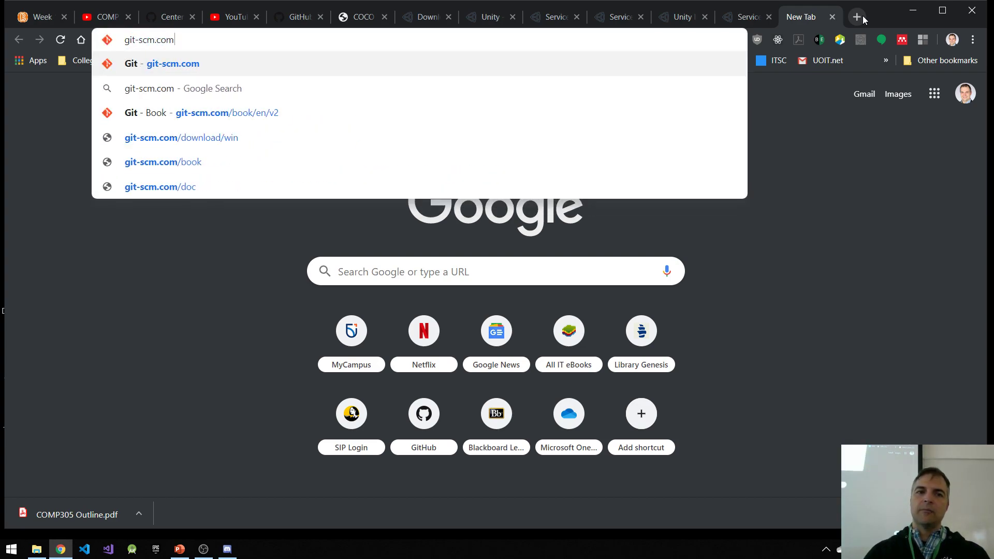
key(Return)
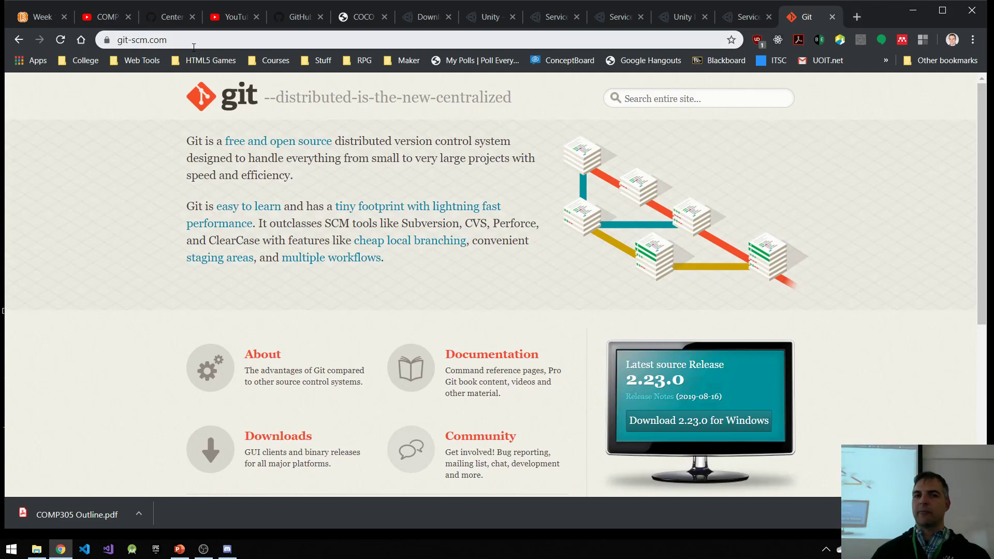
scroll(722, 350, down, 2)
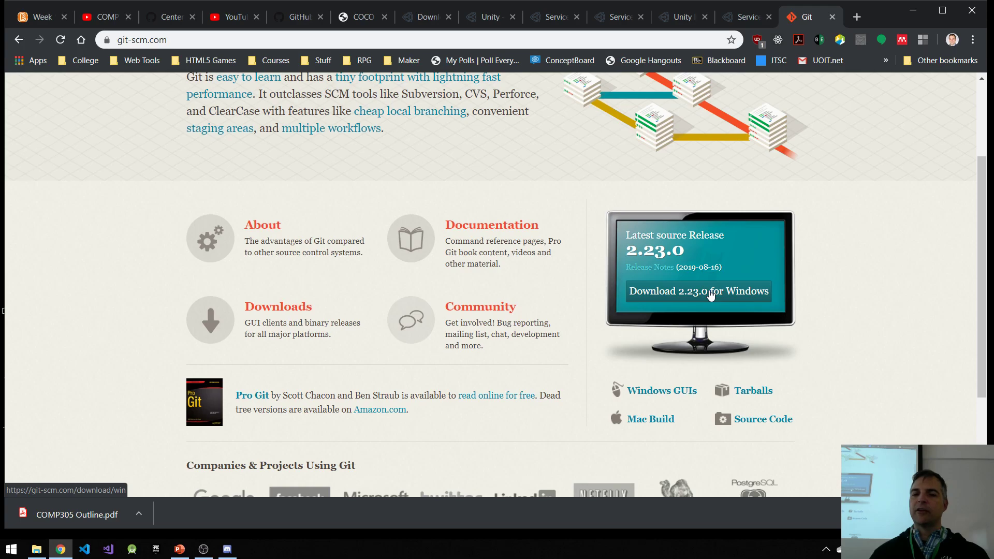
Step: Check the installed Git version with git --version in Command Prompt, compare it with the website's latest release, and close the prompt
click(14, 552)
text(cmd)
key(Return)
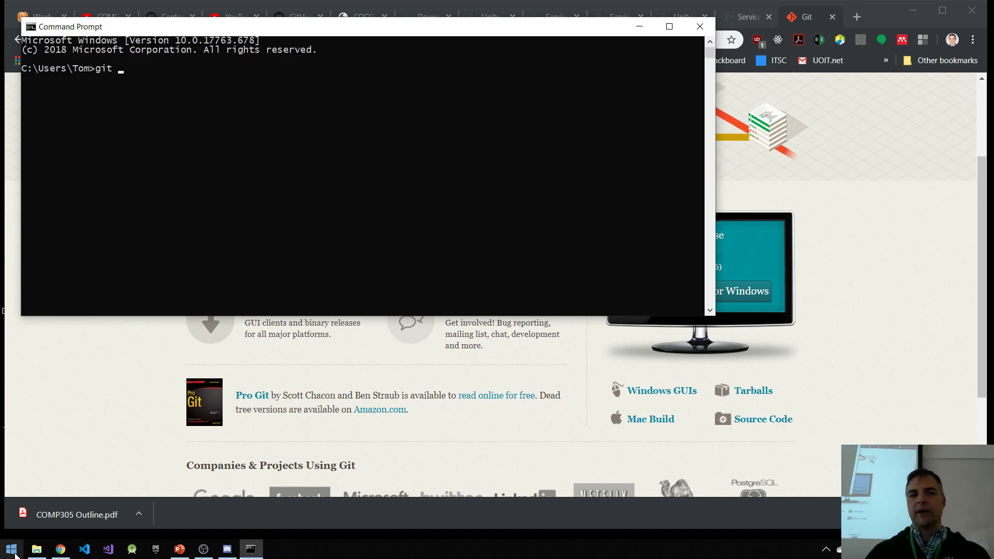
key(Return)
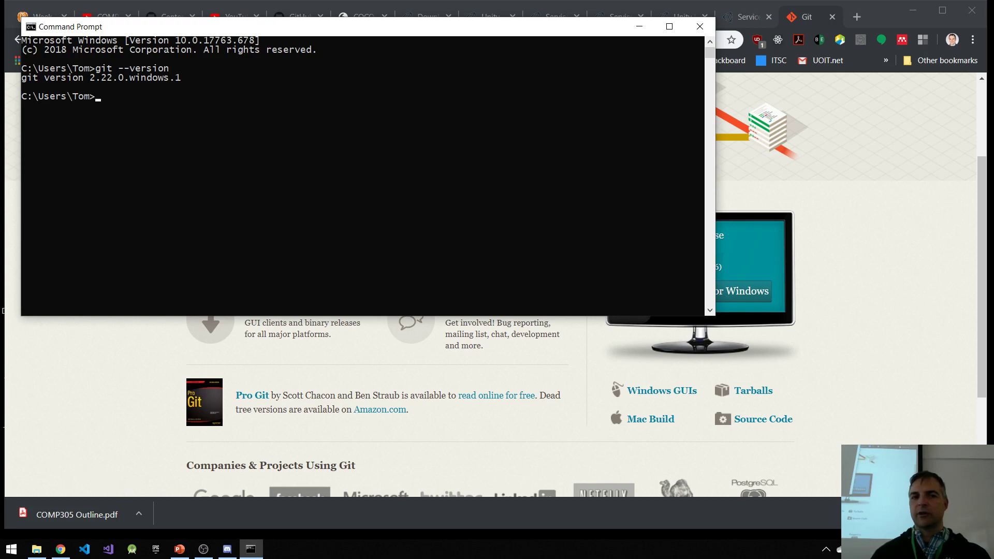
click(769, 243)
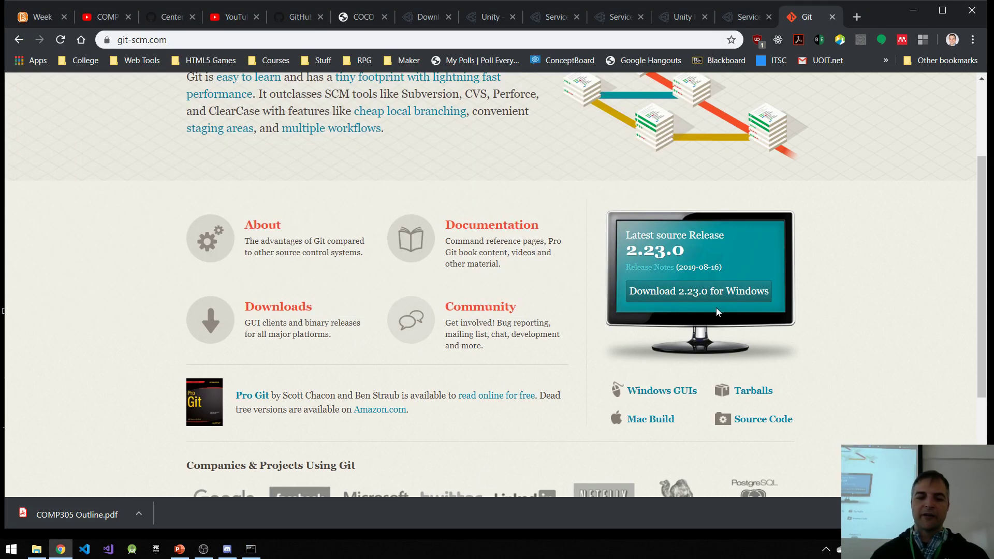
key(alt+Tab)
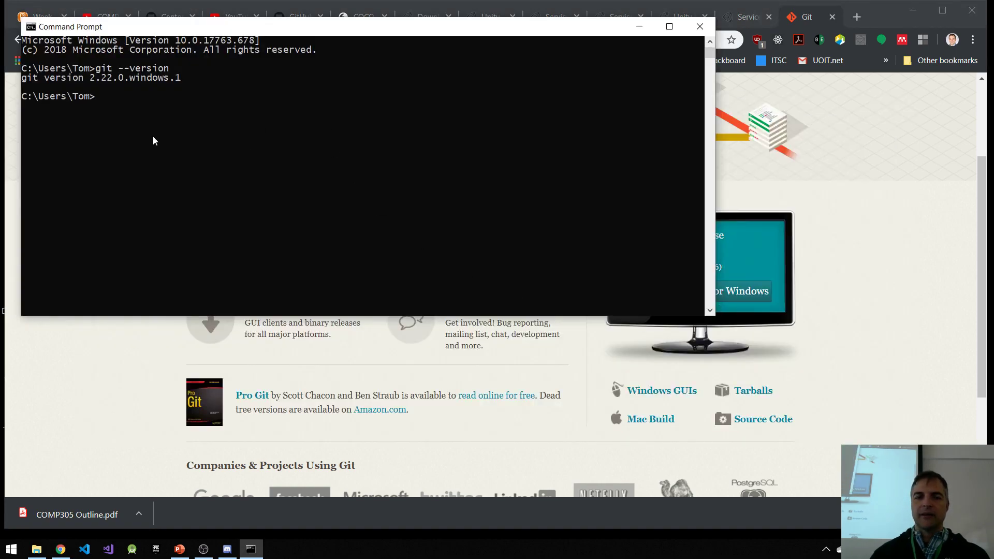
click(700, 27)
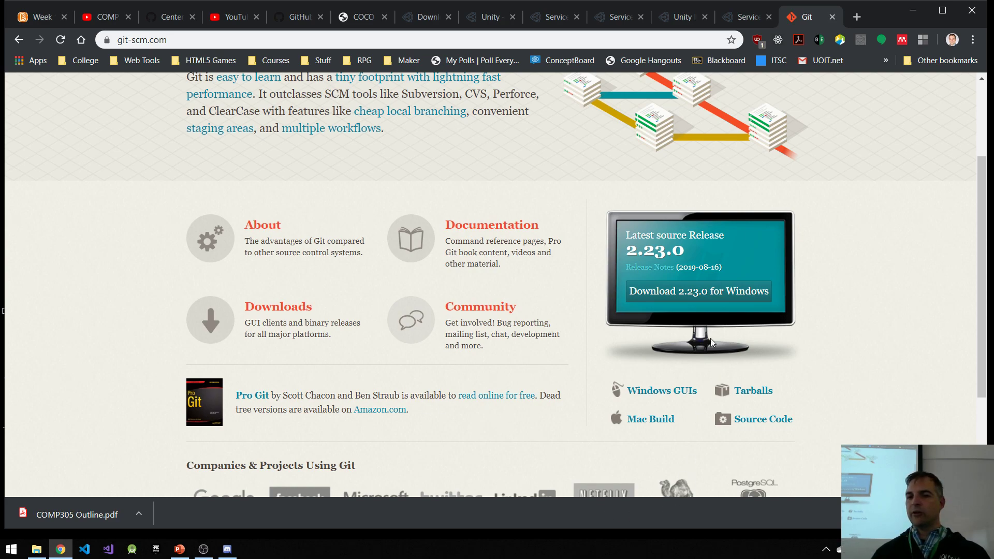
Step: Download Git 2.23.0 for Windows and save Git-2.23.0-64-bit.exe in the Downloads folder
click(700, 292)
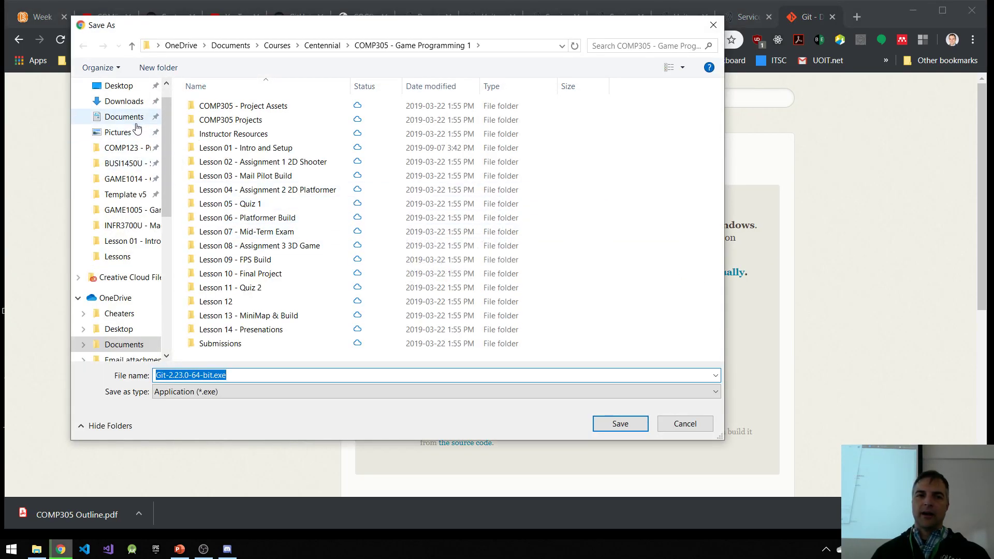
click(135, 106)
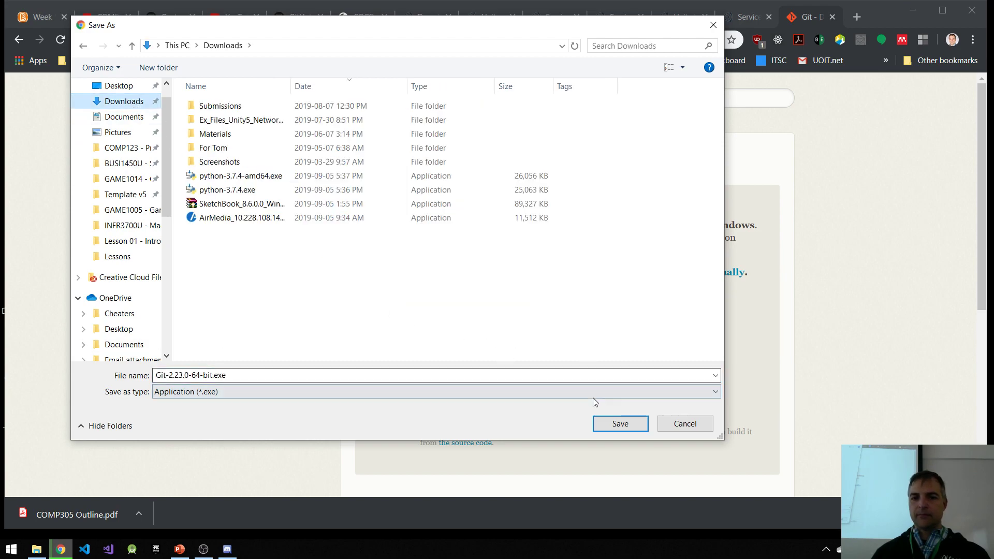
click(620, 424)
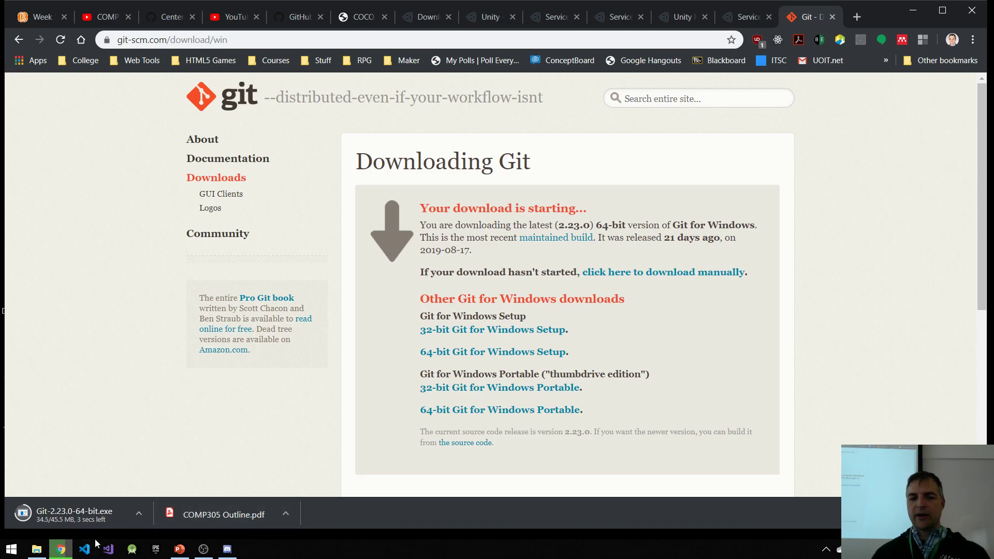
Step: Run the downloaded Git installer, keeping the preselected components and Visual Studio Code as Git's default editor
click(67, 523)
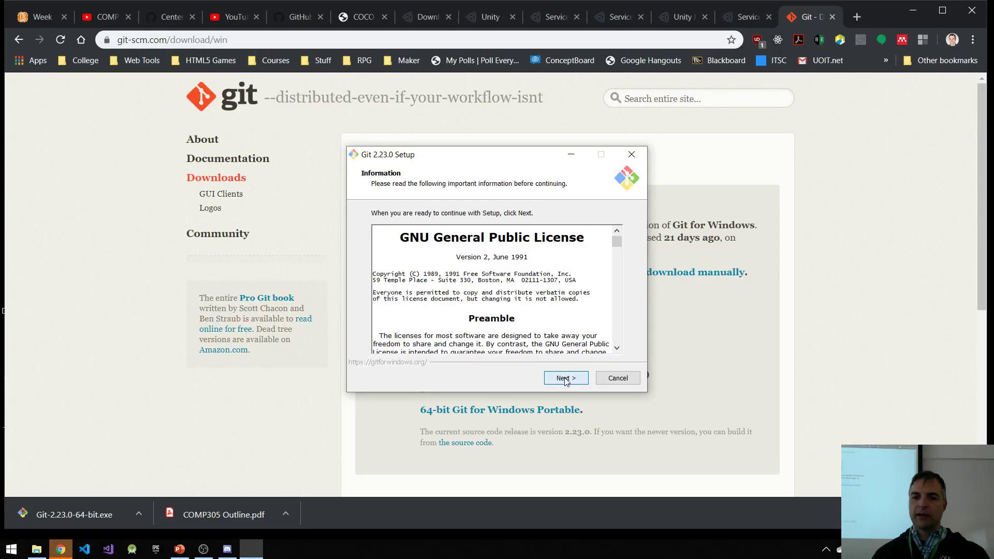
click(566, 381)
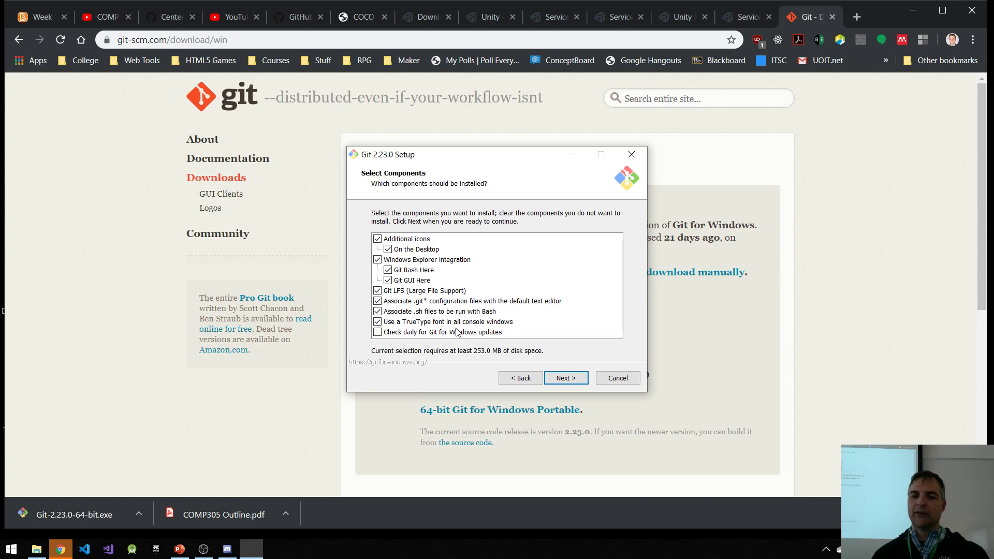
click(572, 381)
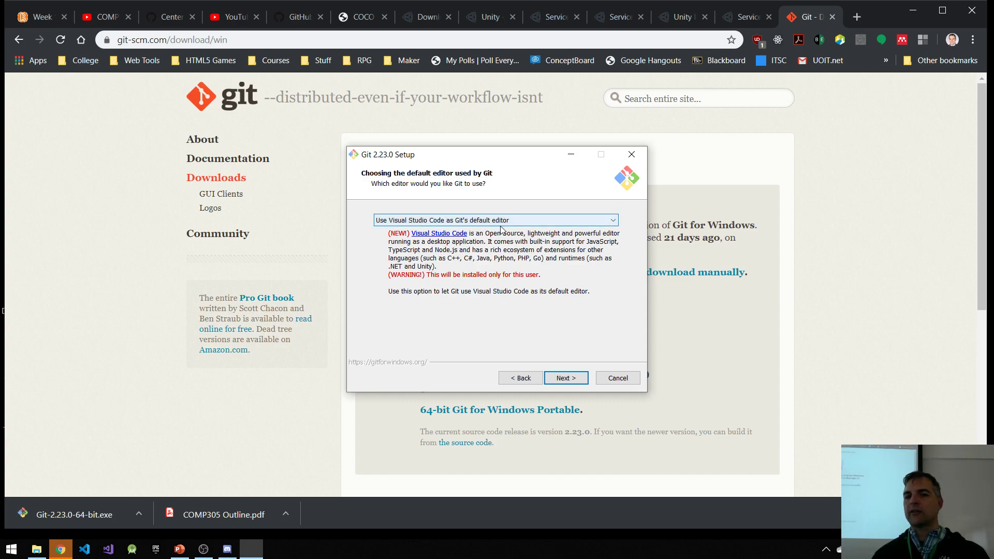
click(527, 224)
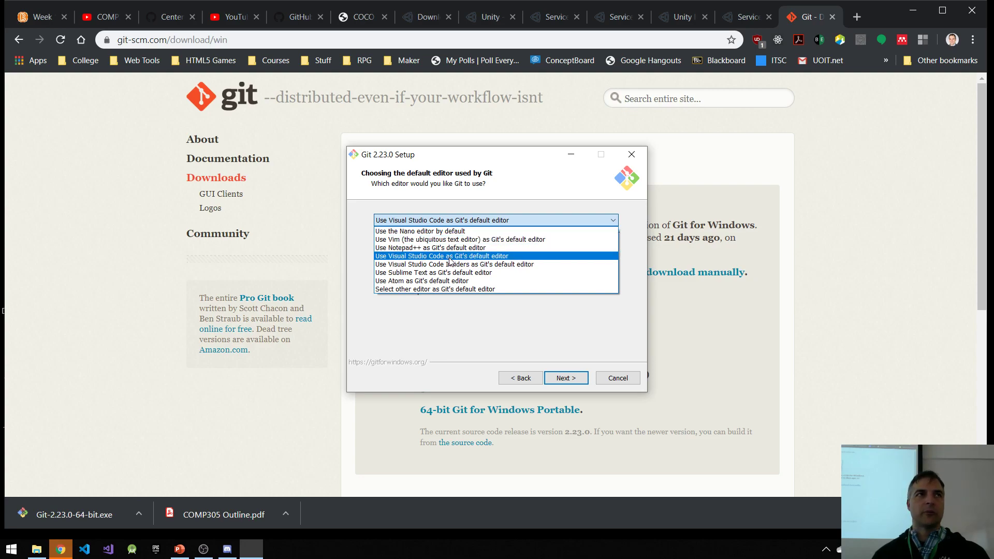
click(444, 341)
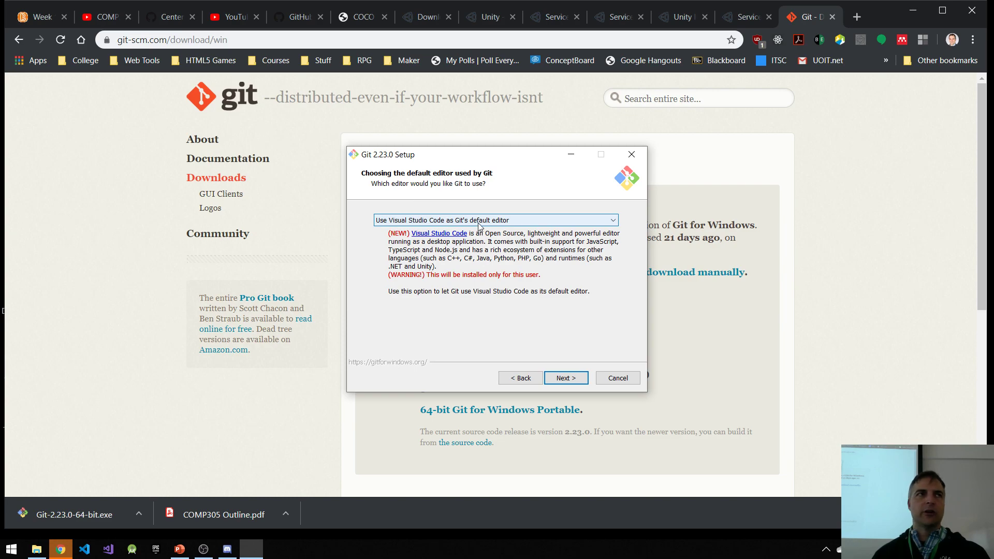
click(566, 378)
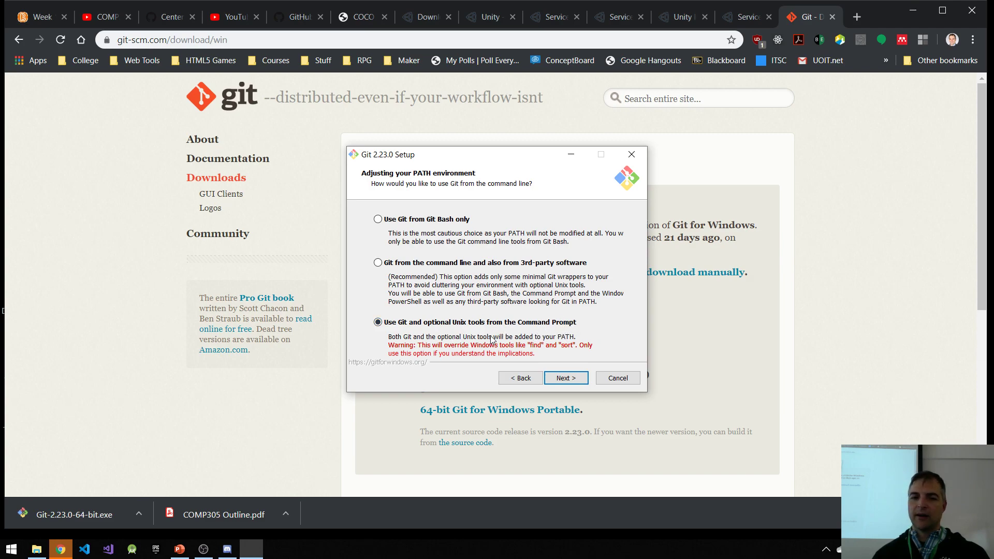
Step: Keep Git and optional Unix tools from the Command Prompt, the OpenSSL library, and Windows-style checkout with Unix-style commit line endings
click(566, 379)
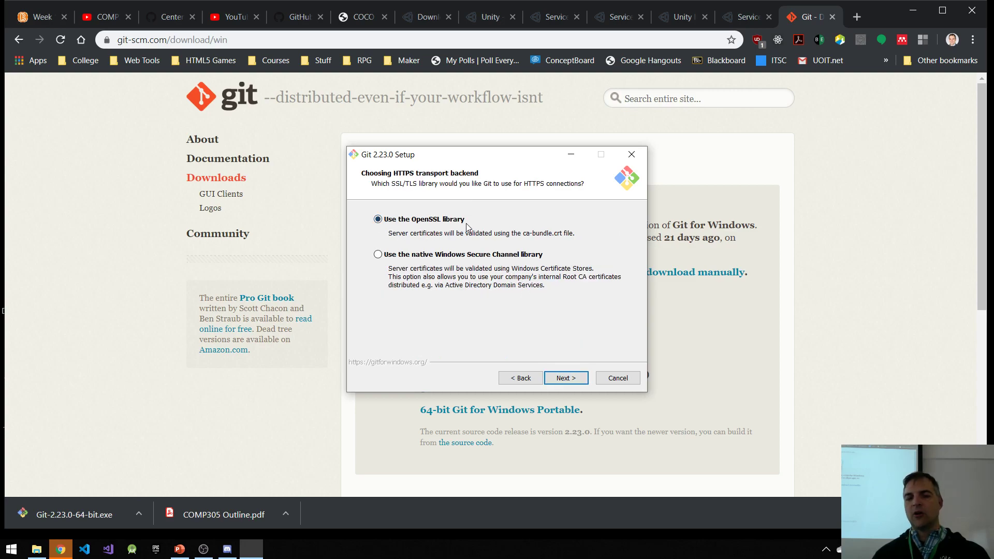
click(565, 378)
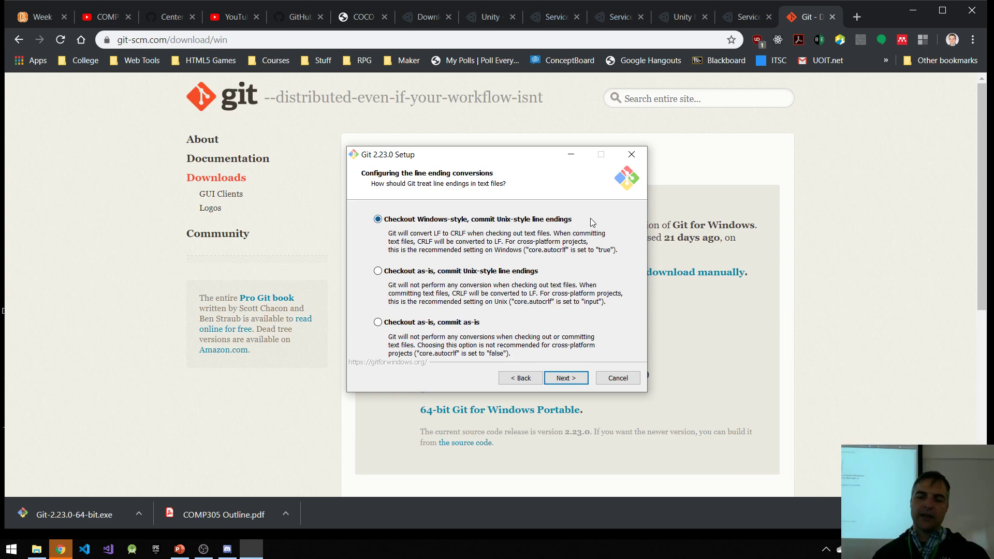
click(565, 378)
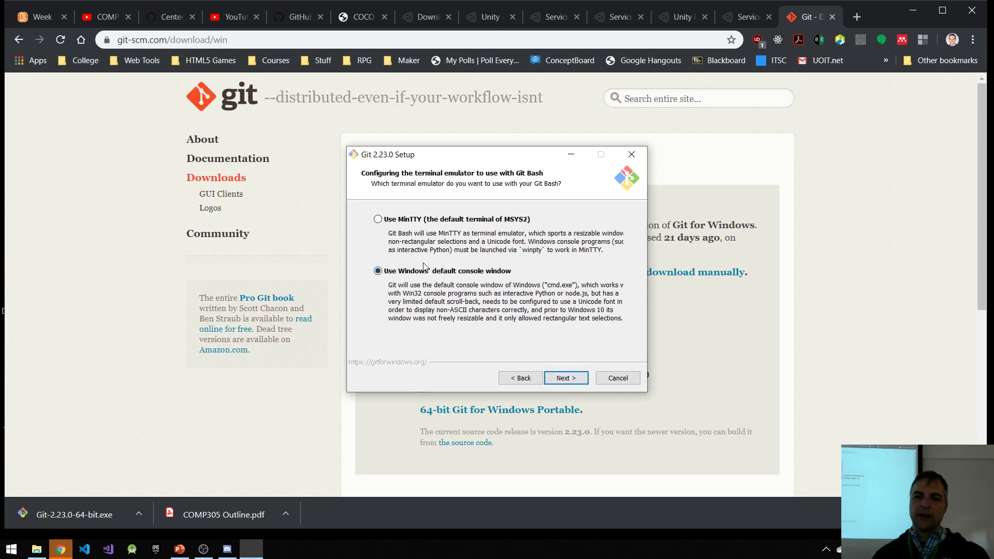
Step: Open Command Prompt and verify the installed Git version with git --version
click(5, 552)
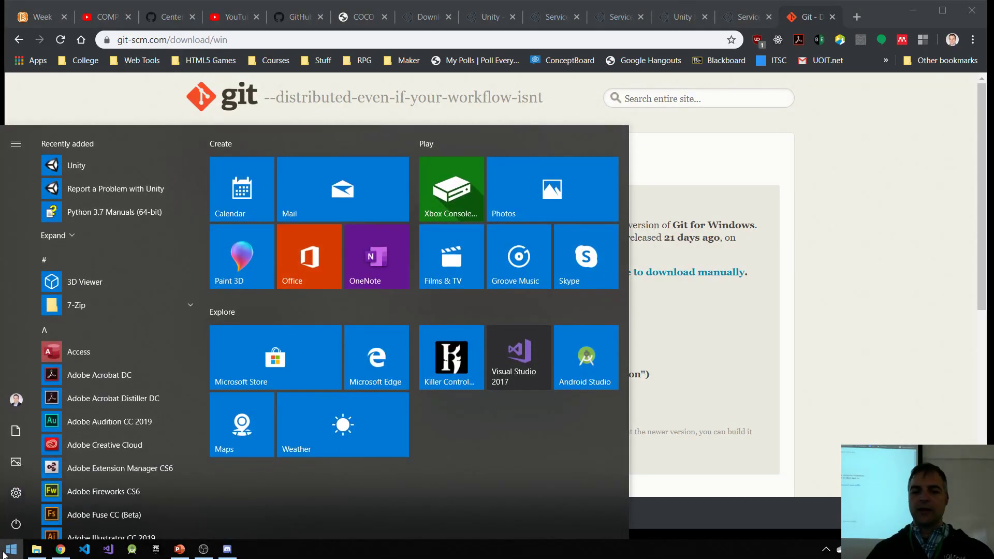
text(cmd)
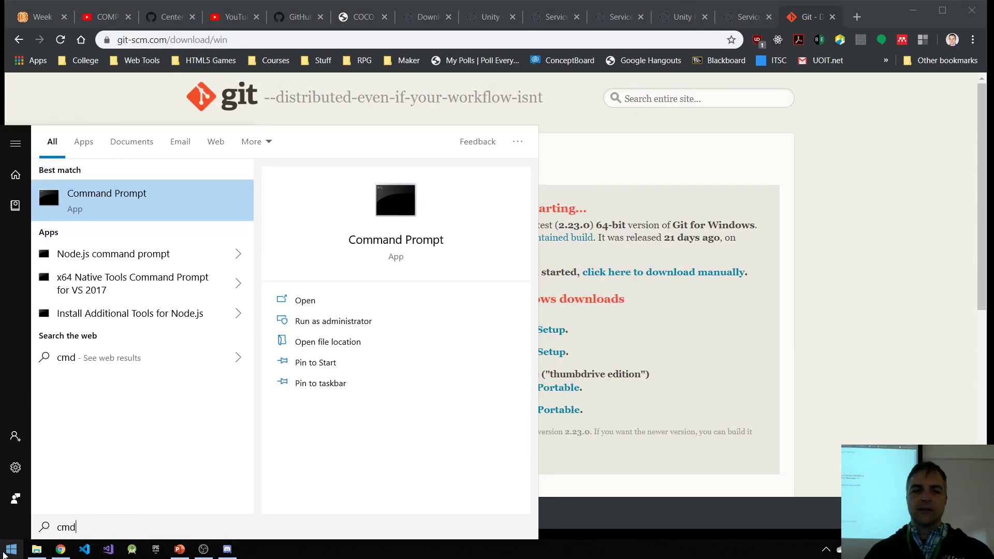
key(Return)
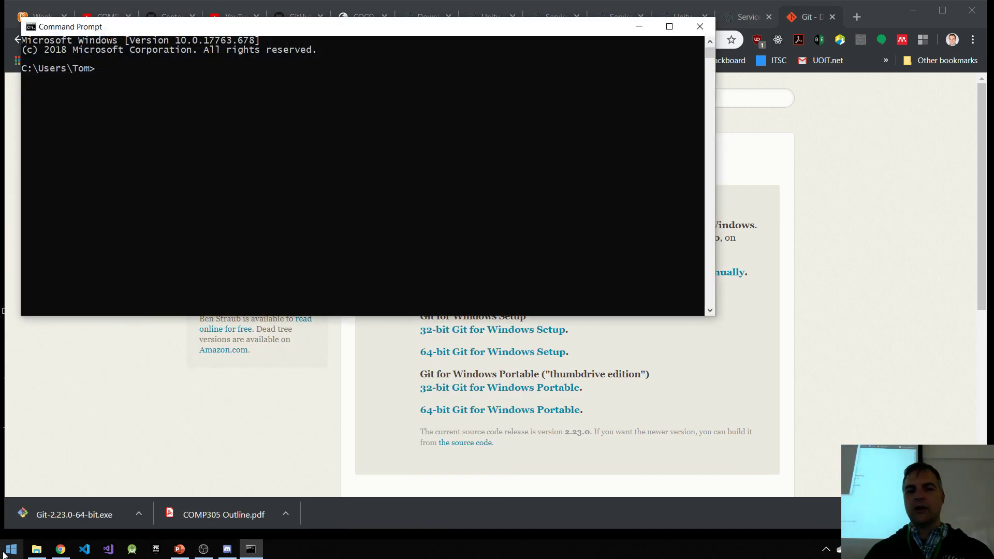
text(git --versioni)
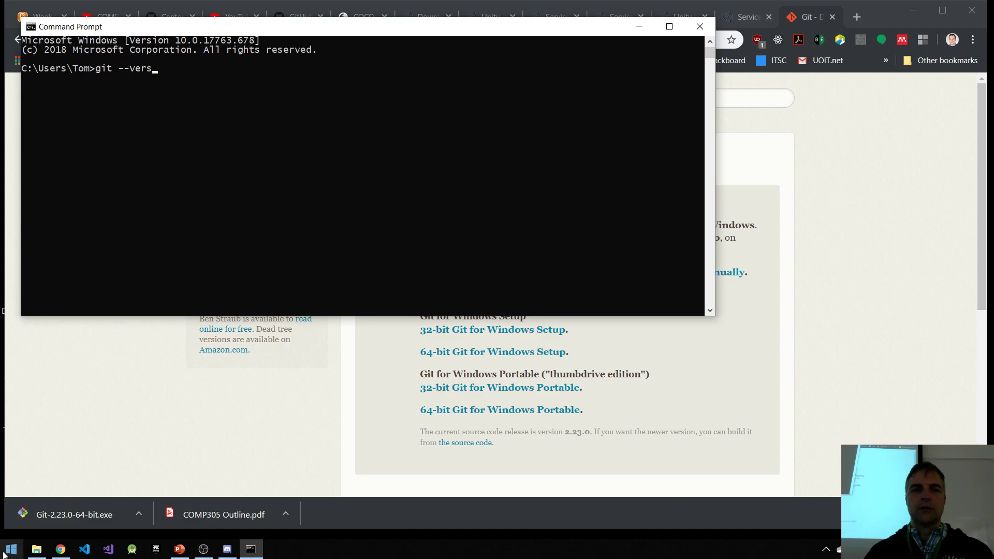
key(Return)
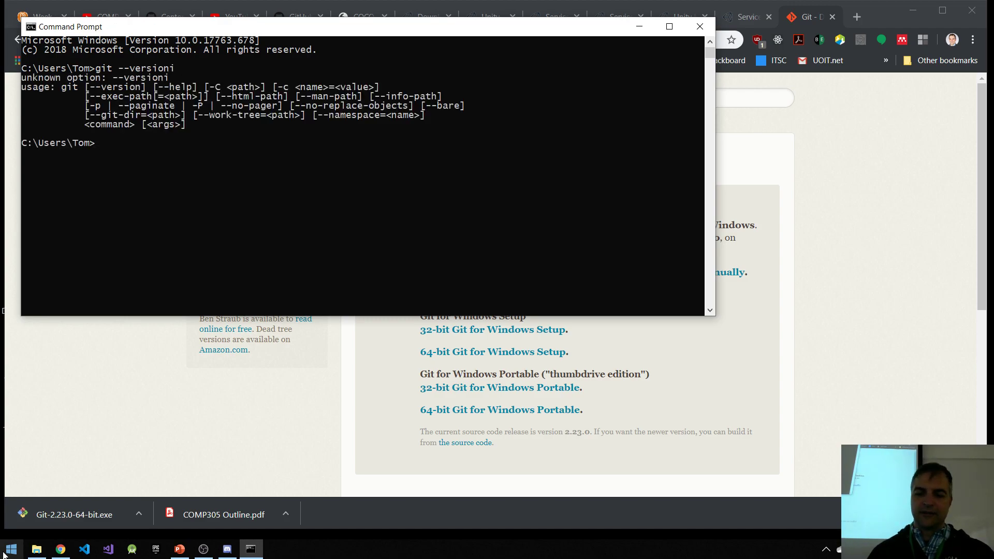
key(Up)
key(BackSpace)
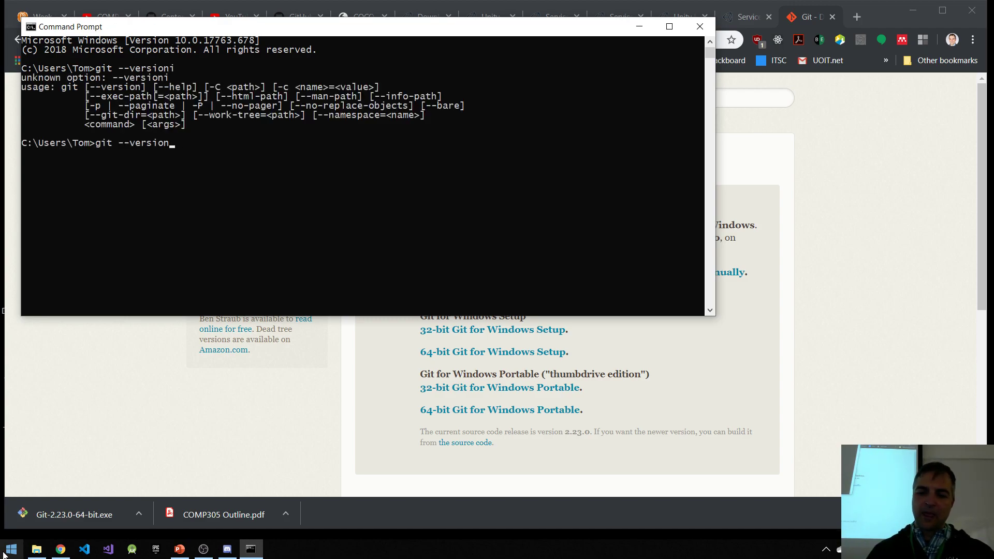
key(Return)
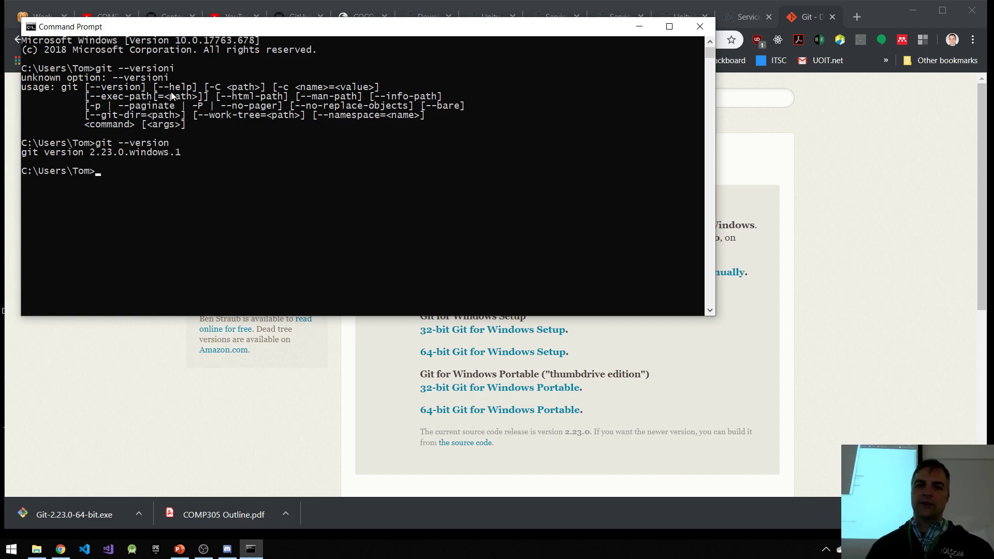
drag(299, 34, 462, 93)
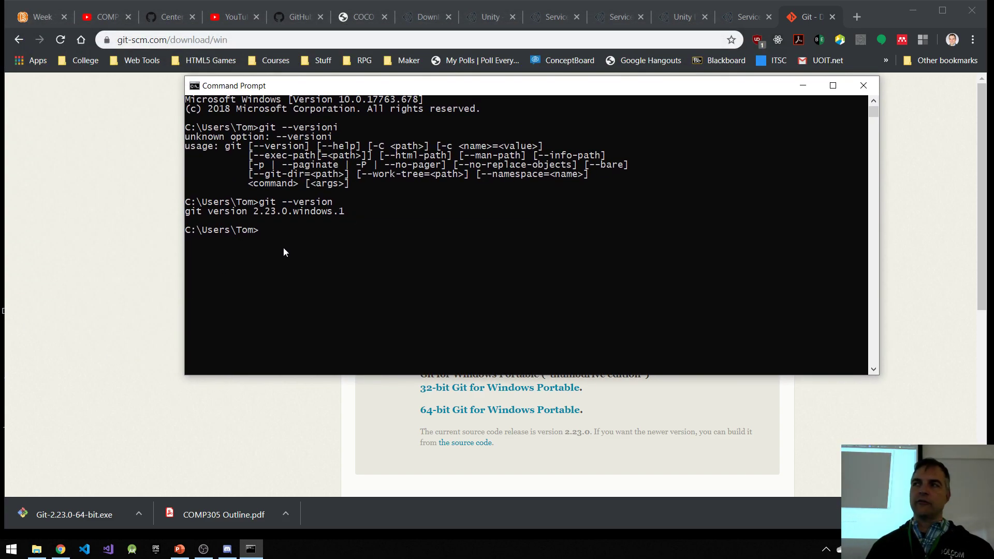
Step: Try to open the Windows control panel item for editing the system environment variables
click(10, 550)
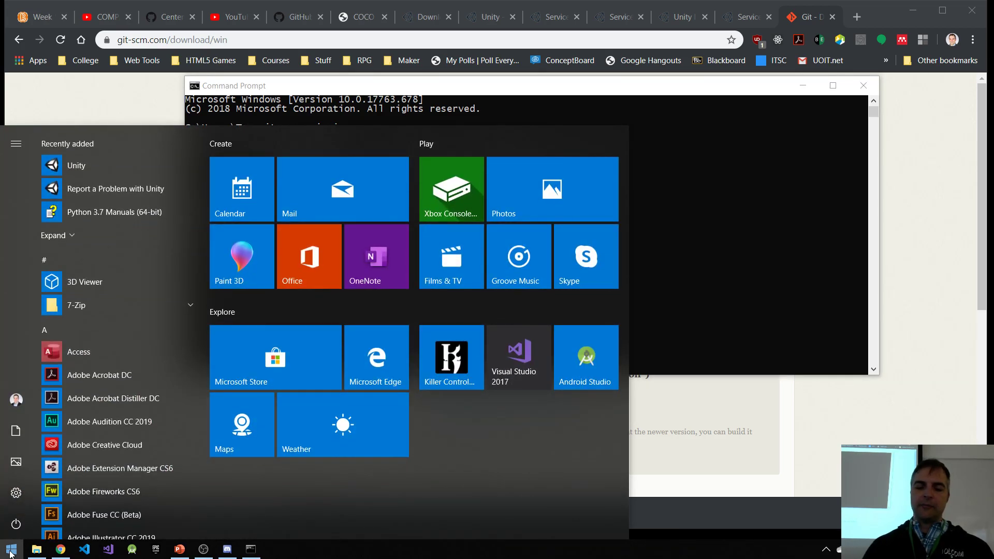
text(system)
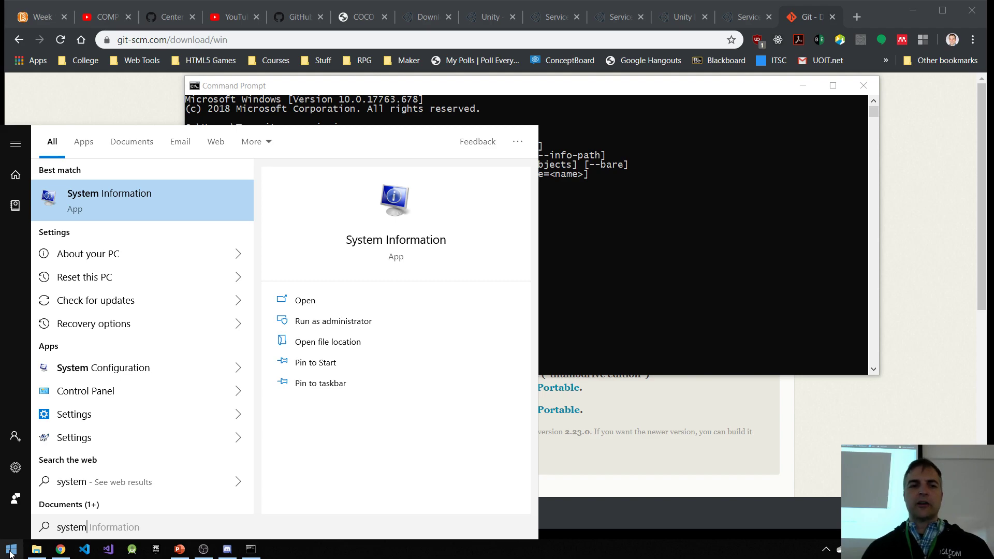
key(BackSpace)
key(BackSpace)
key(BackSpace)
key(BackSpace)
key(BackSpace)
key(BackSpace)
text(envi)
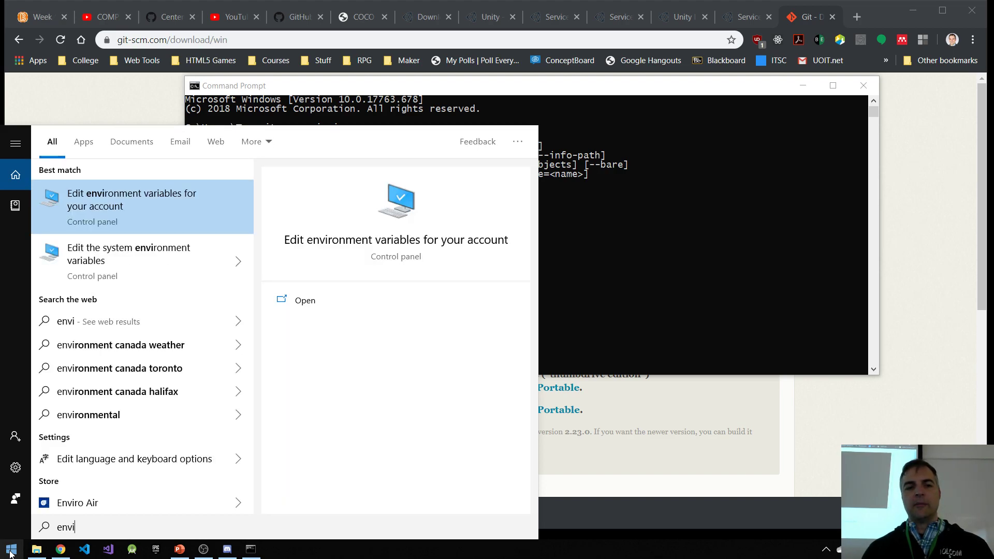
key(Down)
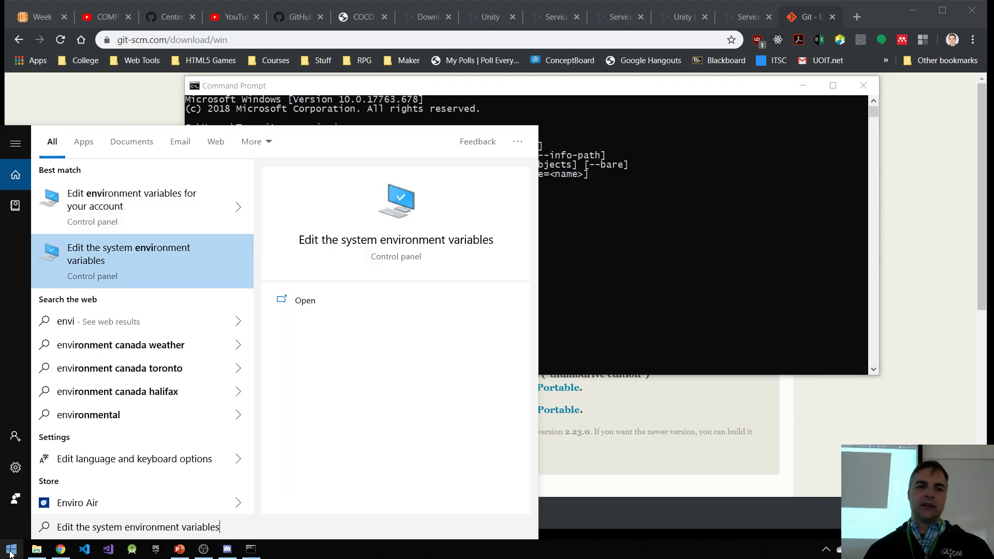
key(Return)
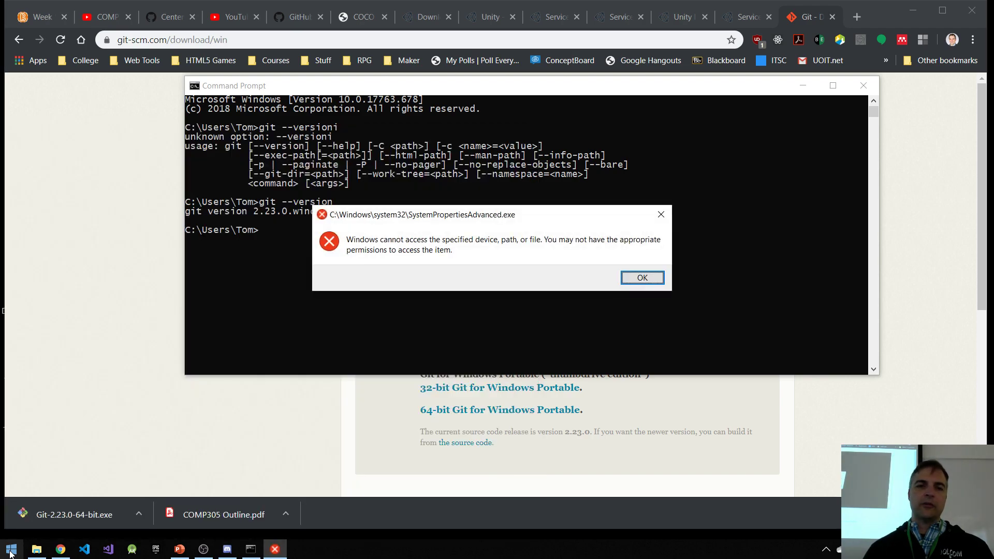
key(Return)
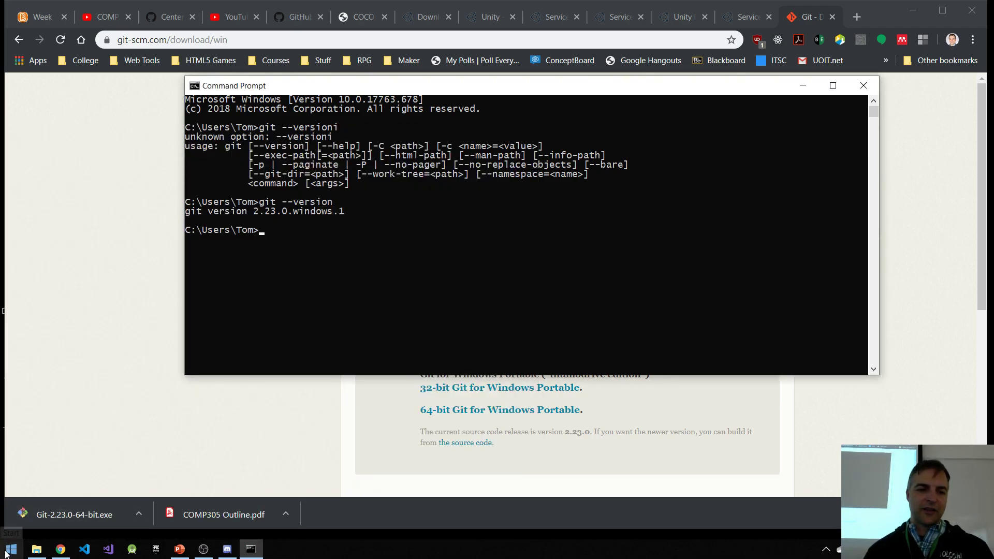
Step: Try to open the advanced system settings through a Windows search for "advanced sys"
click(6, 553)
text(sys)
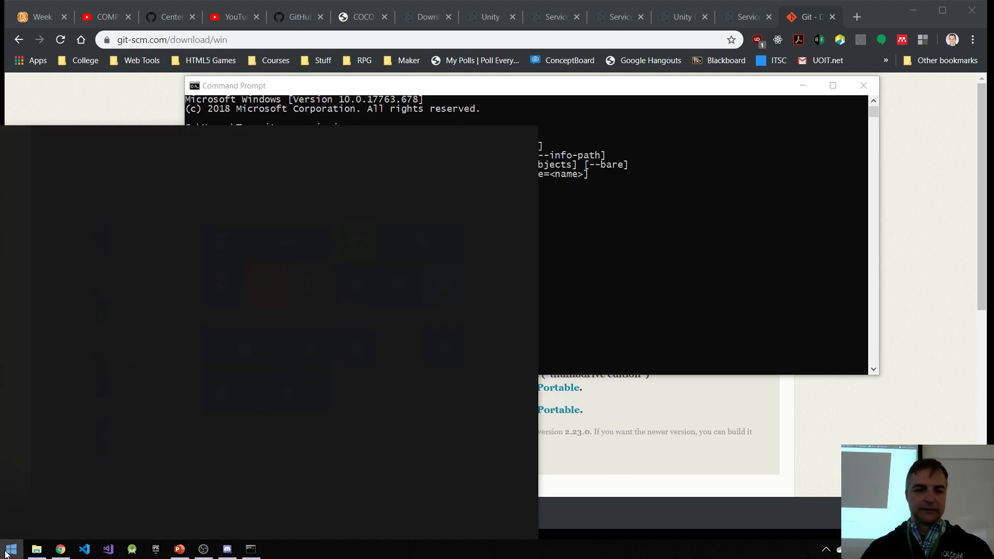
text(tem sys)
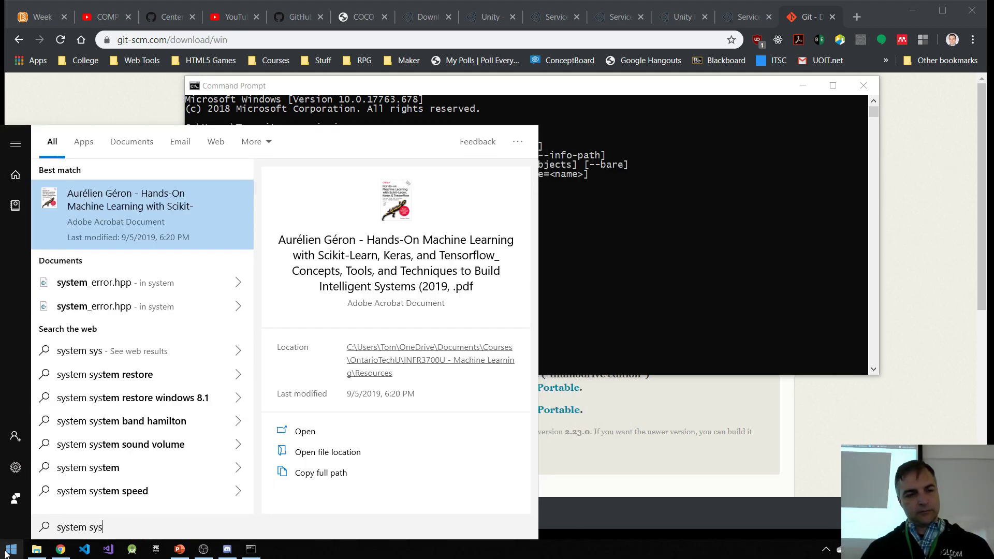
key(BackSpace)
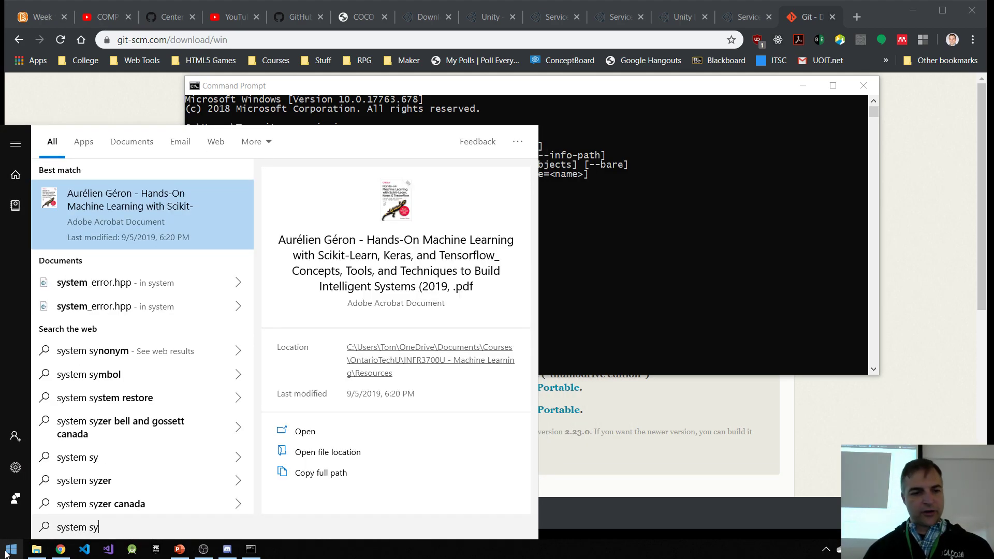
drag(104, 530, 34, 529)
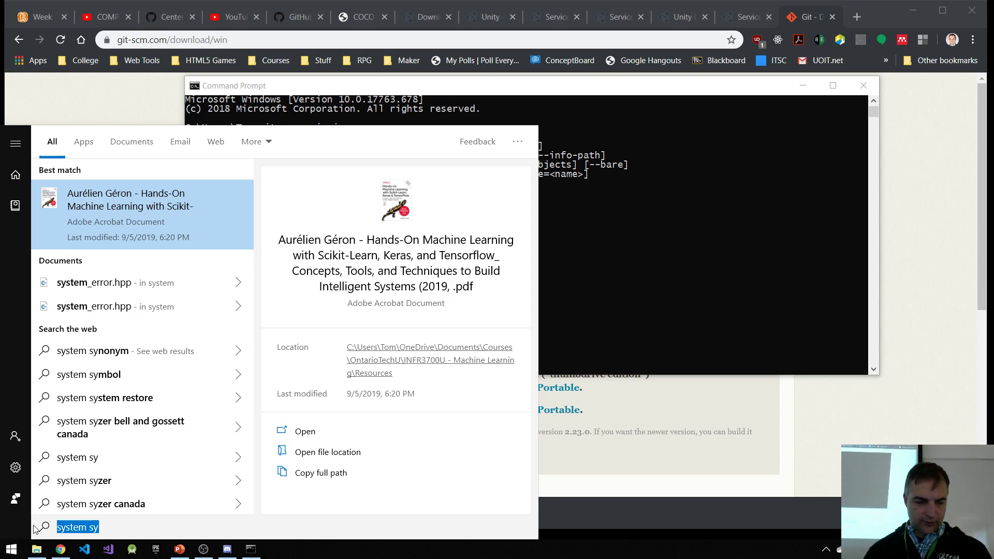
text(advanced sys)
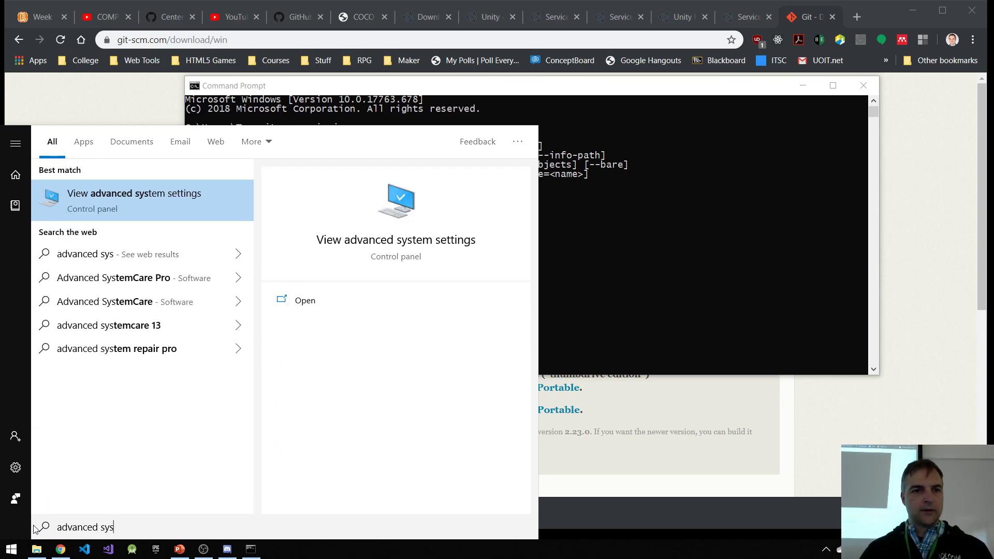
click(127, 206)
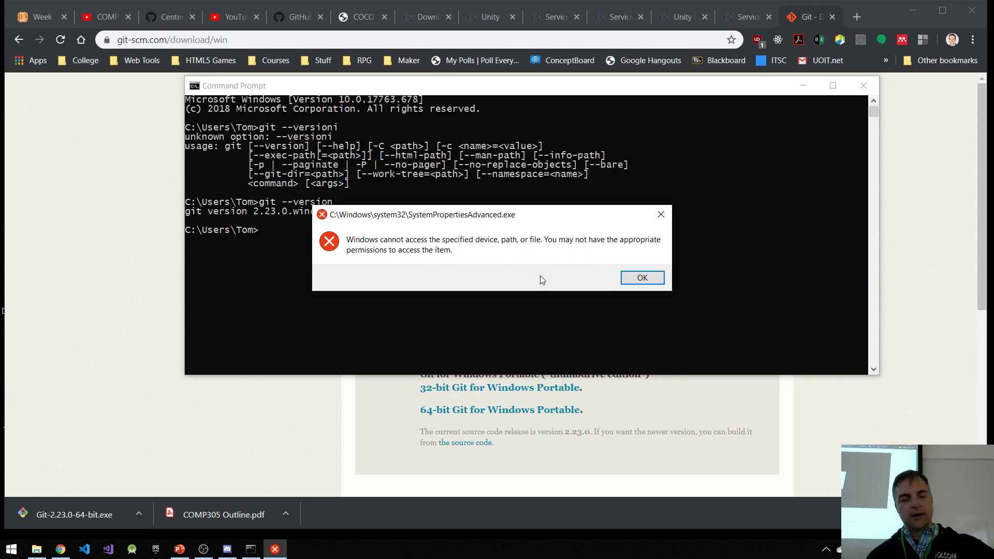
click(658, 278)
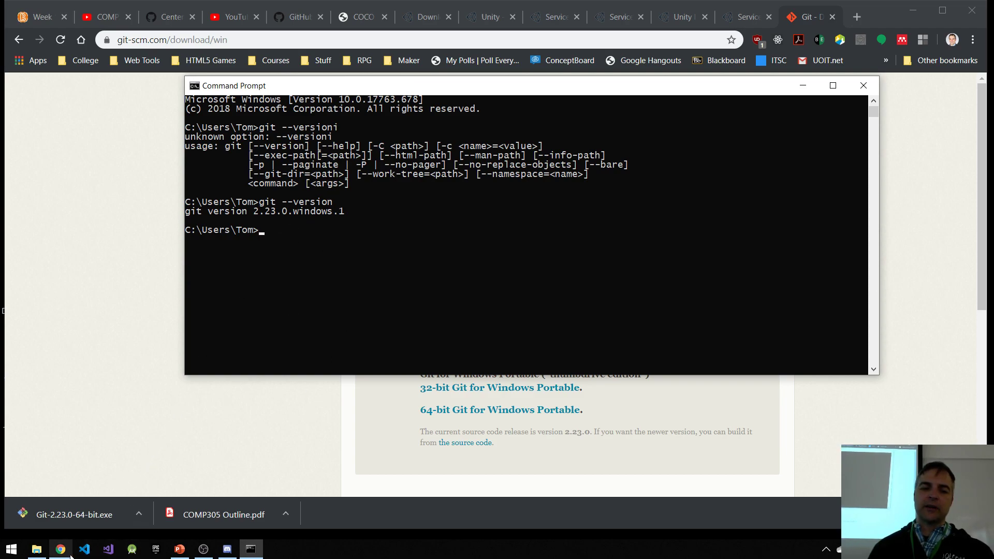
Step: Change Command Prompt's directory with cd to the COMP305-F2019-Lesson1B folder in Desktop\Unity Projects, and clear the console with cls
mouse_move(67, 555)
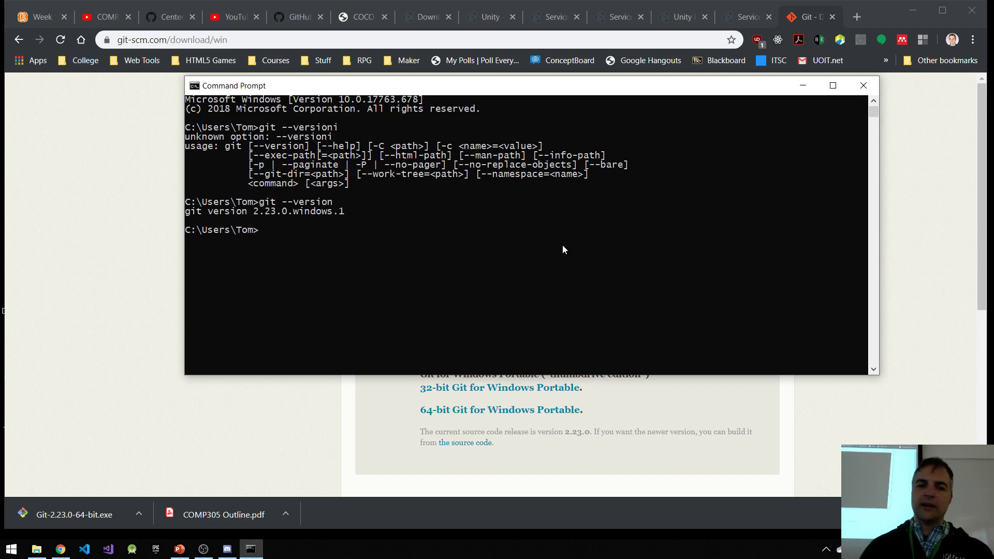
text(cd)
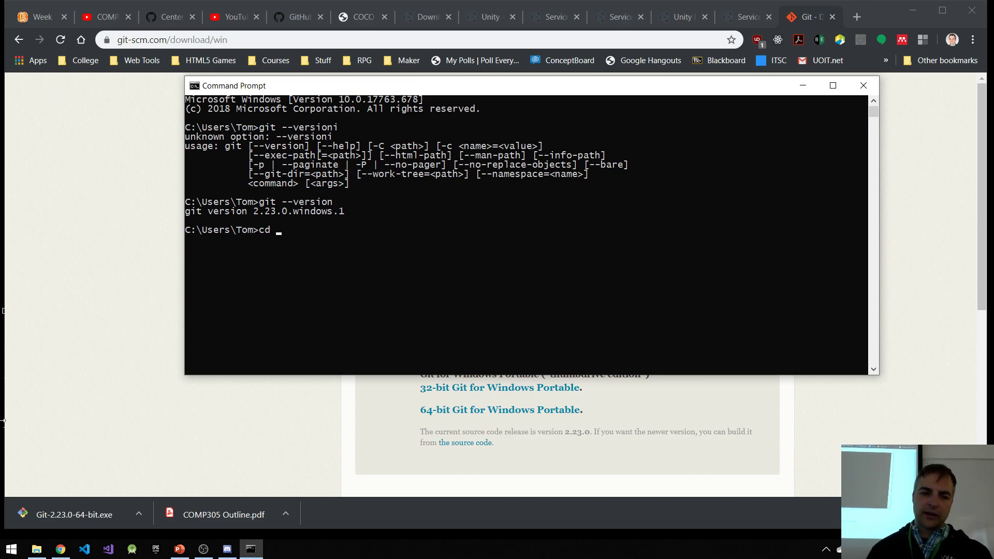
click(40, 549)
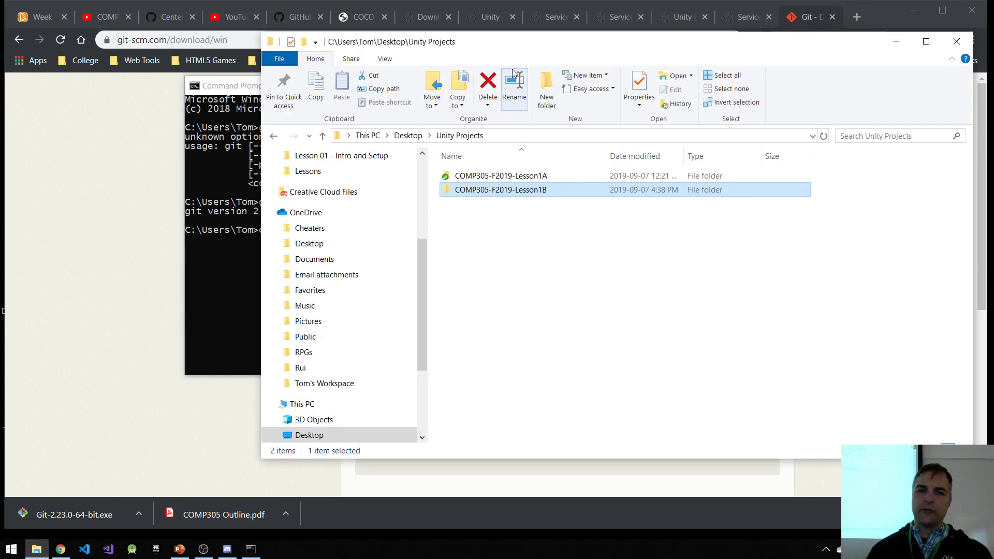
drag(450, 61, 656, 83)
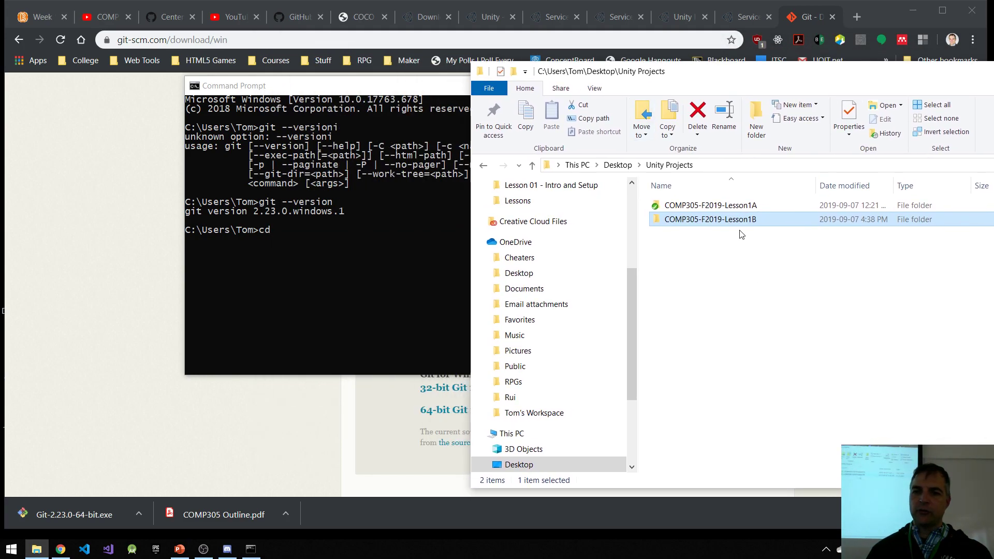
drag(732, 221, 368, 248)
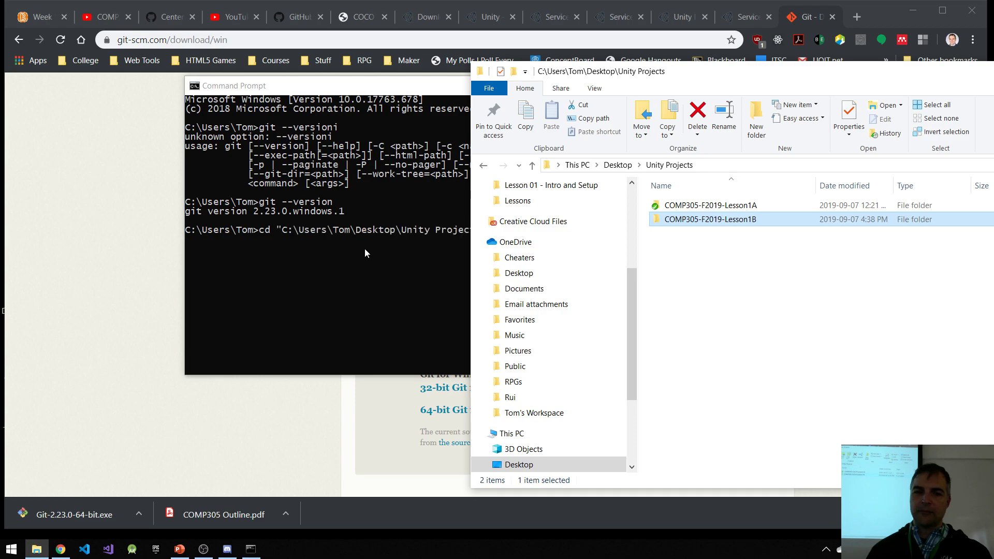
click(356, 275)
key(Return)
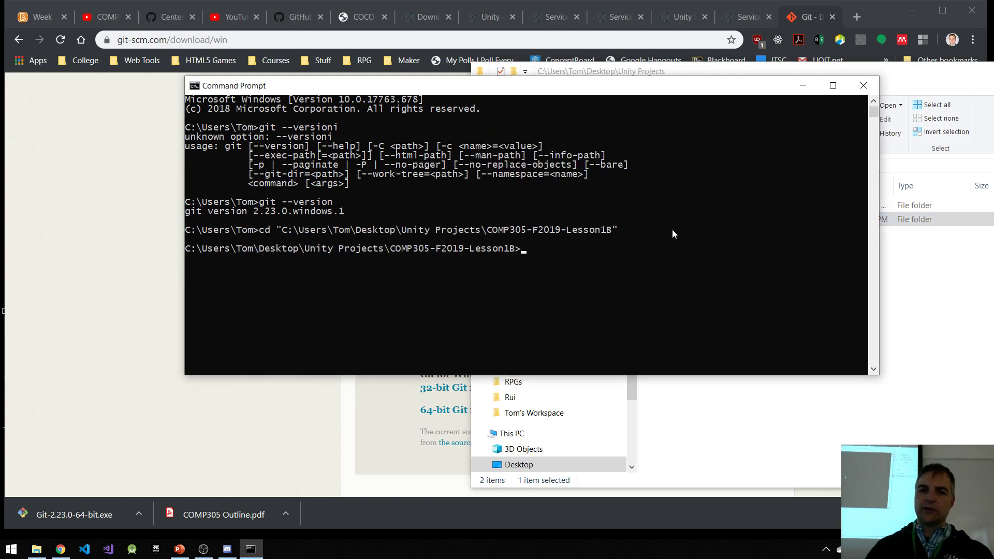
text(cls)
key(Return)
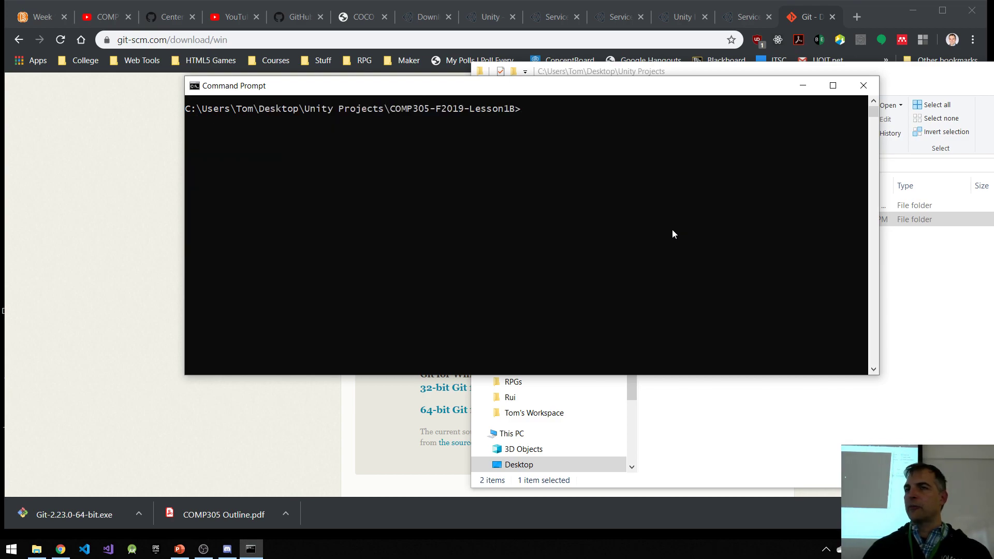
Step: Initialize a Git repository in the Lesson1B folder with git init and check the folder's status icon in File Explorer
text(git init)
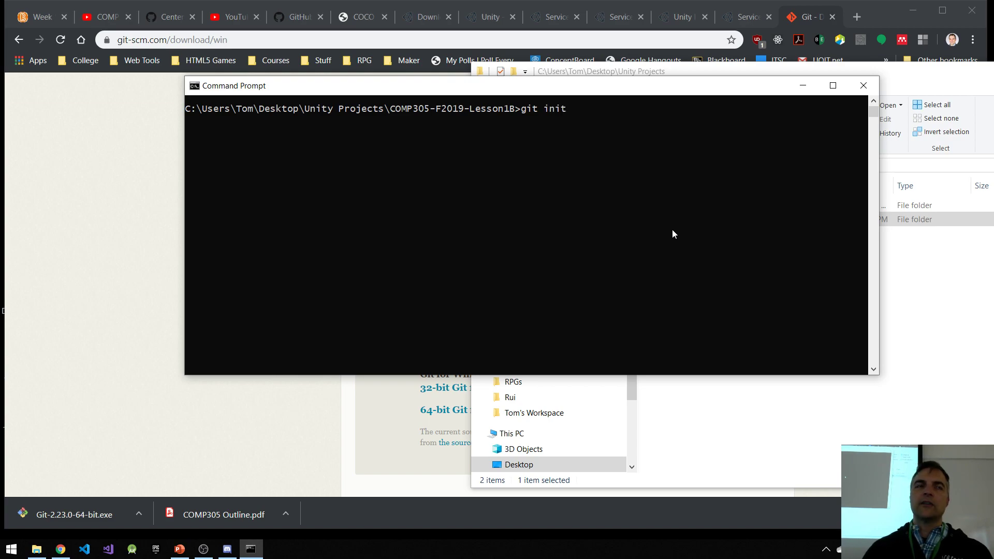
key(Return)
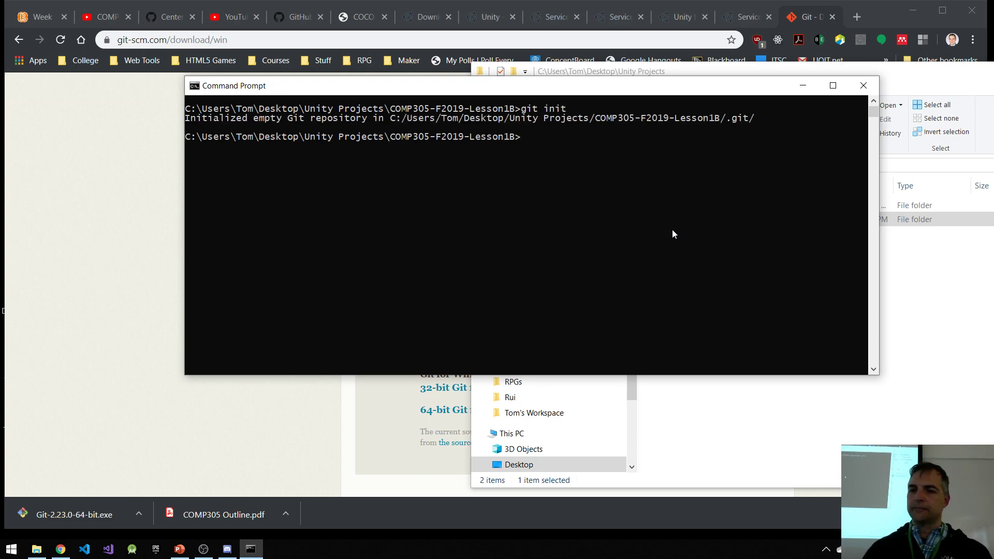
drag(723, 88, 604, 250)
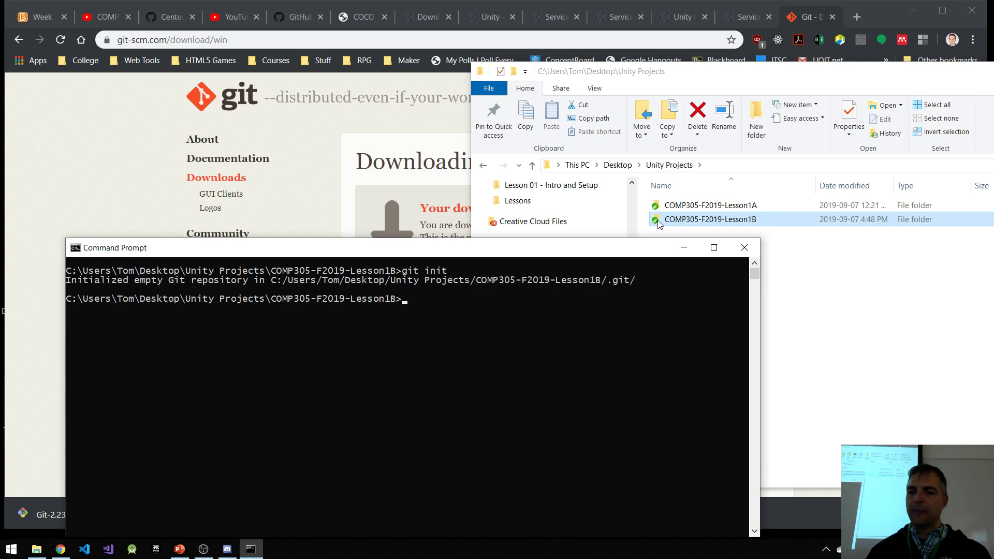
drag(502, 250, 515, 107)
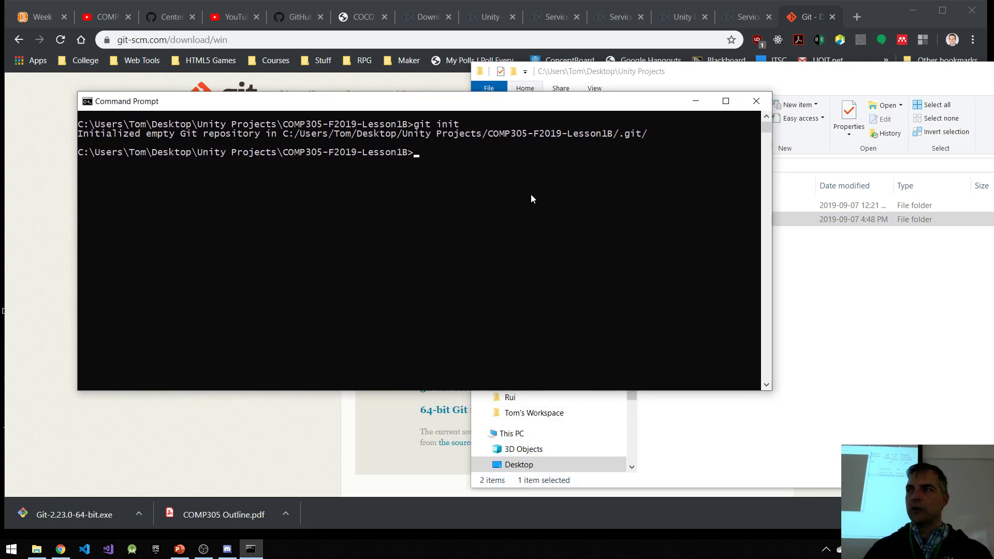
Step: Stage all Lesson1B project files with git add . and clear the console with cls
text(git add .)
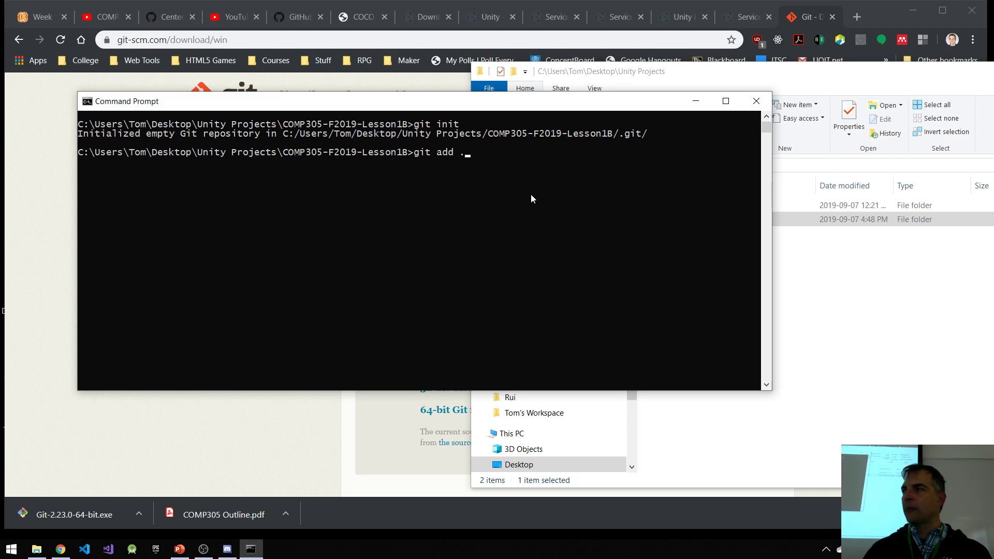
key(Return)
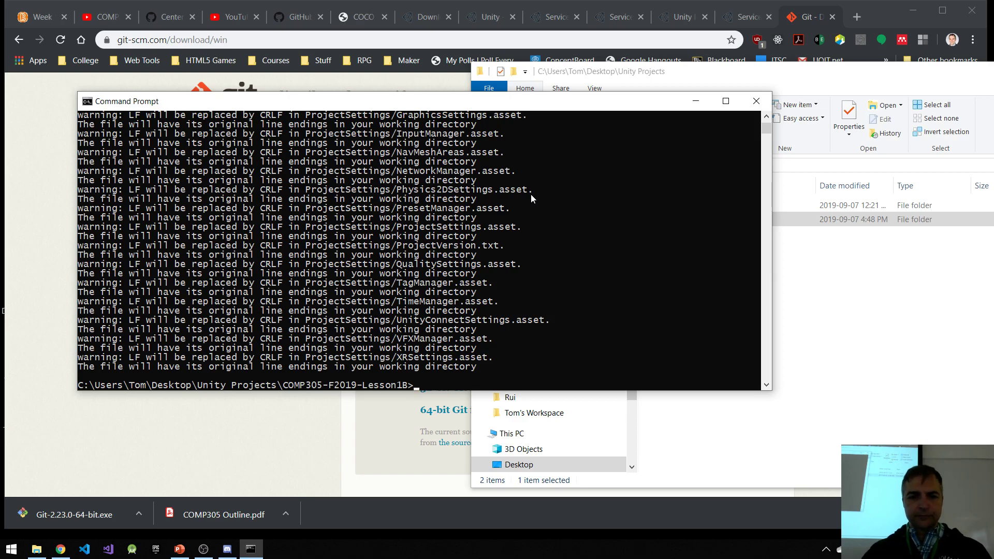
text(cls)
key(Return)
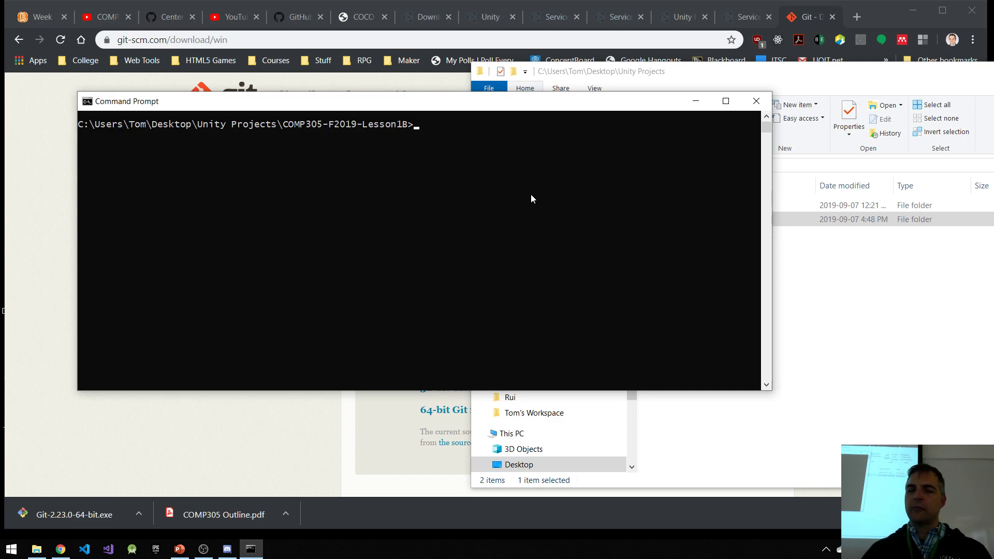
Step: Commit the staged Lesson1B files with git commit -m "initial commit"
text(git com)
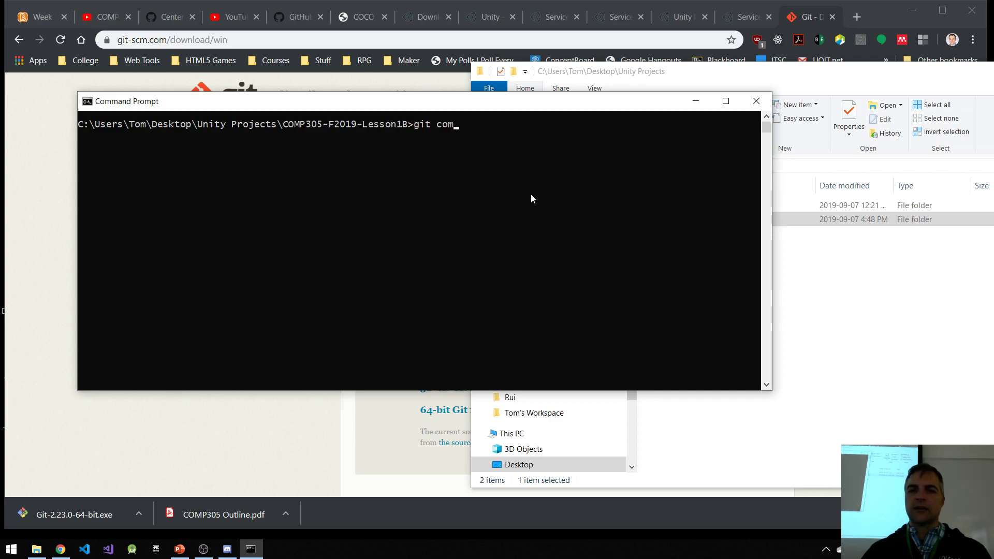
text(mit -m)
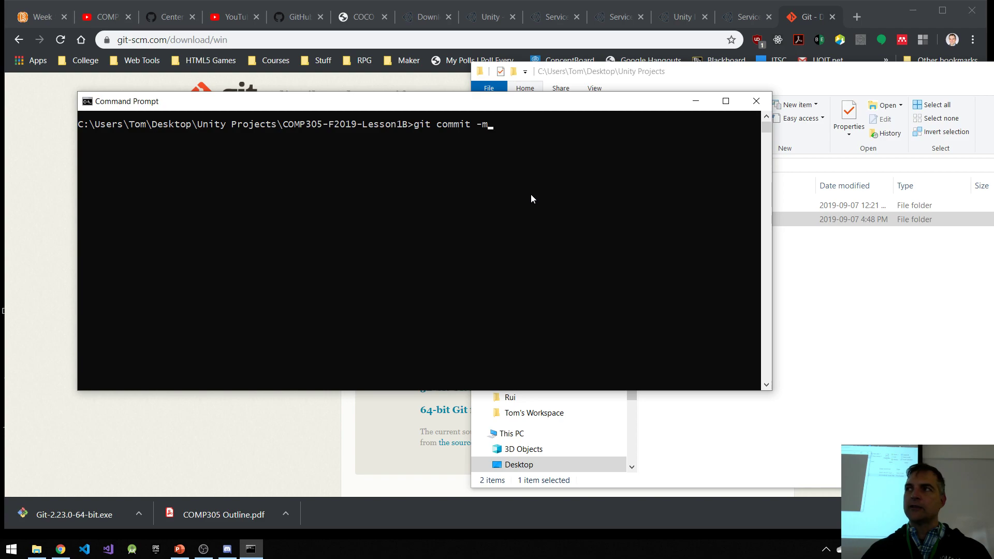
text( "initi)
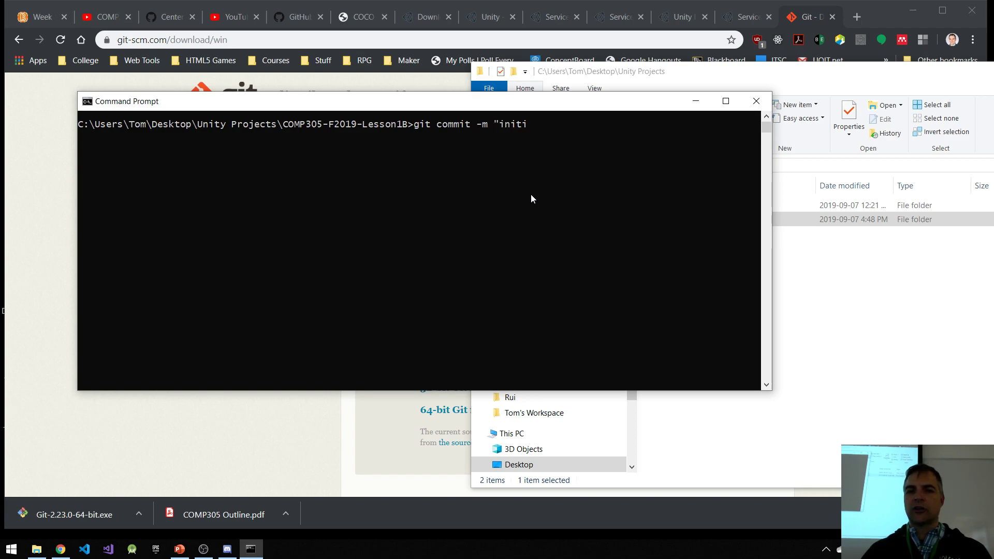
text(al commit")
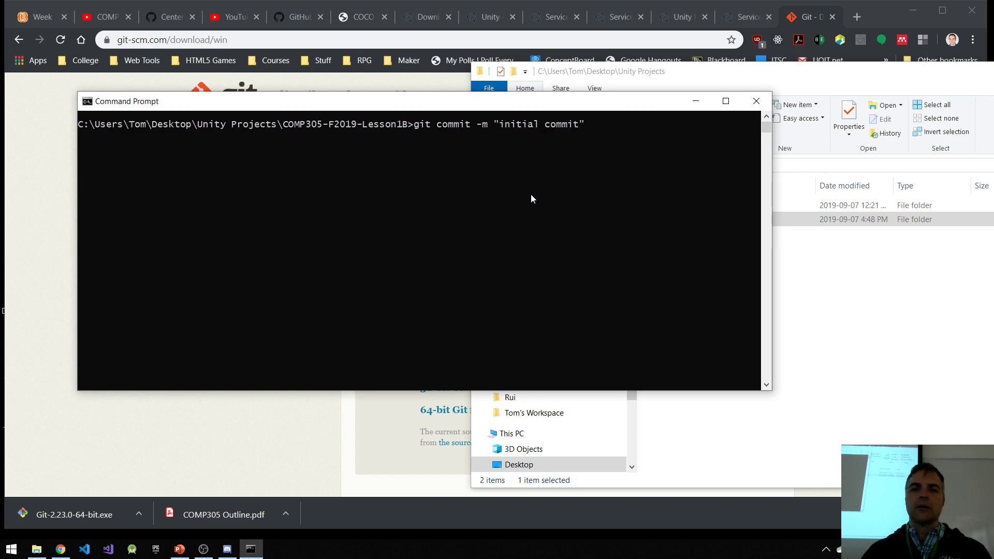
key(Return)
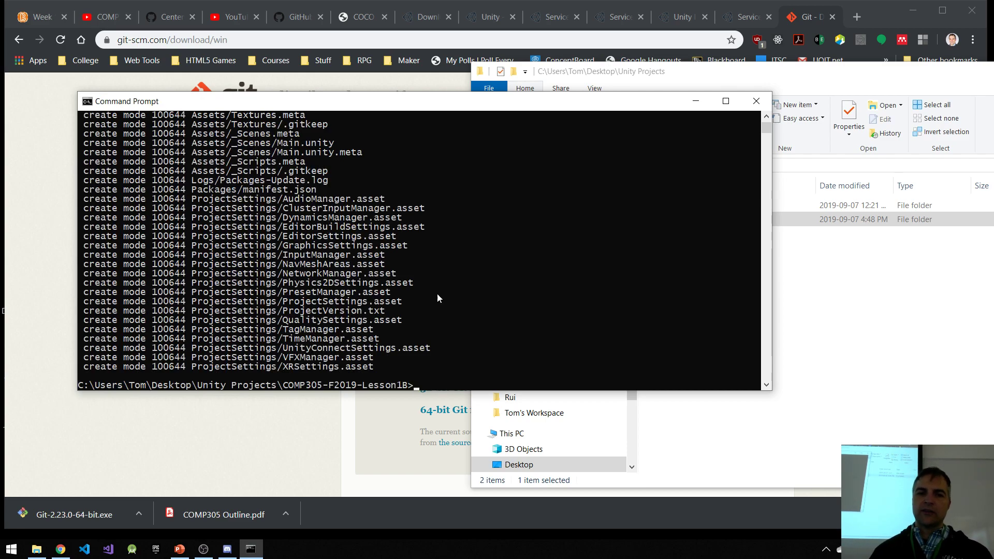
Step: Review the commit output's list of created files, from .collabignore and .gitignore through the Assets and ProjectSettings entries
scroll(361, 225, up, 2)
scroll(361, 225, up, 3)
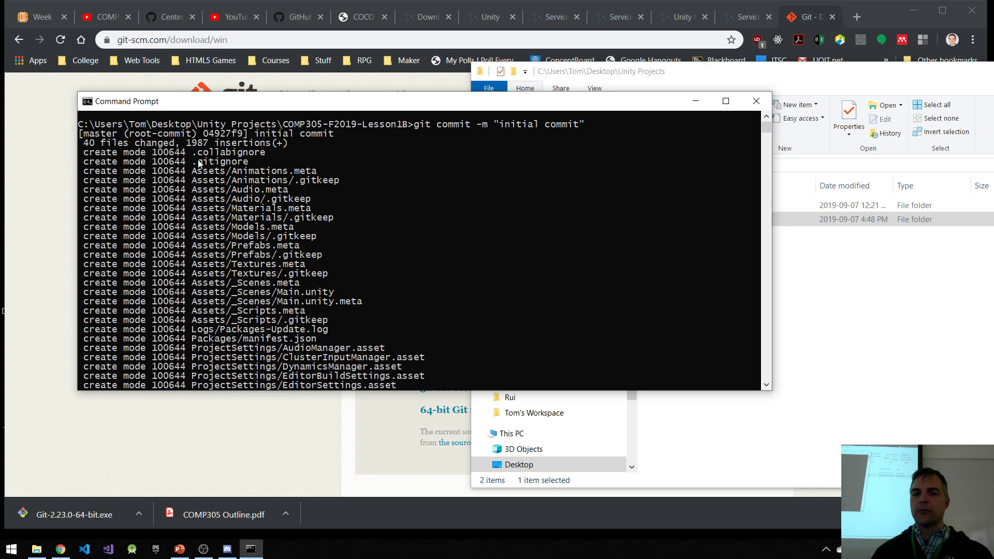
scroll(302, 322, down, 3)
scroll(290, 318, down, 4)
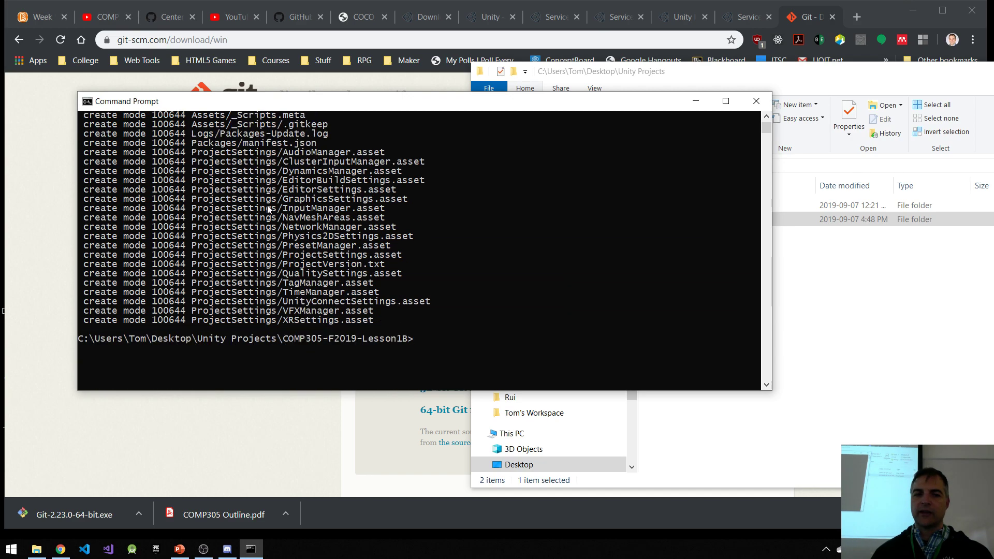
scroll(280, 311, up, 7)
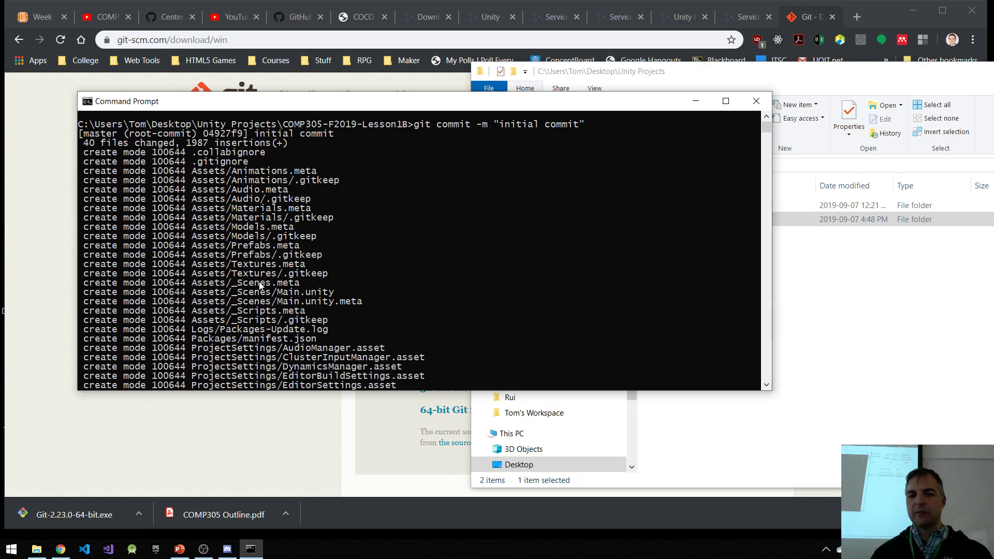
scroll(287, 319, down, 2)
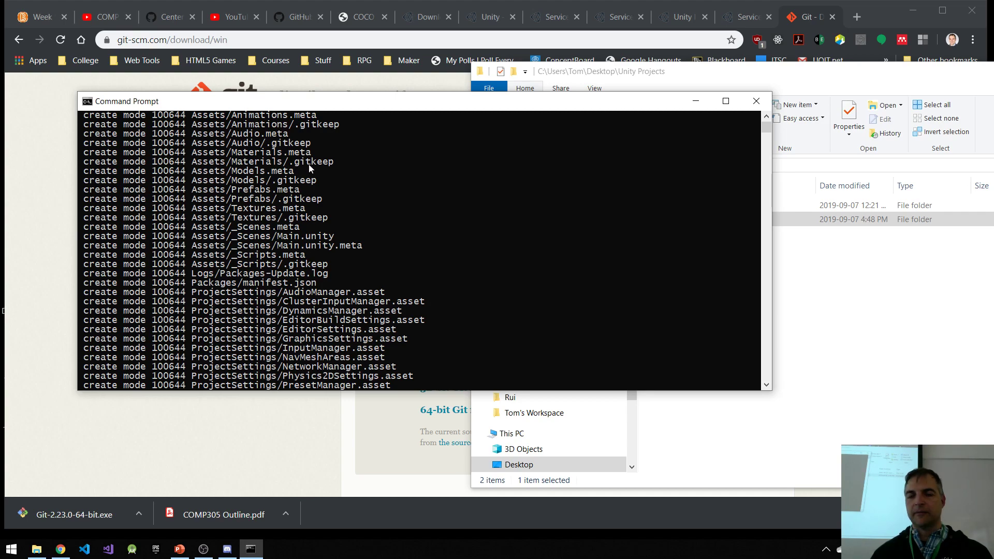
scroll(316, 205, down, 6)
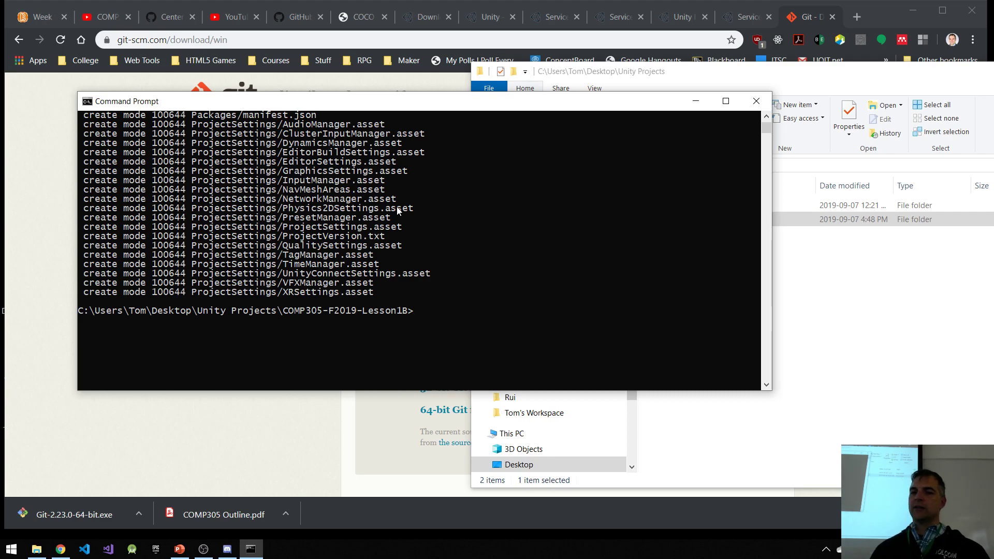
Step: Open the COMP305-F2019-Lesson1B folder in File Explorer, reposition it and the Command Prompt window, and check the .git folder and status icons
click(929, 295)
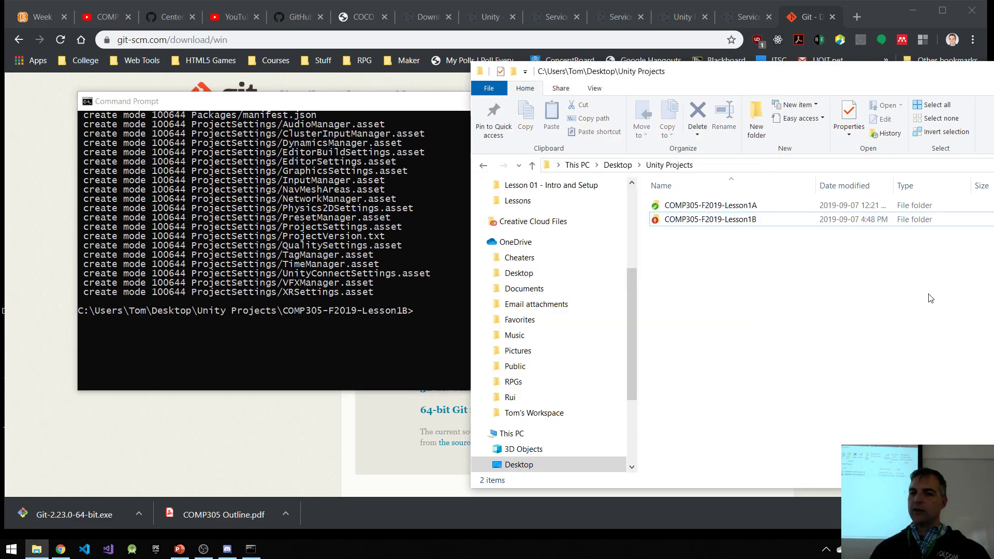
double_click(718, 221)
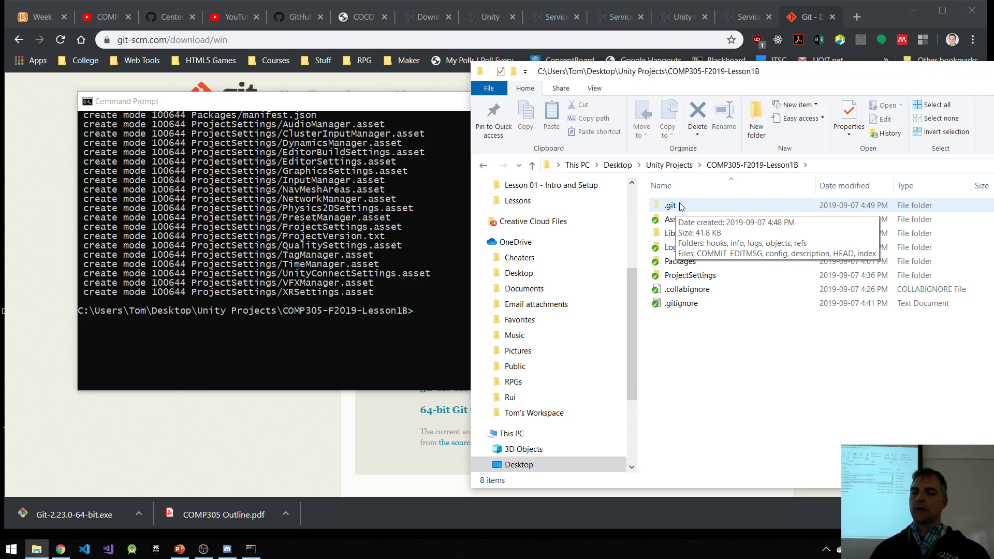
drag(738, 76, 657, 46)
click(338, 103)
drag(338, 105, 301, 93)
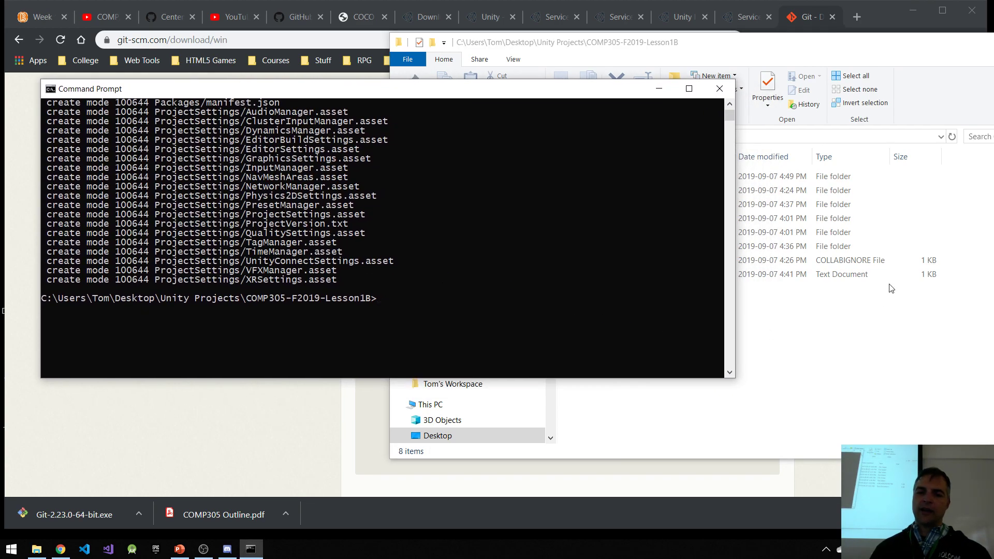
click(765, 58)
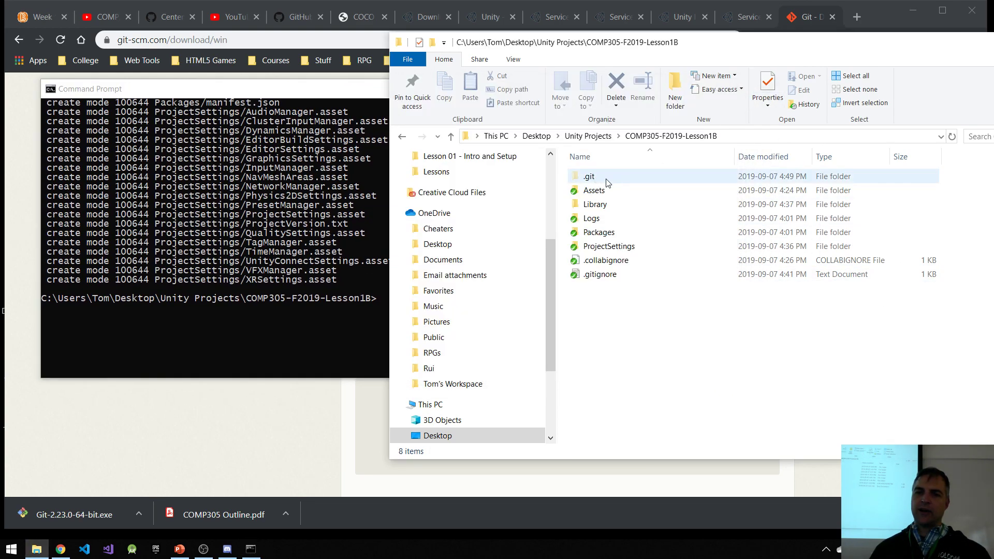
click(341, 324)
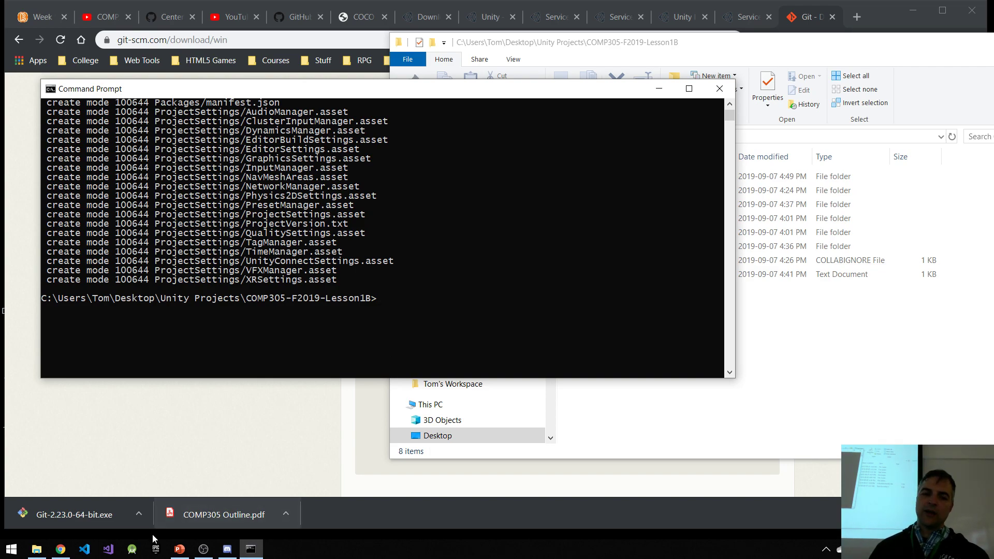
Step: Switch to Chrome and create a GitHub repository named COMP305-F2019-Lesson1B under the CentennialCollege organization
click(60, 549)
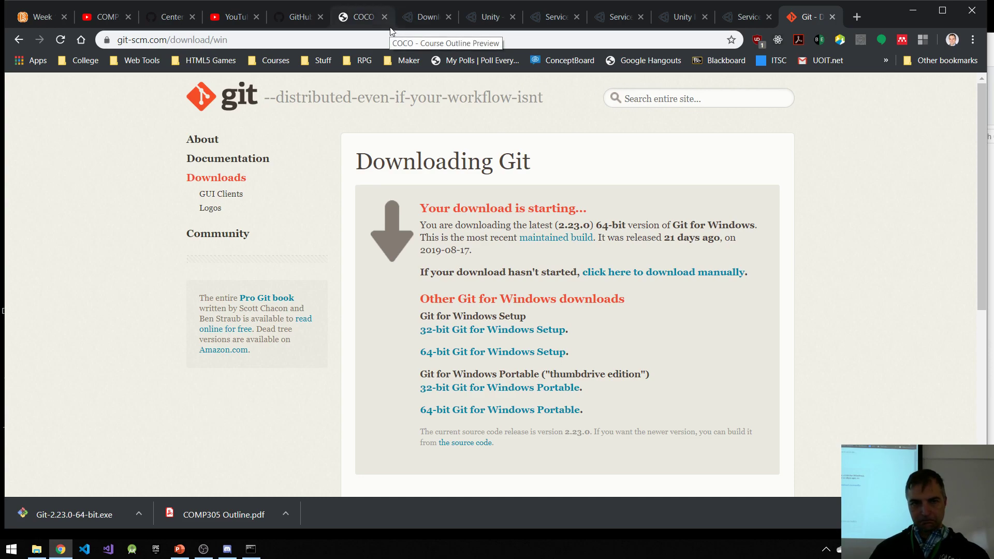
click(294, 17)
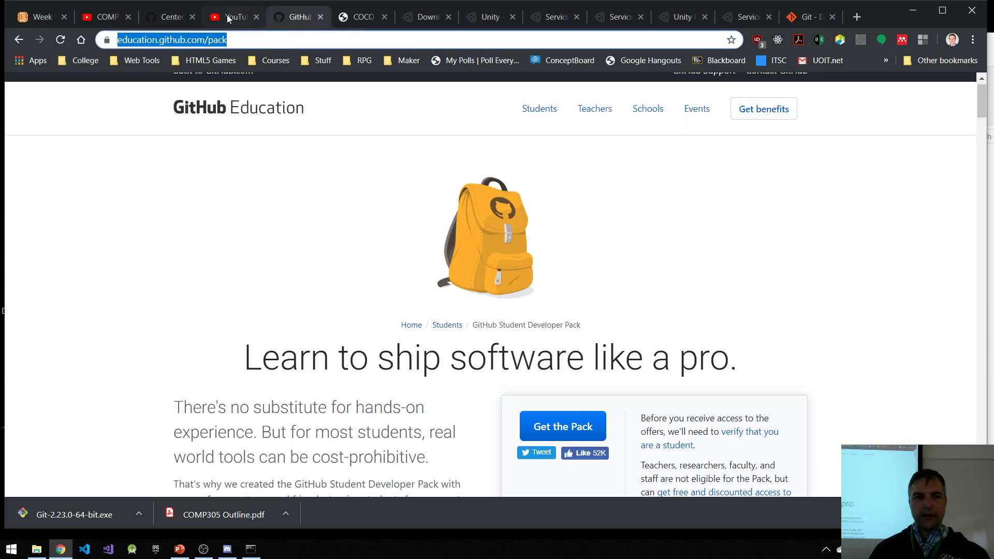
click(158, 16)
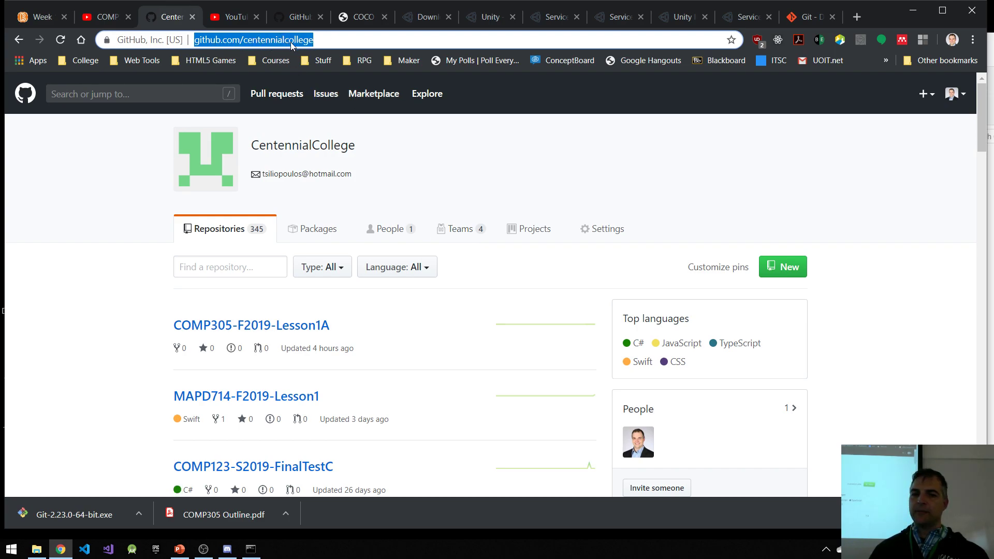
click(796, 268)
click(472, 256)
text(COMP305)
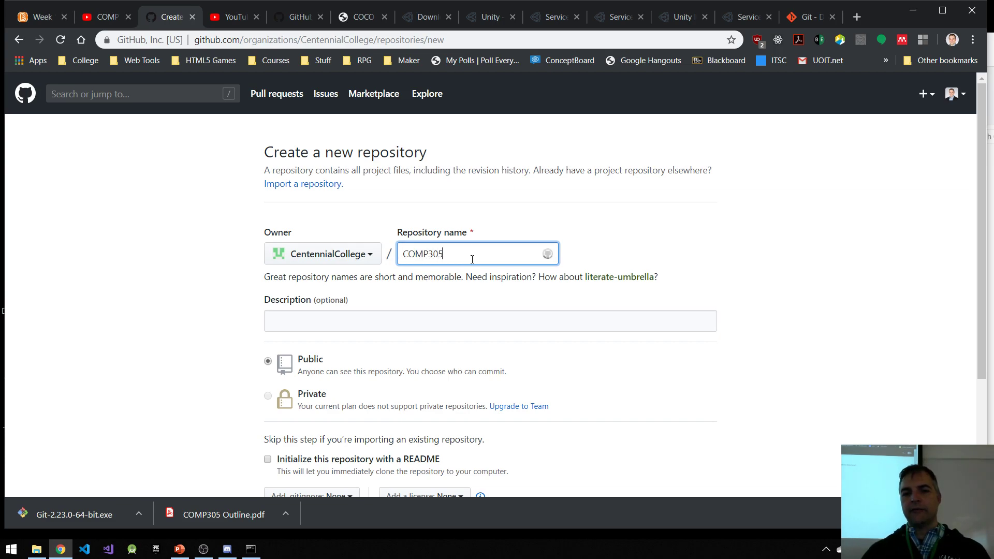
text(-F2019-Lesson1B)
key(Return)
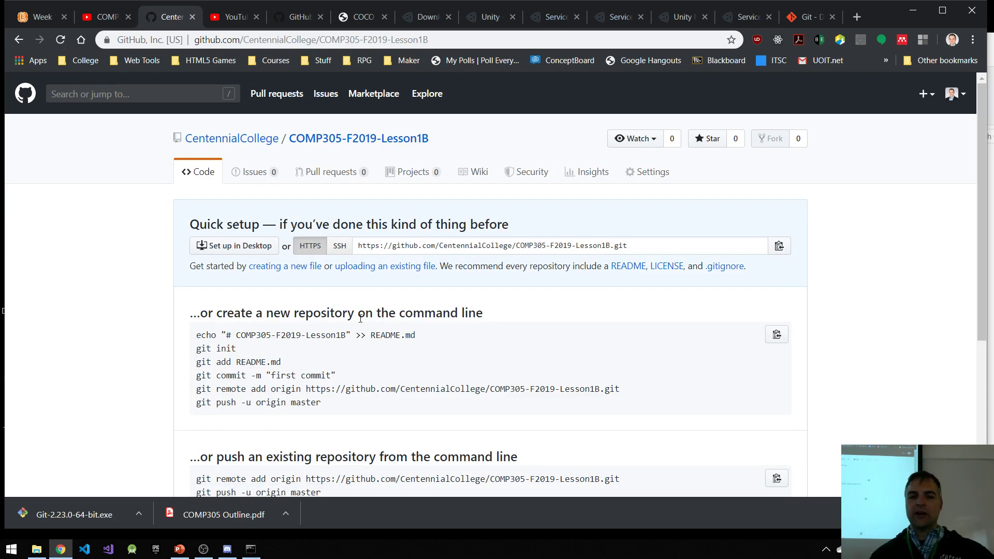
Step: Copy the git remote add origin and git push -u origin master commands from the new repository page and run them in Command Prompt
scroll(404, 253, down, 2)
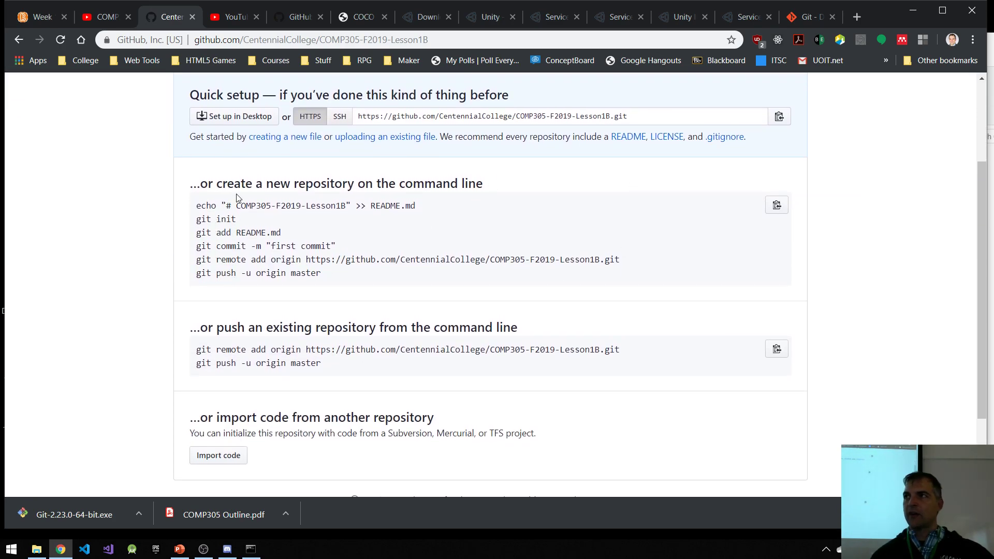
drag(197, 260, 358, 275)
key(ctrl+c)
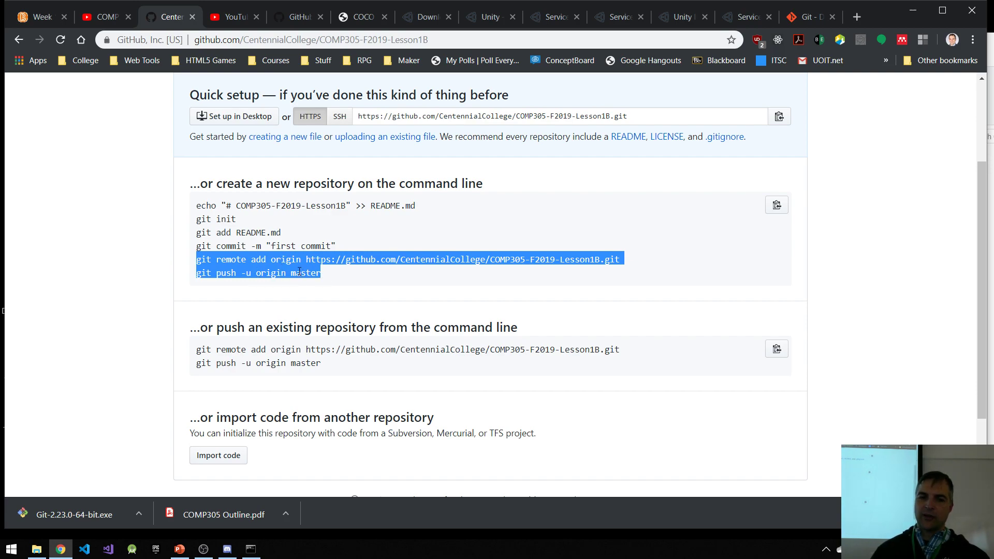
click(250, 550)
right_click(409, 297)
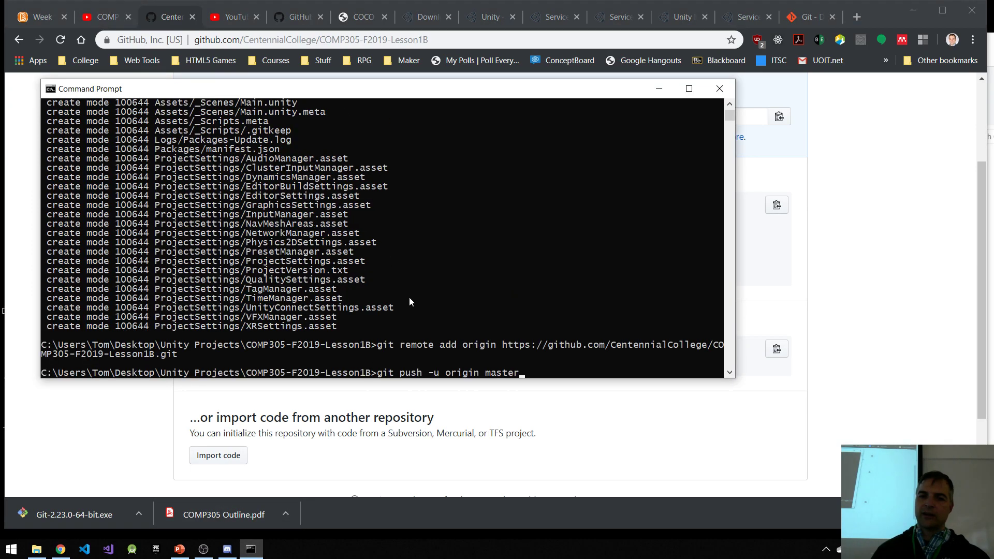
key(Return)
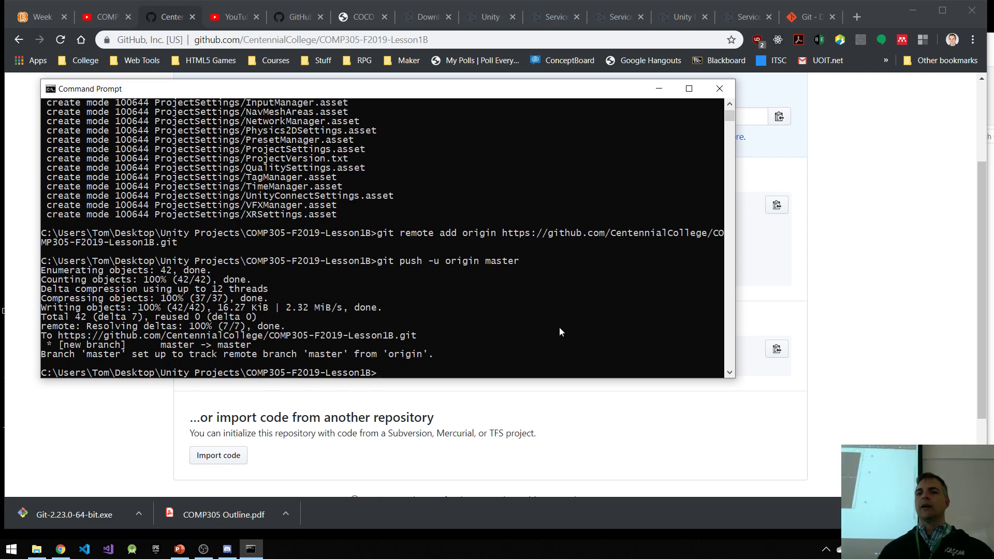
Step: Open desktop.github.com in a new Chrome tab, look over the GitHub Desktop preview, and return to Command Prompt
click(862, 18)
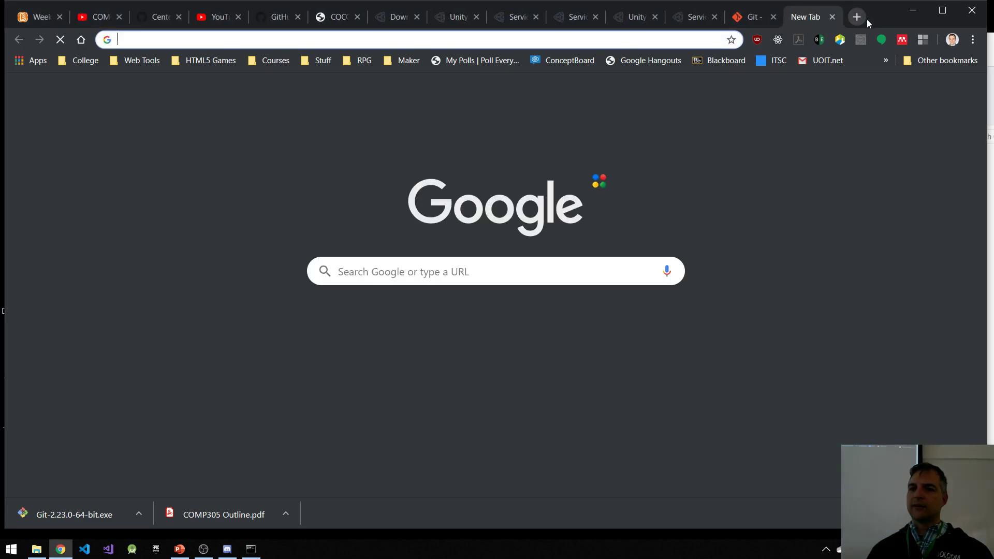
text(des)
key(Return)
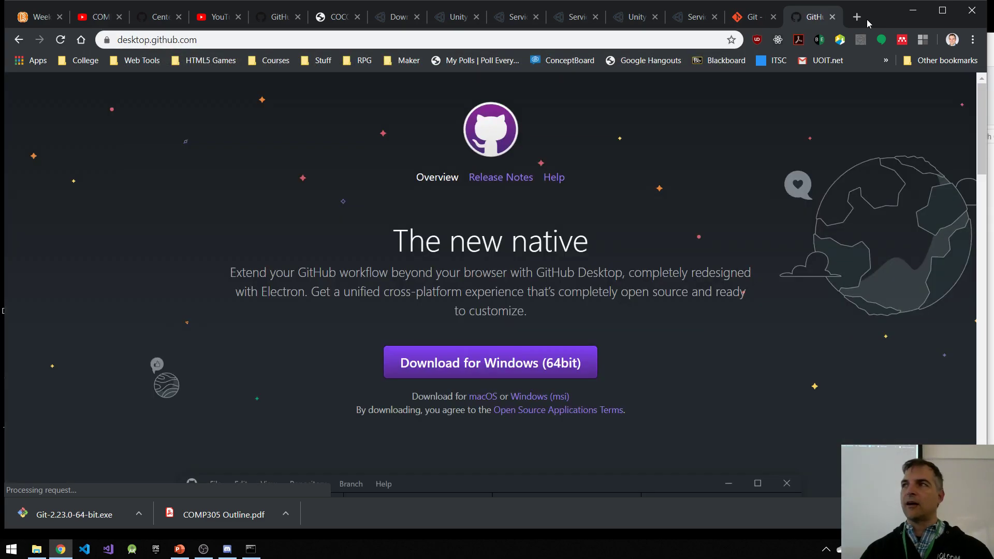
scroll(770, 299, down, 4)
scroll(769, 299, down, 4)
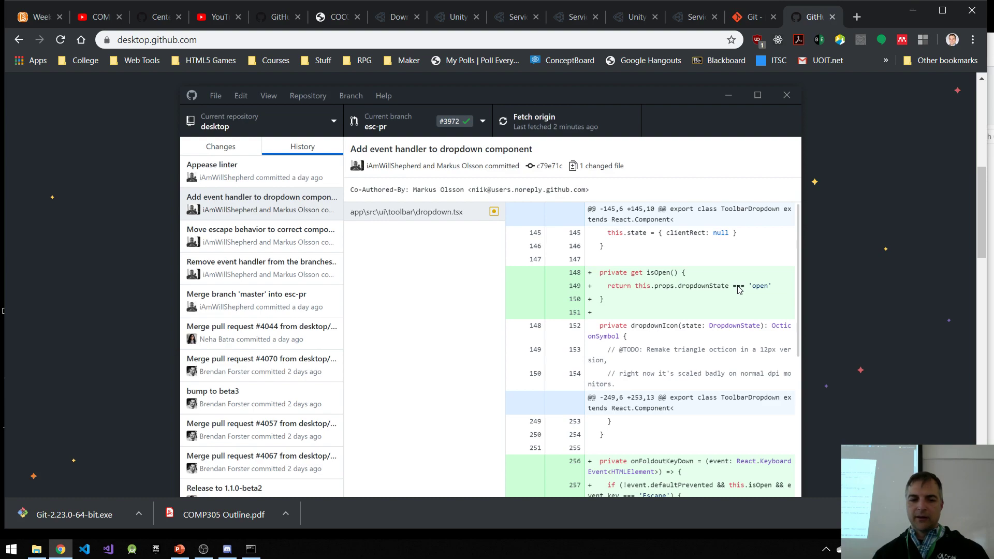
click(251, 550)
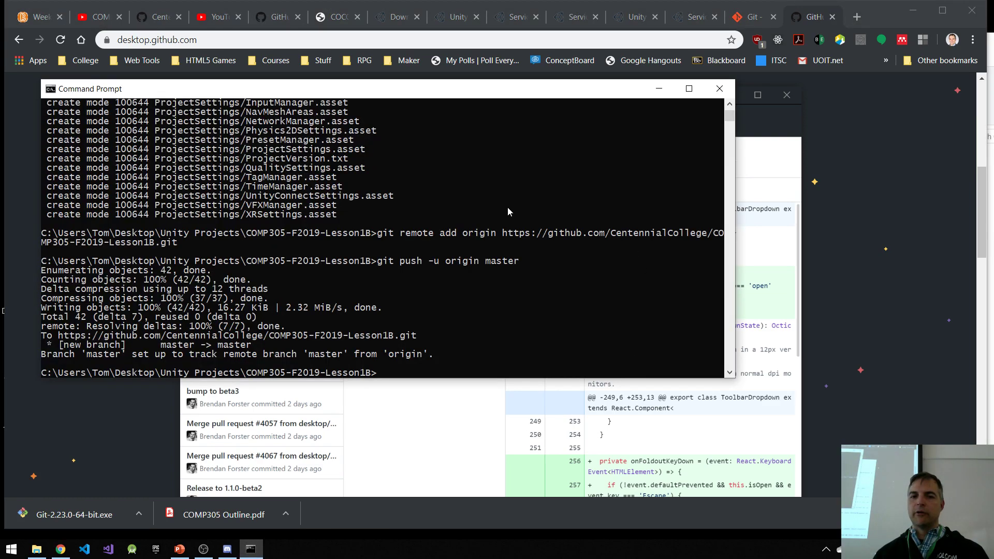
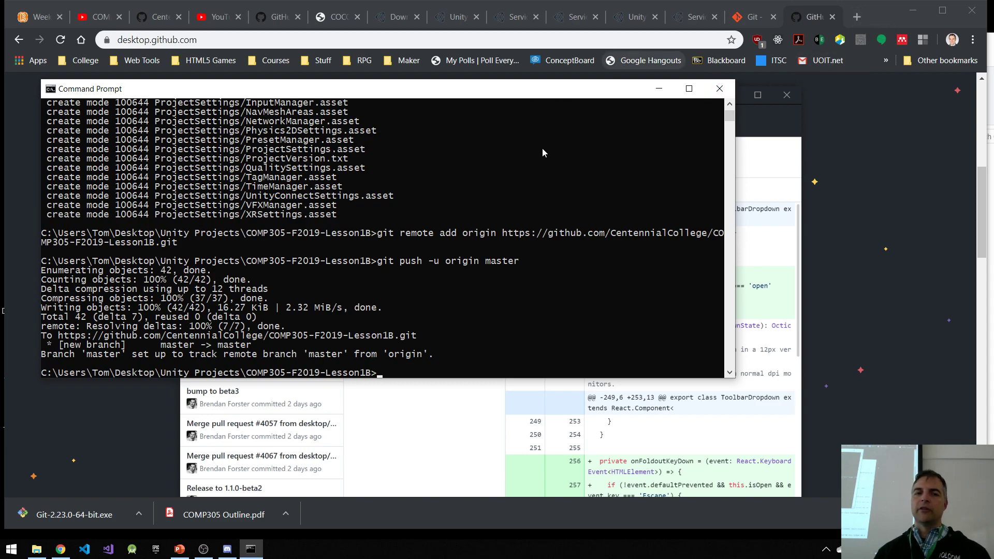
Step: Switch to Chrome and open the COMP305-F2019-Lesson1B repository from github.com/centennialcollege in a new tab
click(270, 22)
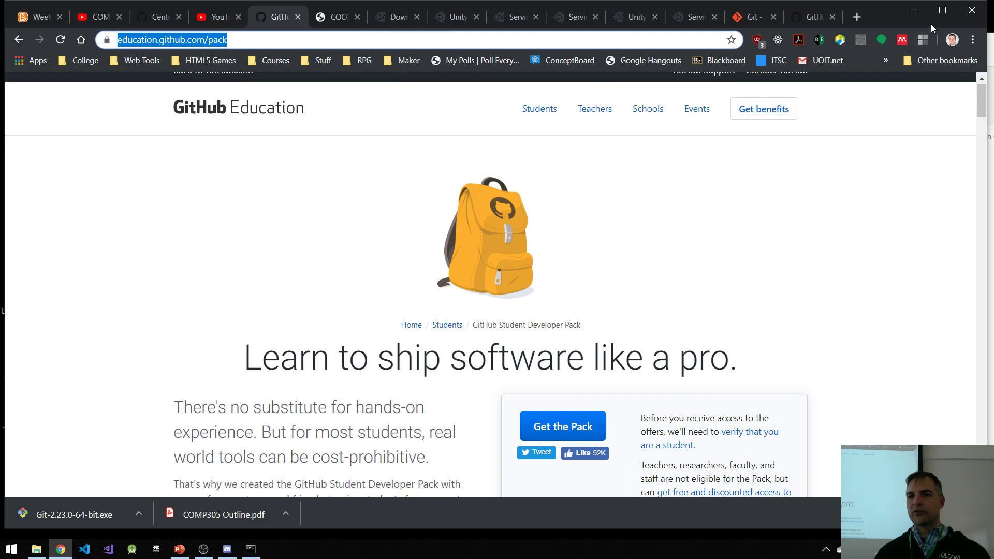
click(858, 19)
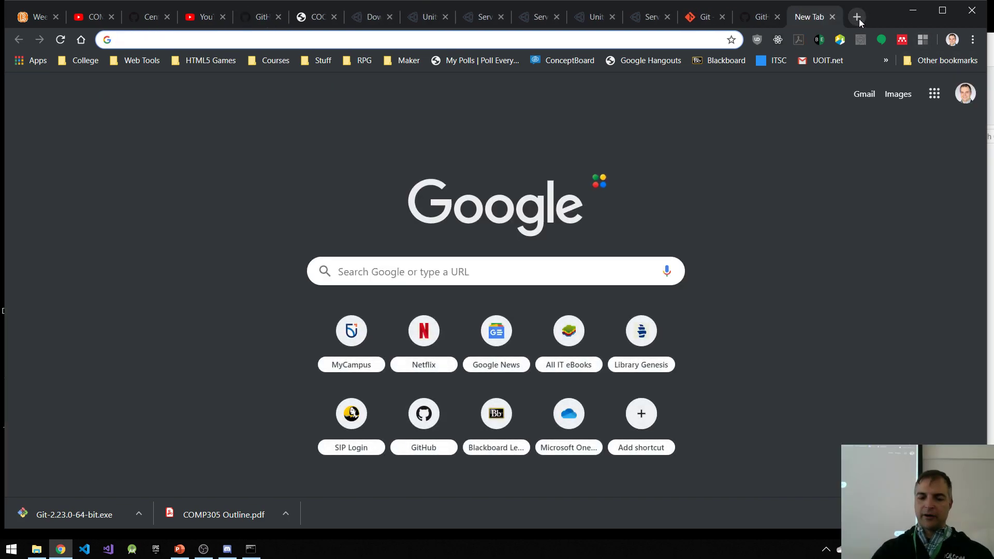
text(git)
key(Return)
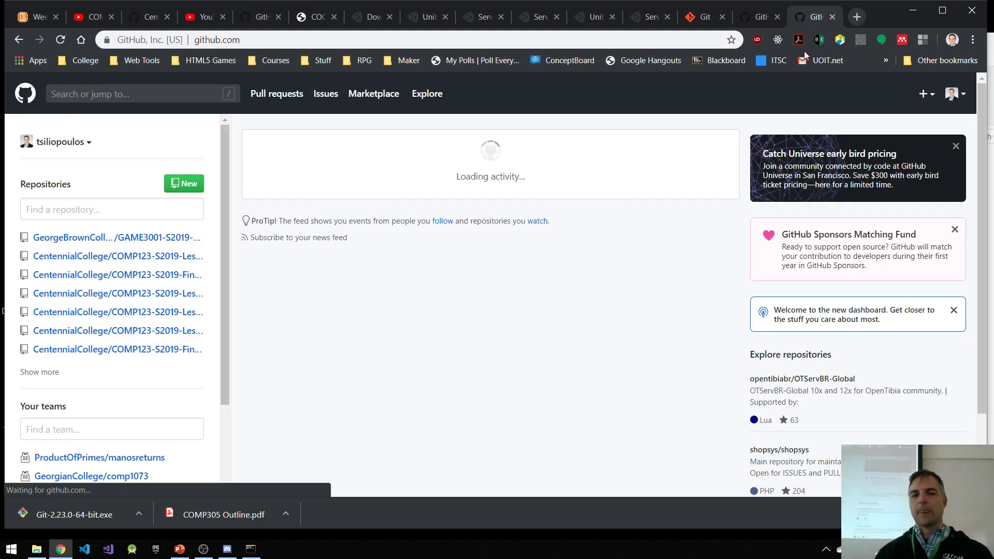
click(308, 41)
click(309, 42)
text(/centennialcollege)
key(Return)
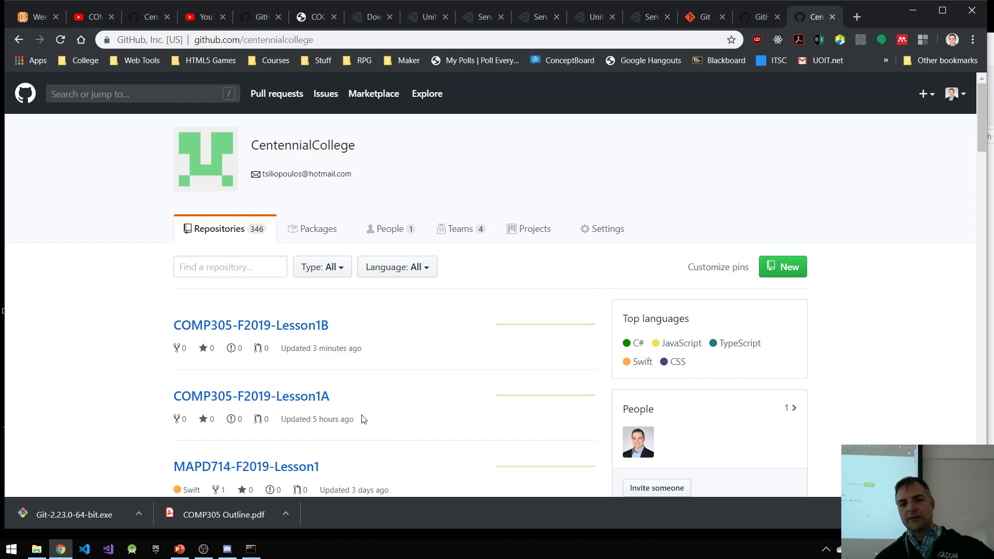
click(313, 332)
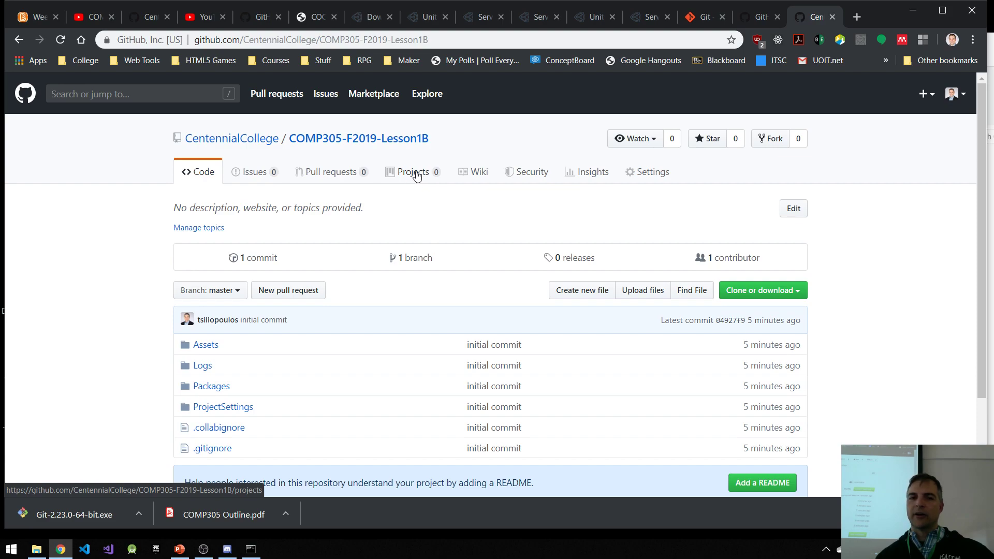
Step: Create a project board named Unity Intro in the COMP305-F2019-Lesson1B repository, without a template
click(418, 177)
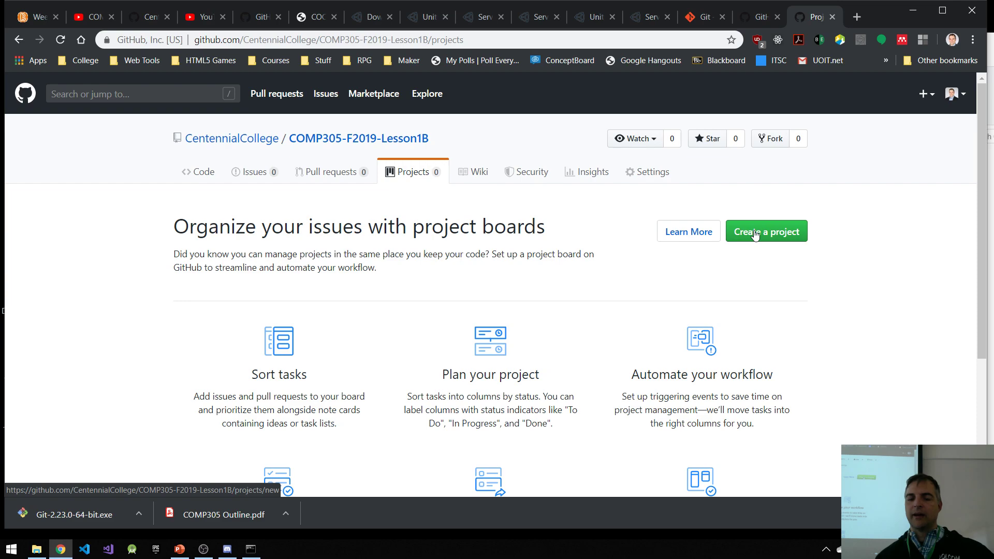
scroll(615, 433, down, 2)
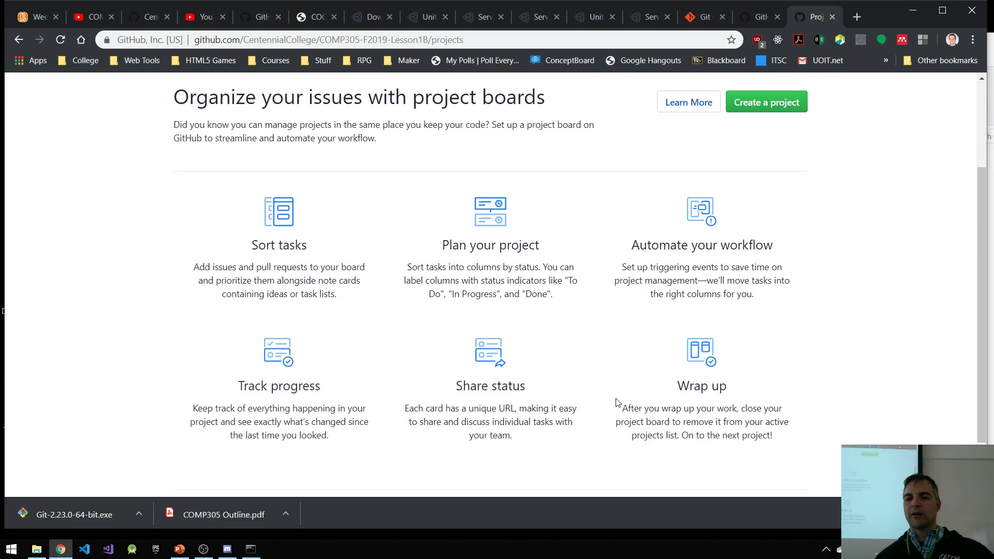
click(784, 106)
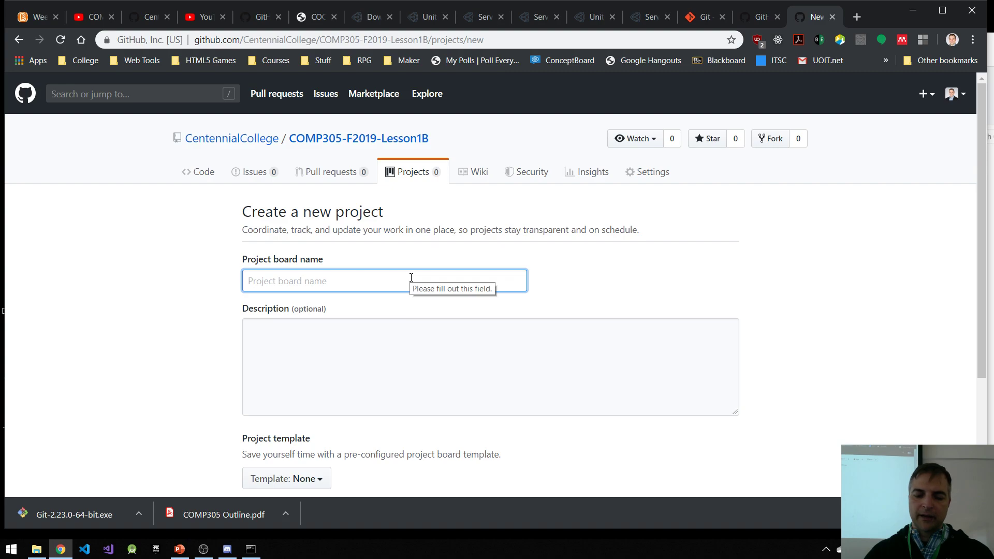
text(B)
key(BackSpace)
text(Unity T)
text(ntro)
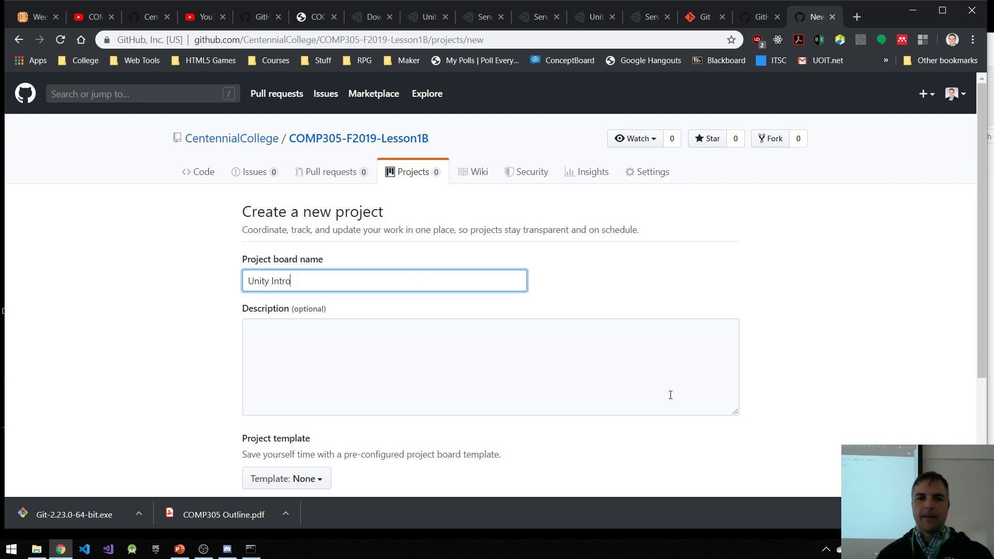
scroll(488, 290, down, 3)
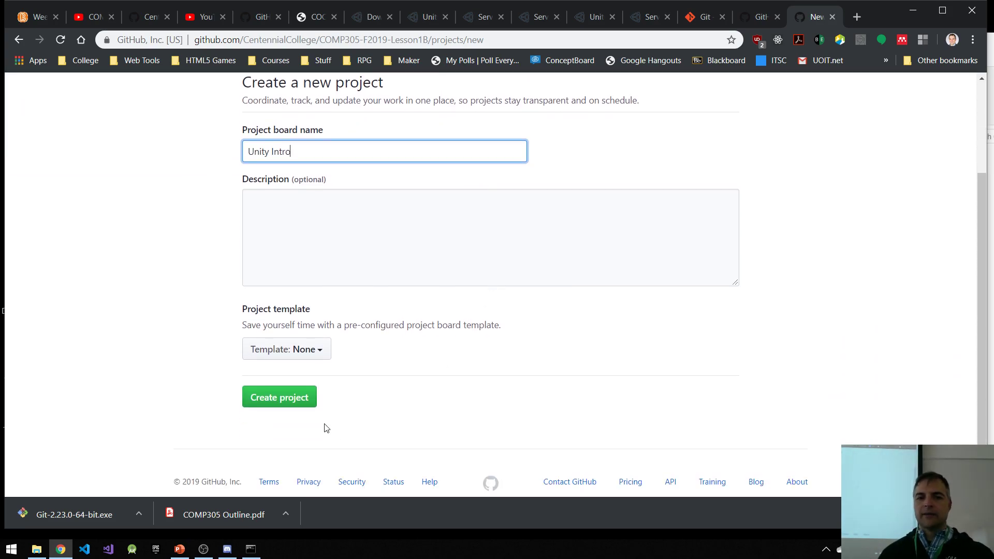
click(287, 400)
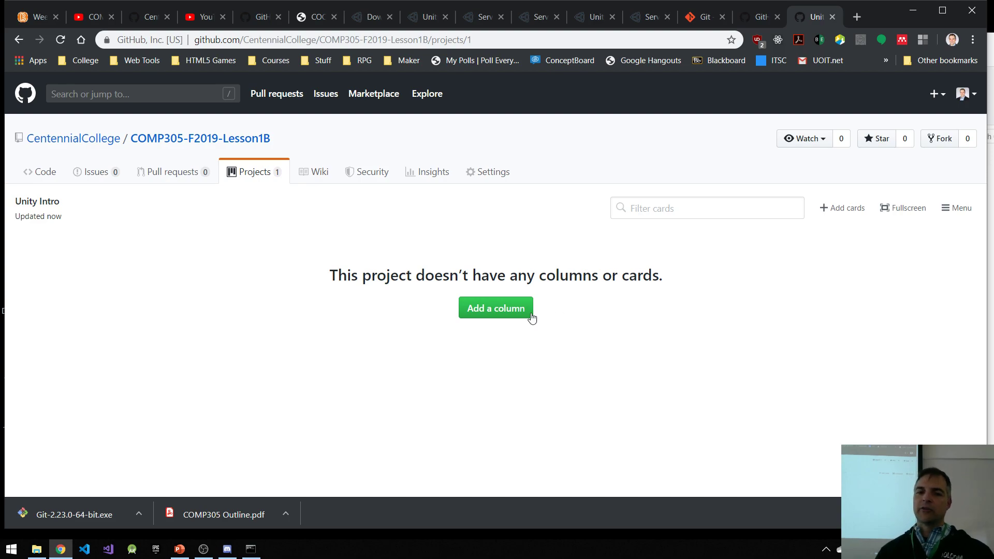
Step: Add a first column named Backlog to the Unity Intro board
click(509, 309)
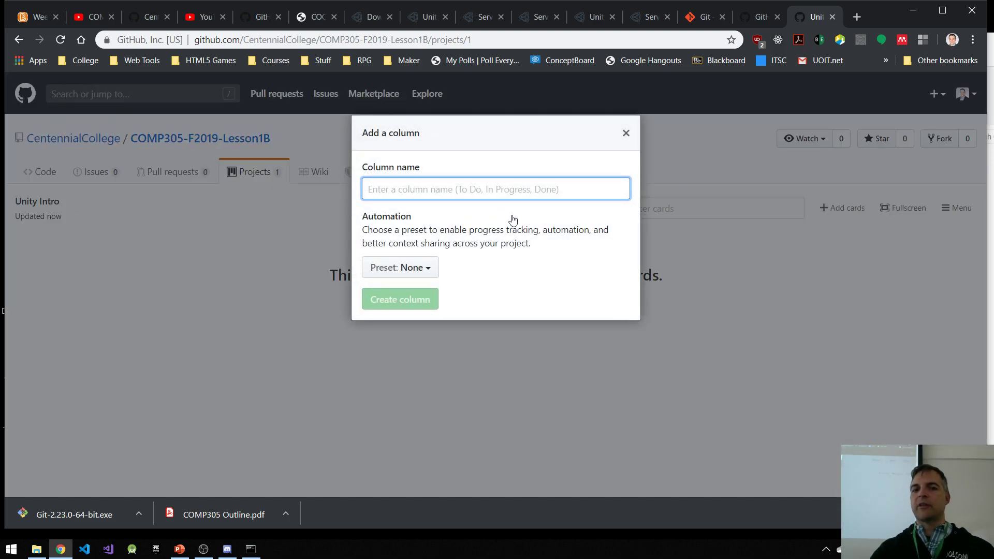
text(Backlog)
key(Return)
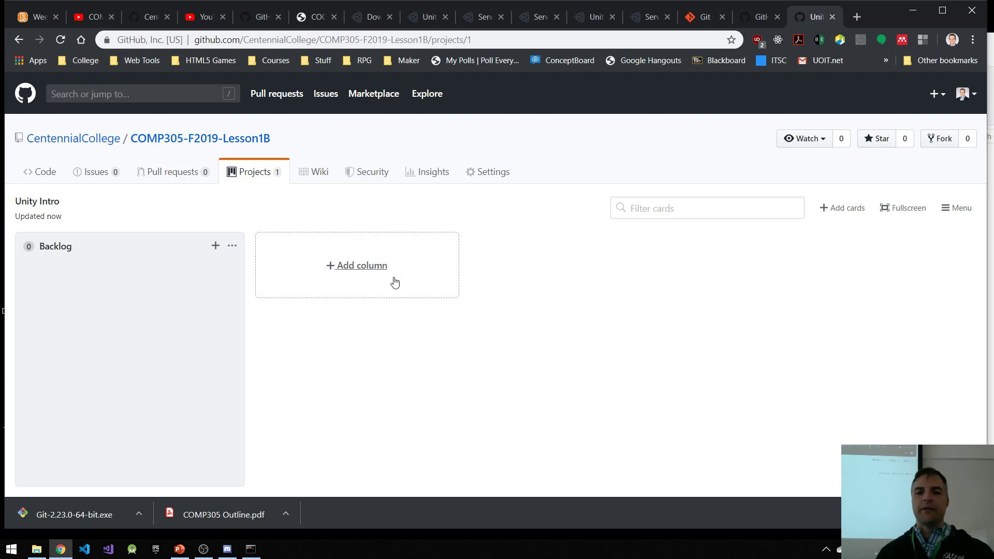
Step: Add a column named To Do (Current Release) after Backlog on the project board
click(380, 273)
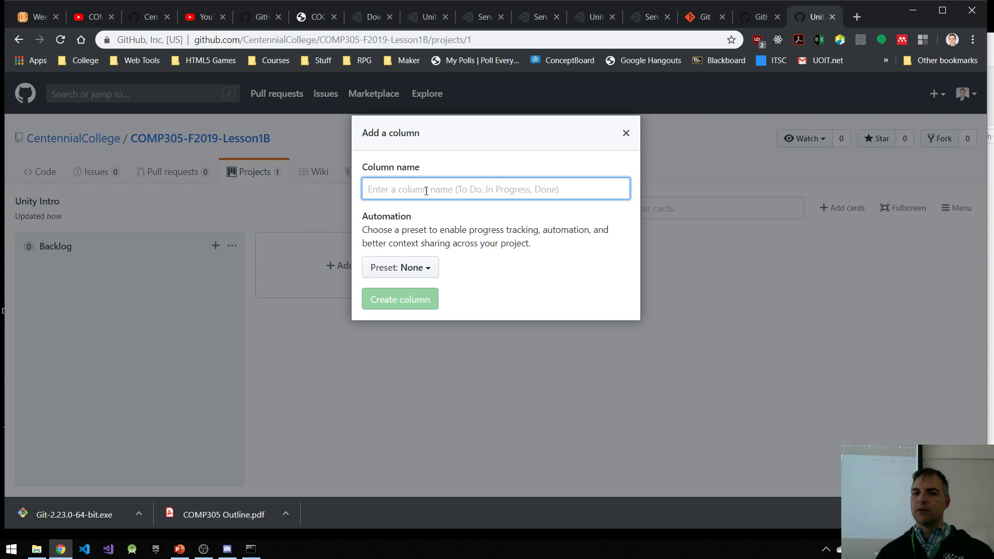
text(To Do)
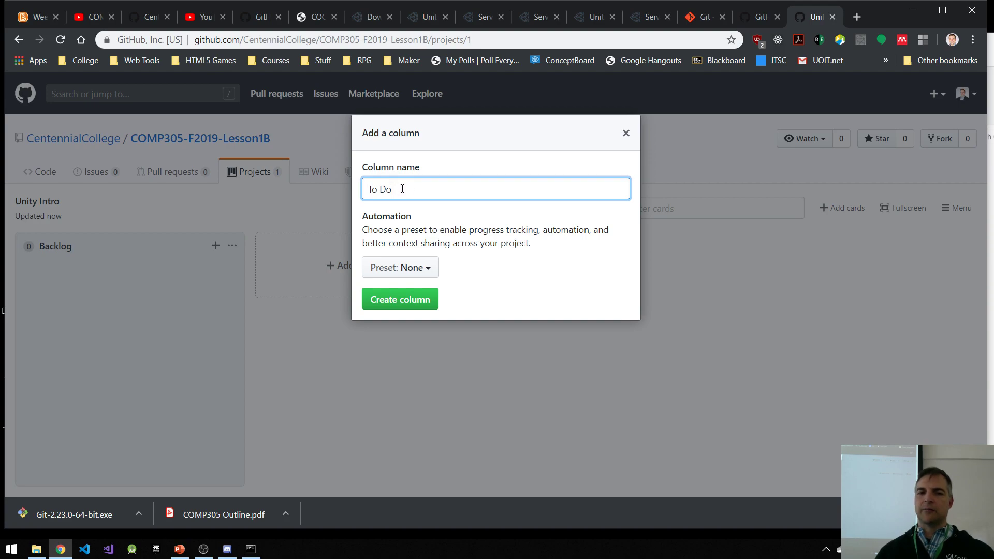
text( (Rel)
key(BackSpace)
key(BackSpace)
key(BackSpace)
text(Current Release))
key(Return)
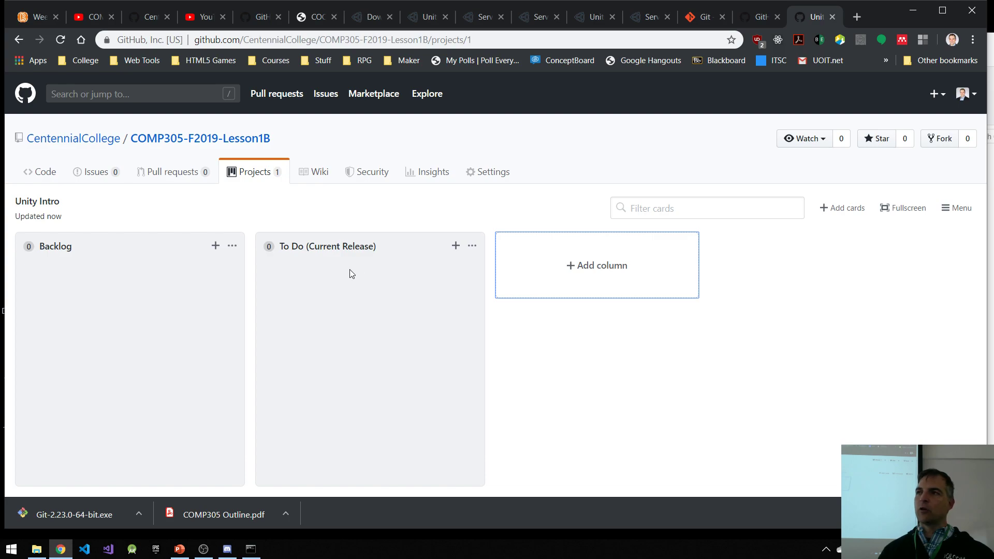
Step: Add two more board columns named In Progress and Testing, with no automation preset
click(598, 273)
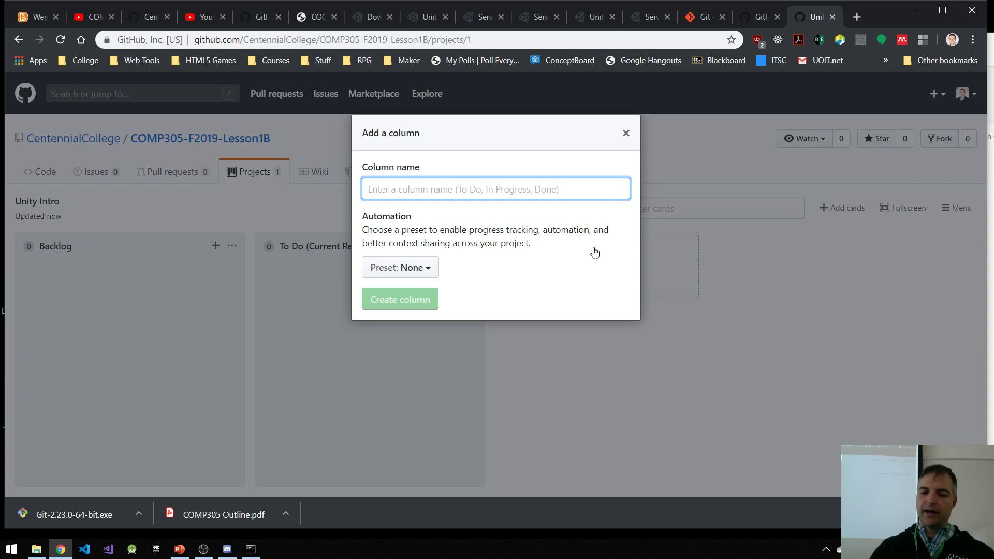
text(In Progress)
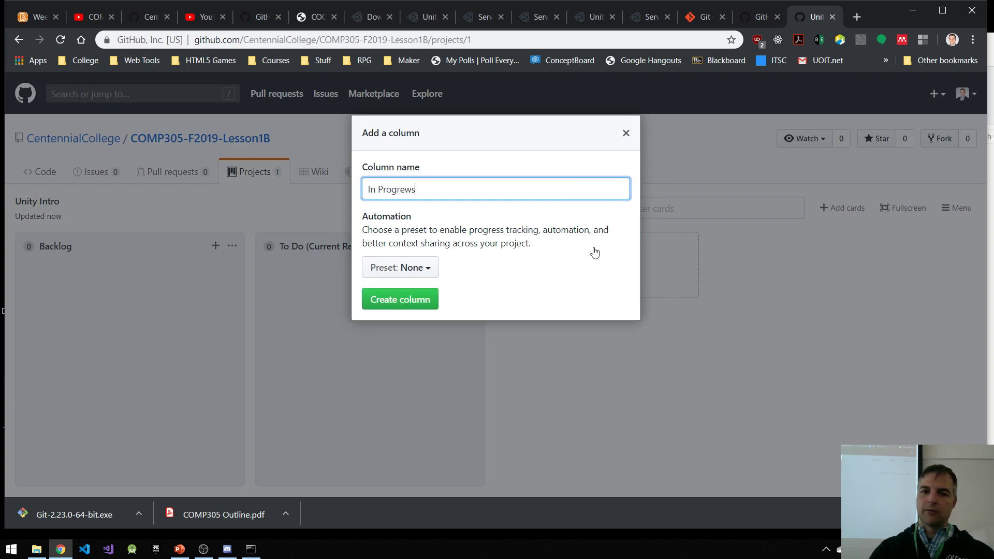
key(Return)
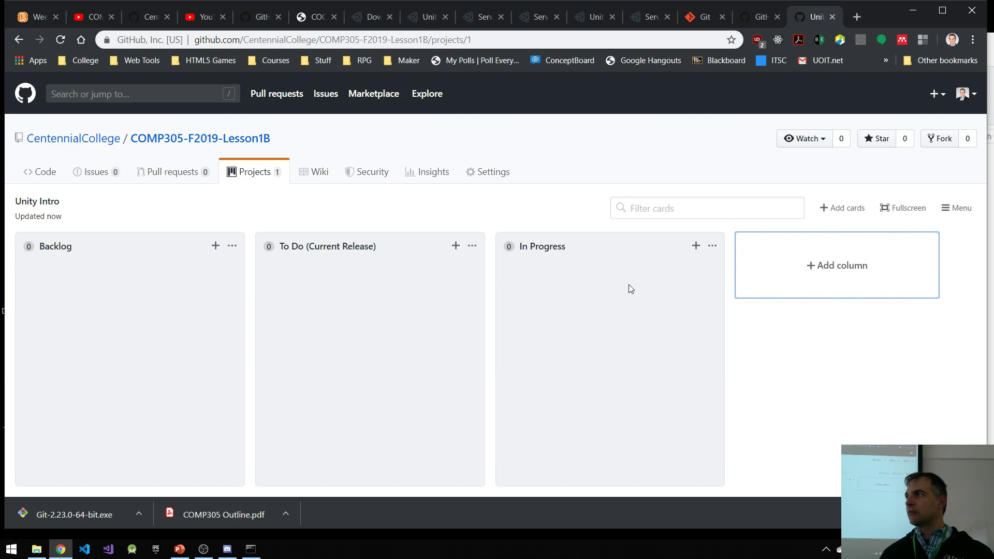
click(850, 266)
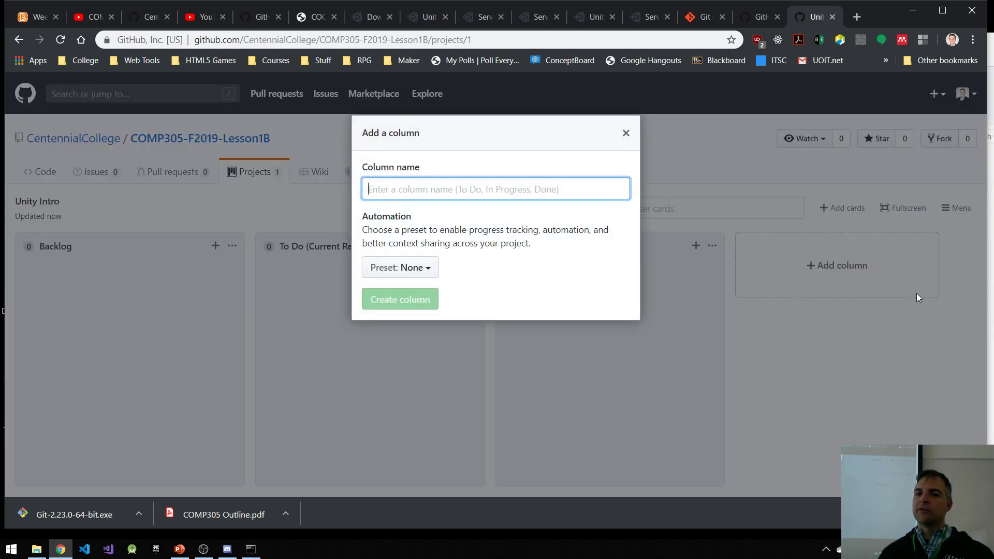
text(Testing)
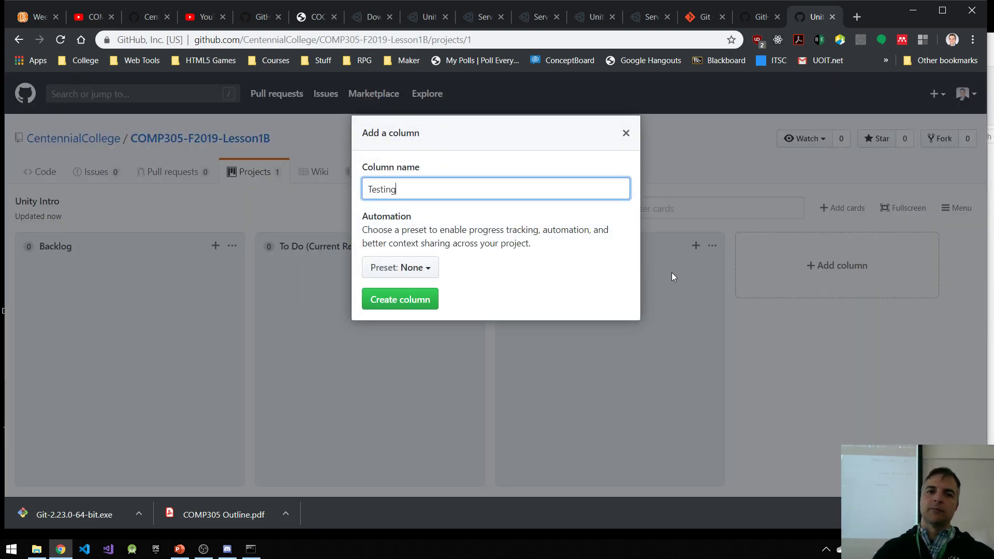
key(Return)
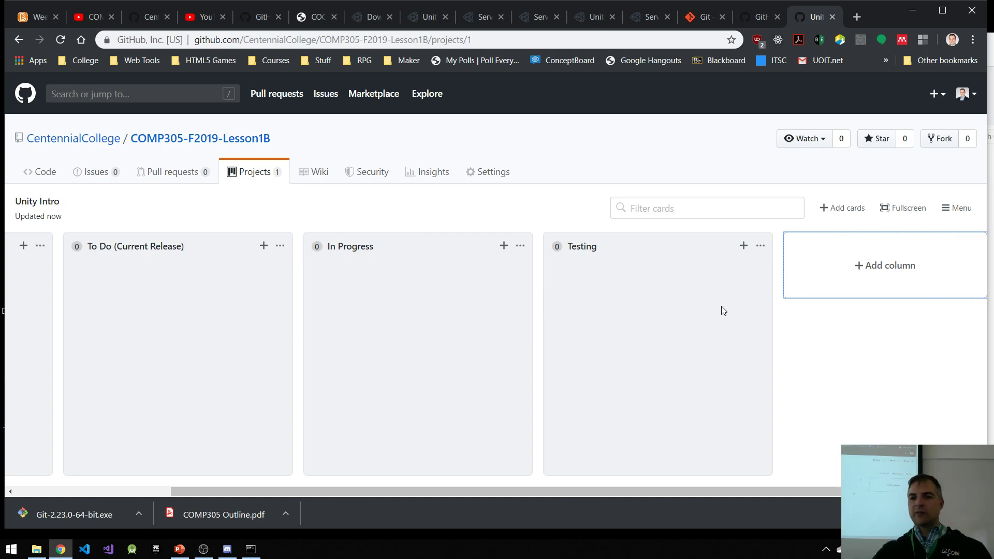
Step: Add the columns Done and Blocked after Testing on the project board
click(899, 266)
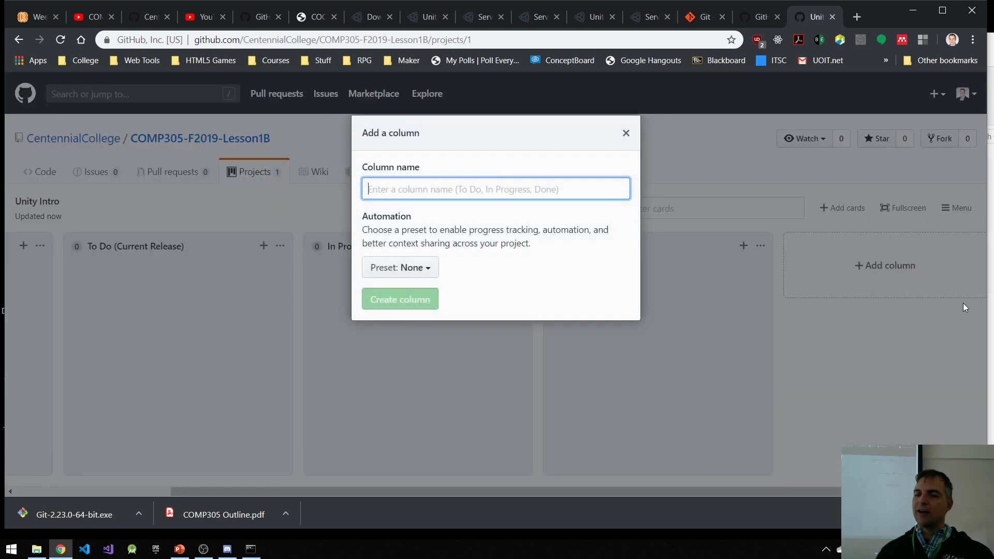
text(Done)
key(Return)
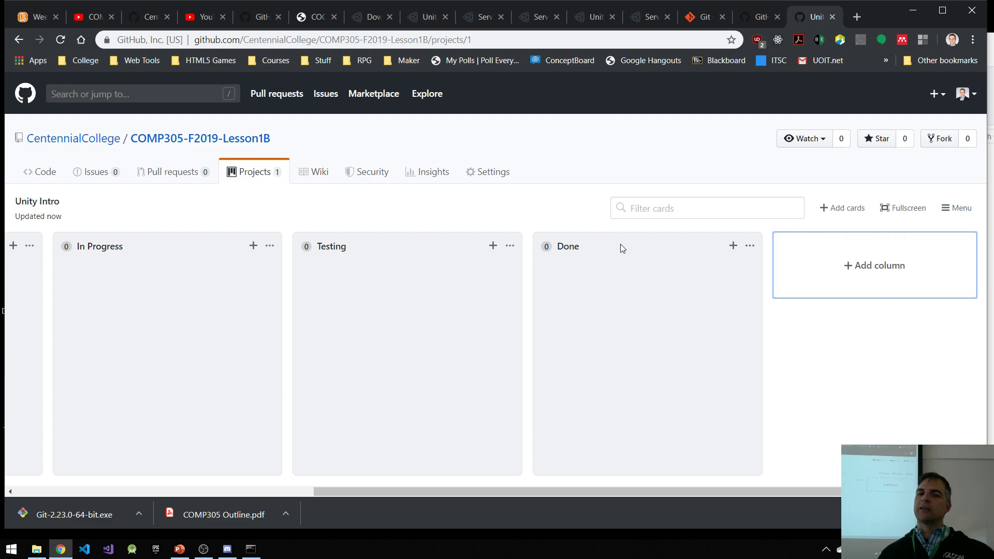
click(867, 268)
text(B)
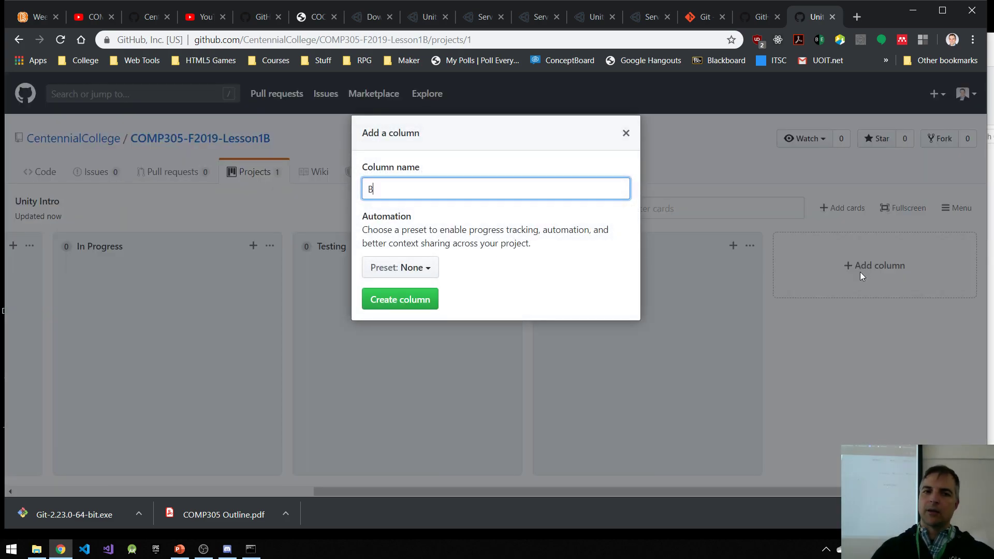
text(locked)
key(Return)
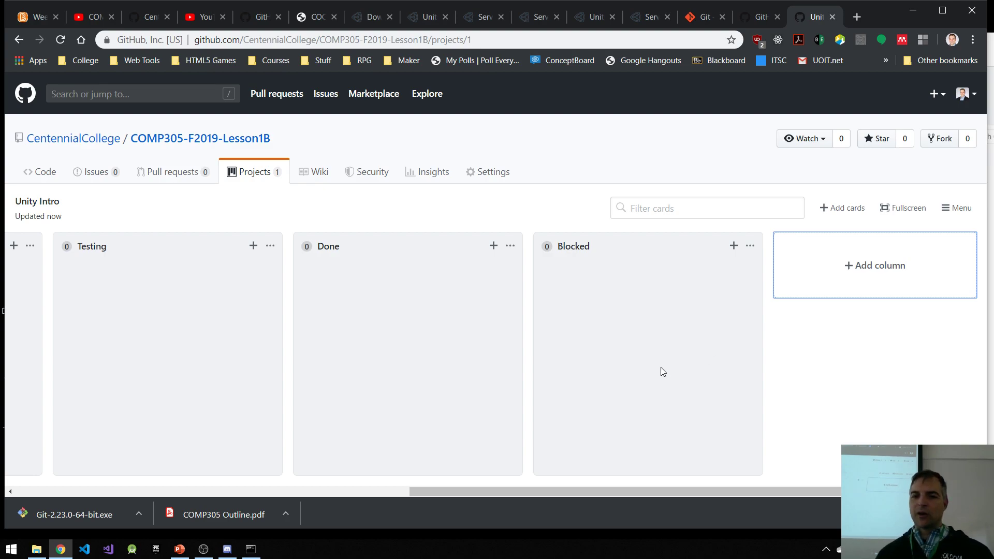
Step: Move the Blocked column between Testing and Done, and return to the start of the board
drag(613, 492, 514, 496)
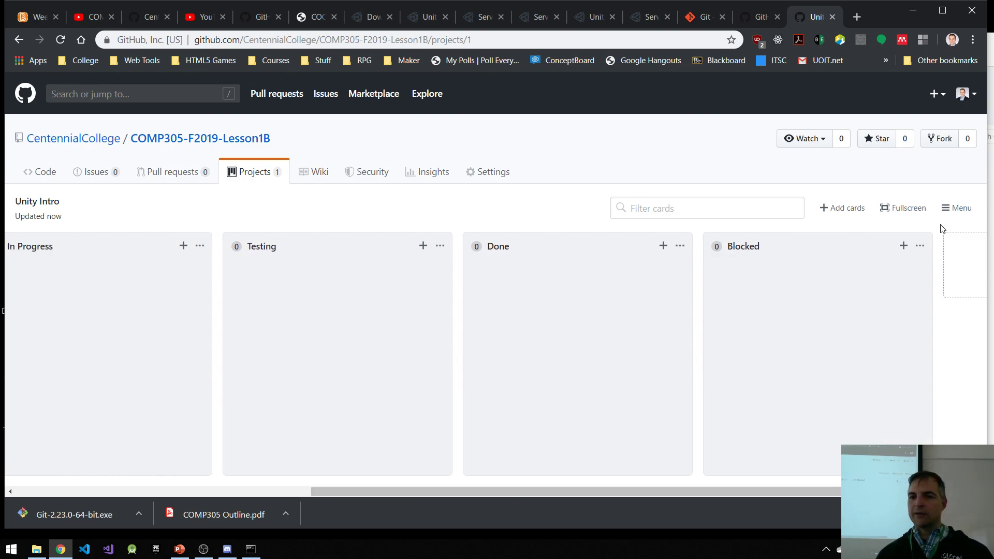
drag(852, 244, 594, 252)
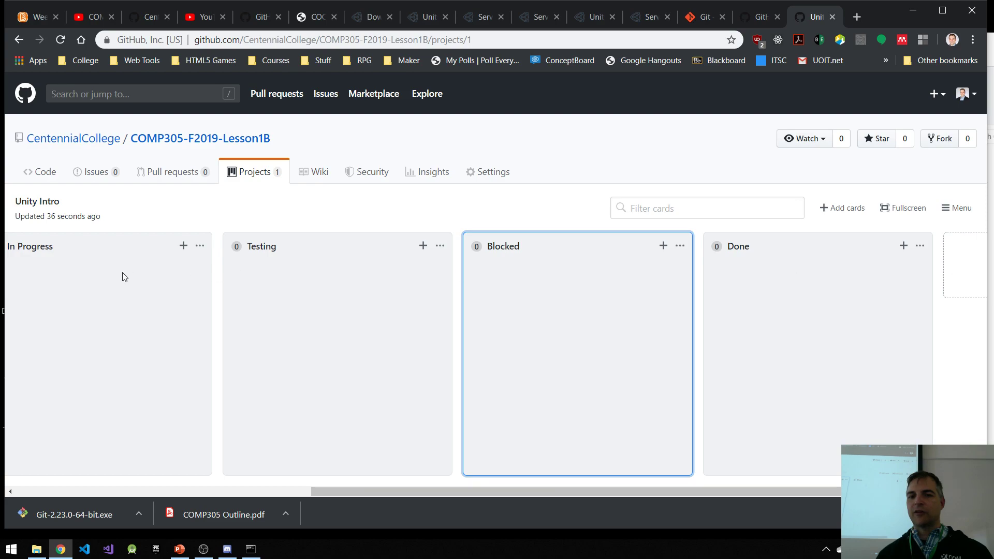
drag(411, 492, 173, 499)
drag(256, 492, 172, 491)
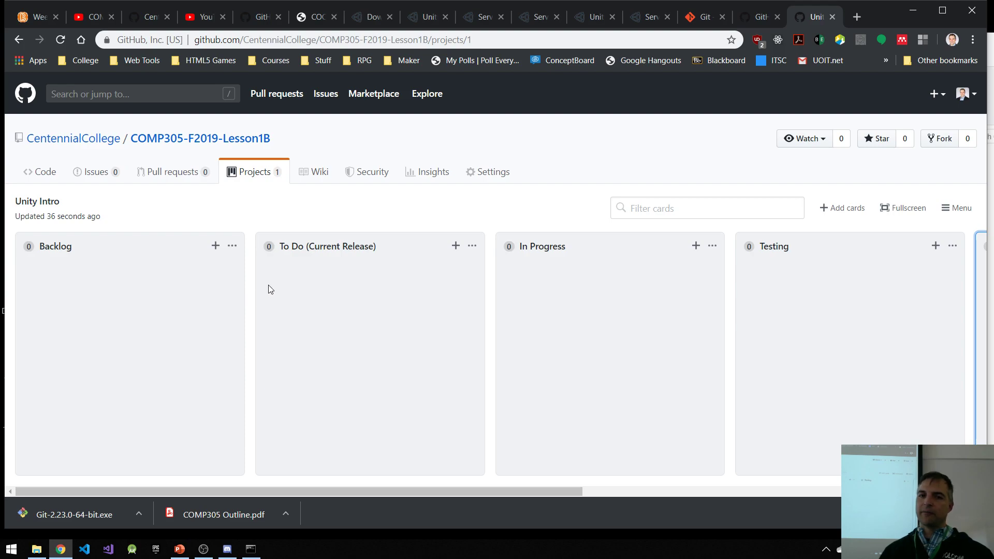
Step: Create a repository issue titled "Need a start button for the Start Menu" with no description
click(101, 178)
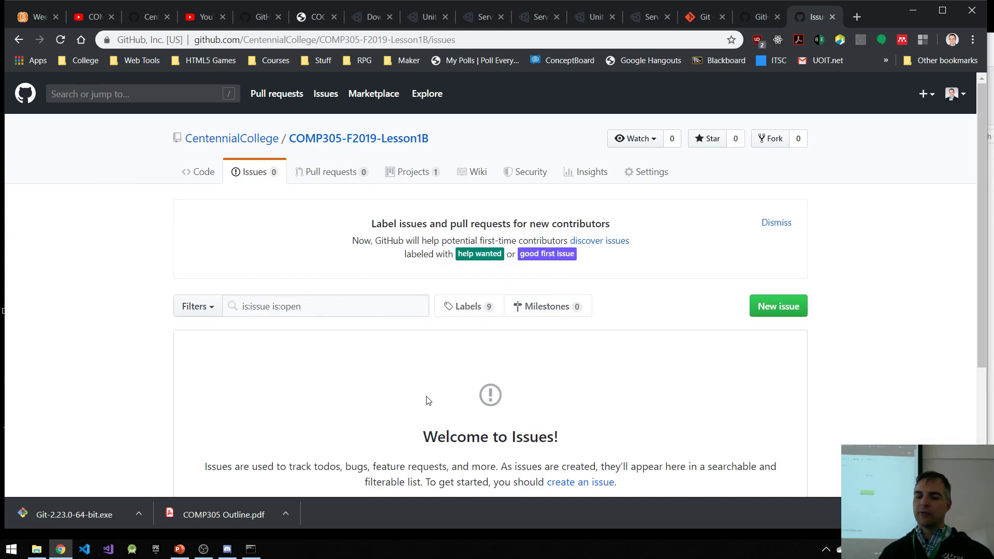
scroll(443, 391, down, 3)
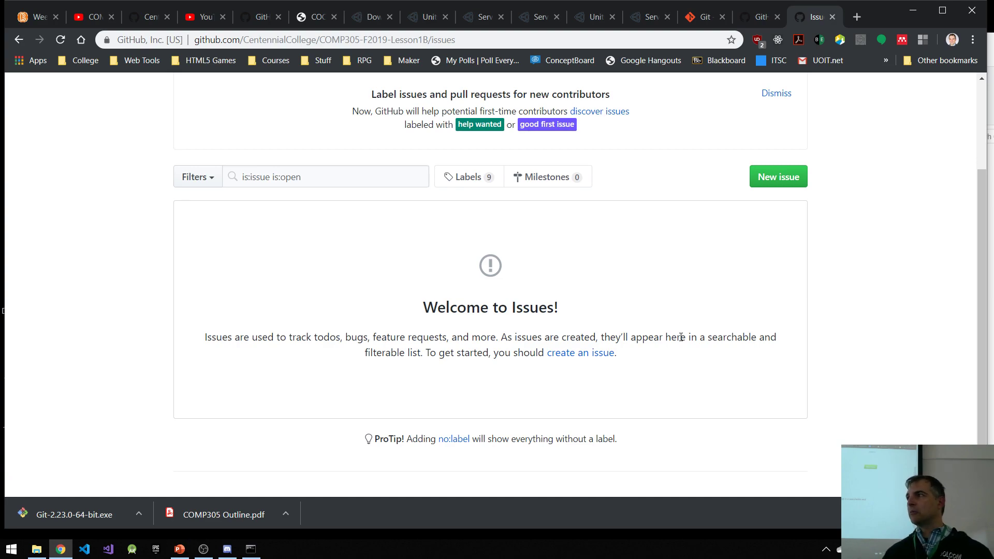
click(779, 186)
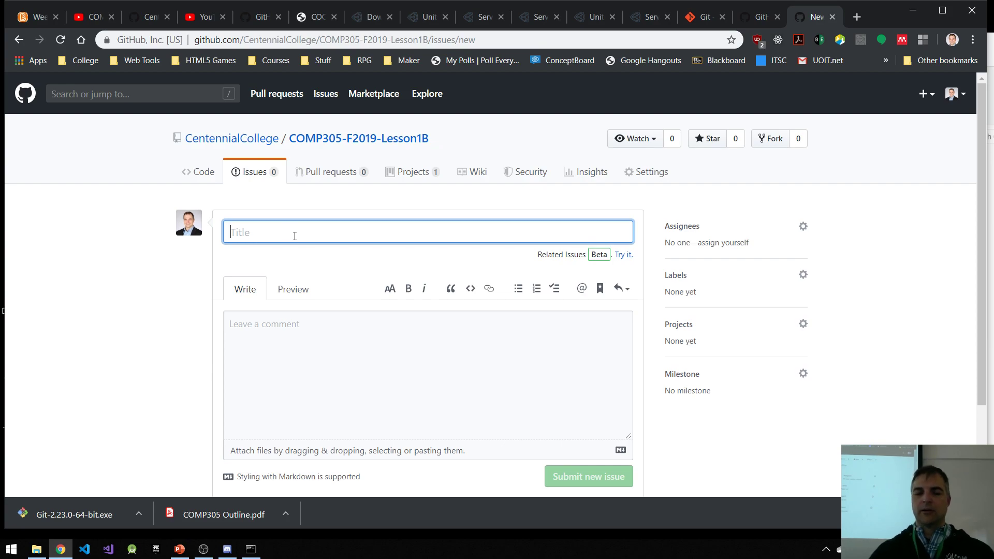
text(Need a st)
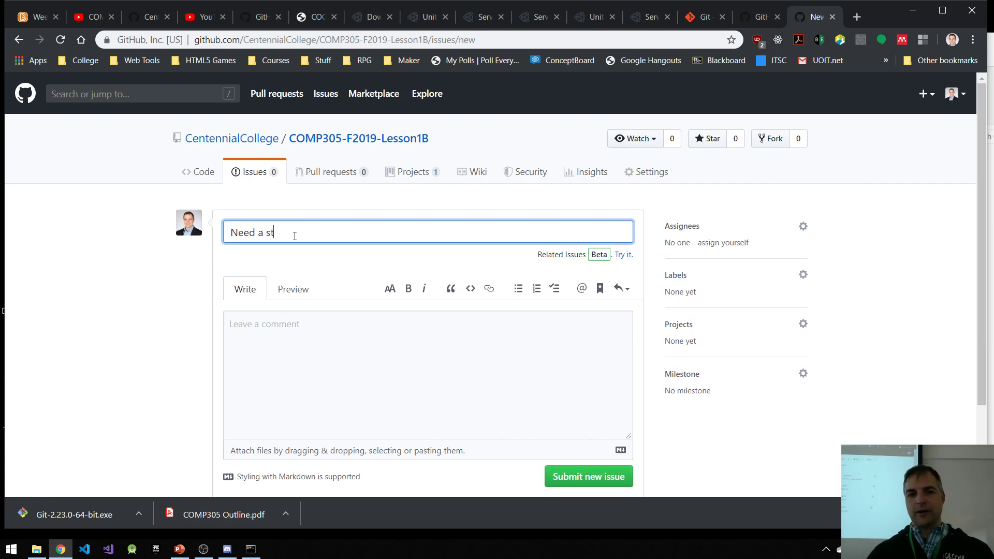
text(art button for the Start Menu)
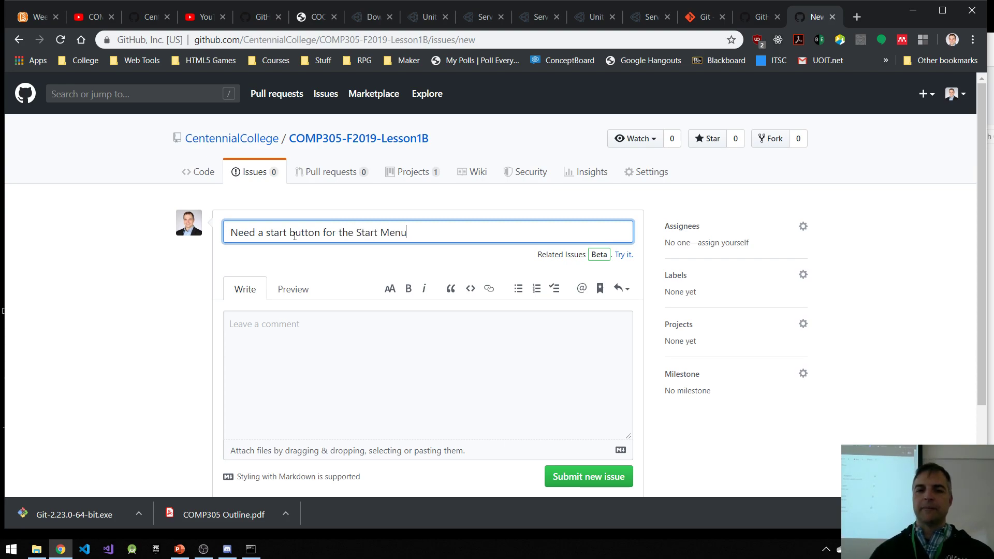
scroll(378, 411, down, 2)
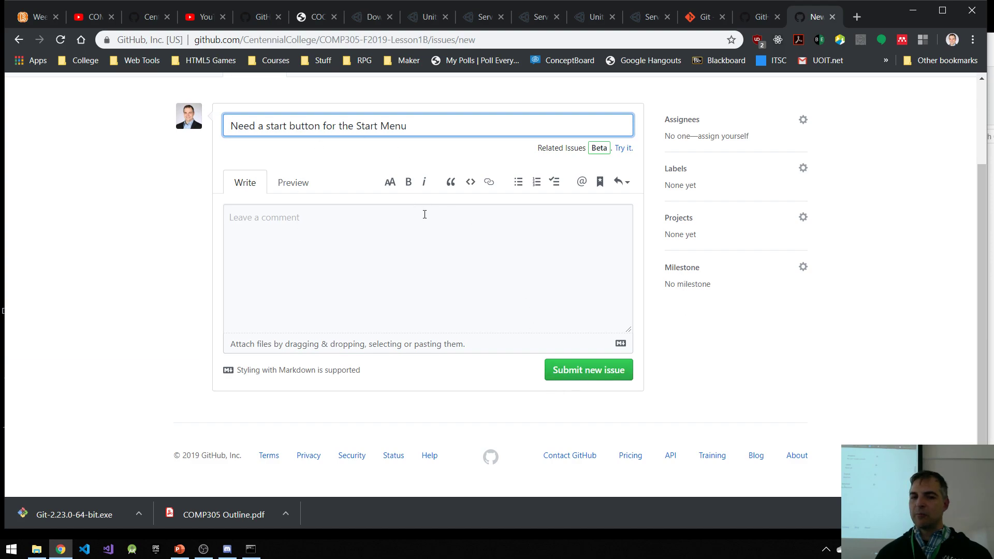
click(580, 370)
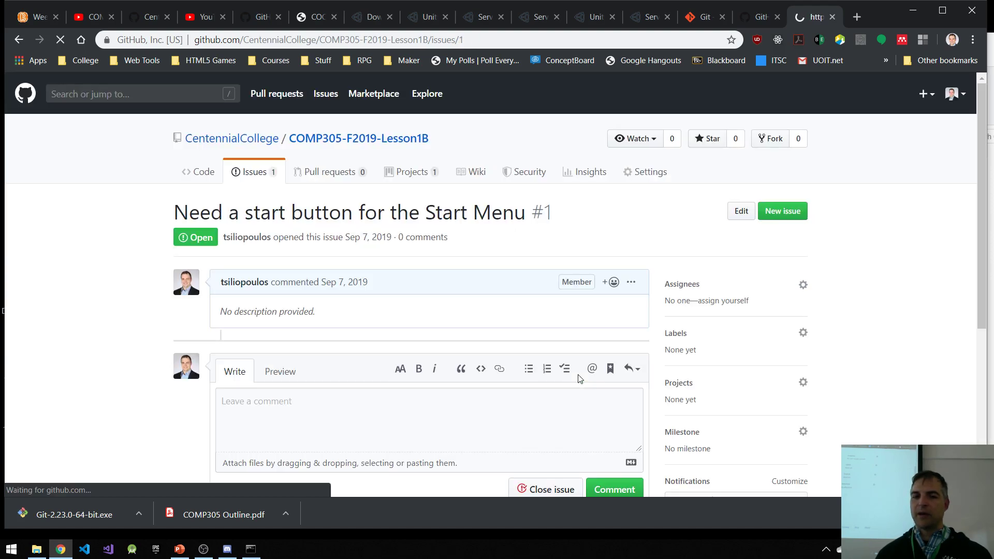
Step: Open the repository's issue labels and create a label named New Feature in green (#31b767)
click(257, 183)
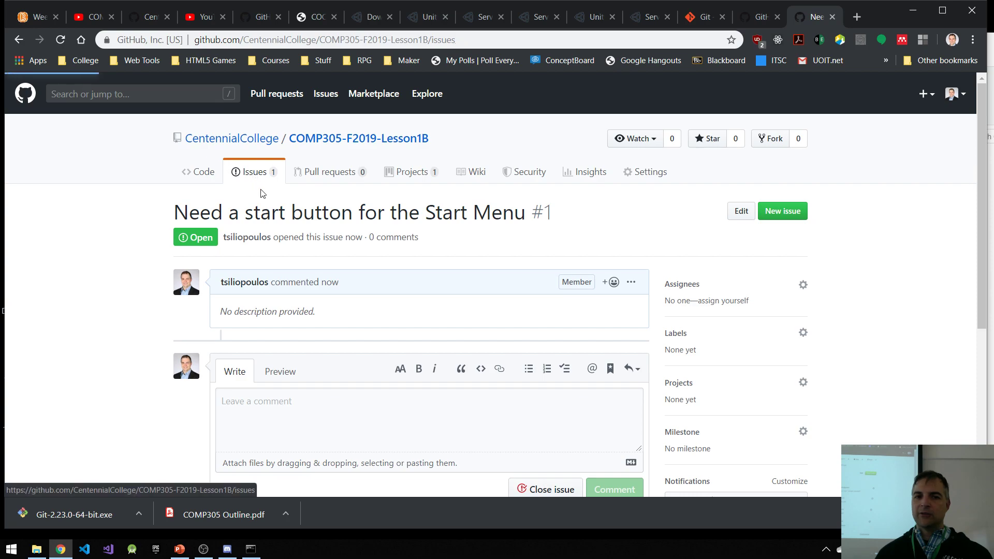
scroll(355, 370, down, 1)
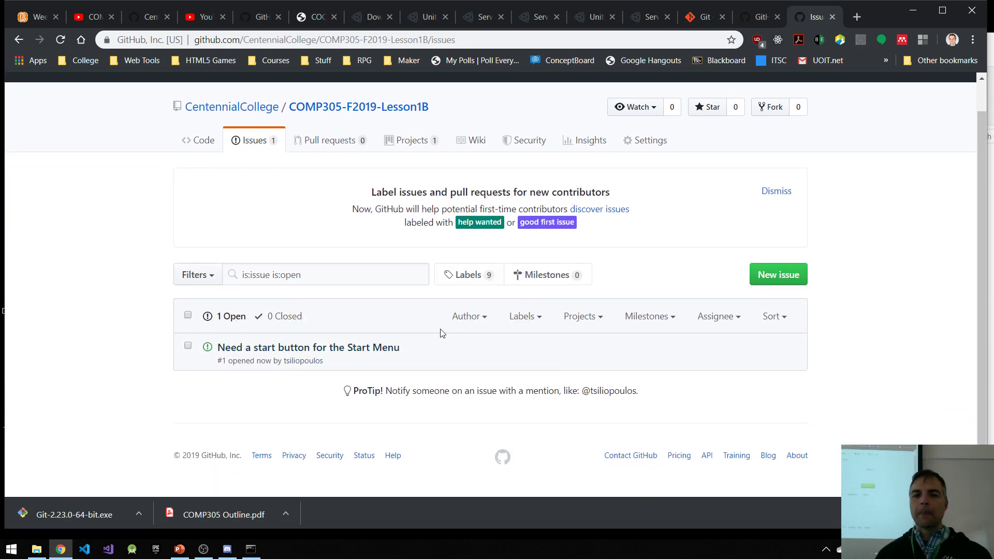
click(479, 276)
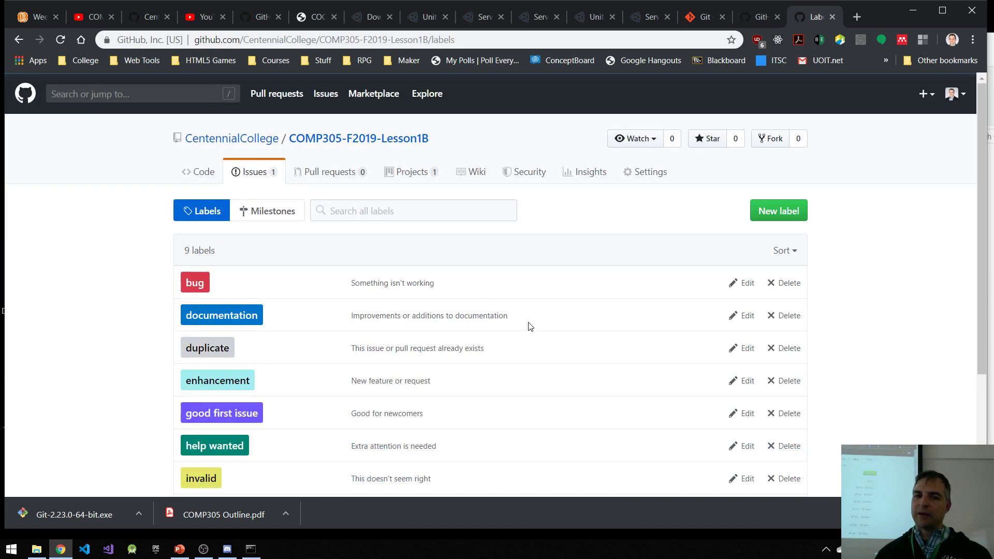
scroll(518, 324, down, 3)
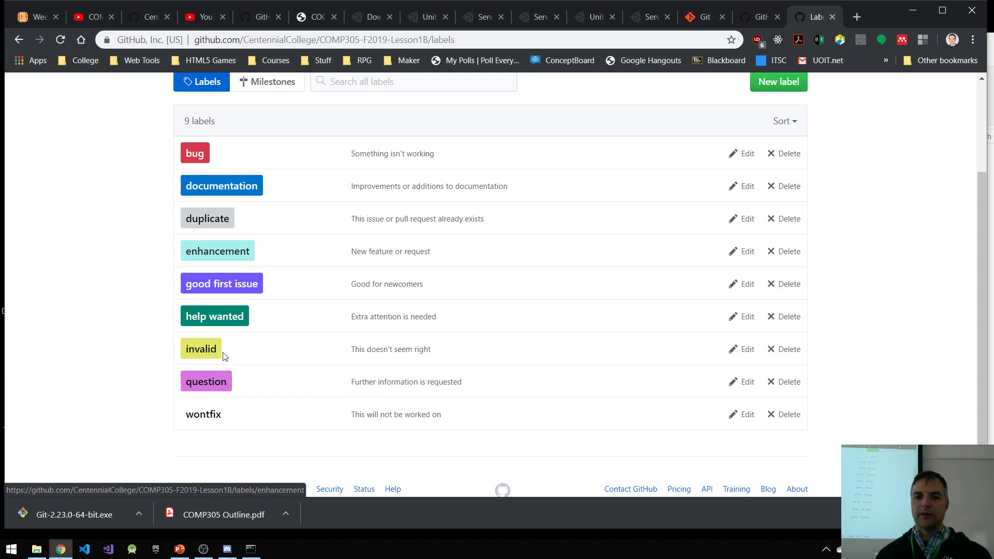
scroll(346, 380, up, 3)
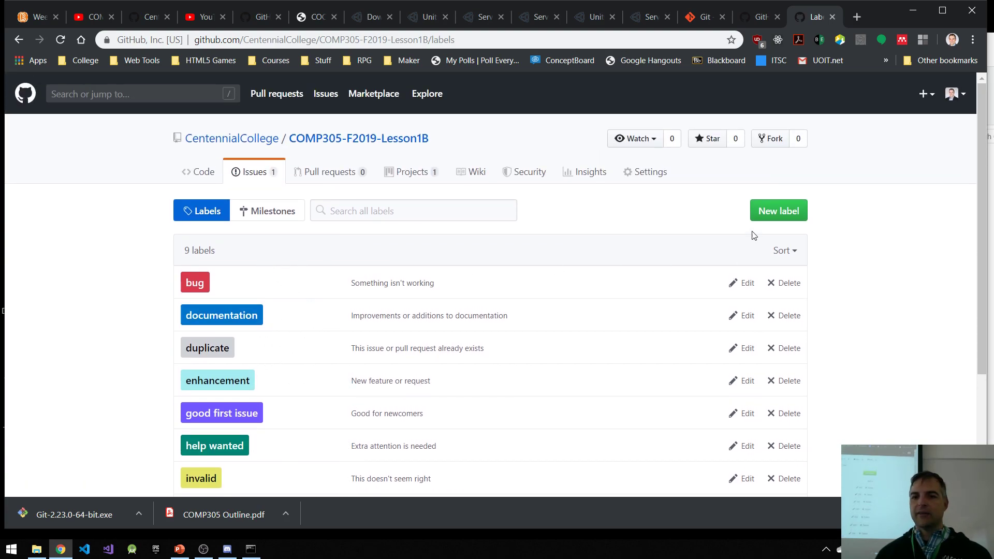
click(776, 216)
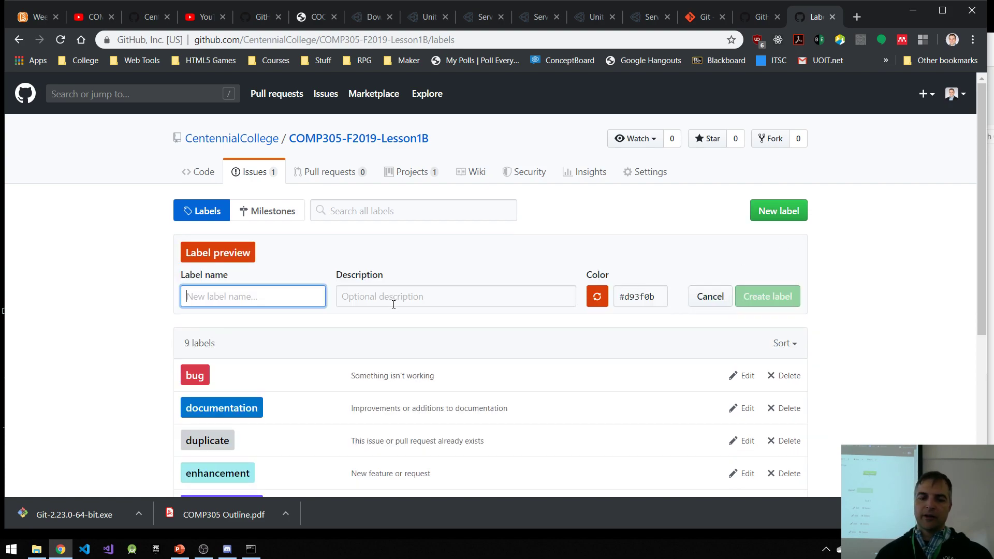
text(Fe)
key(BackSpace)
key(BackSpace)
text(New Feature)
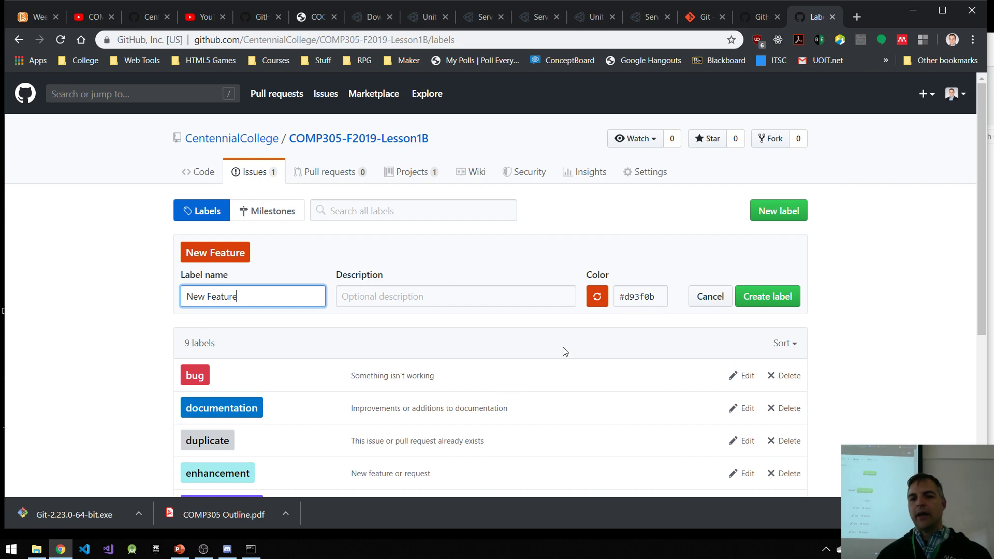
click(597, 296)
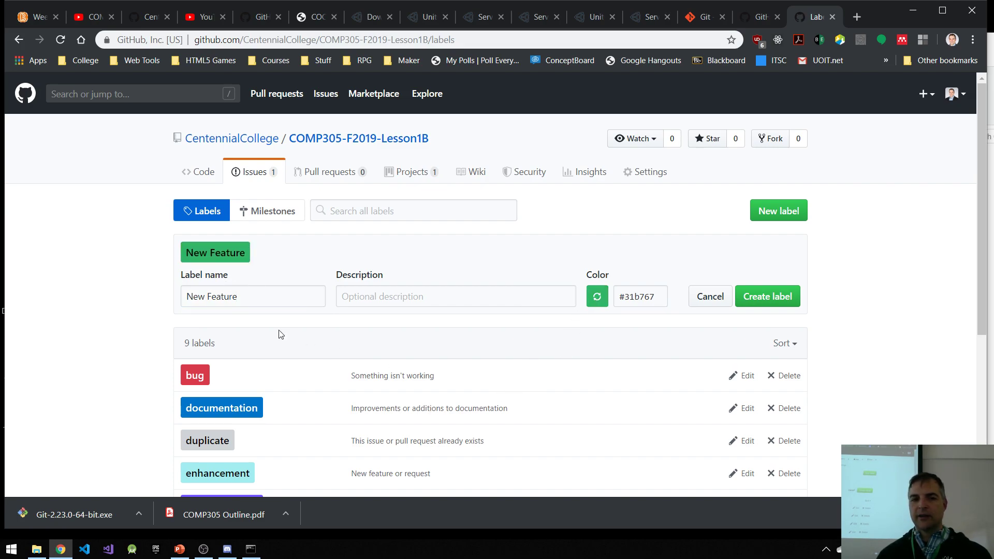
click(774, 300)
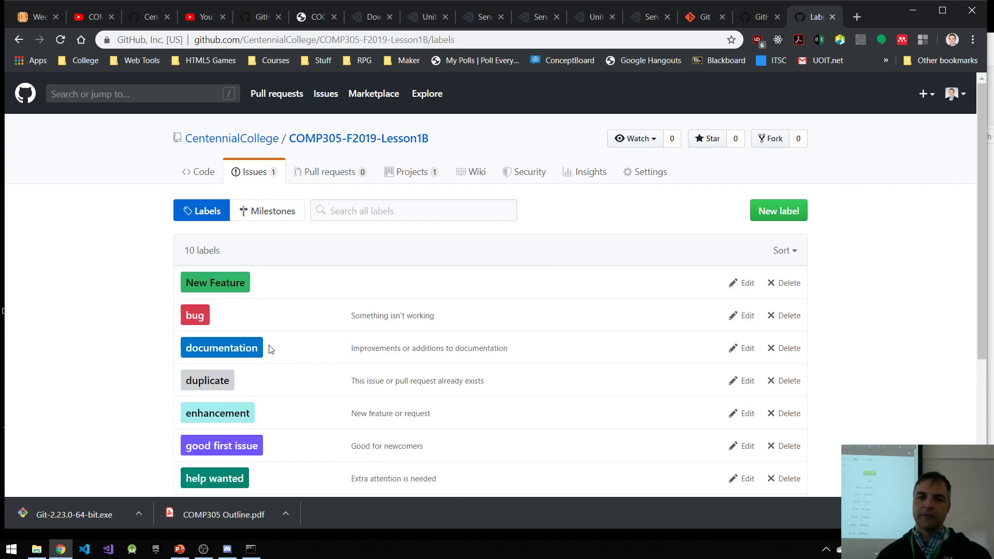
Step: Create an issue label named Low Priority with the blue colour #5ea5db
click(792, 211)
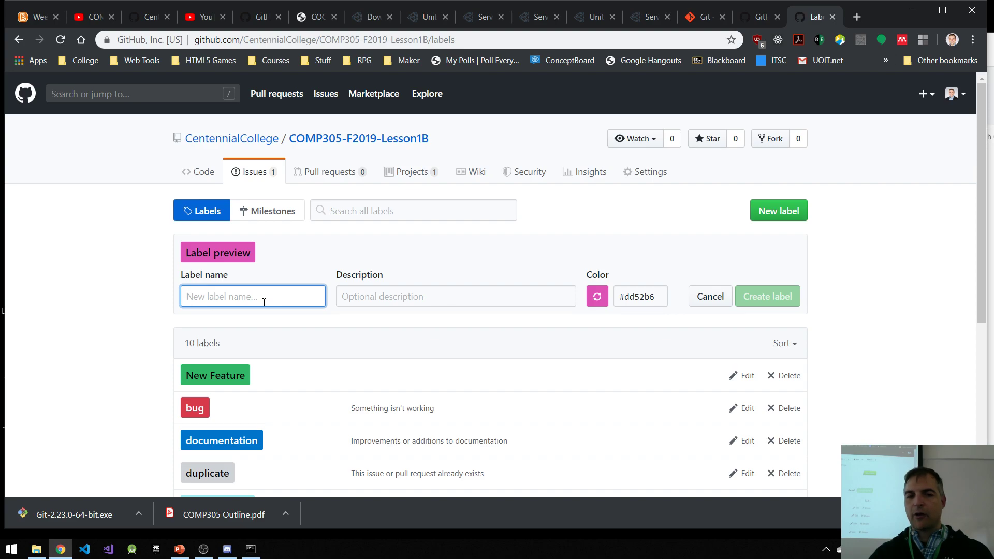
text(Low Pri)
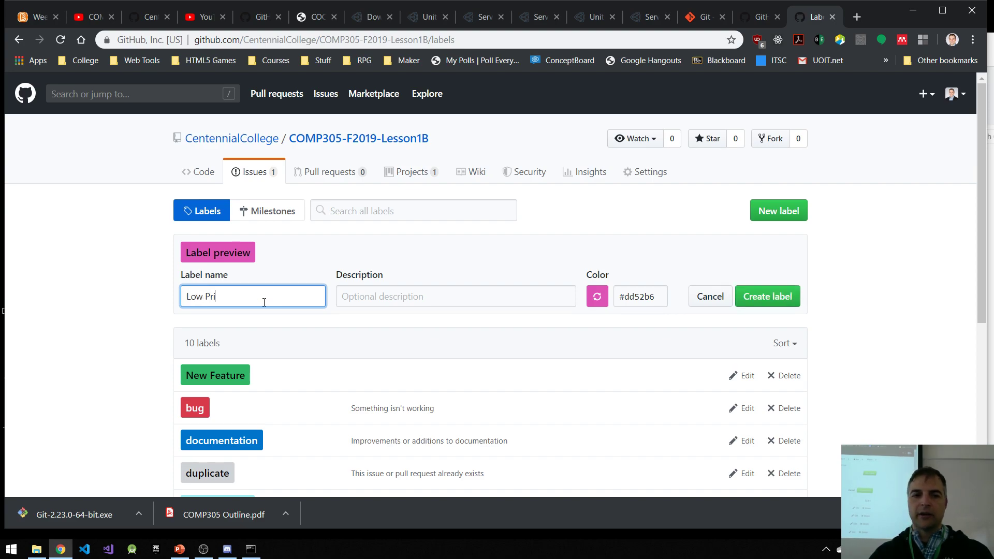
text(ority)
click(598, 303)
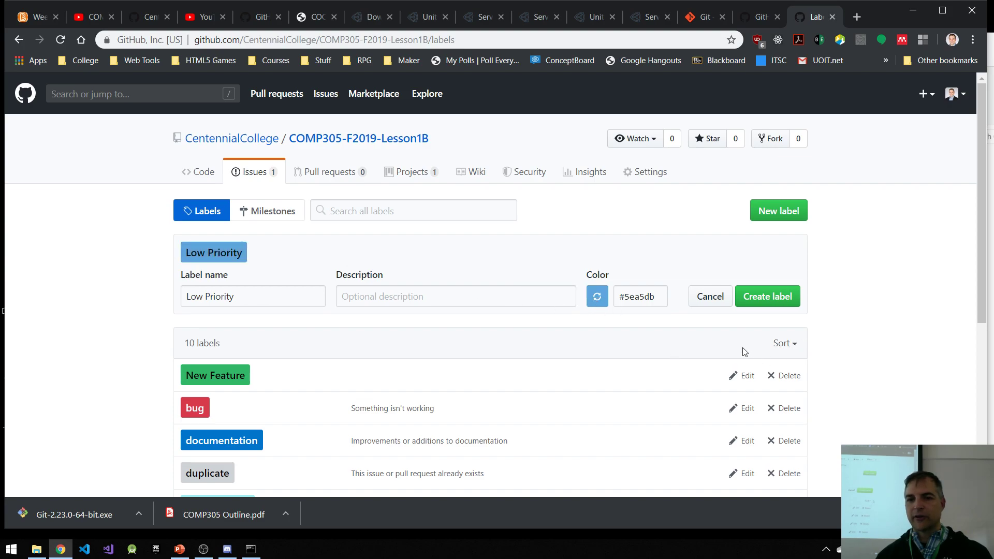
click(761, 300)
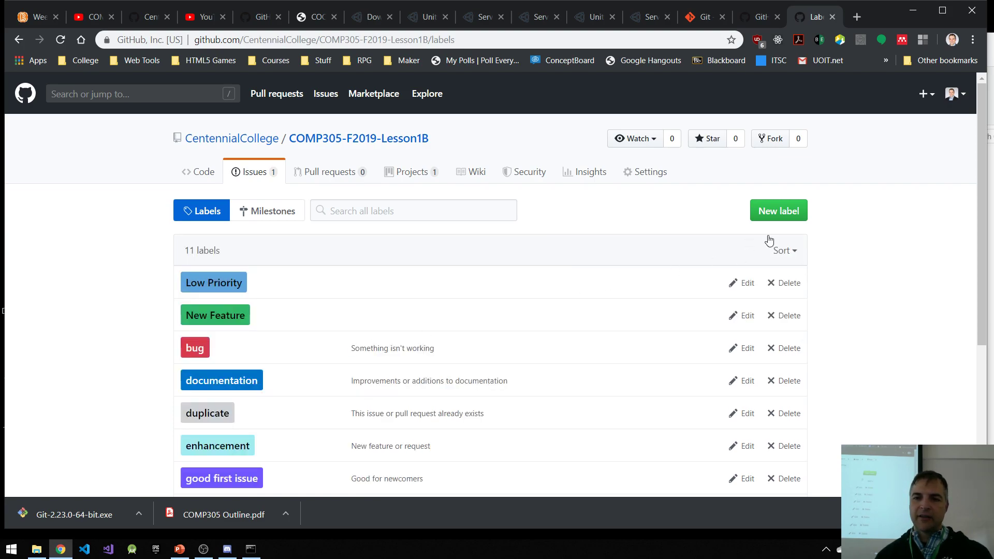
Step: Create an issue label named Medium Priority, keeping the suggested yellow colour #f7db60
click(779, 217)
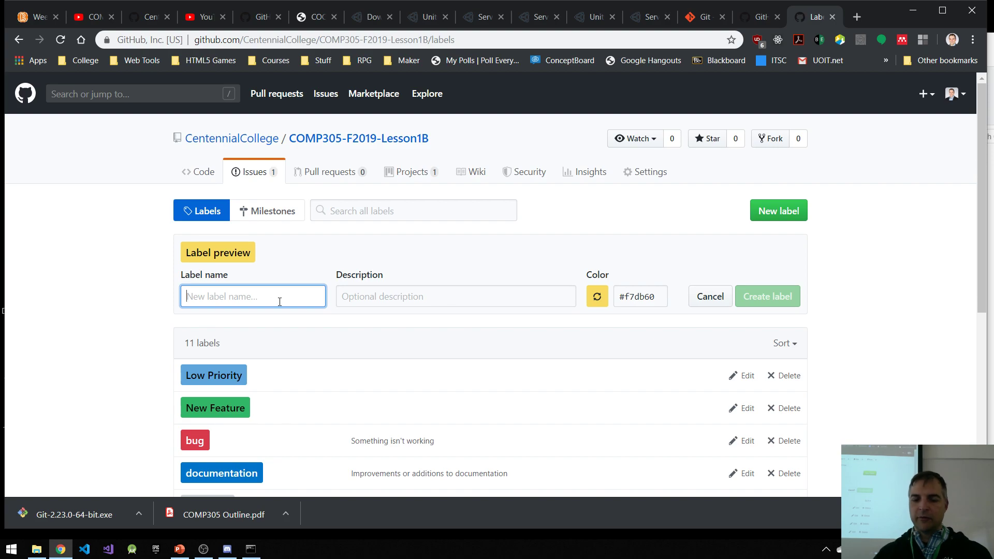
text(Medium Priority)
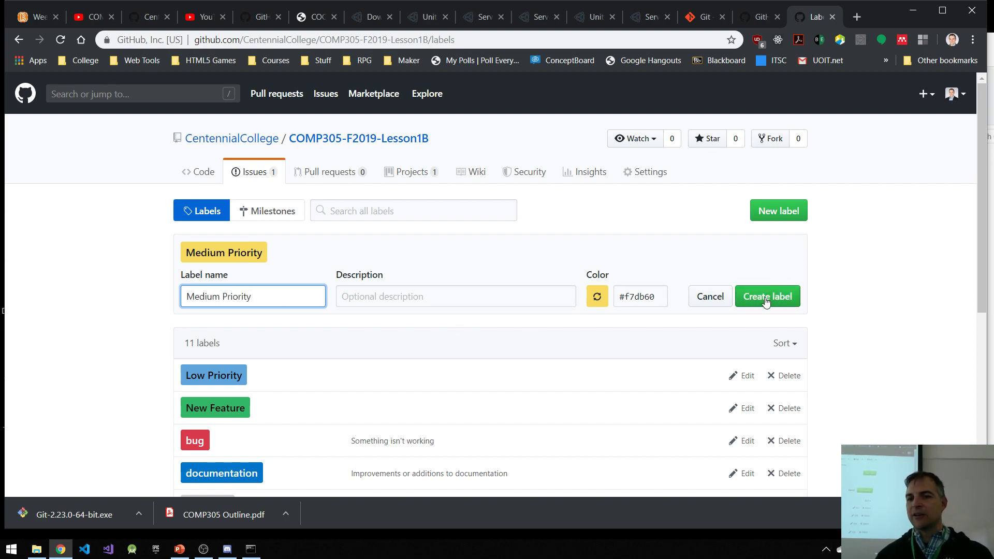
click(792, 300)
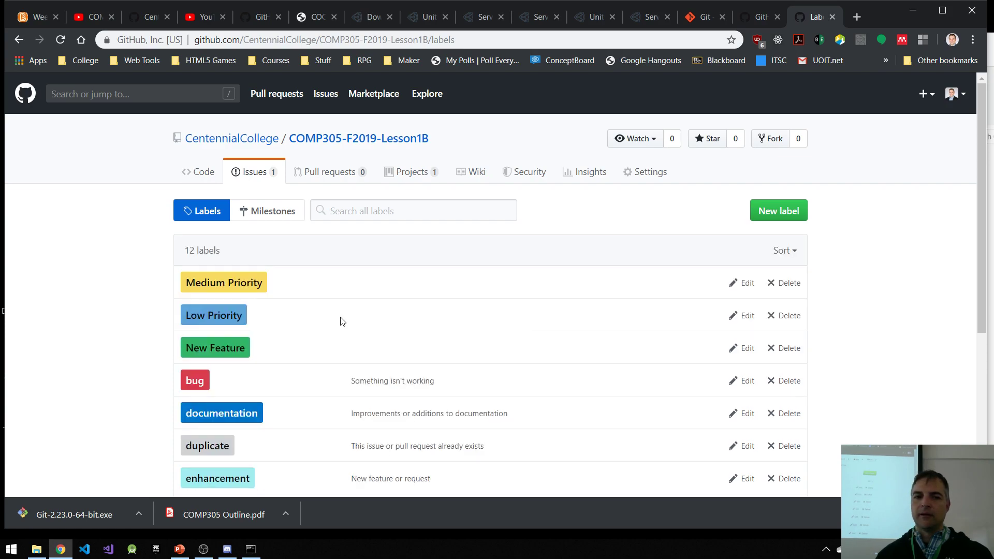
Step: Create an issue label named High Priority, changing its suggested colour until it is pinkish red (#ea5b84)
click(766, 211)
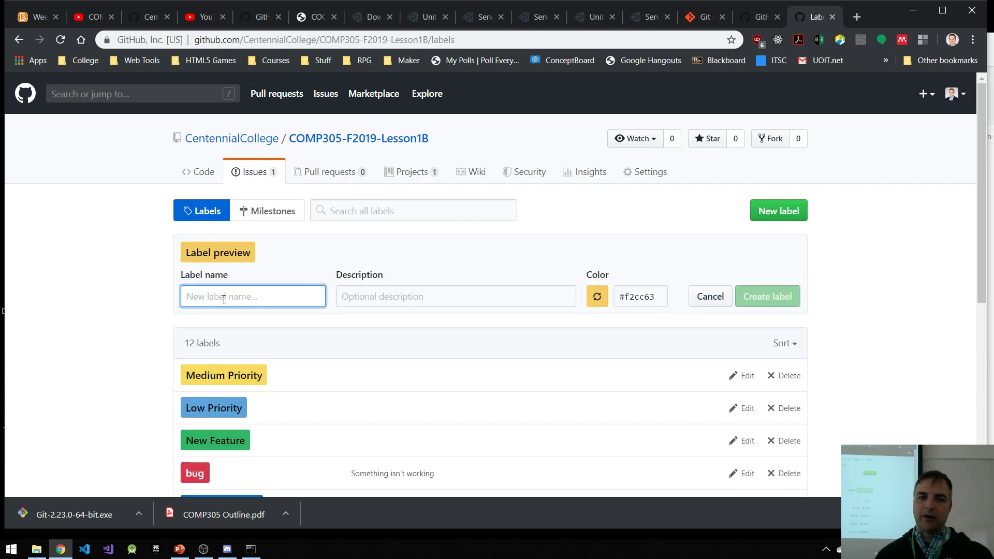
text(H)
key(BackSpace)
text(High)
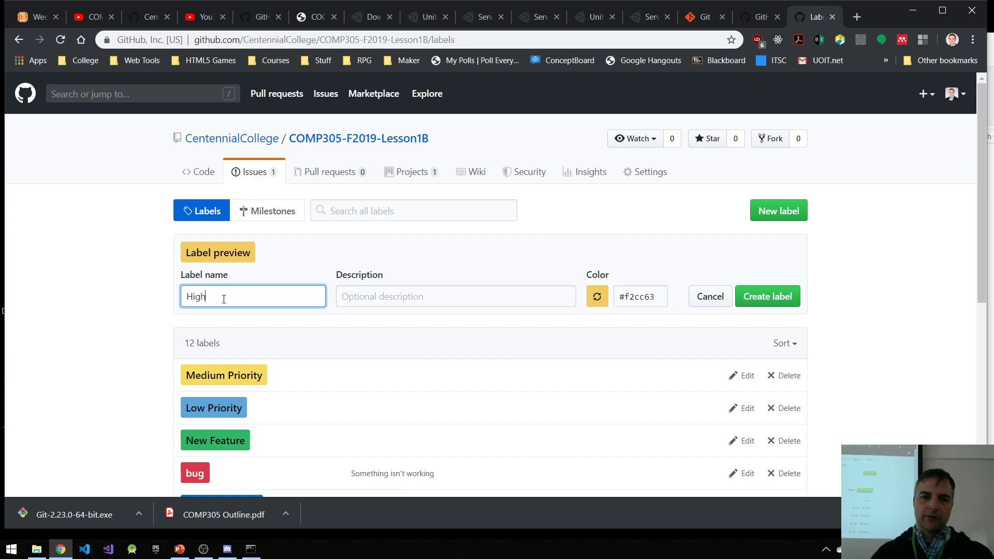
text( Priority)
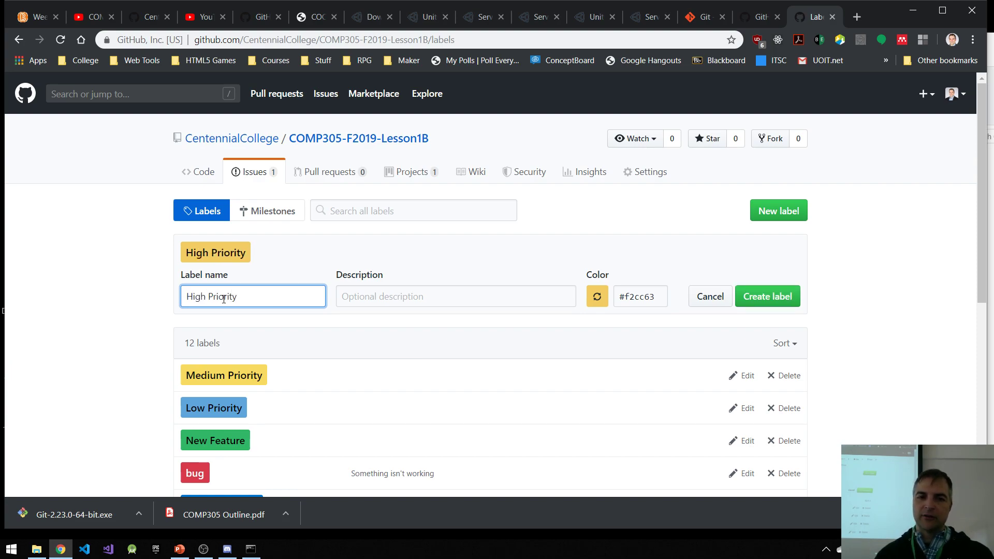
click(601, 305)
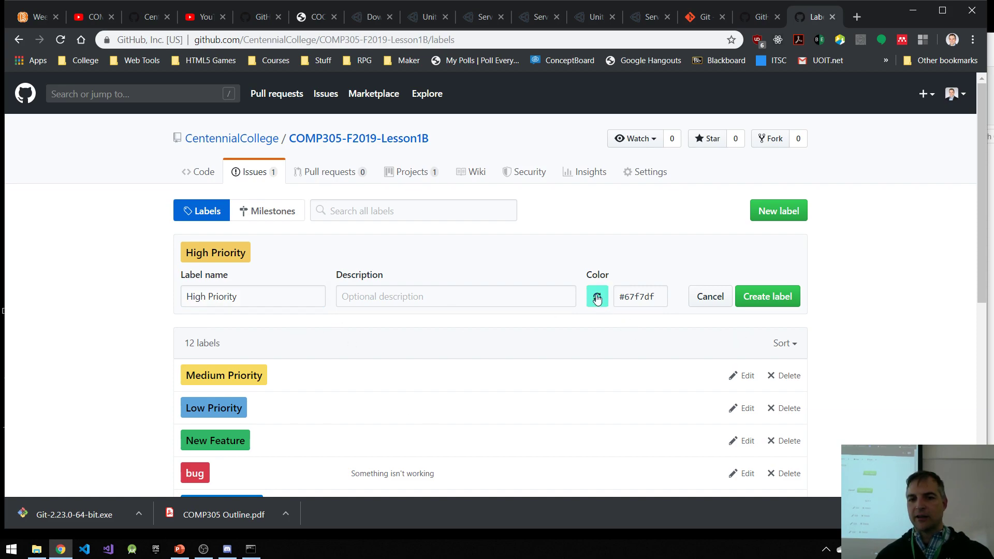
click(596, 300)
click(598, 305)
click(598, 303)
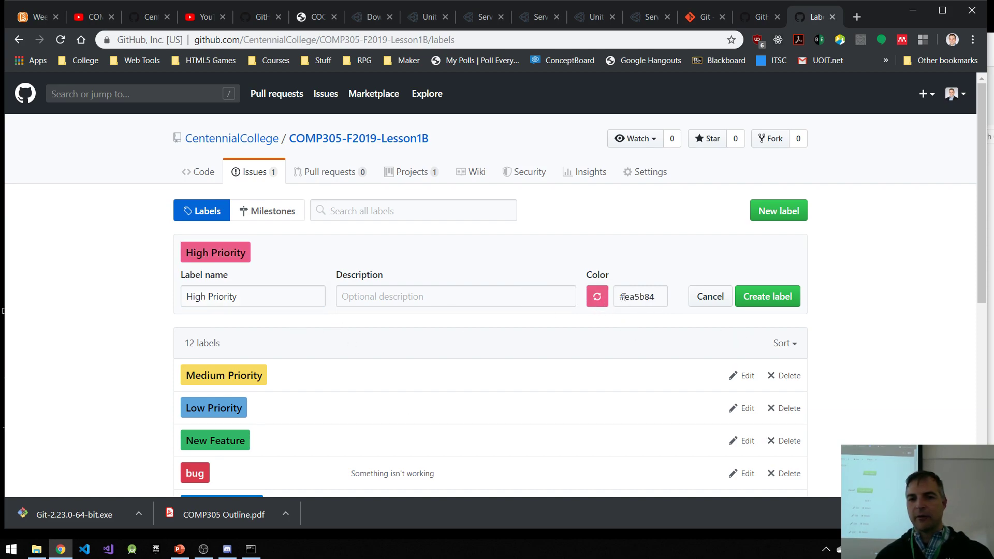
click(771, 304)
scroll(381, 415, down, 3)
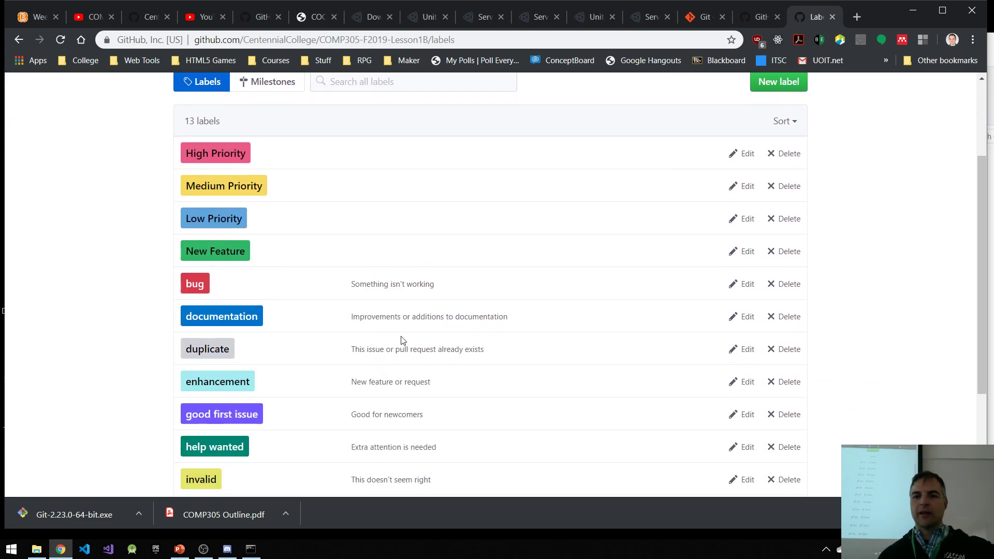
scroll(391, 330, up, 3)
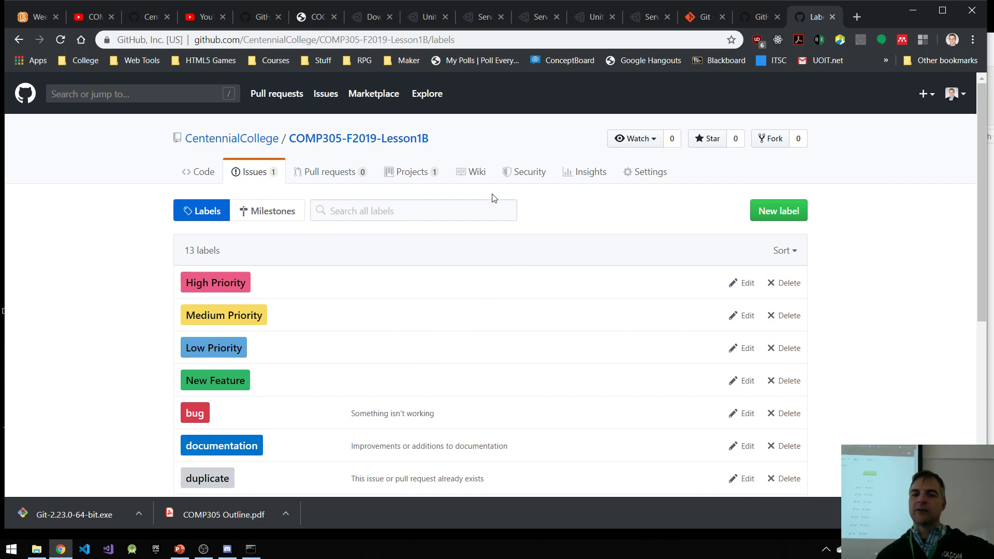
Step: Create a milestone titled First Playable Release without a due date, and return to the label list
click(263, 212)
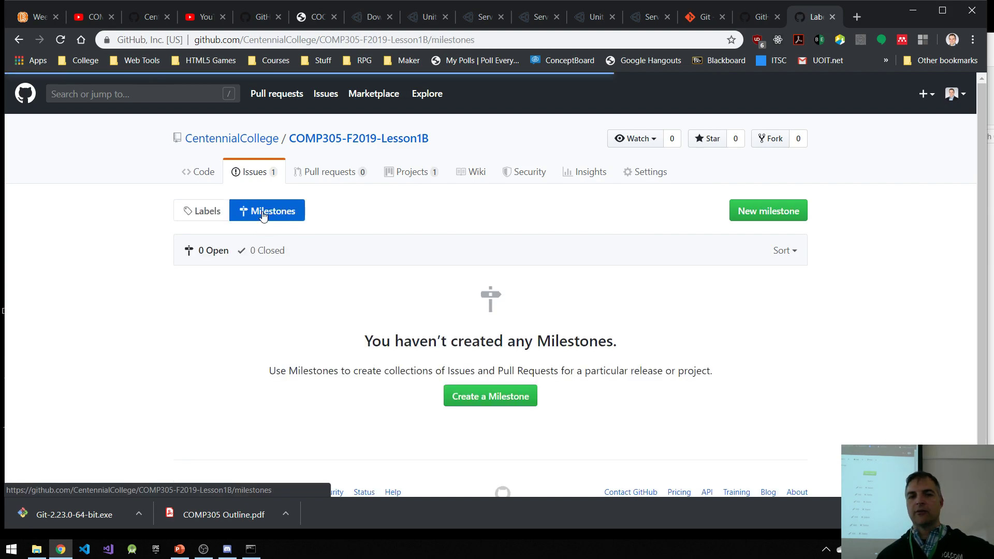
click(484, 404)
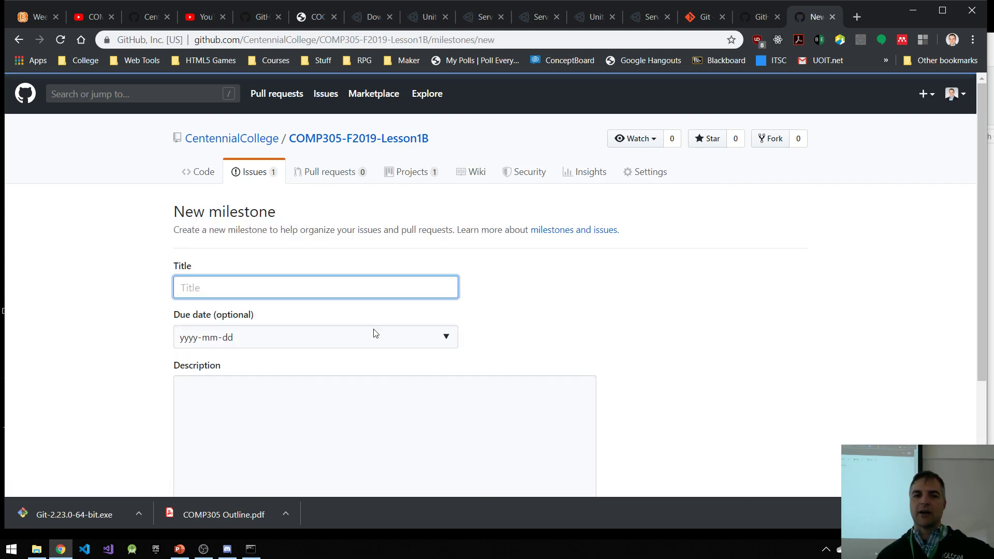
text(First Playable Release)
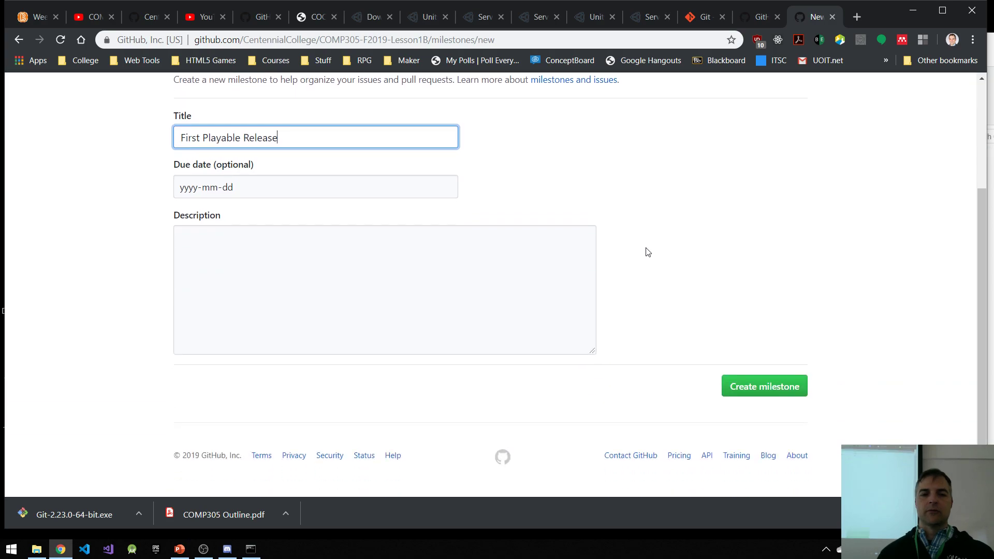
scroll(646, 251, down, 3)
click(792, 387)
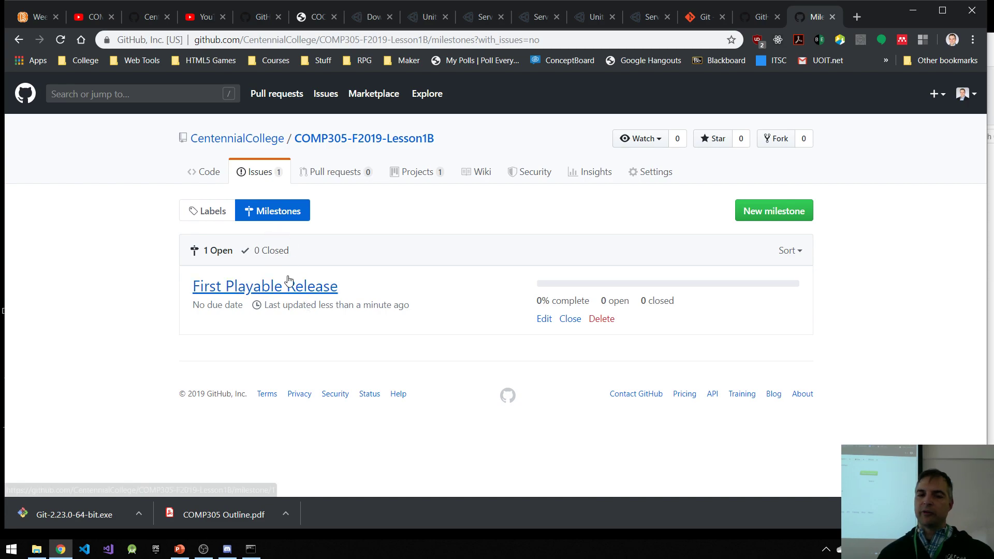
click(206, 214)
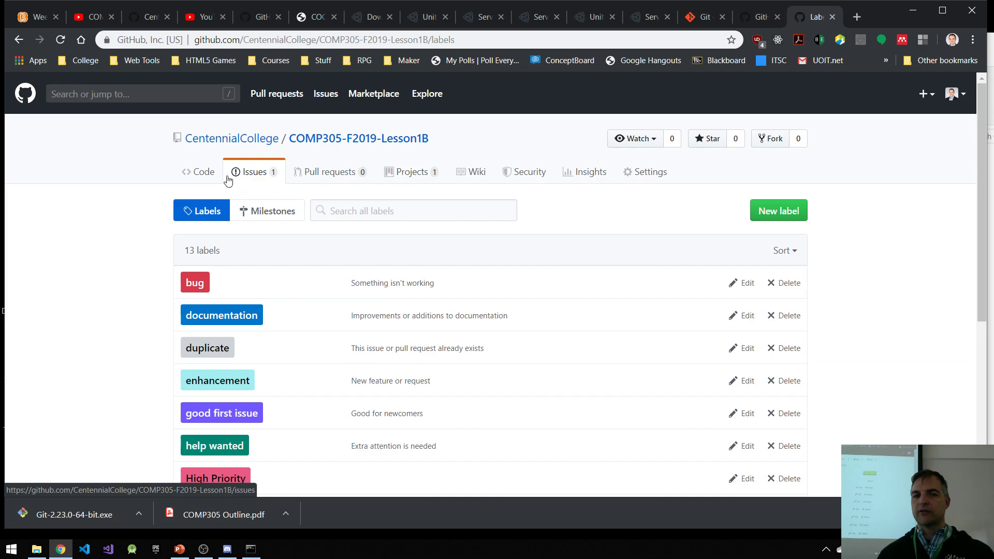
Step: Open the issue about the Start Menu's start button and apply the New Feature and High Priority labels to it
click(251, 174)
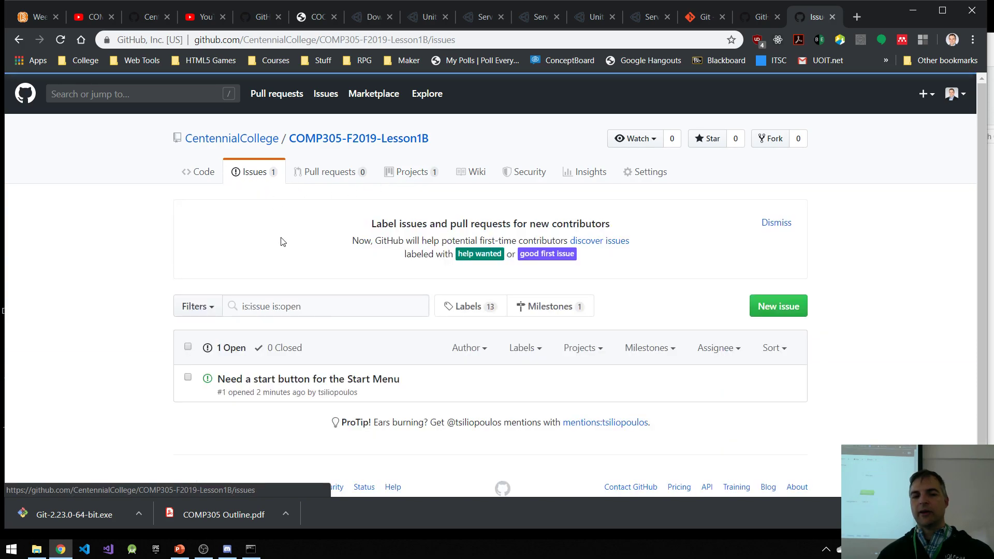
click(290, 352)
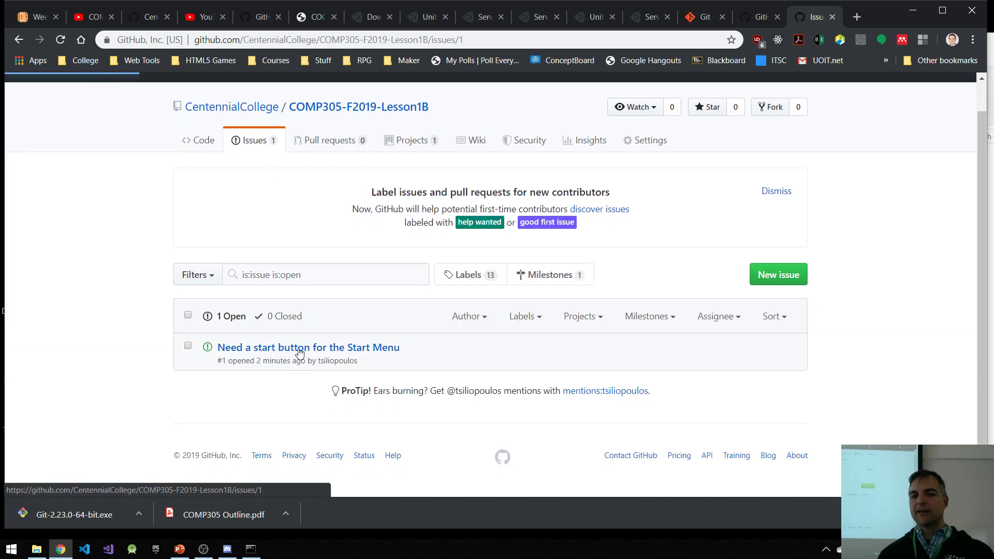
scroll(709, 306, down, 3)
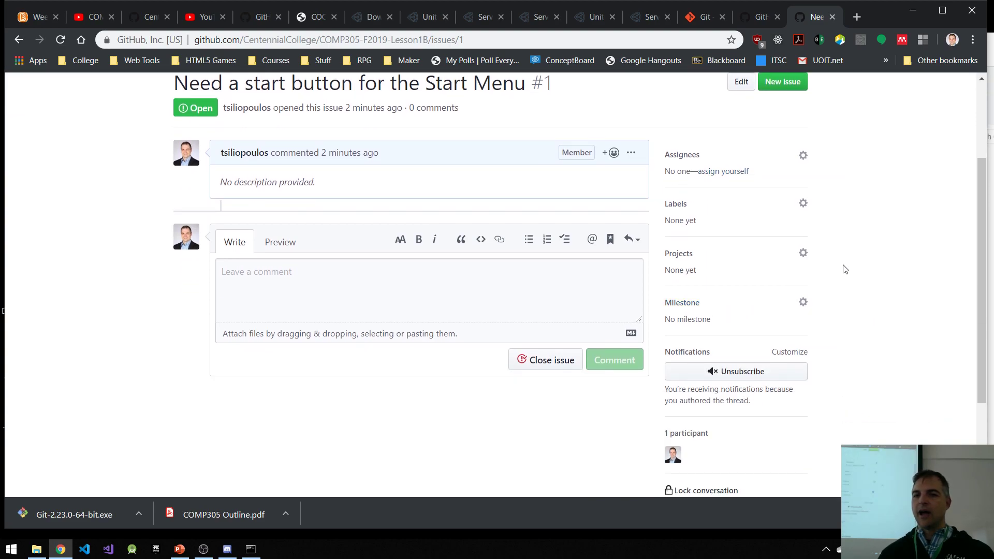
click(682, 210)
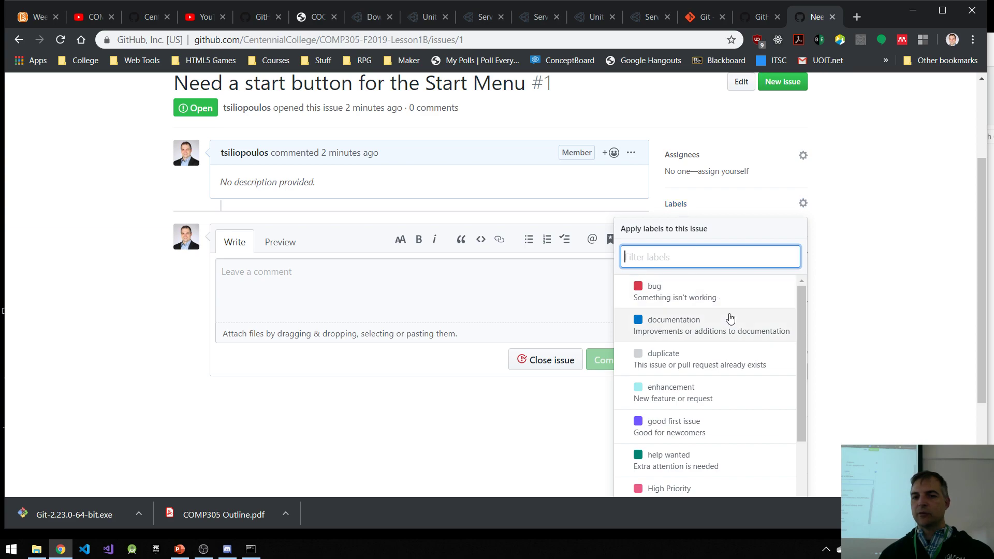
scroll(730, 324, down, 3)
scroll(746, 344, down, 3)
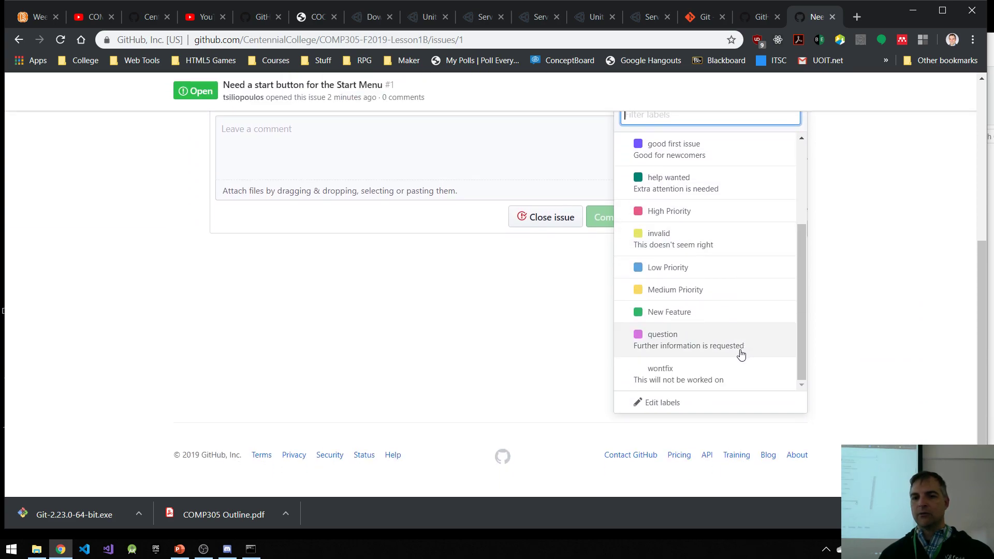
click(686, 321)
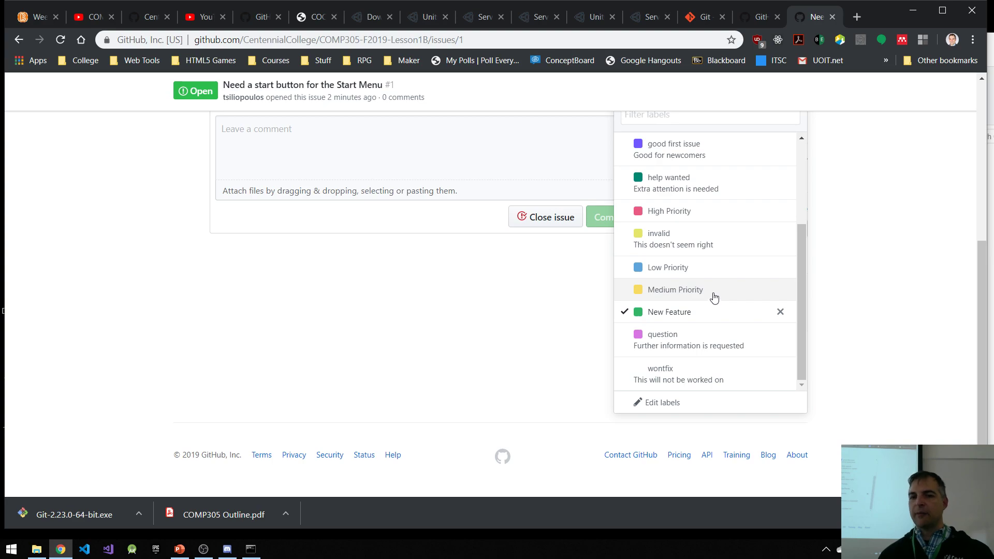
click(669, 211)
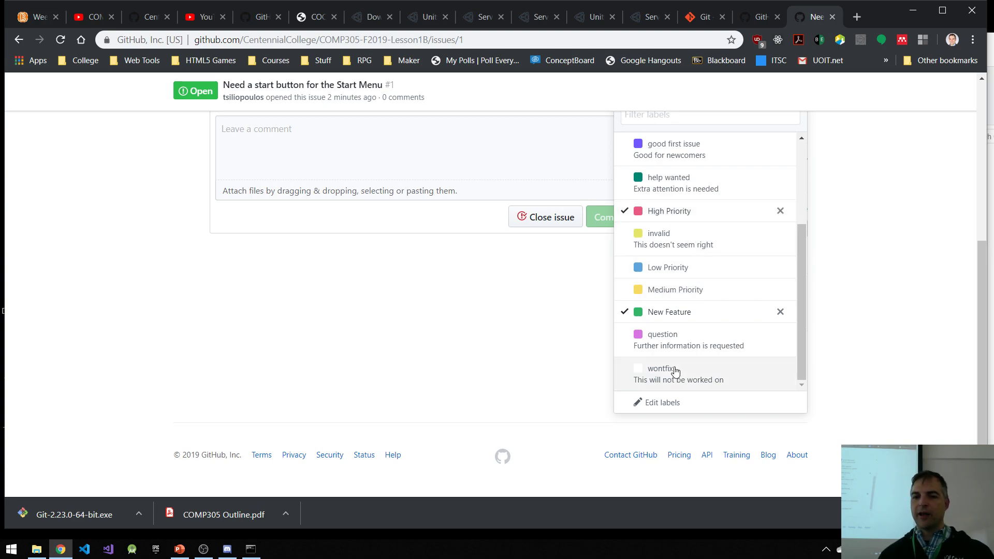
click(535, 328)
scroll(535, 335, up, 3)
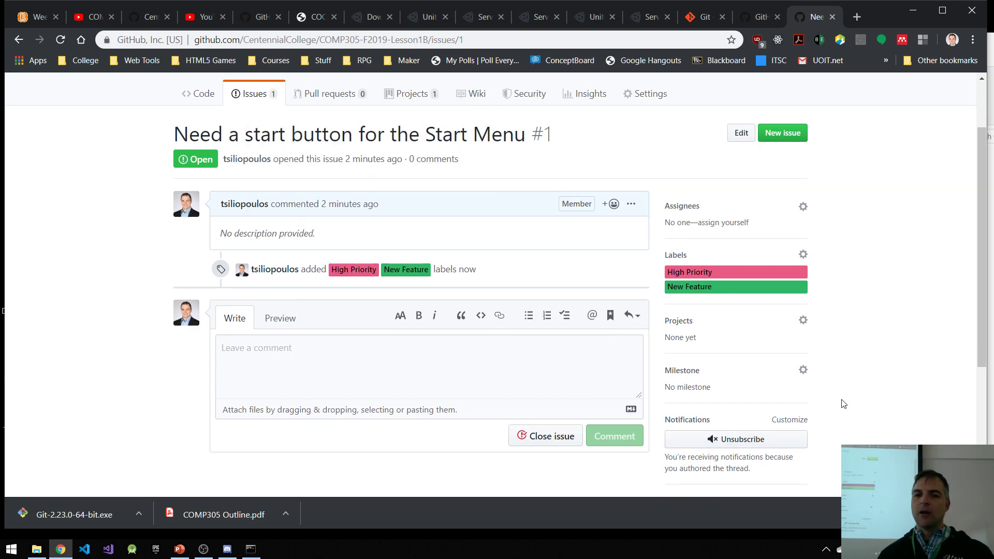
Step: Assign the start button issue to the First Playable Release milestone
scroll(860, 388, down, 1)
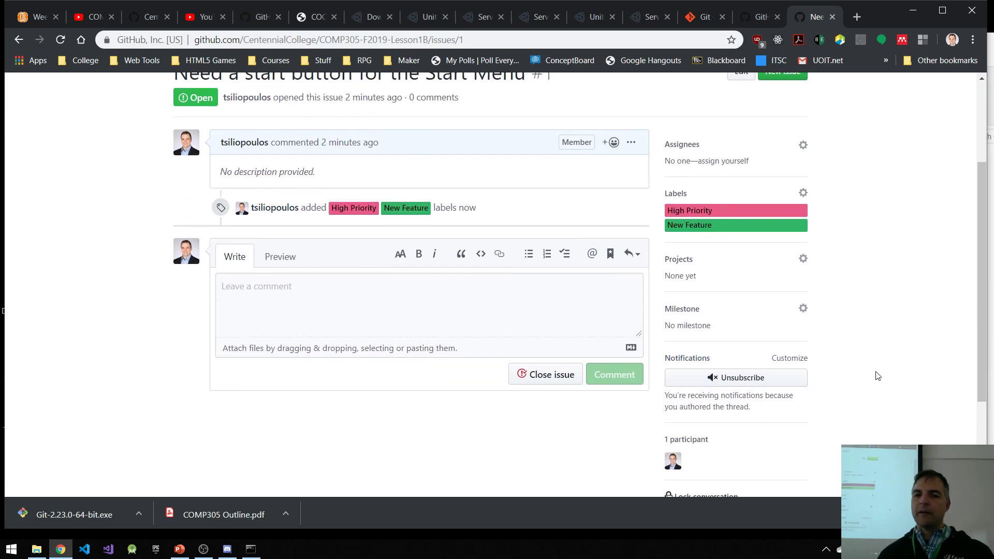
click(693, 310)
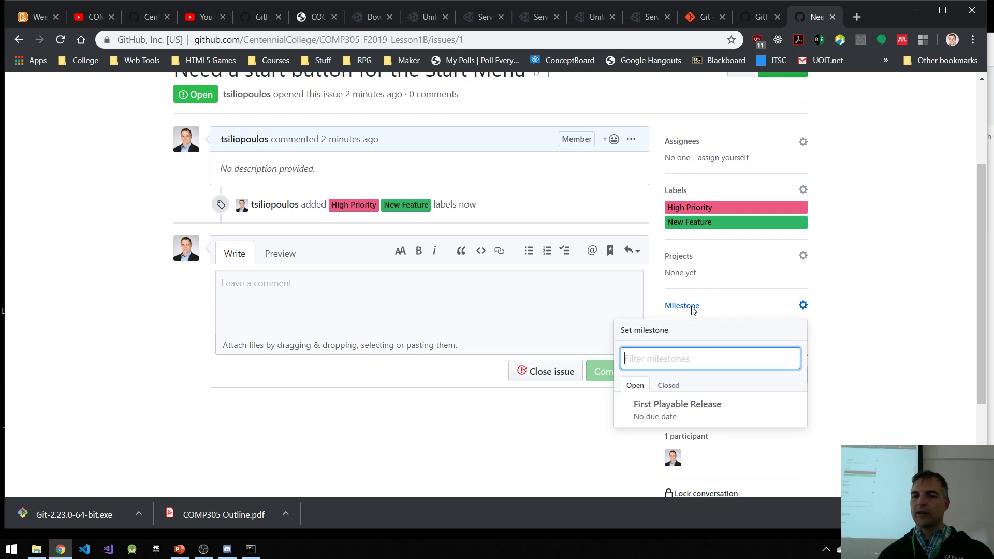
click(694, 410)
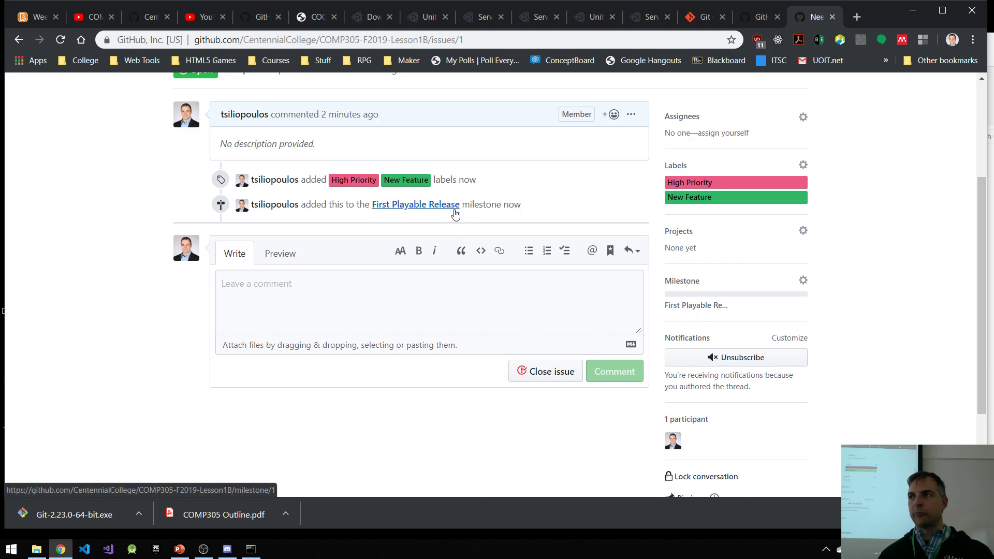
scroll(384, 288, up, 3)
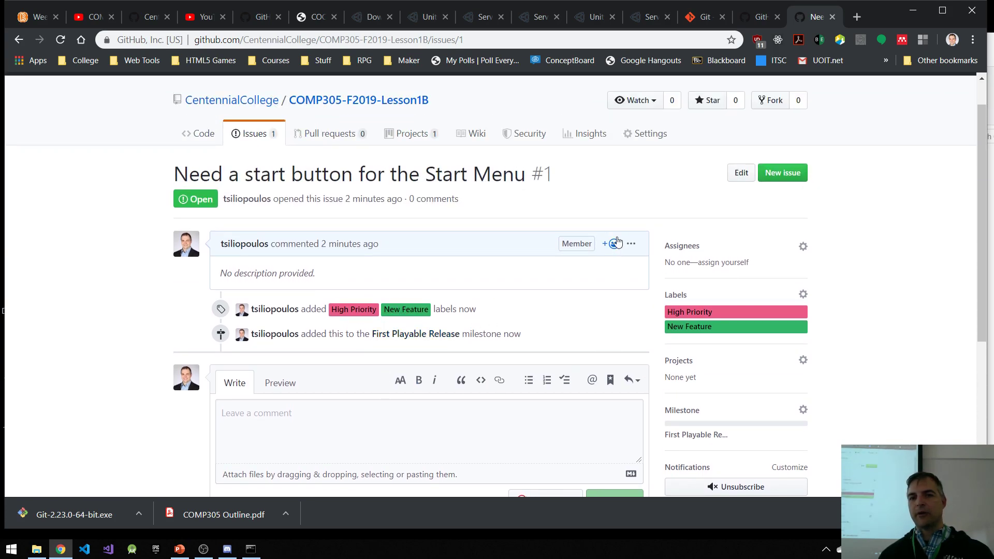
Step: Link the start button issue to the repository's Unity Intro project
scroll(549, 224, down, 3)
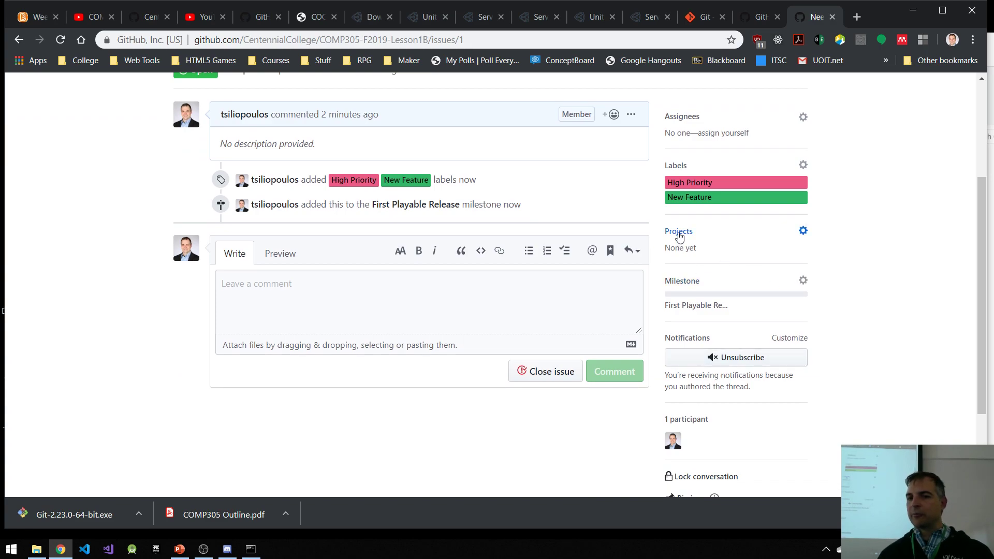
click(678, 231)
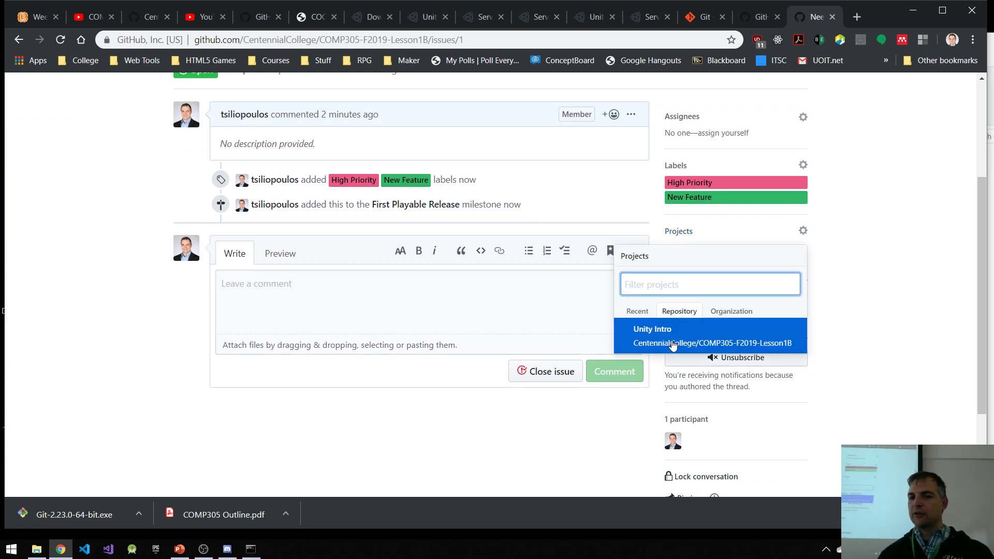
click(674, 344)
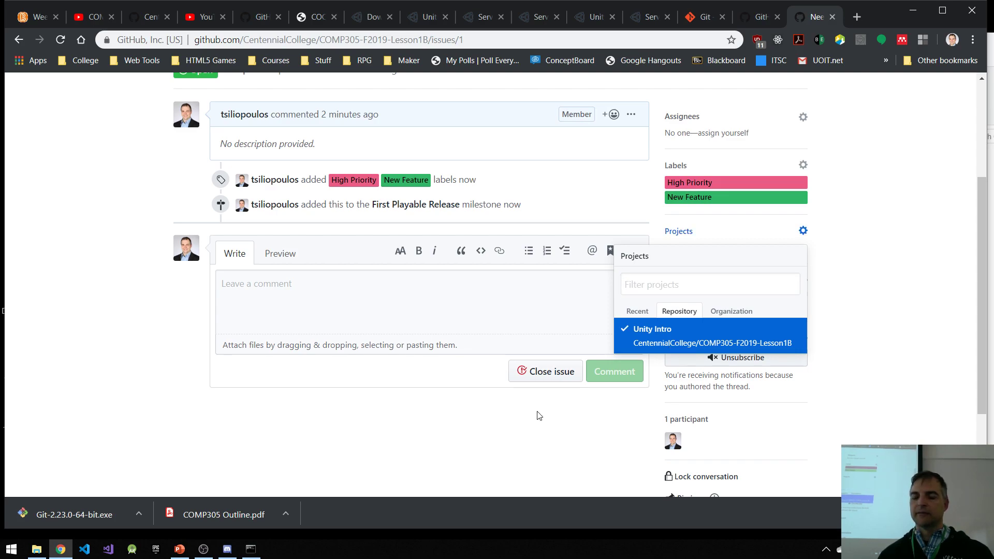
click(486, 399)
scroll(412, 391, up, 3)
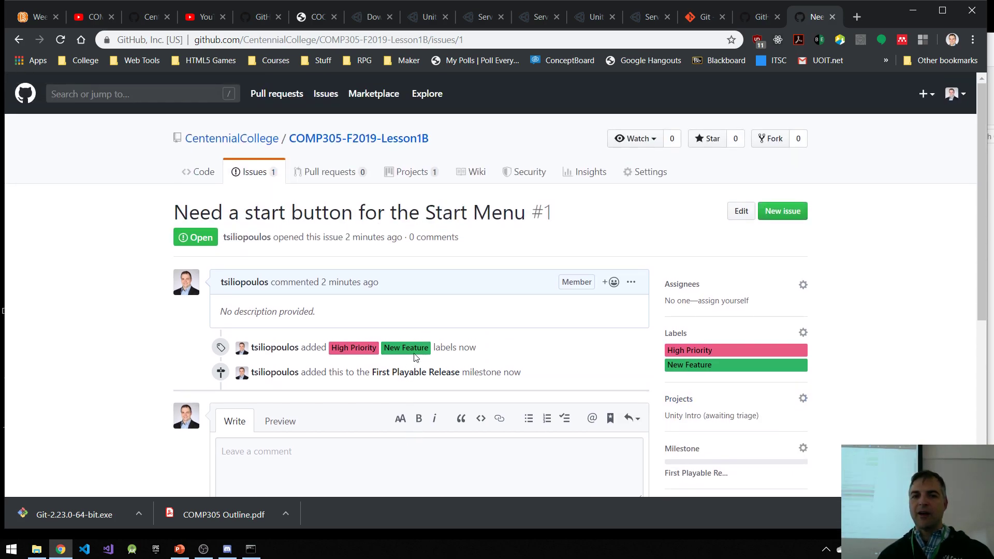
Step: Open the Unity Intro project board and place the triaged start button issue in the Backlog column
click(407, 175)
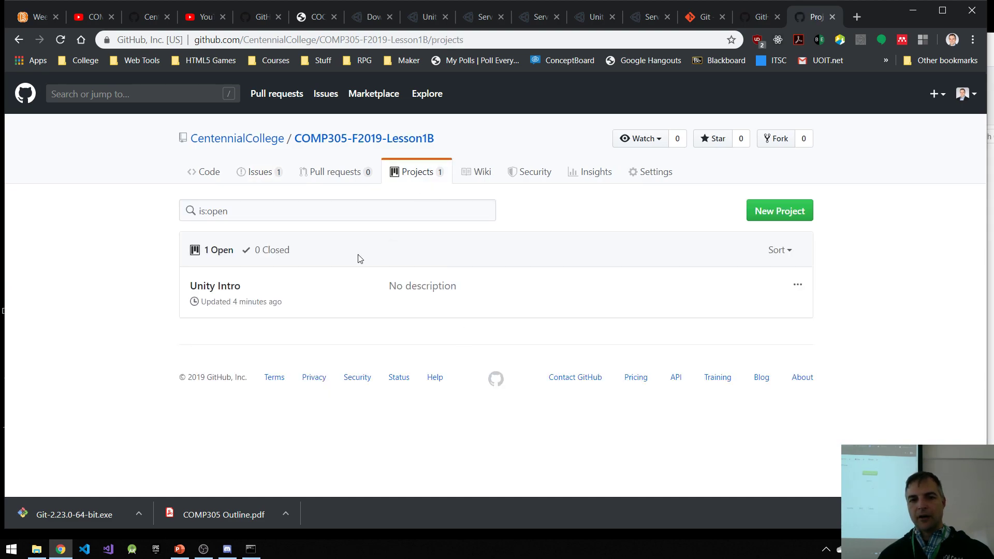
click(223, 288)
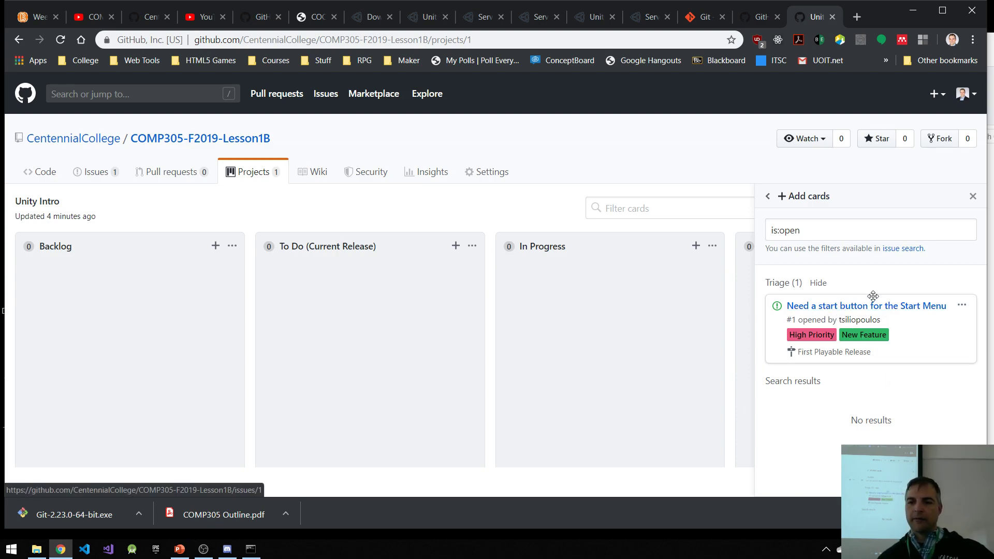
drag(876, 298, 118, 278)
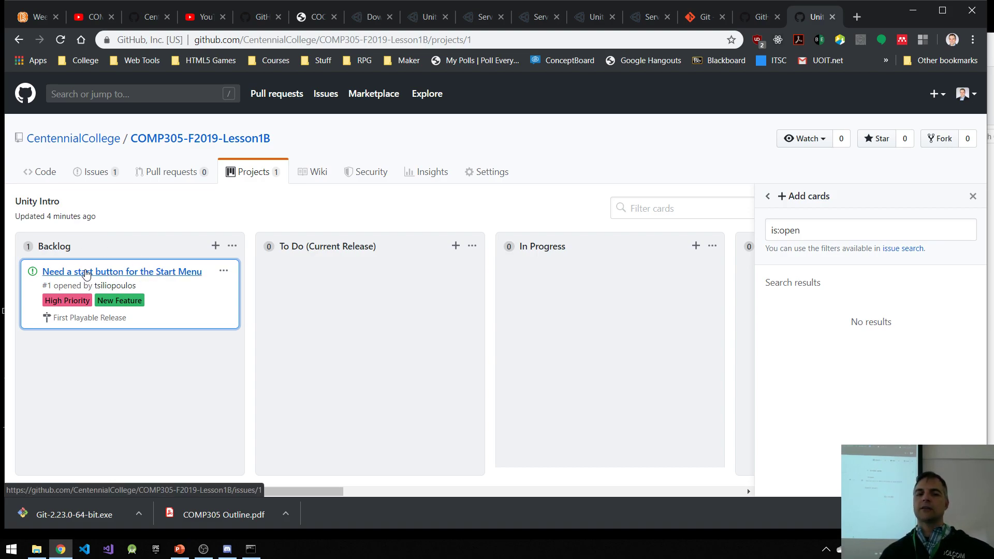
Step: Move the issue card to To Do (Current Release) and on to In Progress, and close the card-adding pane
drag(86, 270, 285, 272)
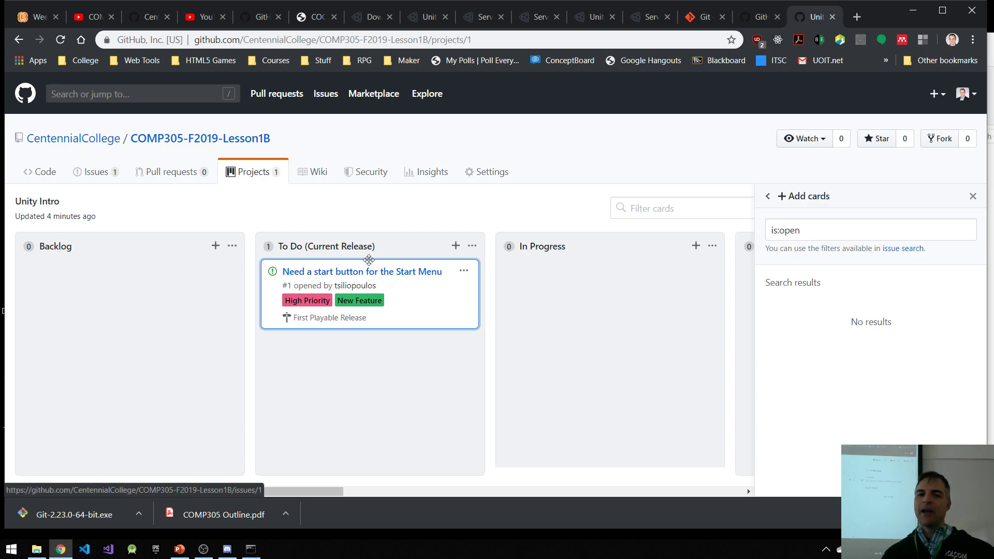
drag(374, 271, 596, 277)
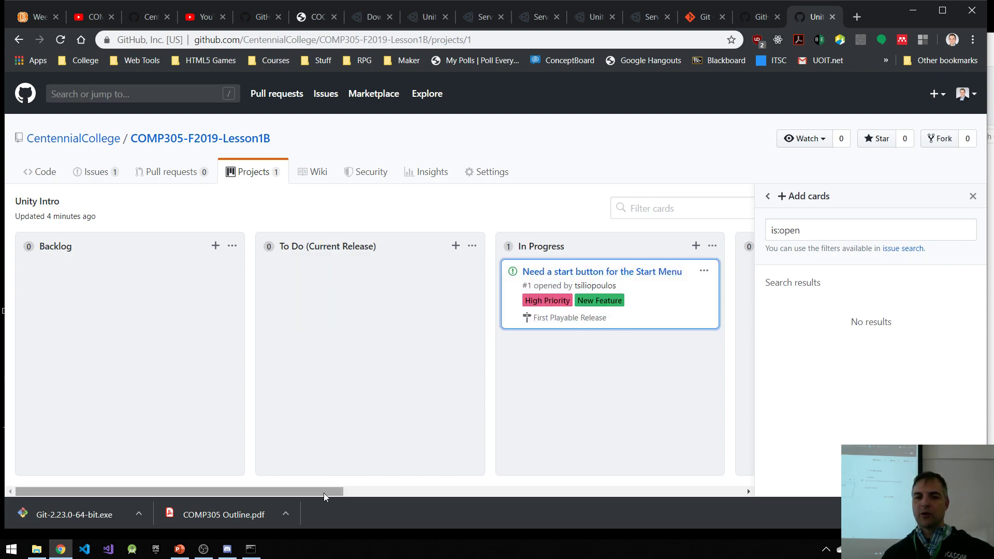
click(973, 199)
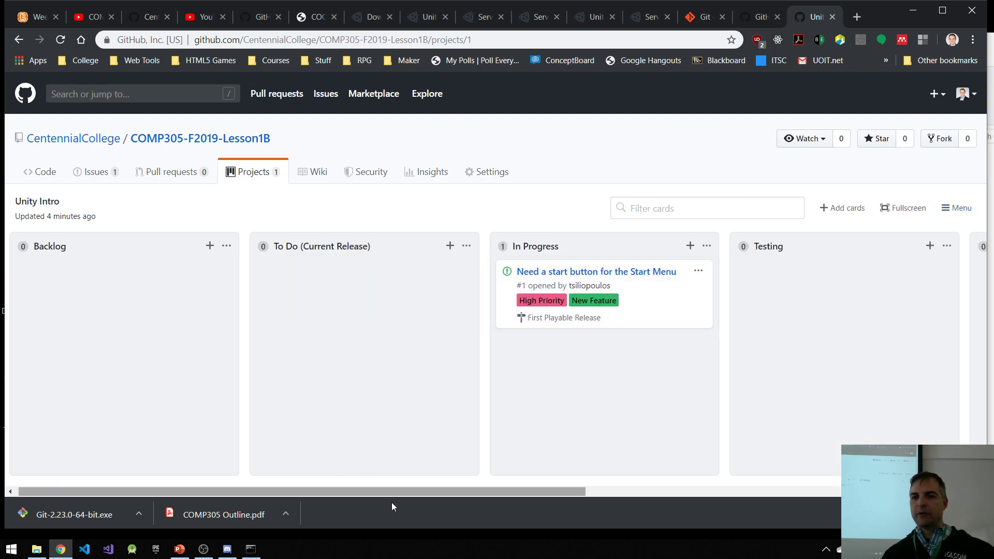
Step: Move the issue card from In Progress to Testing and from there to the Done column
drag(409, 488, 557, 492)
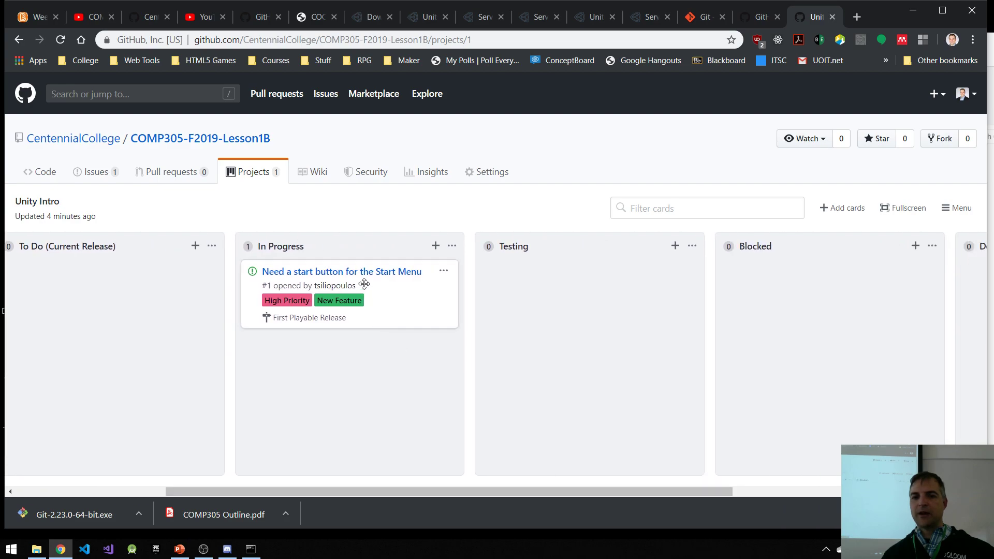
drag(365, 263, 518, 292)
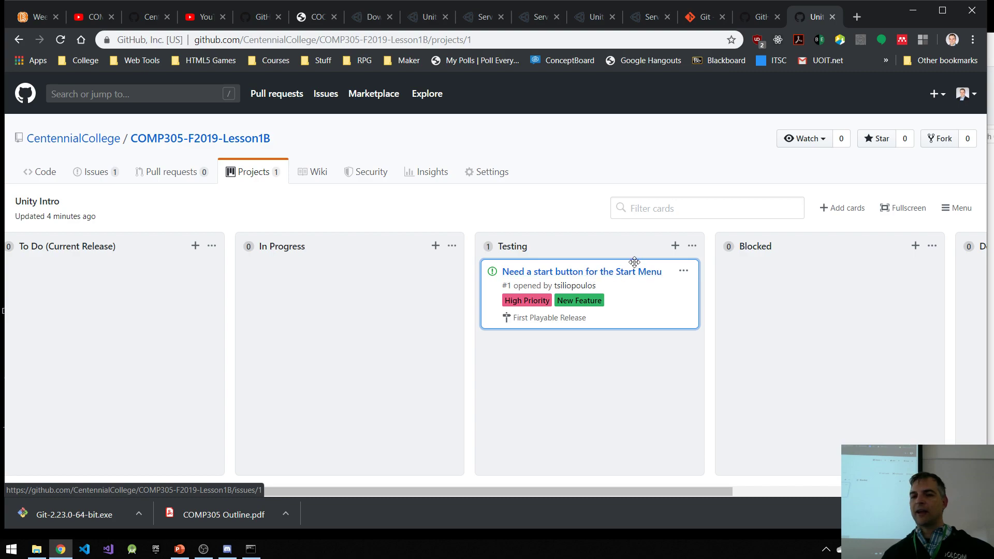
drag(440, 487, 626, 483)
drag(254, 259, 704, 277)
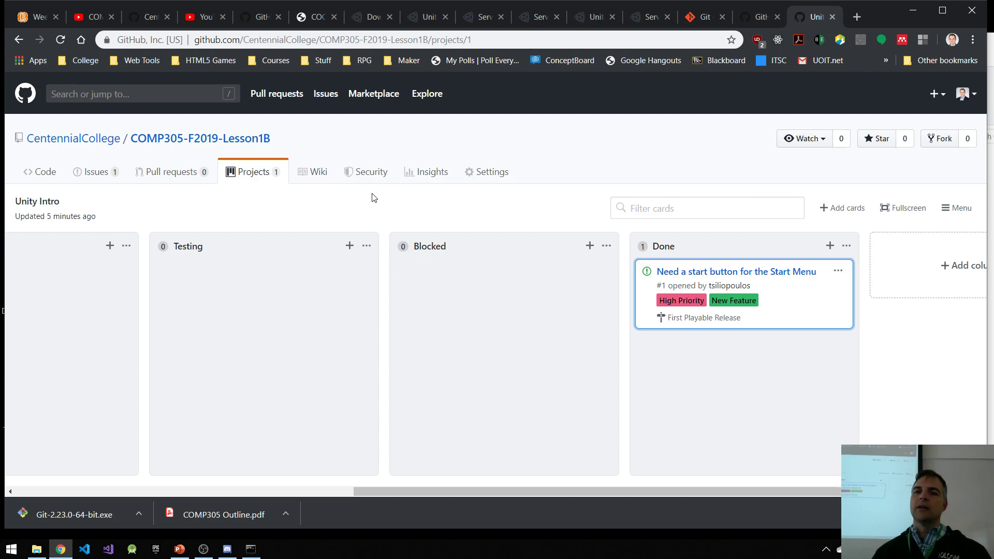
Step: Open the Trello website in a new browser tab as an alternative project board tool
click(857, 16)
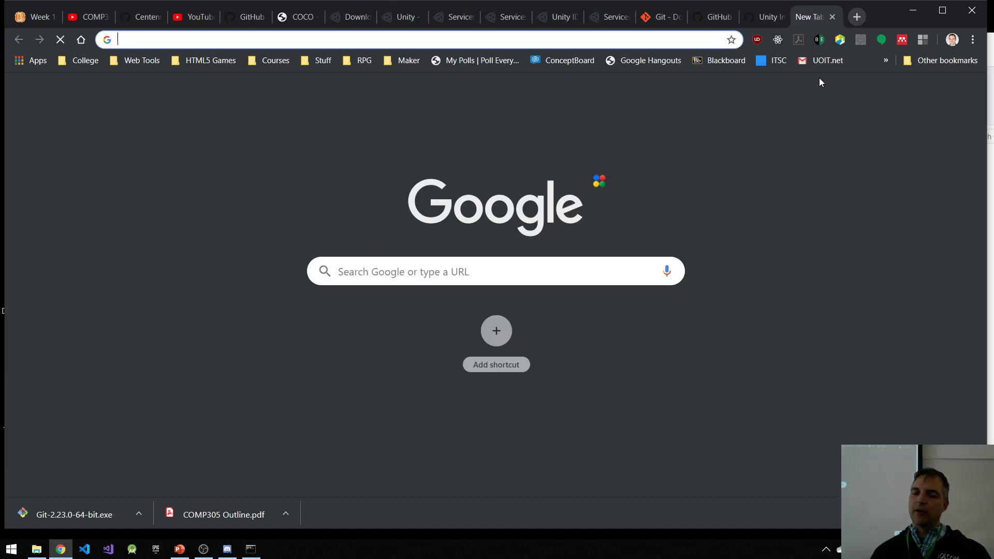
text(trel)
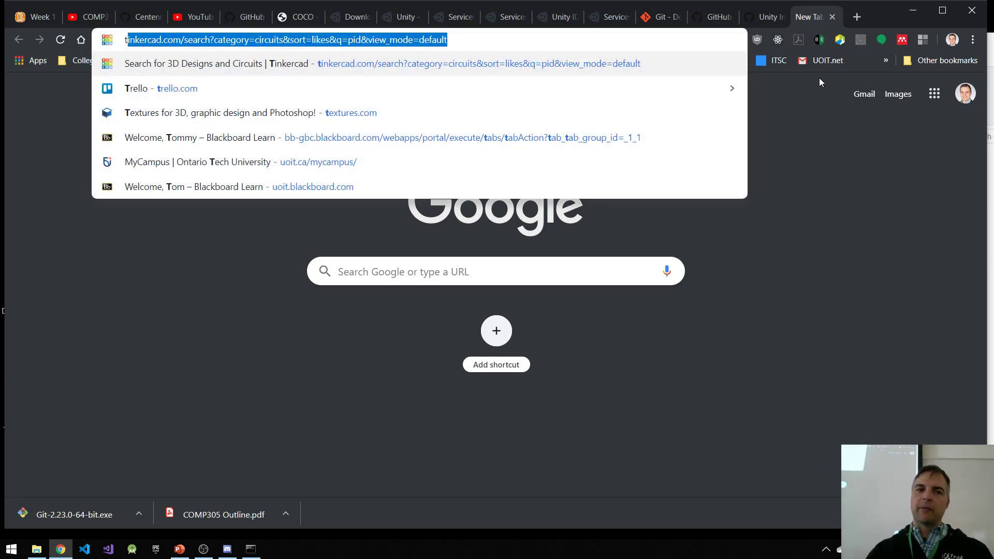
key(Return)
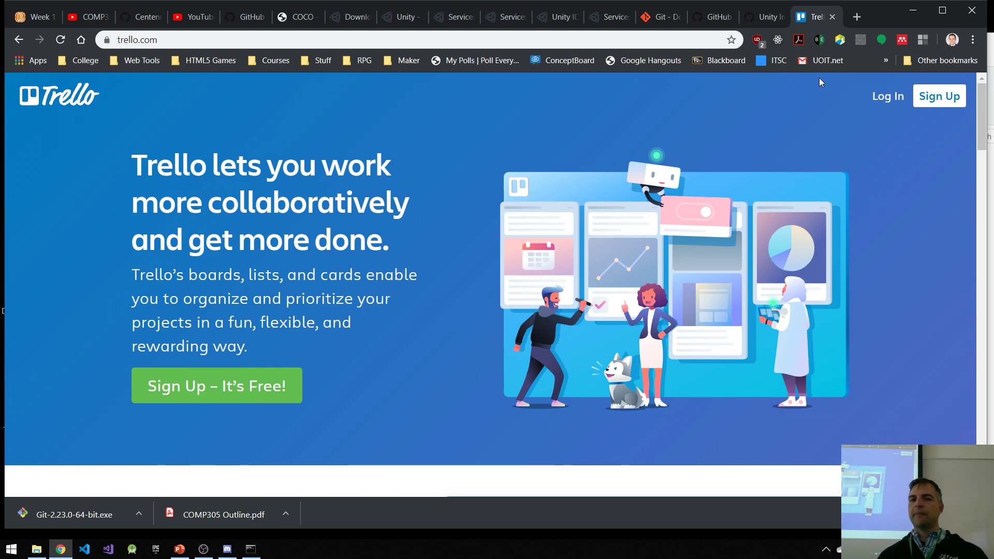
Step: Search the web for jira in another new browser tab and open Atlassian's Jira Software page
click(855, 17)
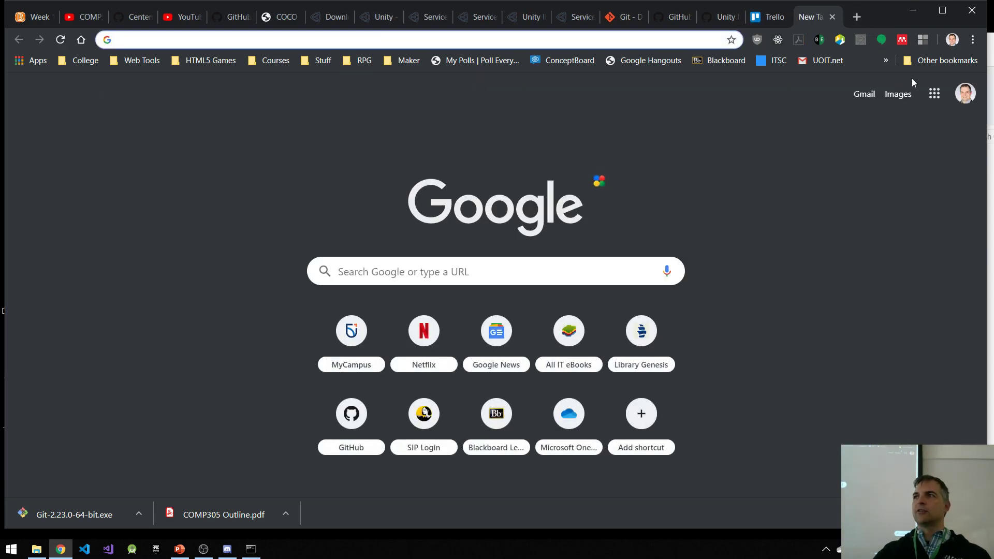
text(jira)
key(Return)
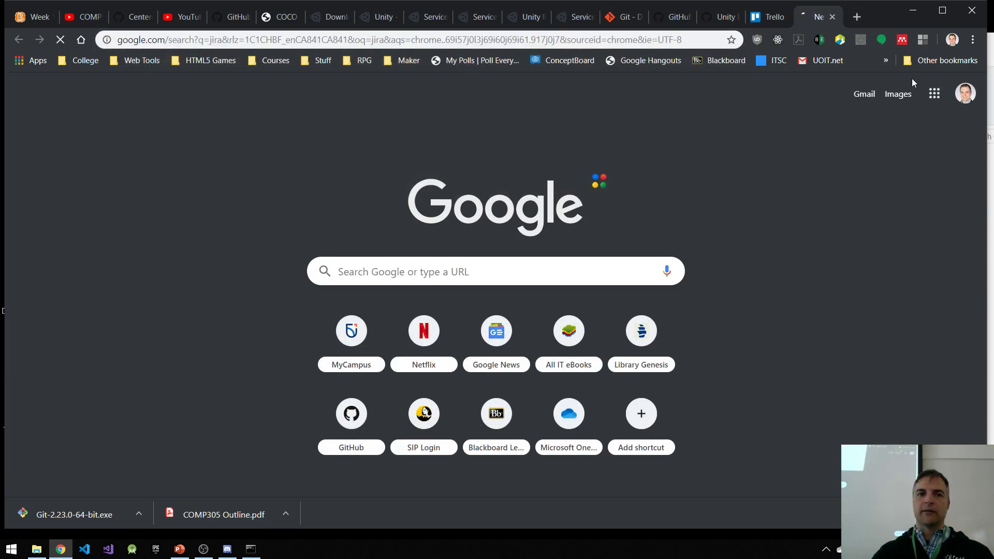
click(238, 209)
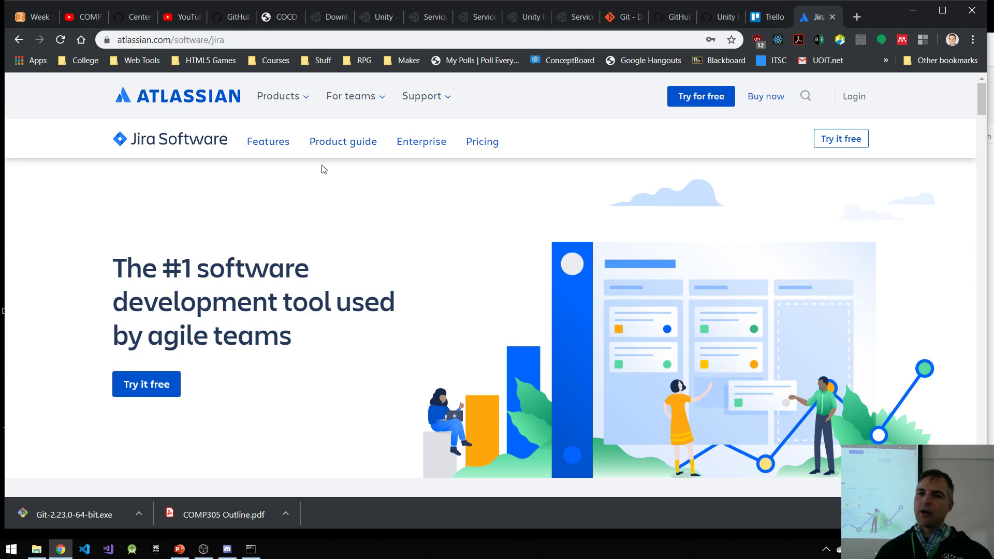
Step: Return to the Unity Intro board on GitHub, review its first columns, and open the repository's issue list
click(680, 19)
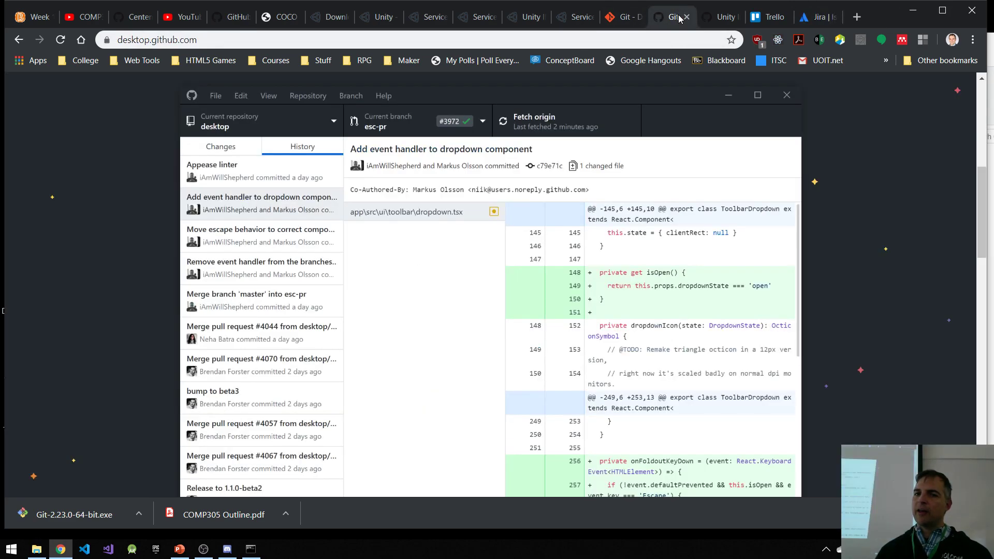
click(722, 17)
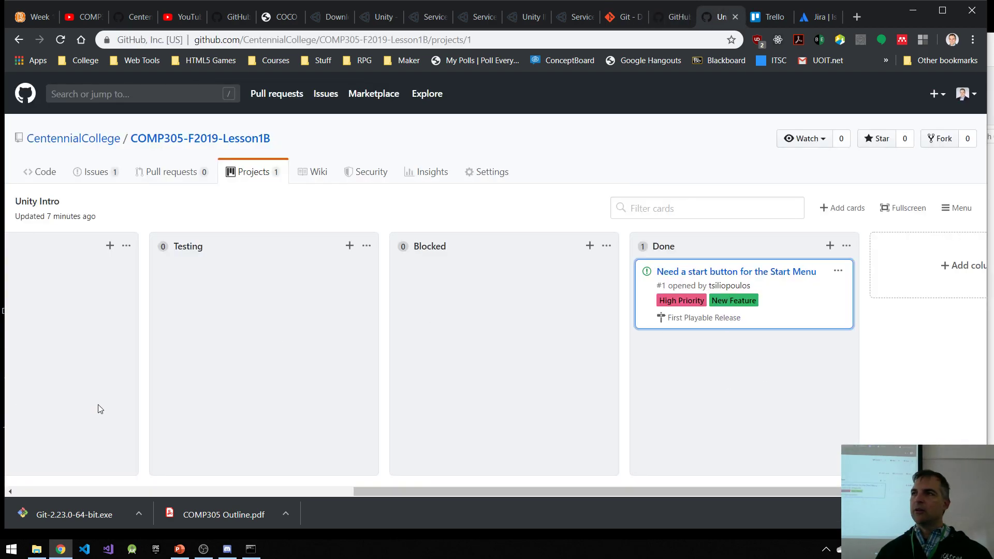
drag(403, 492, 67, 496)
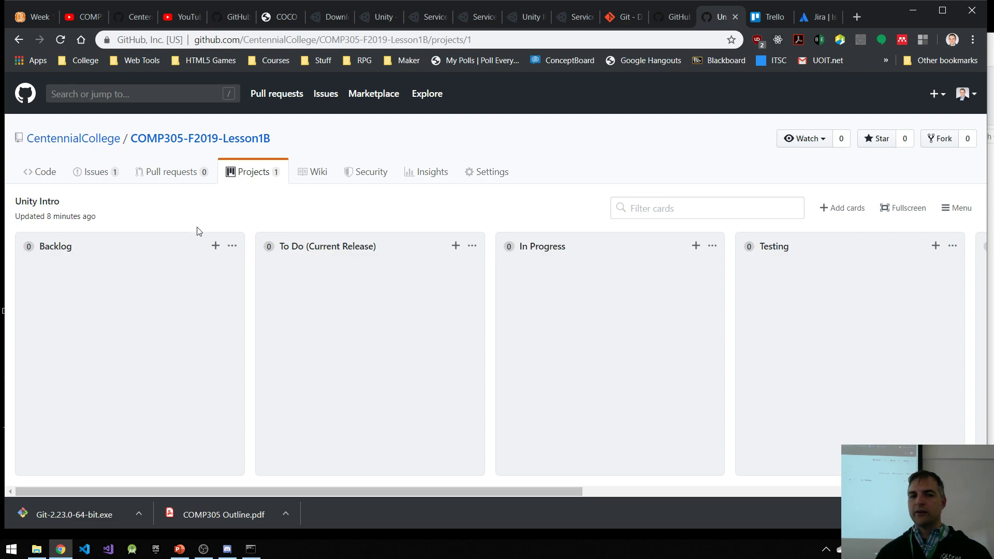
click(97, 178)
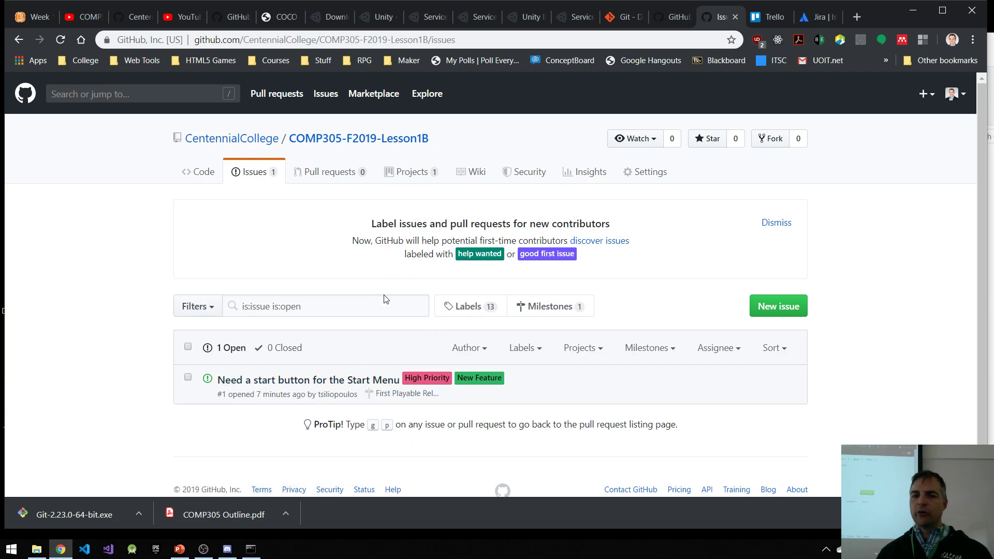
Step: Open the repository's milestones list and review the First Playable Release milestone's progress
click(546, 314)
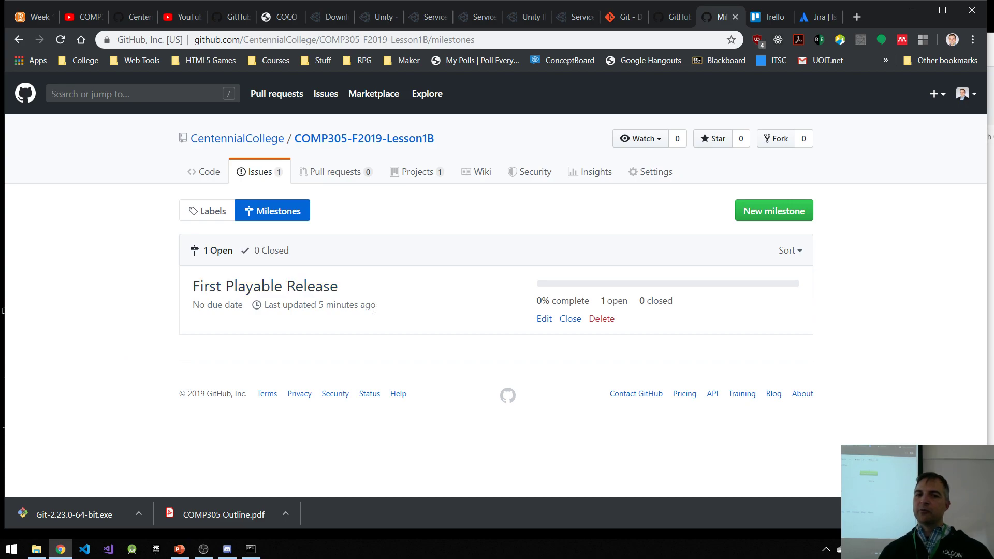
mouse_move(331, 299)
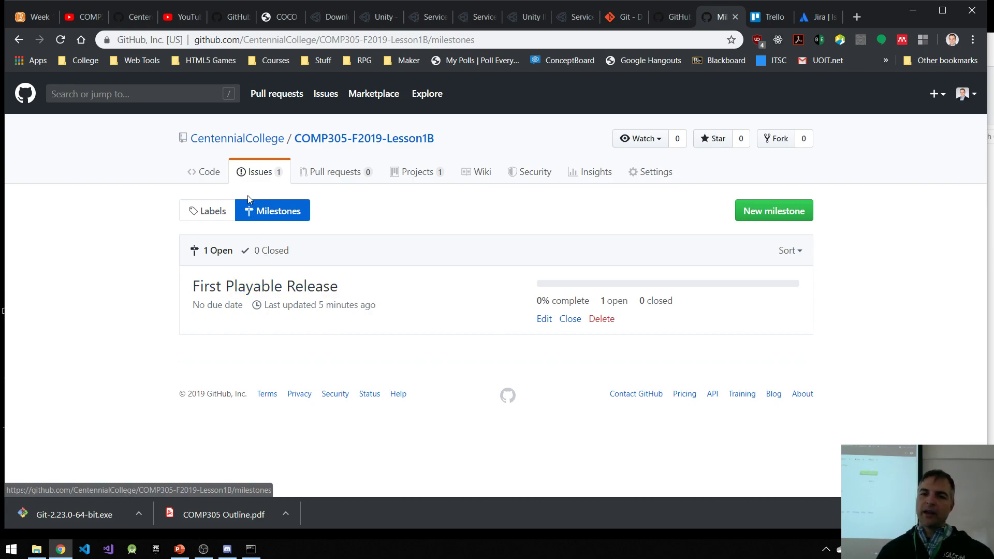
Step: Clear the desktop by minimizing the browser and File Explorer and closing the Command Prompt window
click(916, 9)
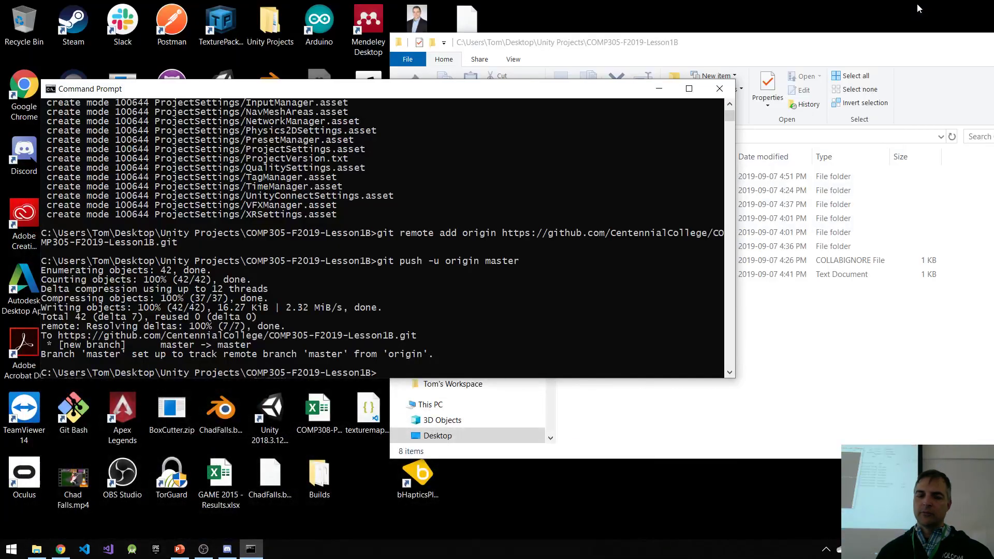
click(720, 89)
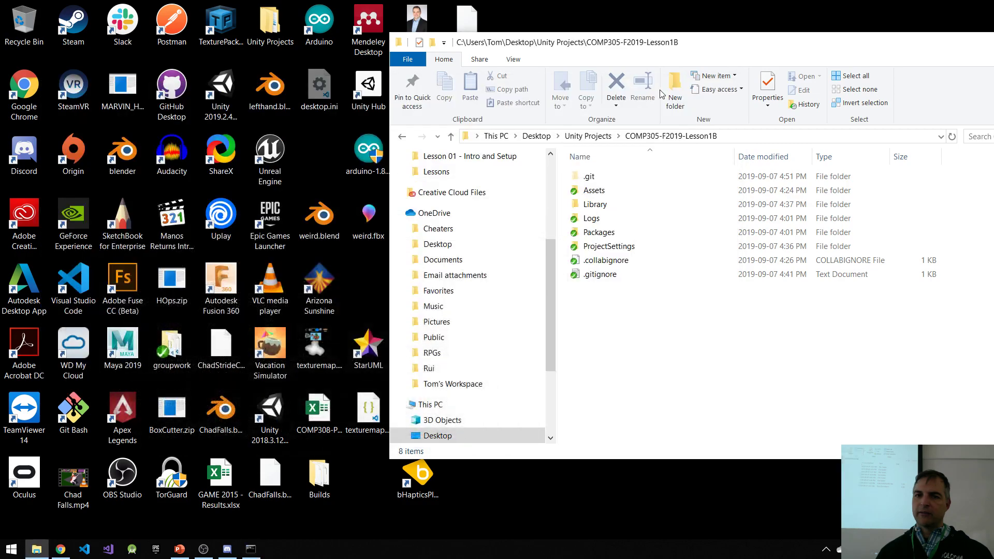
drag(834, 46, 490, 61)
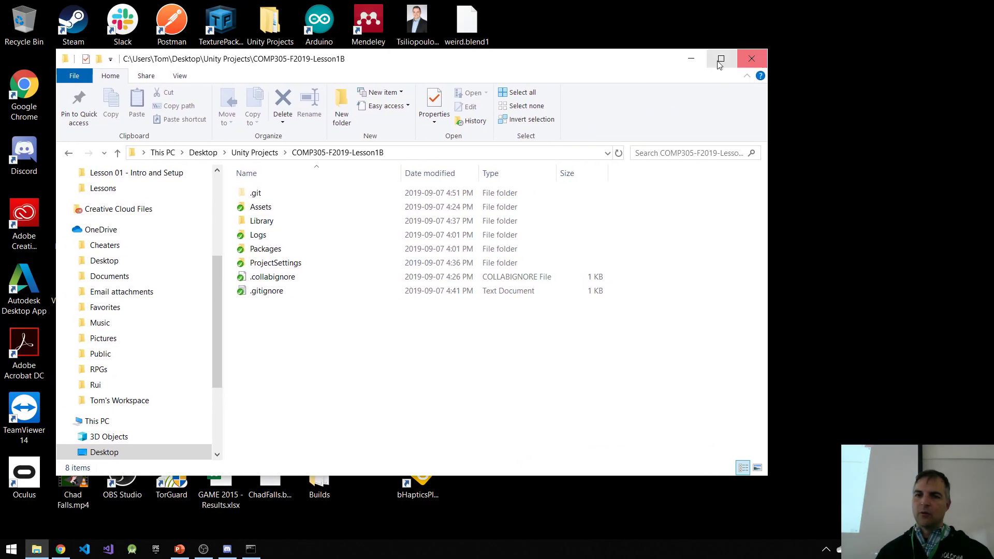
click(692, 58)
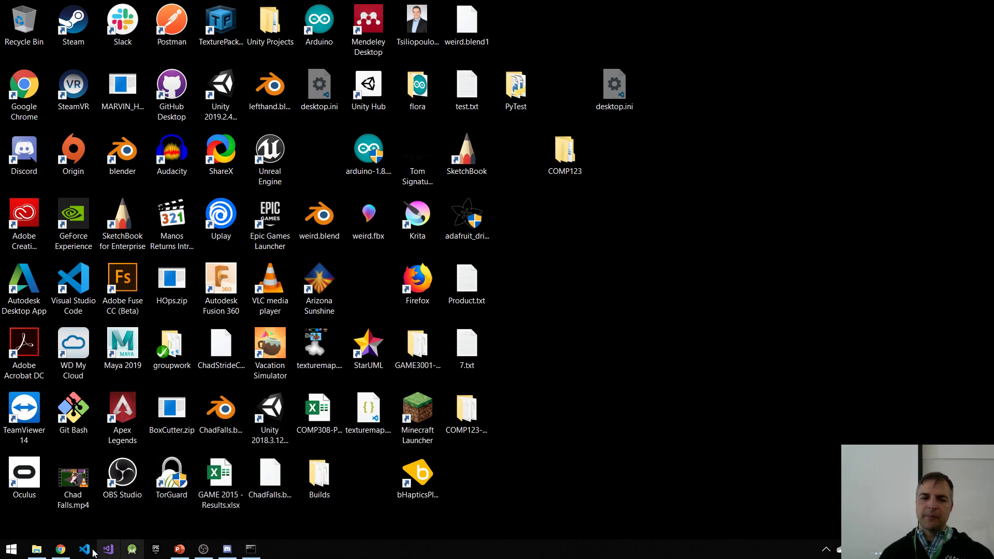
Step: Bring back File Explorer and go to the Documents folder under OneDrive
click(36, 549)
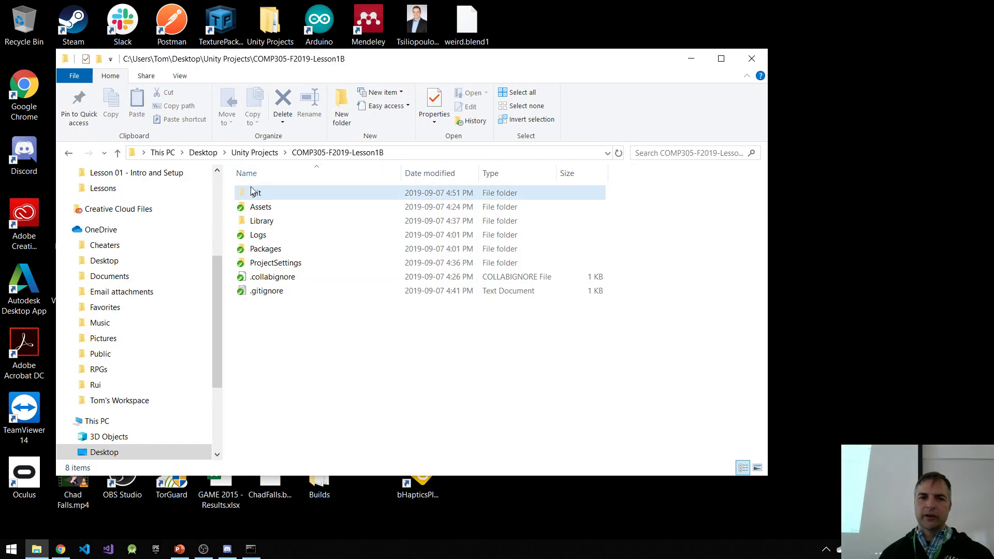
drag(215, 265, 218, 325)
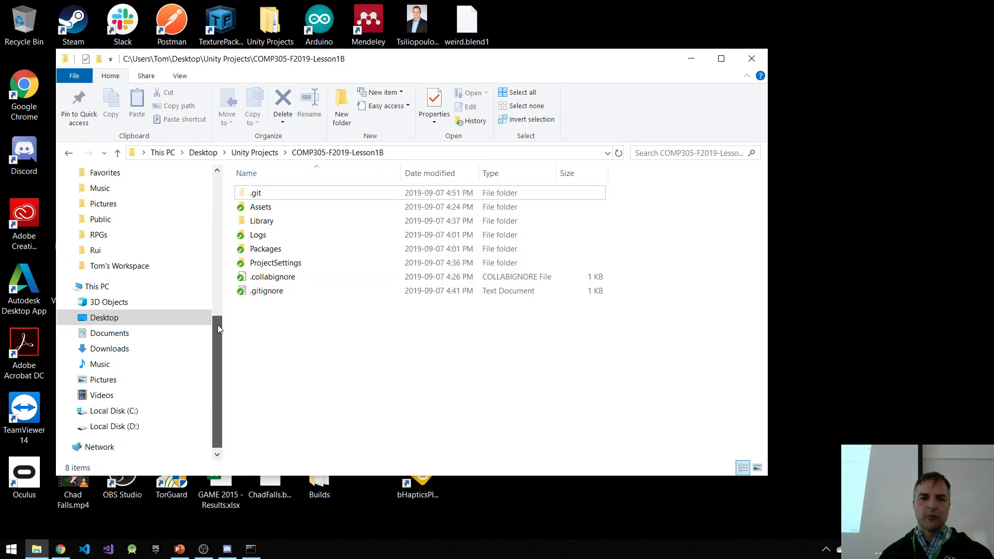
click(109, 333)
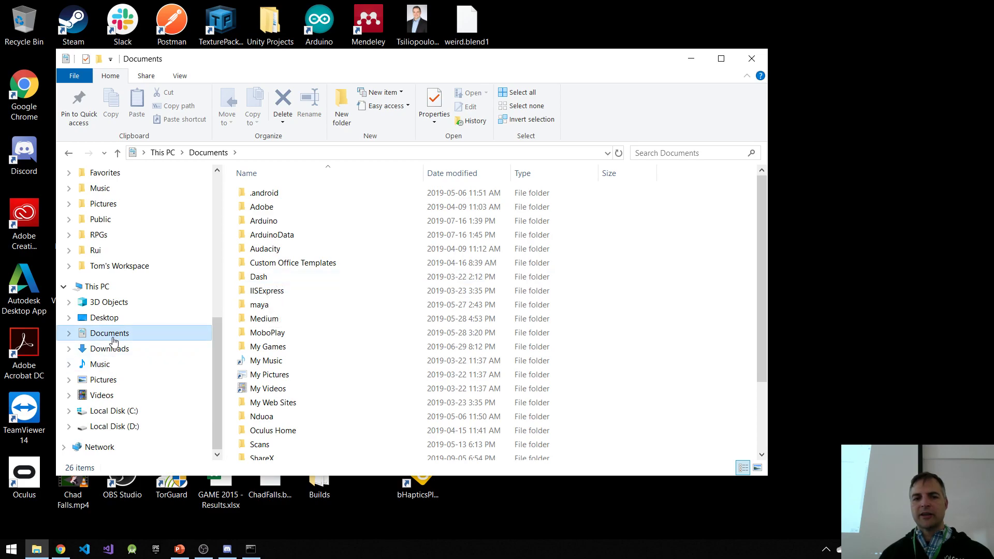
scroll(129, 333, up, 4)
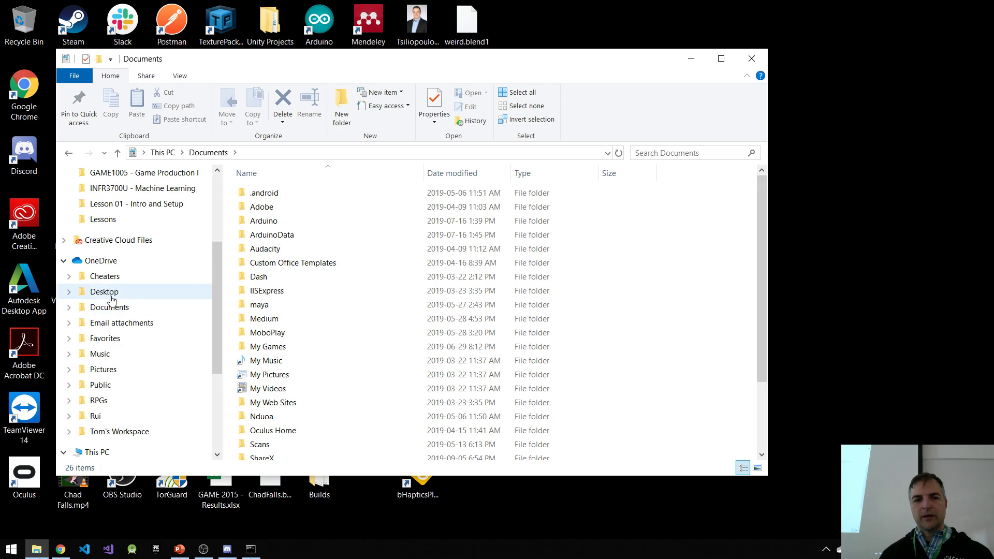
click(111, 307)
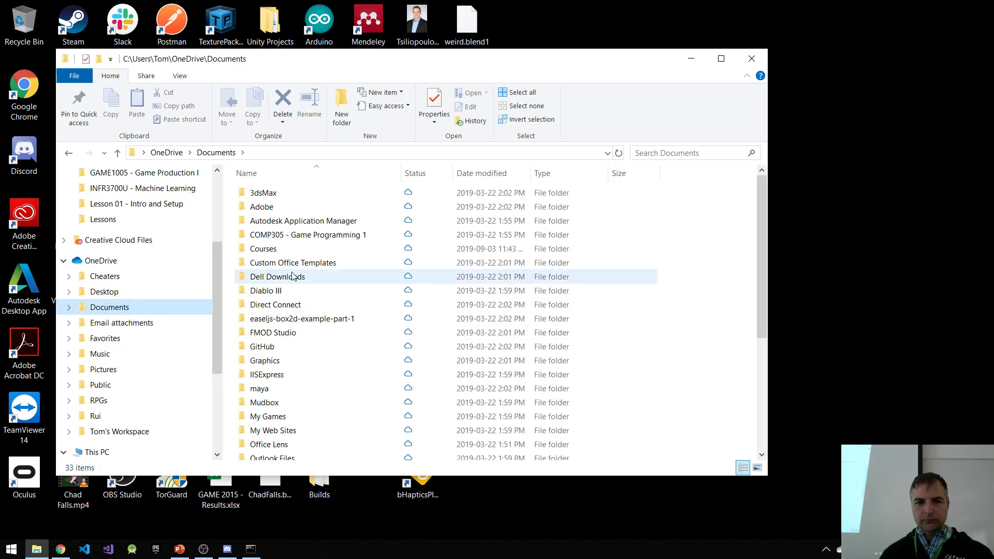
Step: Open Final Project Overview - F2019.docx from Courses, Centennial, COMP305 - Game Programming 1, Lesson 01 - Intro and Setup
double_click(263, 250)
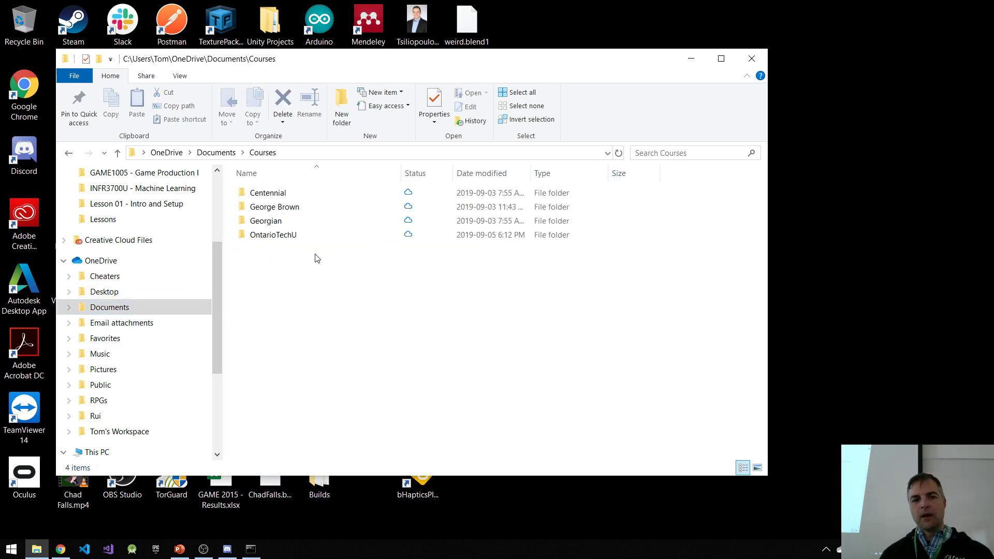
double_click(280, 194)
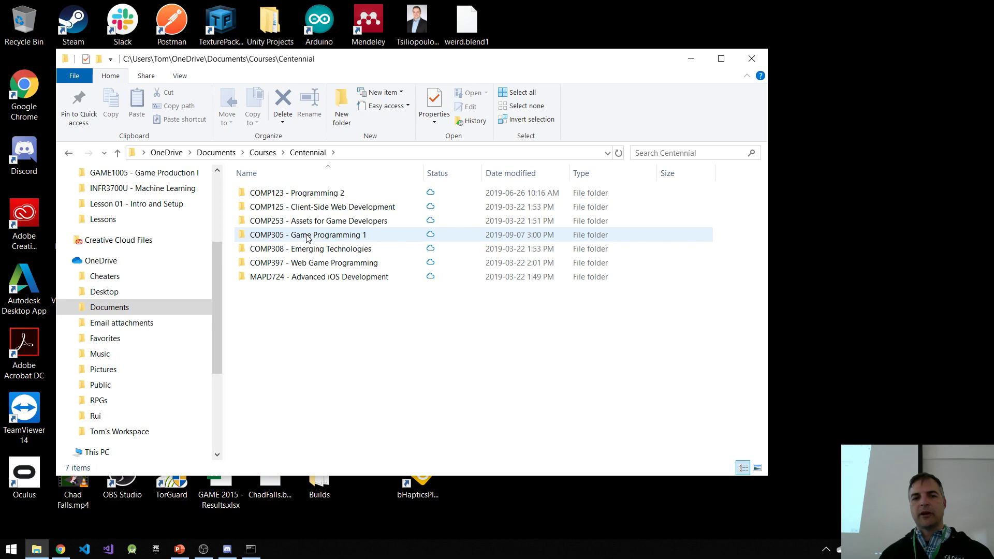
double_click(307, 237)
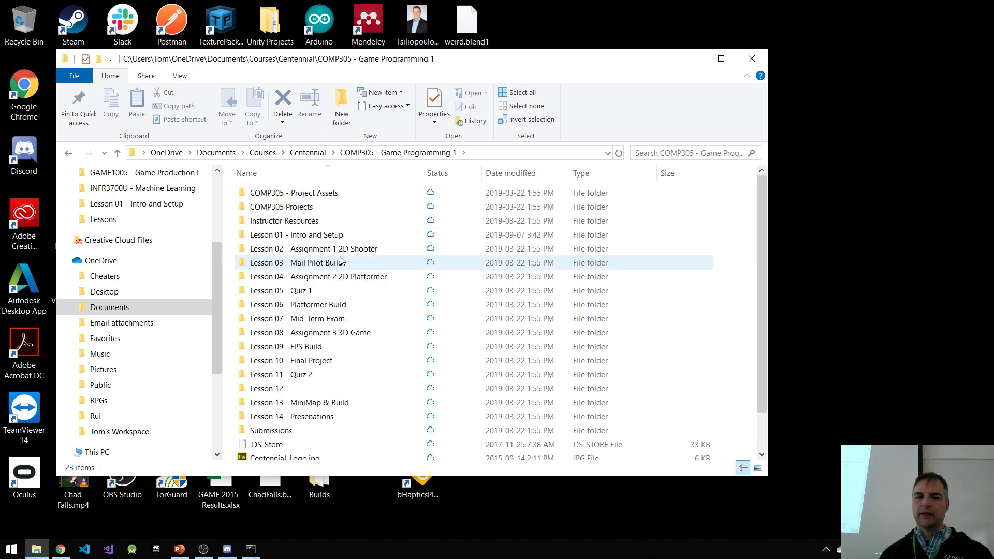
double_click(321, 236)
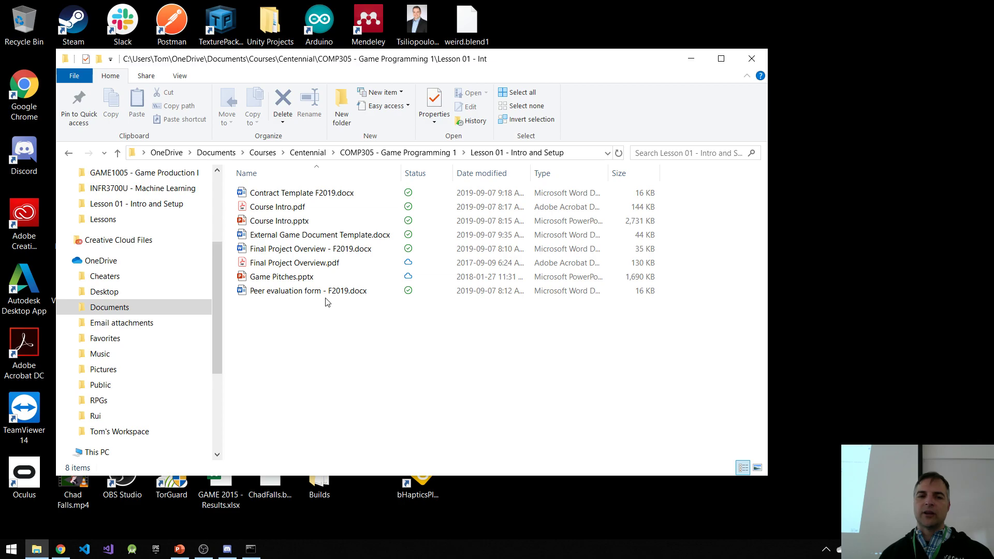
double_click(323, 251)
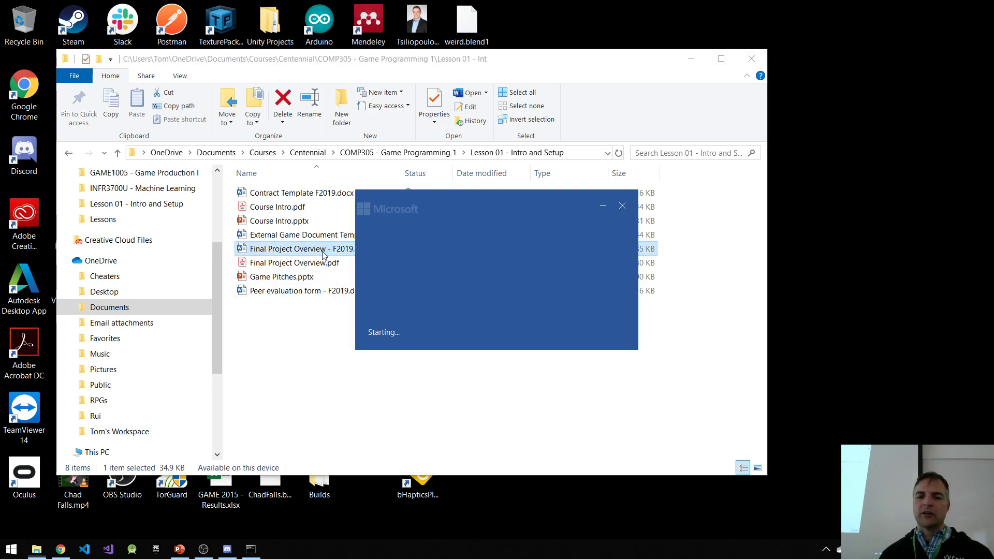
Step: Examine the Marks & Important Dates table of deliverables in the Final Project Overview document
scroll(619, 338, down, 6)
scroll(613, 377, down, 15)
scroll(630, 257, up, 2)
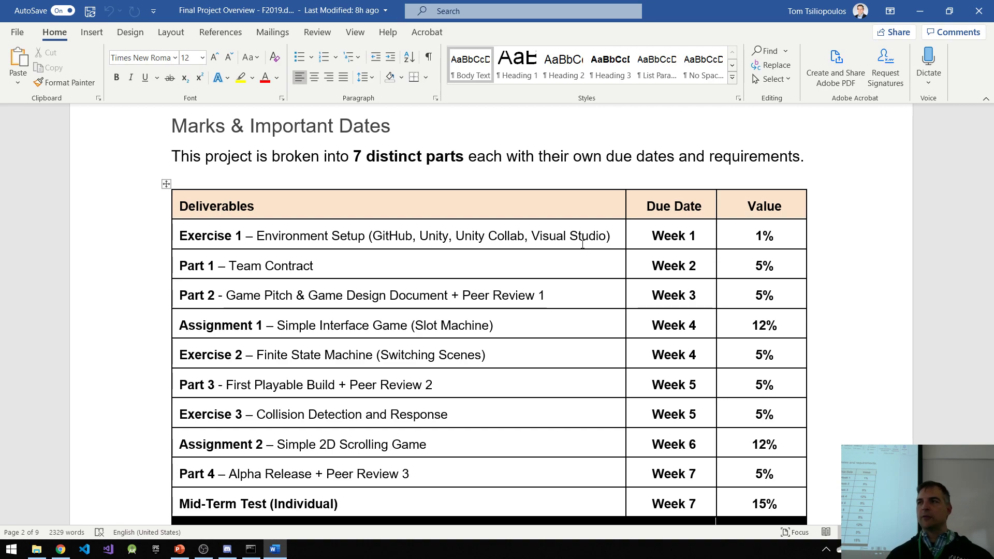
Step: Read on through the project parts to the Part 2 - Game Pitch & Game Design Document requirements
scroll(533, 285, down, 5)
scroll(533, 285, down, 15)
scroll(559, 290, down, 10)
scroll(563, 289, up, 2)
scroll(569, 295, down, 1)
scroll(575, 298, down, 15)
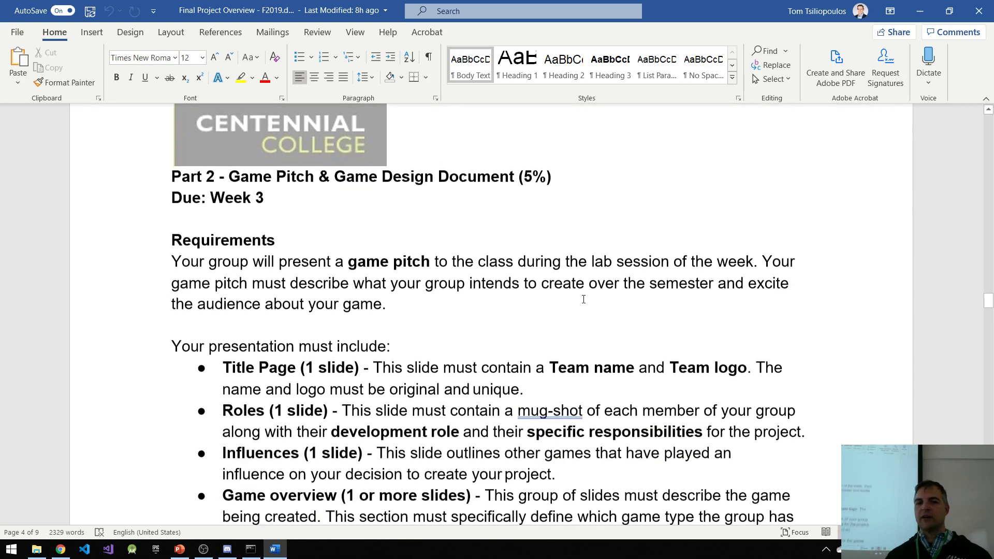